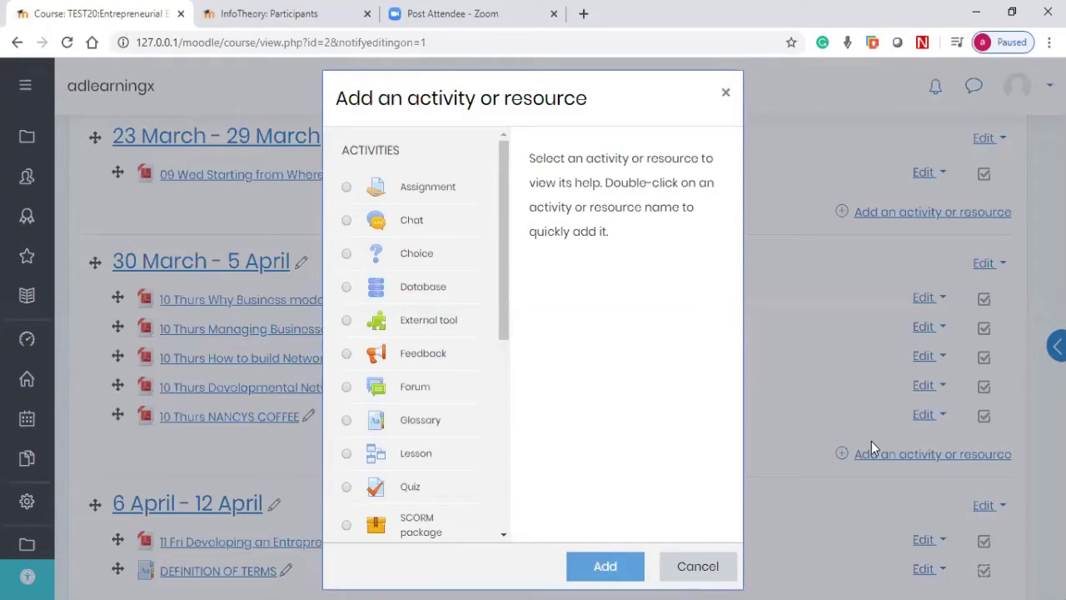
Step: Add a Quiz activity to the 30 March - 5 April week of TEST20
{"action": "left_click", "coordinate": [726, 93]}
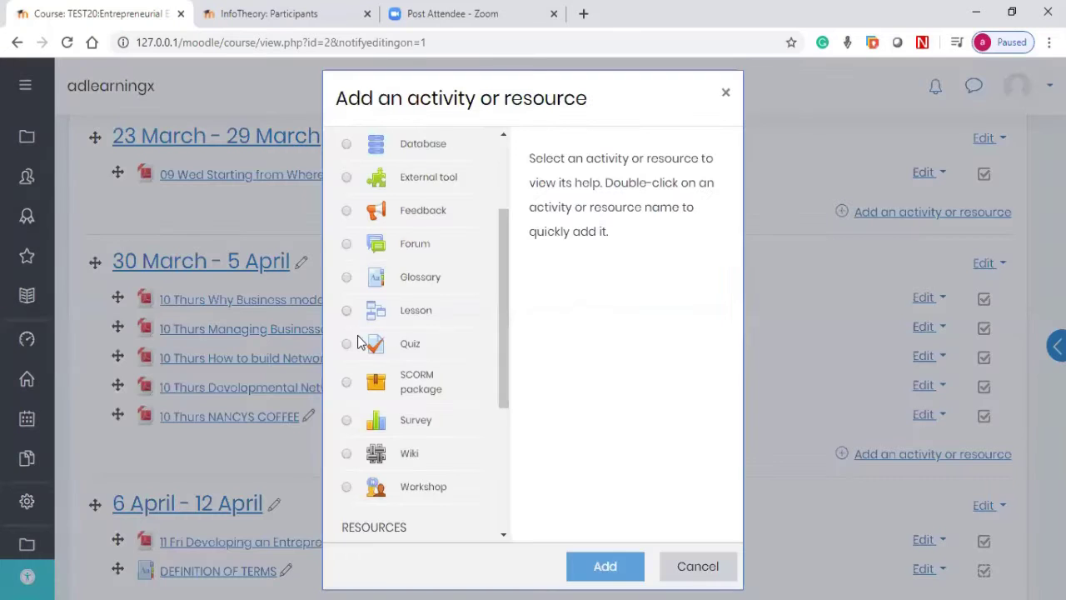
{"action": "left_click", "coordinate": [347, 344]}
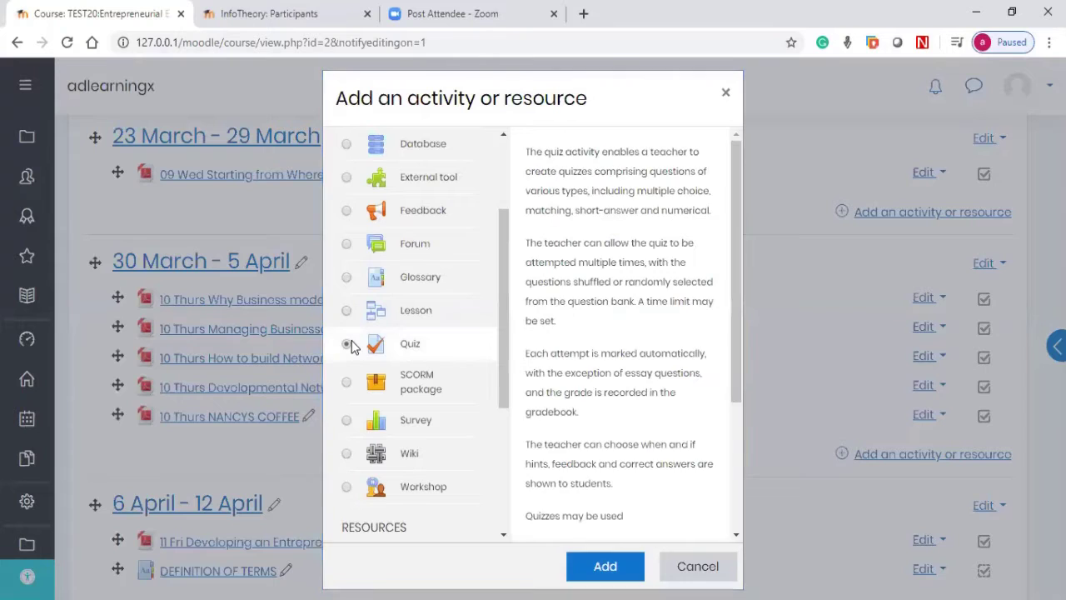
{"action": "scroll", "coordinate": [356, 344], "scroll_direction": "up", "scroll_amount": 1}
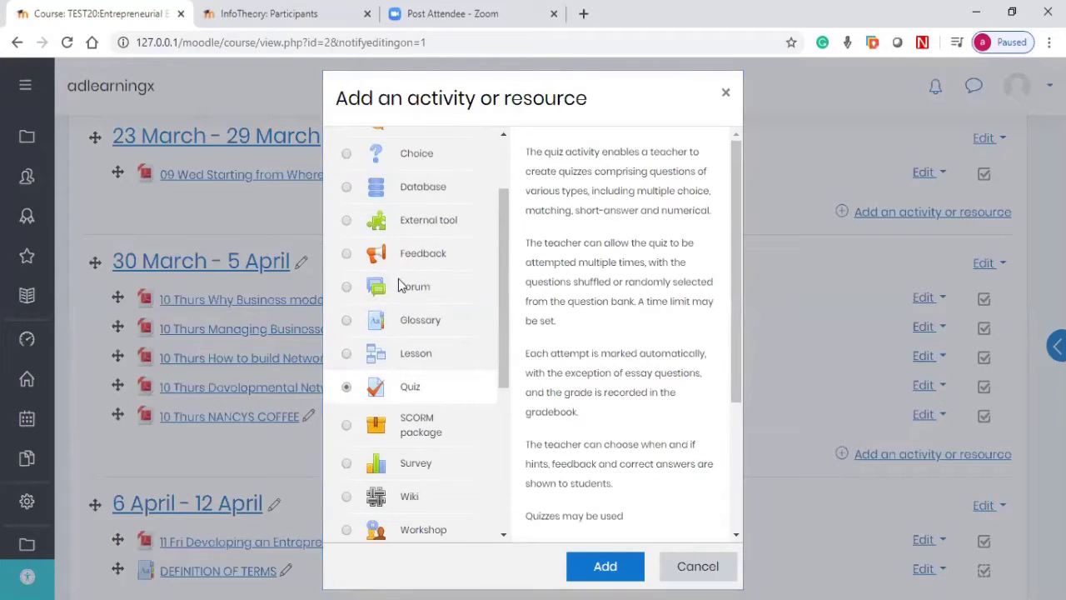
{"action": "scroll", "coordinate": [403, 285], "scroll_direction": "up", "scroll_amount": 3}
{"action": "left_click_drag", "start_coordinate": [407, 145], "coordinate": [366, 158]}
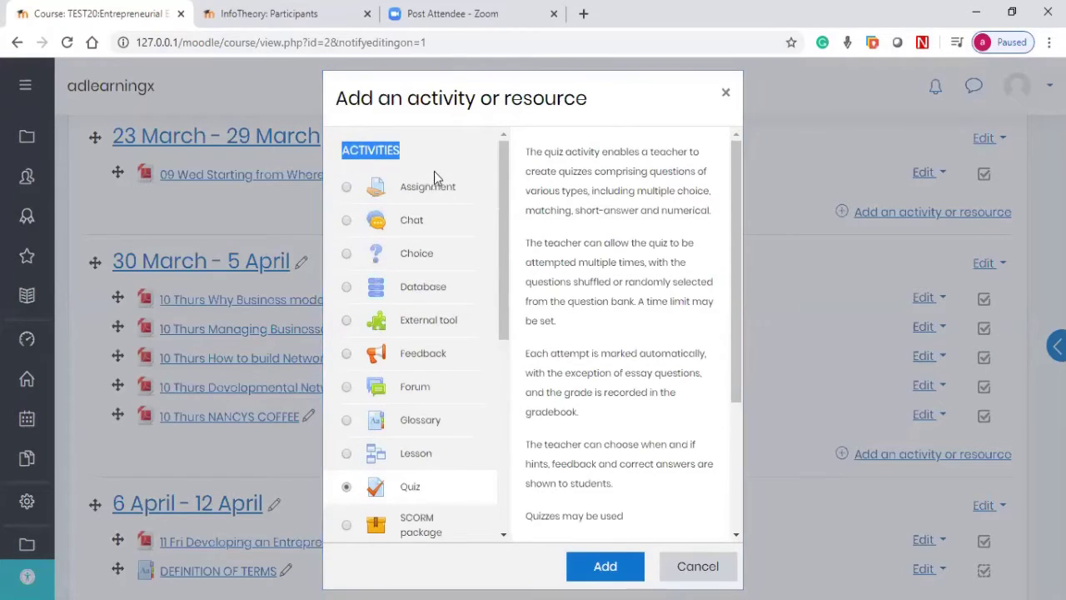
{"action": "left_click_drag", "start_coordinate": [505, 179], "coordinate": [486, 267]}
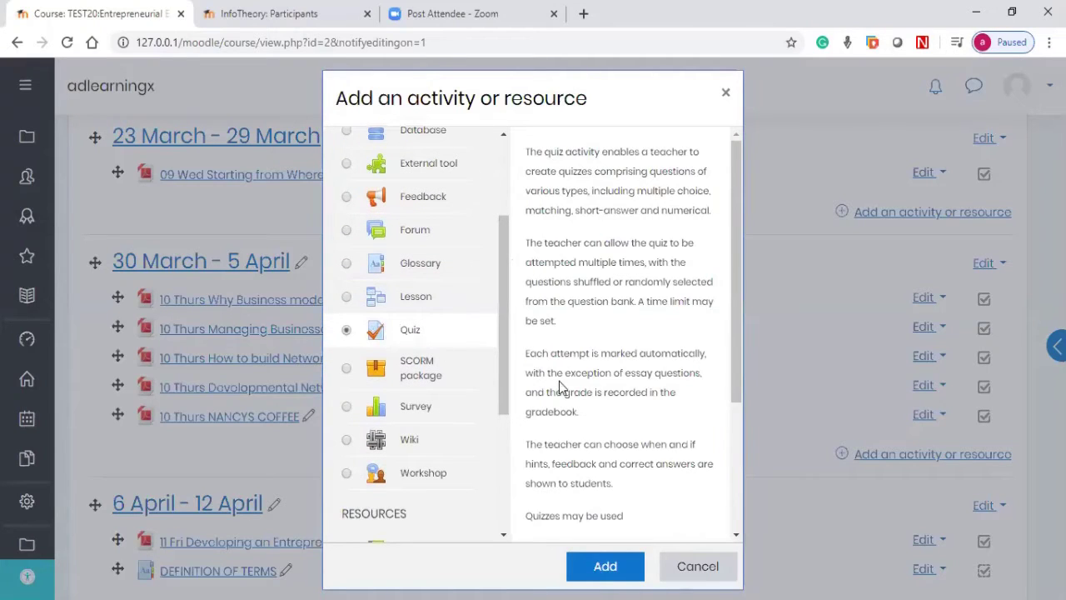
{"action": "left_click", "coordinate": [605, 567]}
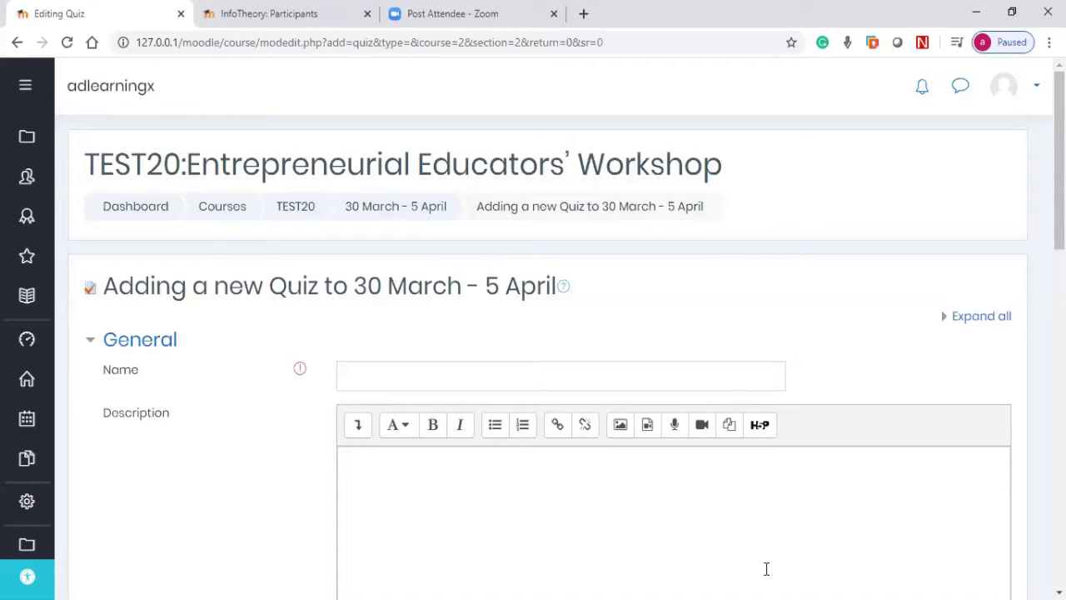
Step: Name the quiz BusQuiz1 and write a description line stating the quiz password
{"action": "left_click", "coordinate": [743, 378]}
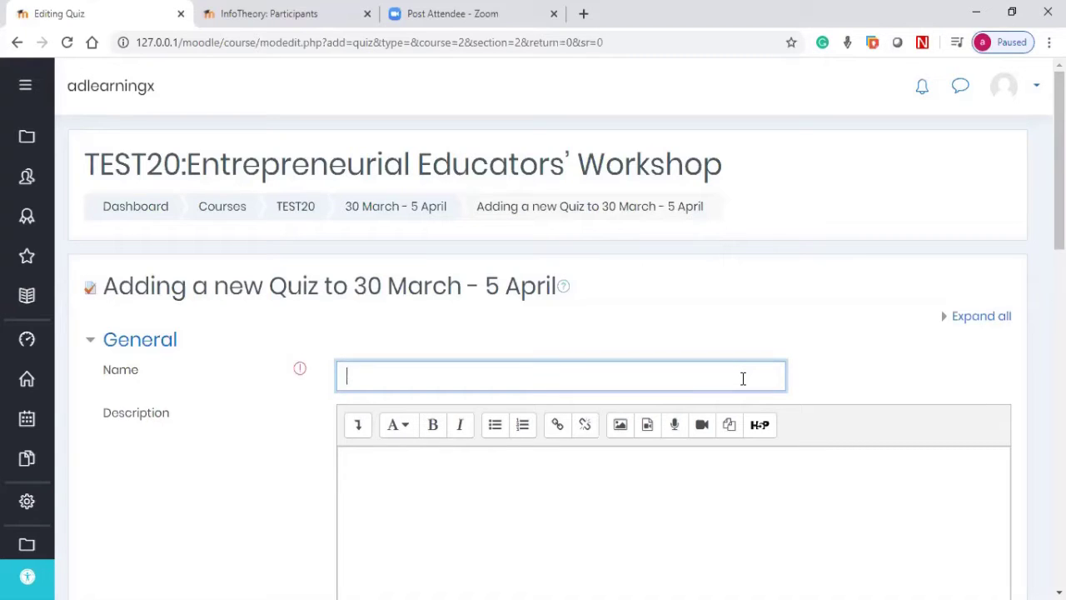
{"action": "type", "text": "BusQuiz1"}
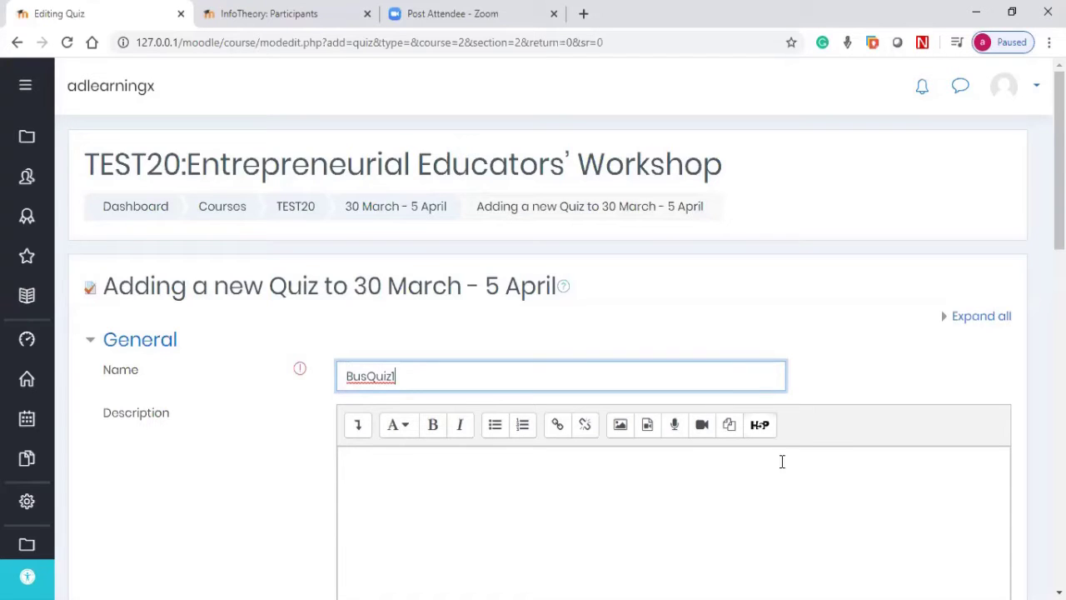
{"action": "scroll", "coordinate": [747, 458], "scroll_direction": "down", "scroll_amount": 2}
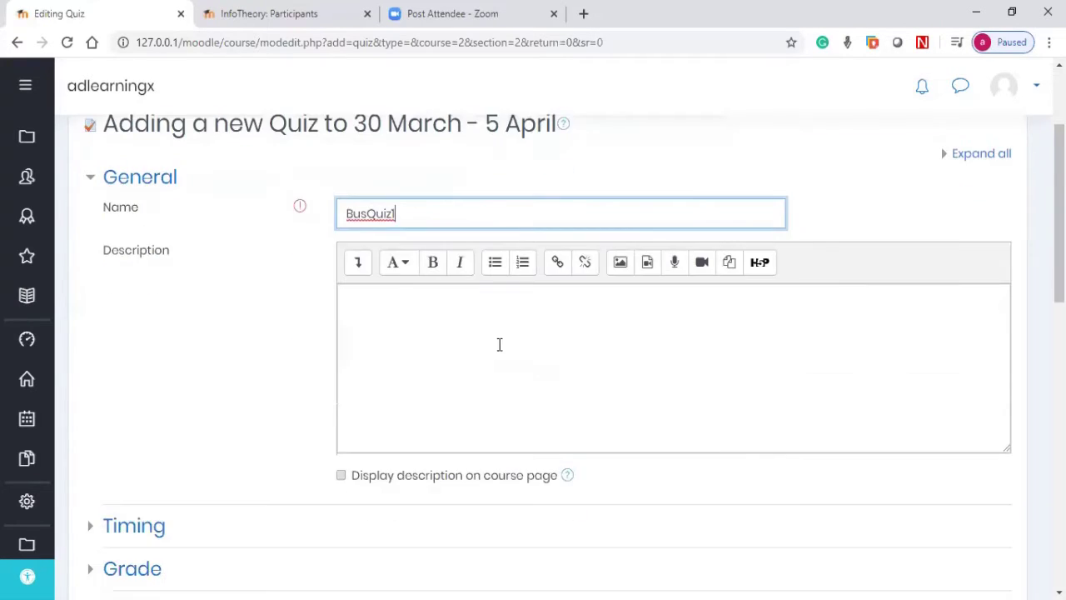
{"action": "left_click", "coordinate": [498, 344]}
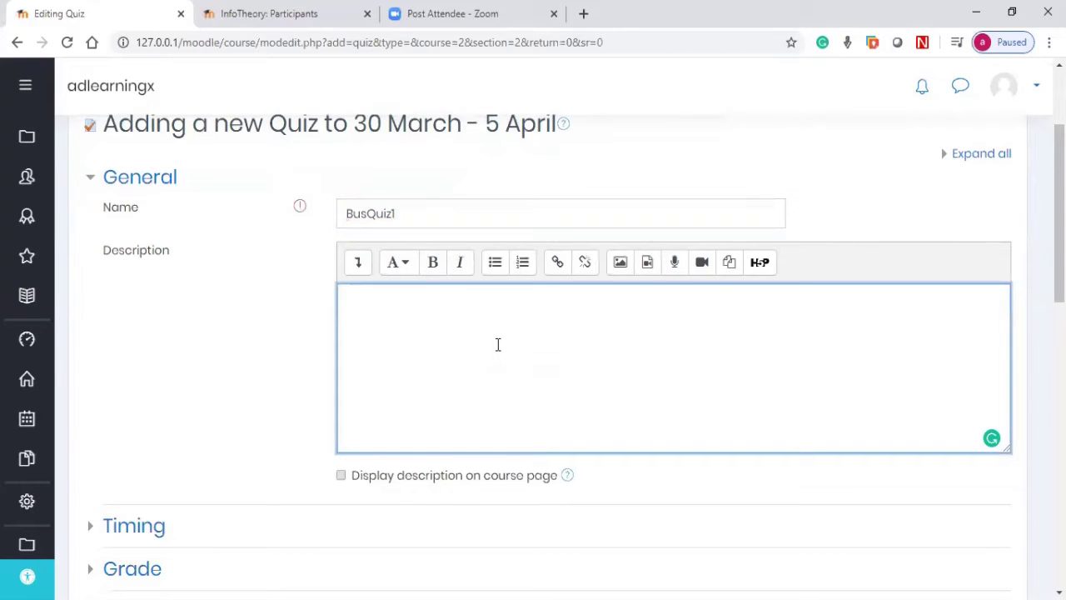
{"action": "type", "text": "Password: quiz1"}
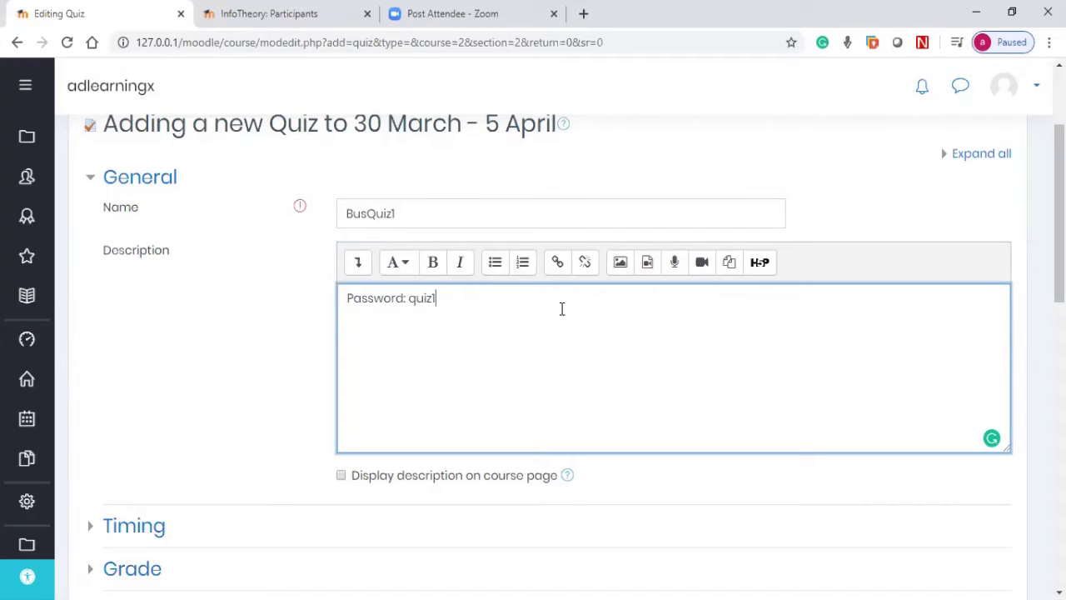
Step: Make the password in the description bold
{"action": "left_click_drag", "start_coordinate": [467, 298], "coordinate": [408, 299]}
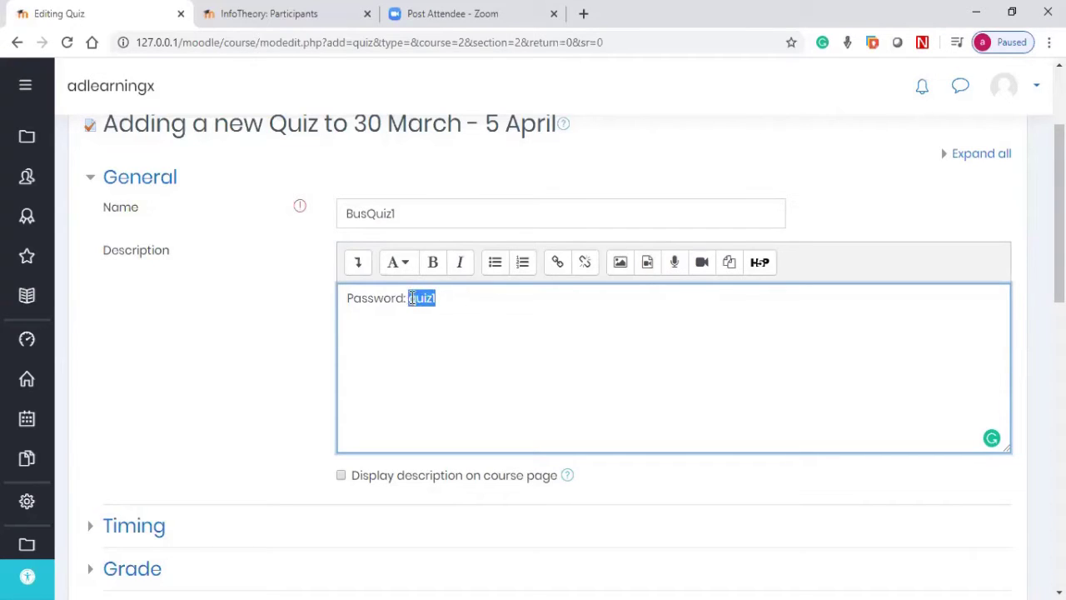
{"action": "left_click", "coordinate": [433, 262]}
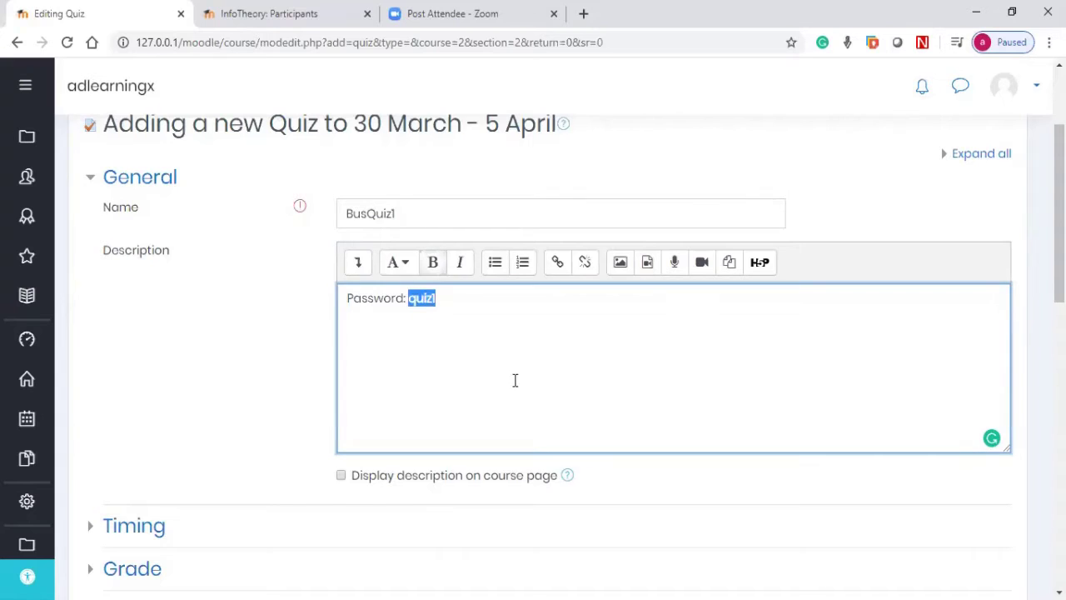
{"action": "left_click", "coordinate": [443, 325]}
{"action": "left_click_drag", "start_coordinate": [437, 298], "coordinate": [407, 298]}
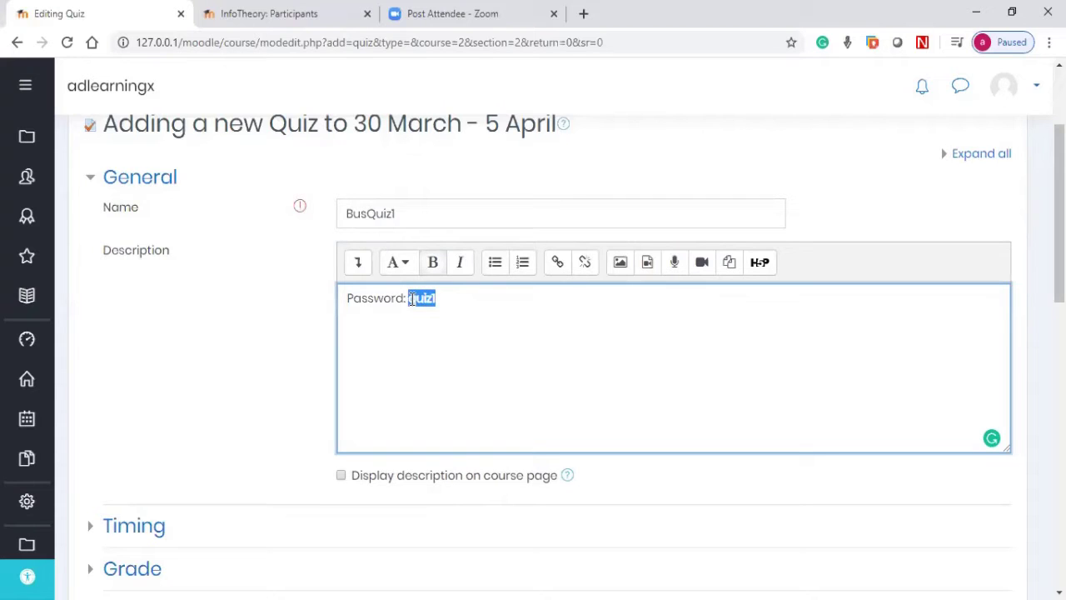
{"action": "left_click", "coordinate": [308, 373]}
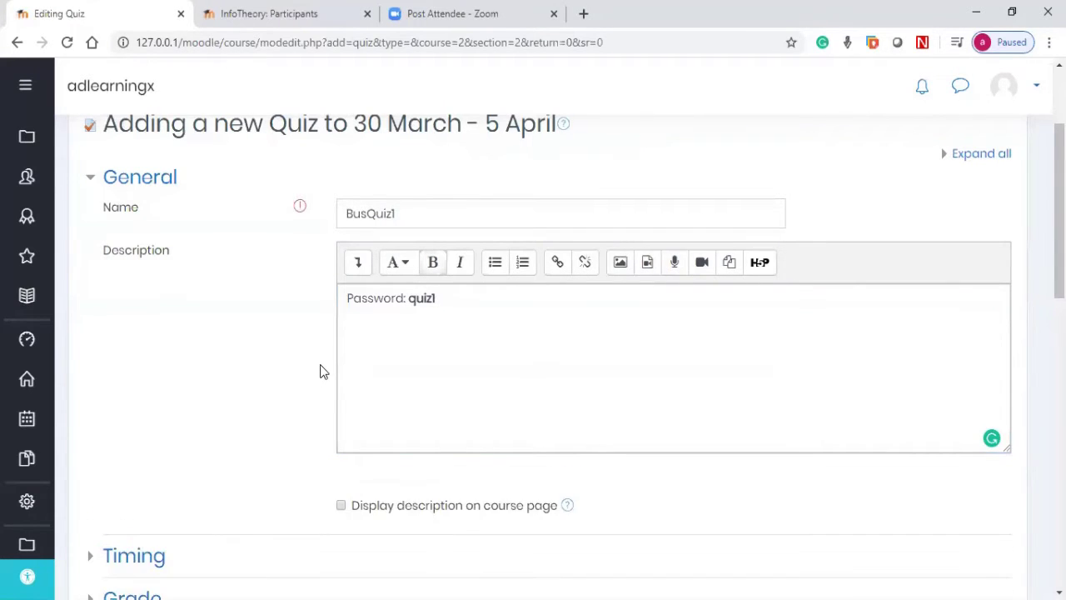
{"action": "scroll", "coordinate": [325, 371], "scroll_direction": "down", "scroll_amount": 3}
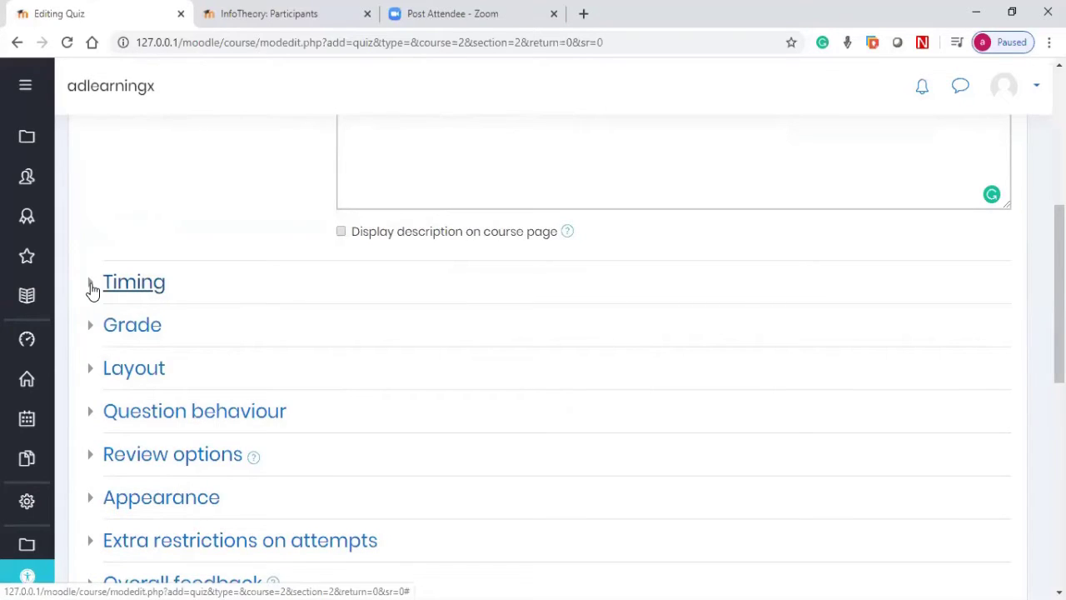
Step: Expand Timing and enable the quiz opening date of 7 May 2020, 09:07
{"action": "left_click", "coordinate": [92, 287]}
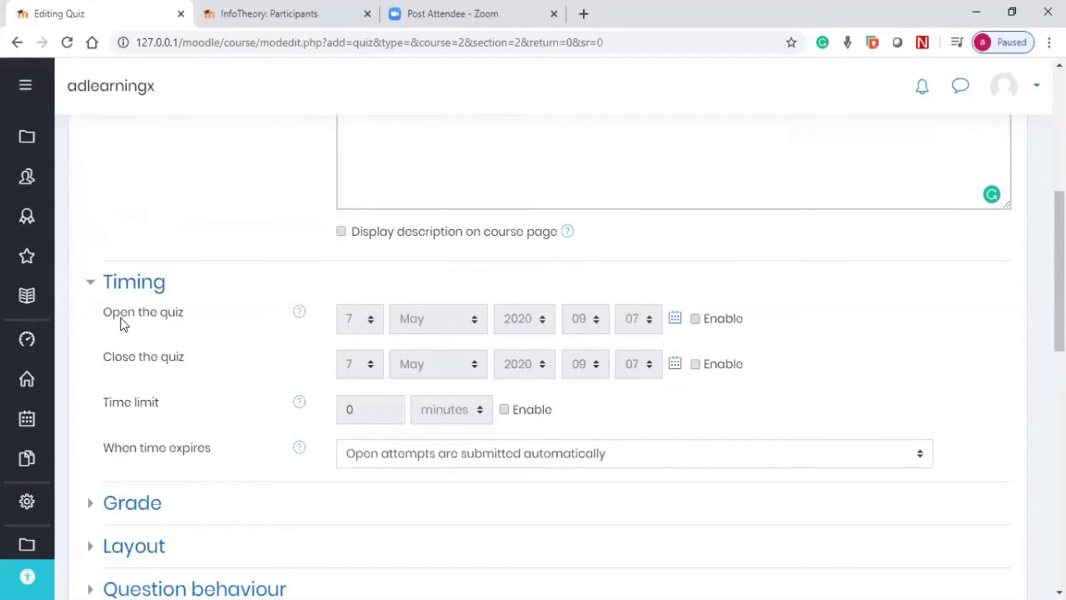
{"action": "left_click", "coordinate": [696, 323]}
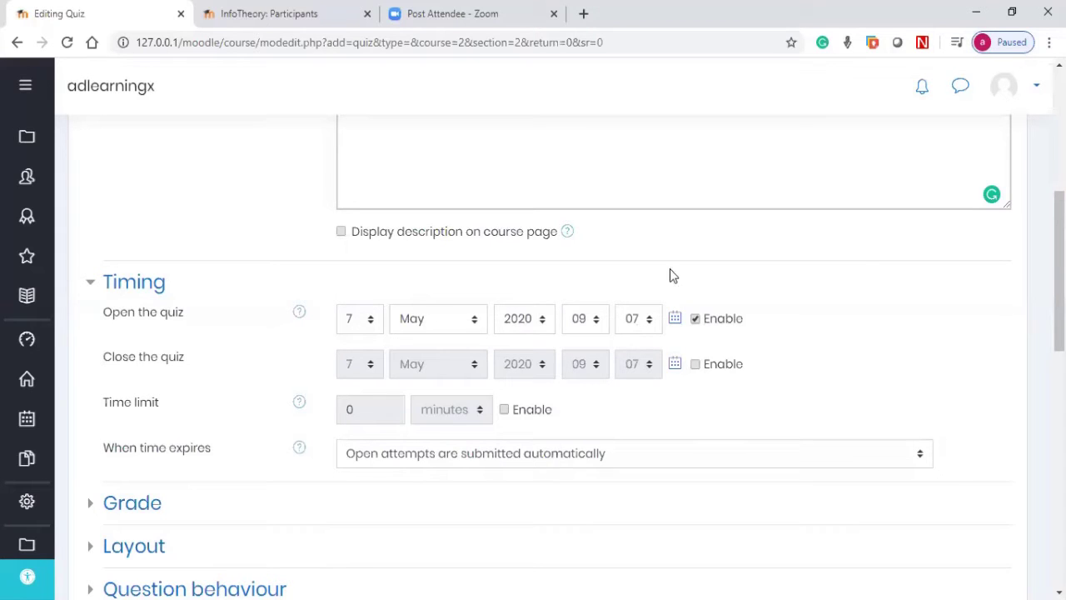
Step: Enable closing on 8 May 2020 at 18:00 and turn on the time limit
{"action": "left_click", "coordinate": [695, 367]}
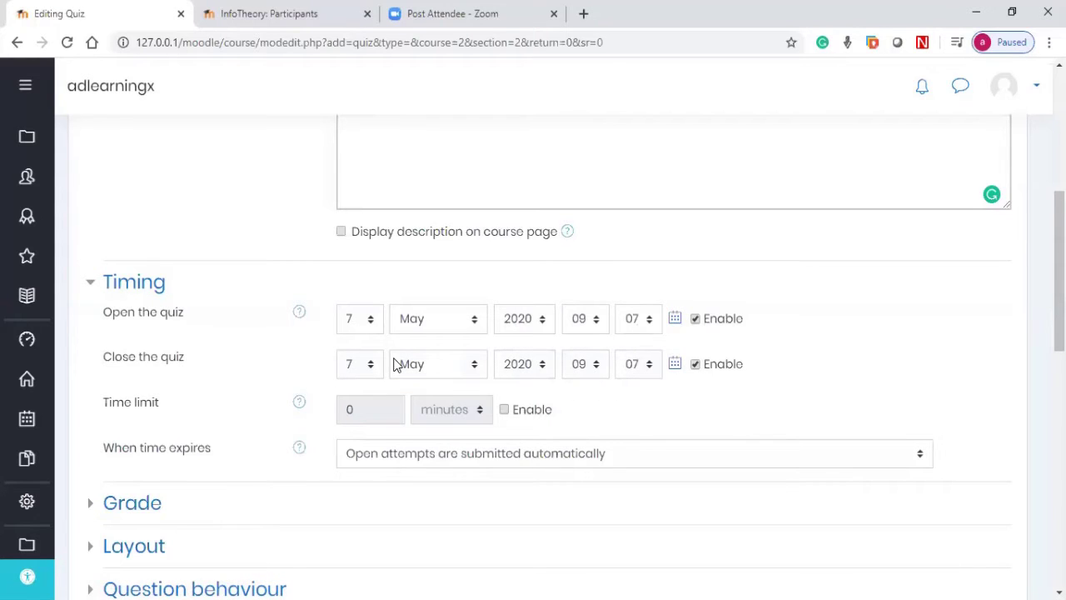
{"action": "left_click", "coordinate": [352, 363]}
{"action": "left_click", "coordinate": [355, 143]}
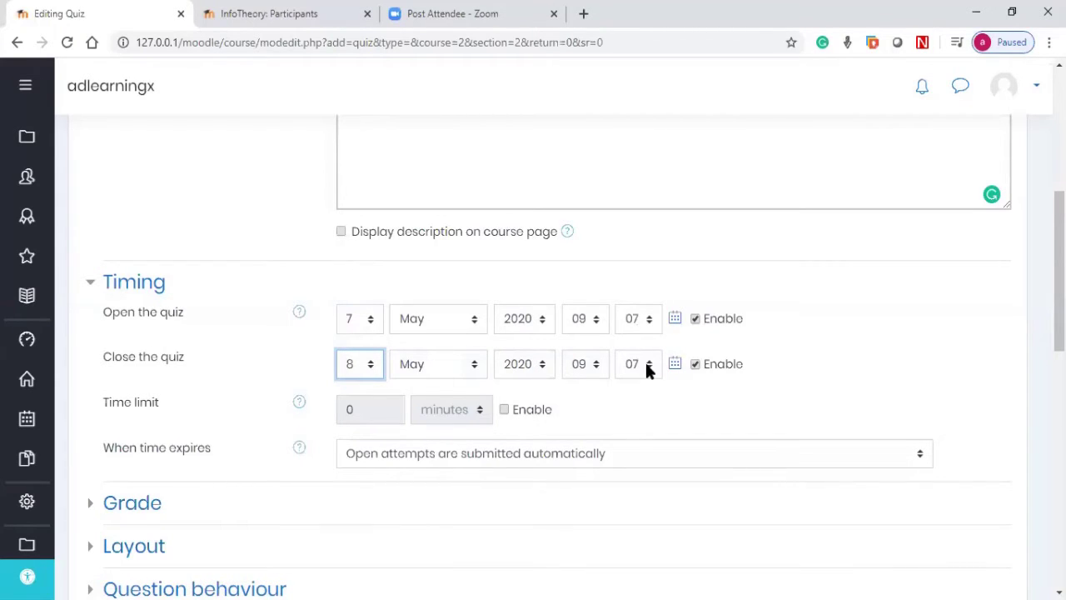
{"action": "left_click", "coordinate": [580, 366]}
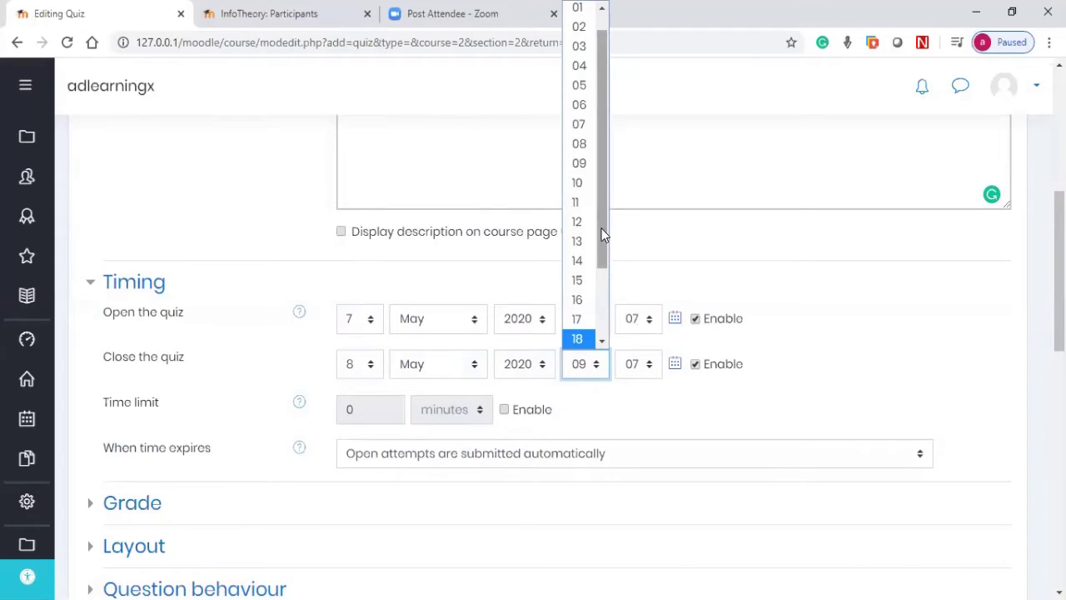
{"action": "left_click_drag", "start_coordinate": [604, 230], "coordinate": [594, 287]}
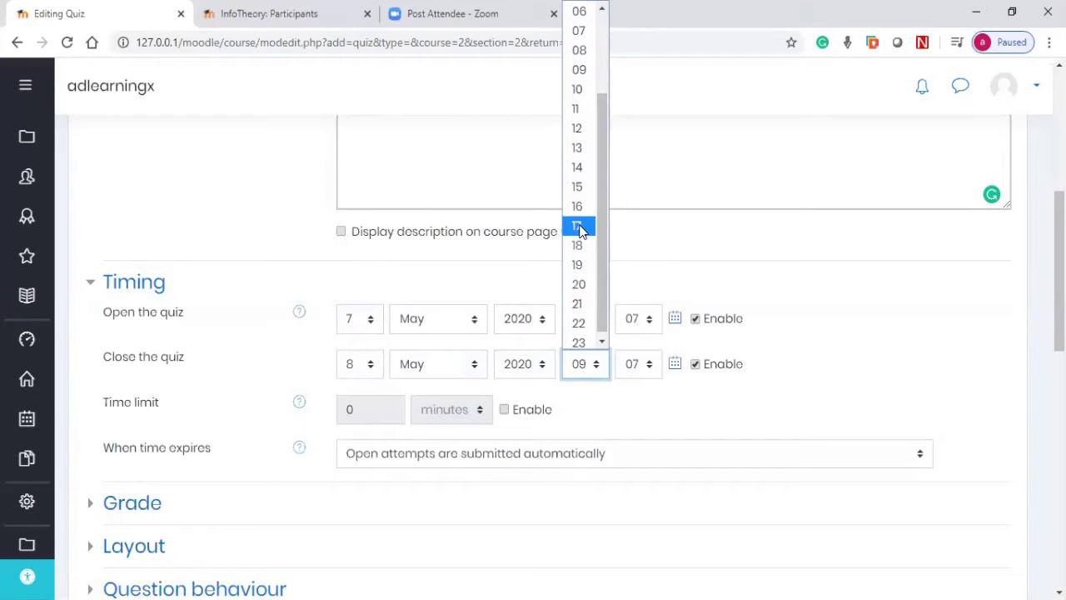
{"action": "scroll", "coordinate": [634, 276], "scroll_direction": "up", "scroll_amount": 1}
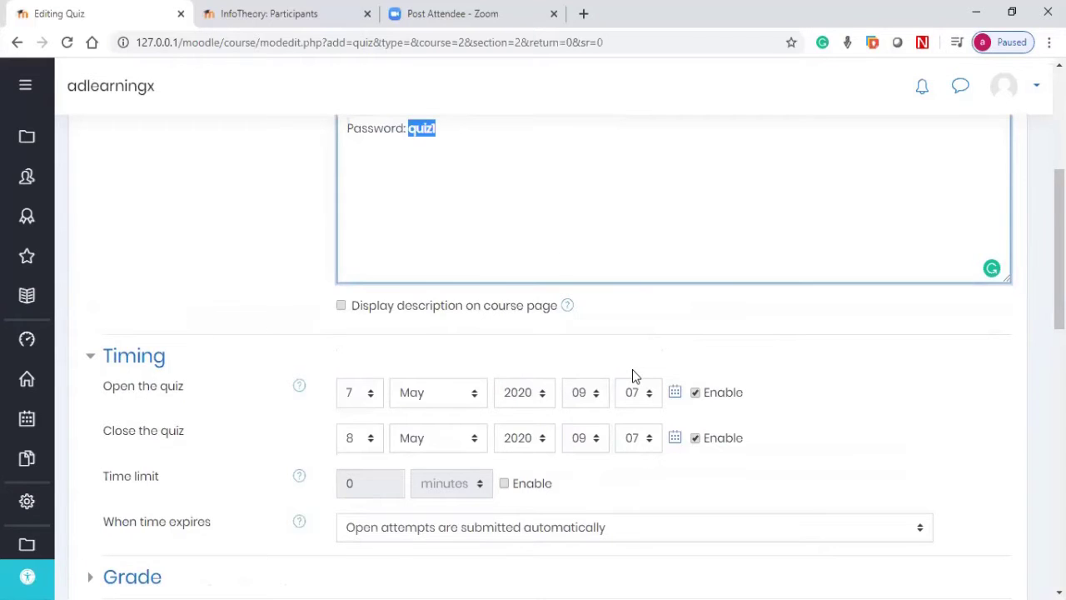
{"action": "scroll", "coordinate": [632, 369], "scroll_direction": "down", "scroll_amount": 2}
{"action": "left_click", "coordinate": [582, 275]}
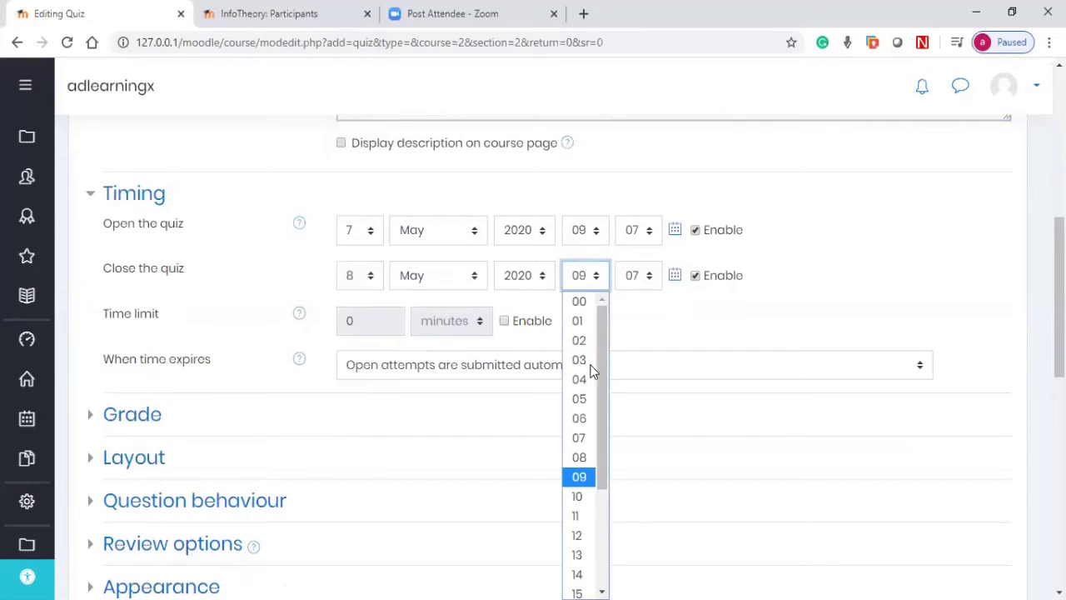
{"action": "scroll", "coordinate": [593, 467], "scroll_direction": "down", "scroll_amount": 3}
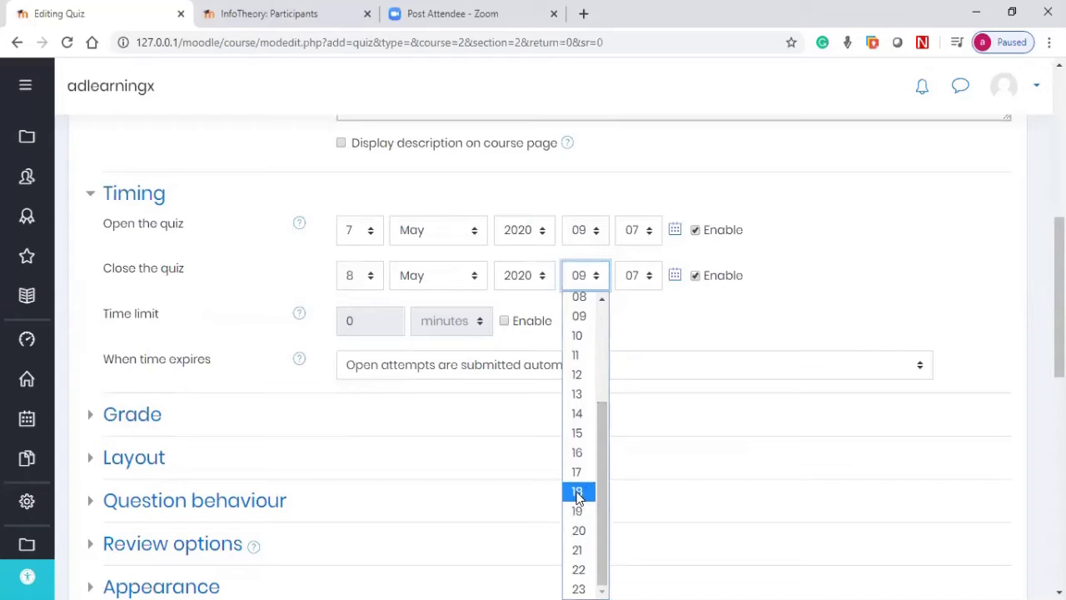
{"action": "left_click", "coordinate": [578, 493]}
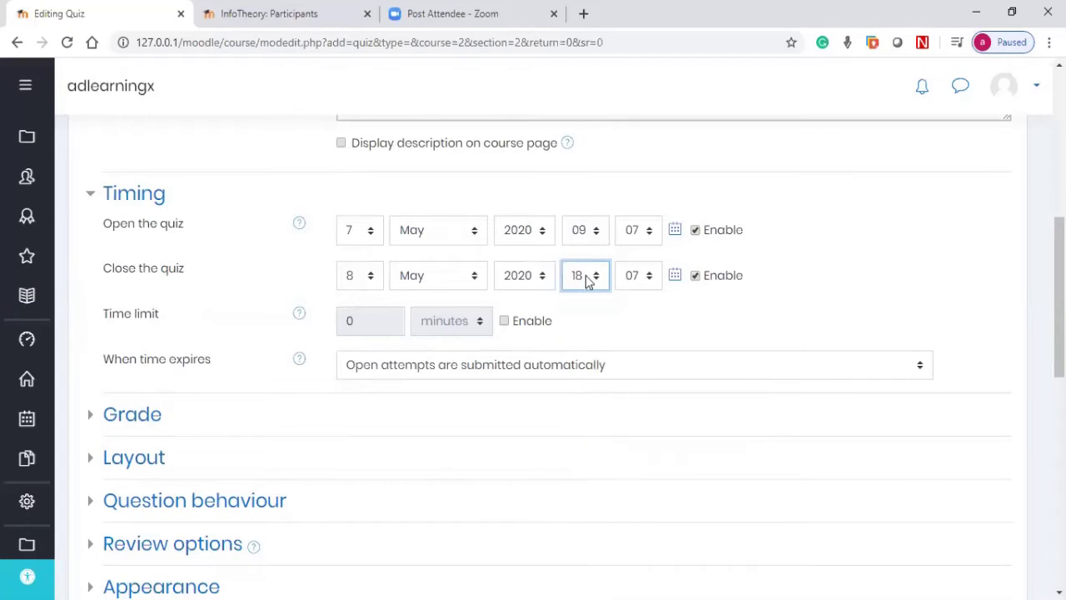
{"action": "left_click", "coordinate": [636, 278]}
{"action": "left_click", "coordinate": [637, 303]}
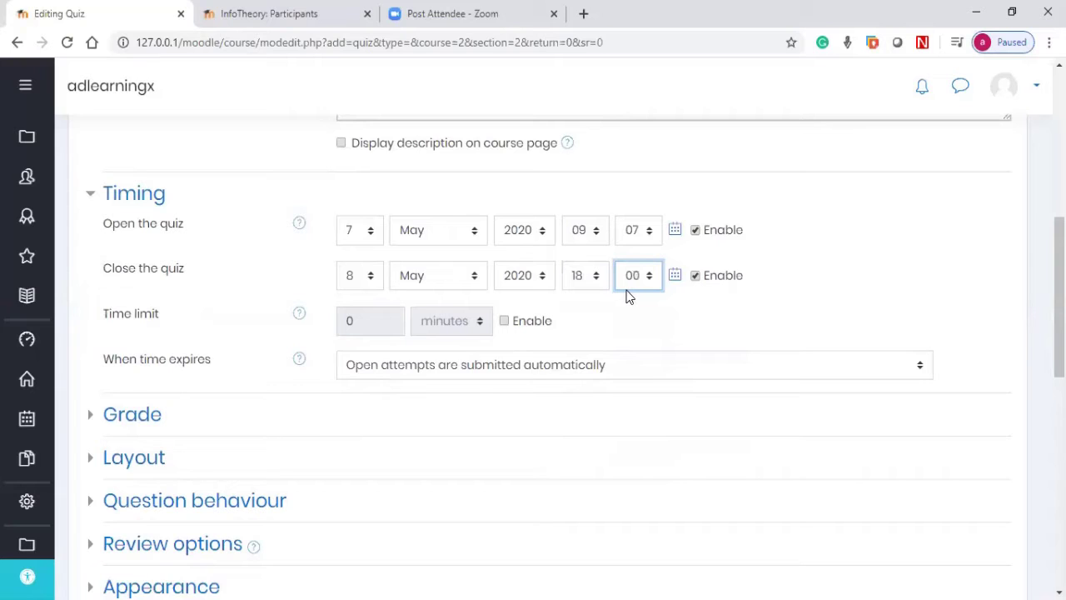
{"action": "left_click", "coordinate": [504, 322]}
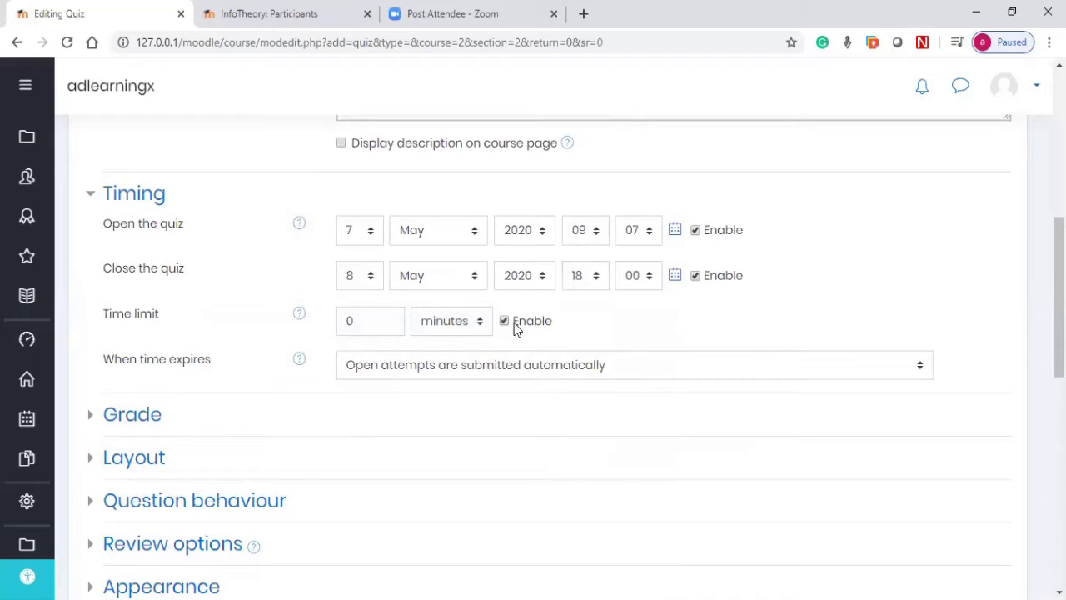
Step: Set the time limit to 5 minutes and expand the Grade section
{"action": "double_click", "coordinate": [350, 321]}
{"action": "type", "text": "5"}
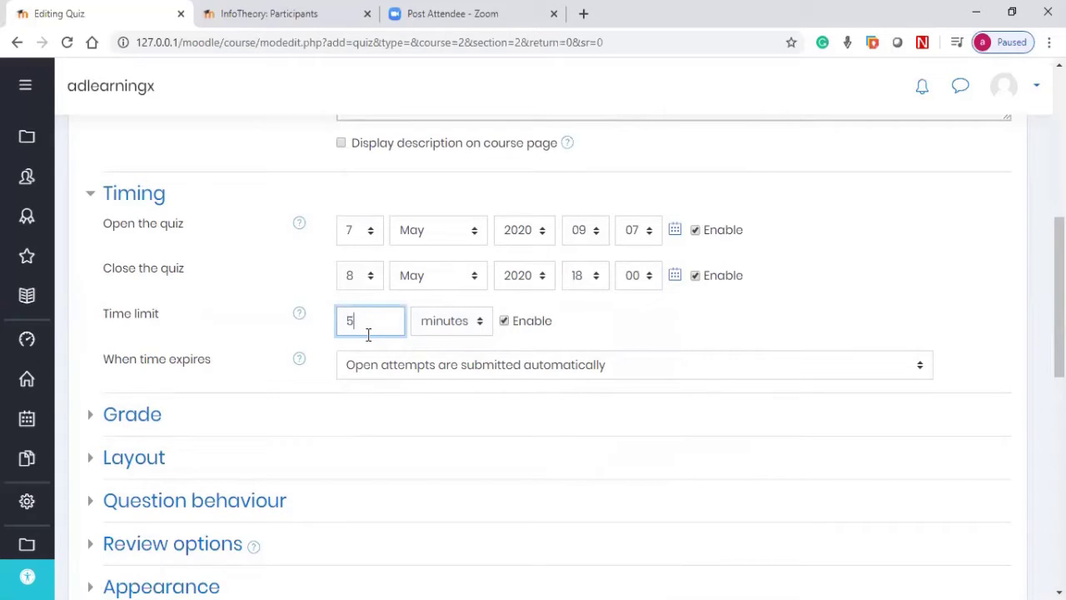
{"action": "scroll", "coordinate": [368, 337], "scroll_direction": "down", "scroll_amount": 1}
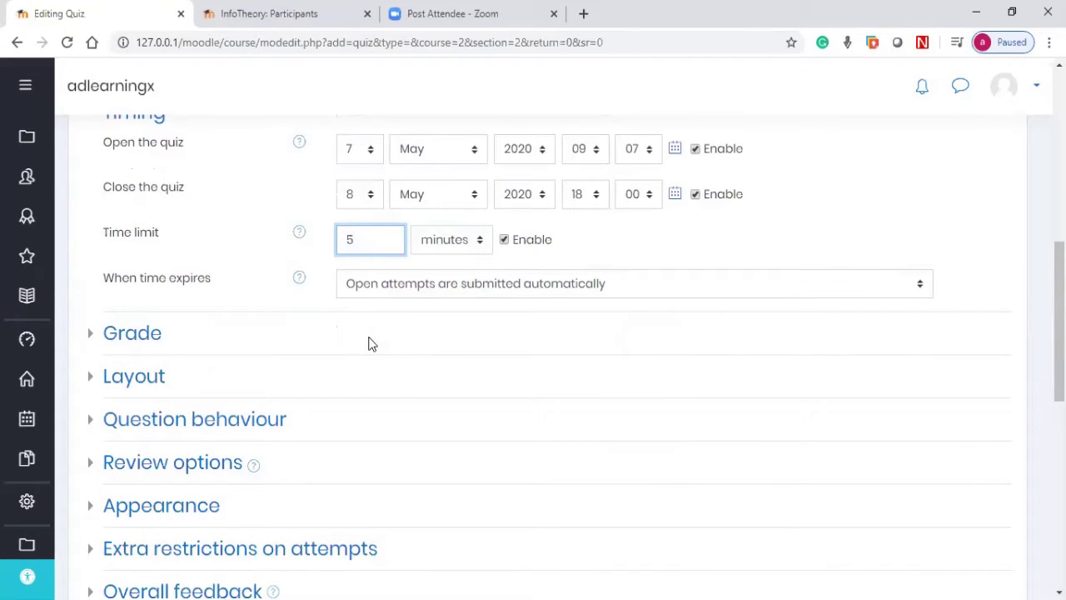
{"action": "left_click", "coordinate": [95, 344]}
{"action": "scroll", "coordinate": [191, 333], "scroll_direction": "down", "scroll_amount": 2}
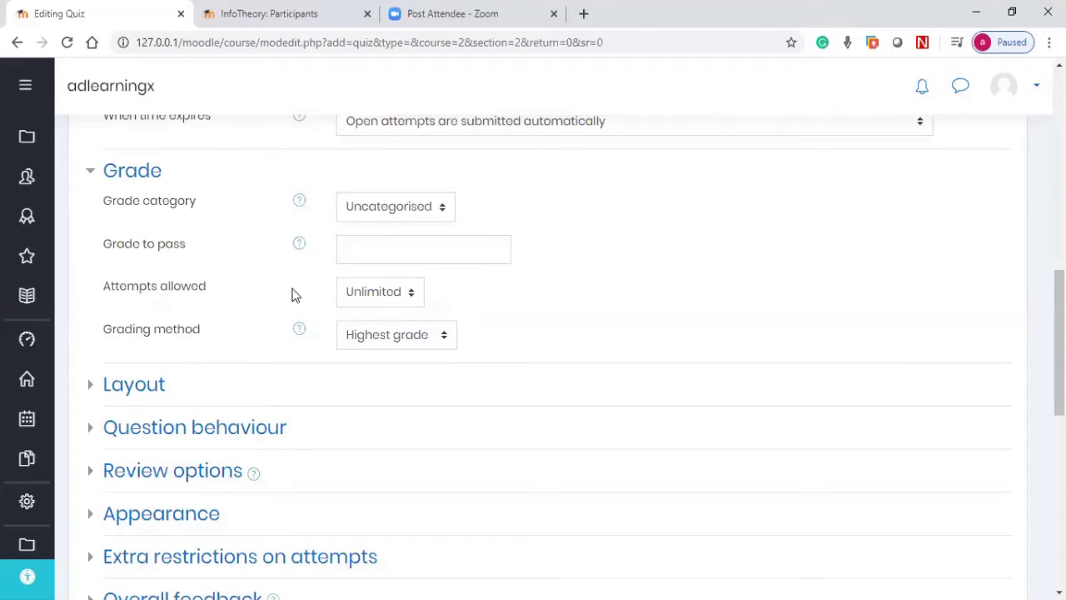
Step: Set Attempts allowed to 1, keeping Highest grade as the grading method
{"action": "left_click", "coordinate": [377, 294]}
{"action": "left_click", "coordinate": [370, 336]}
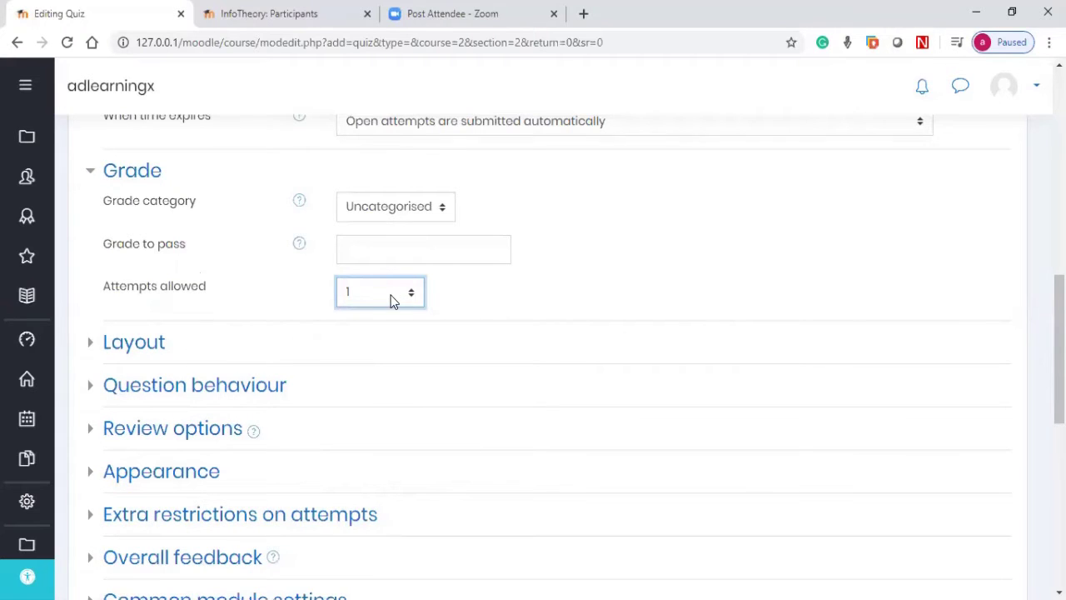
{"action": "left_click", "coordinate": [391, 301]}
{"action": "left_click", "coordinate": [374, 321]}
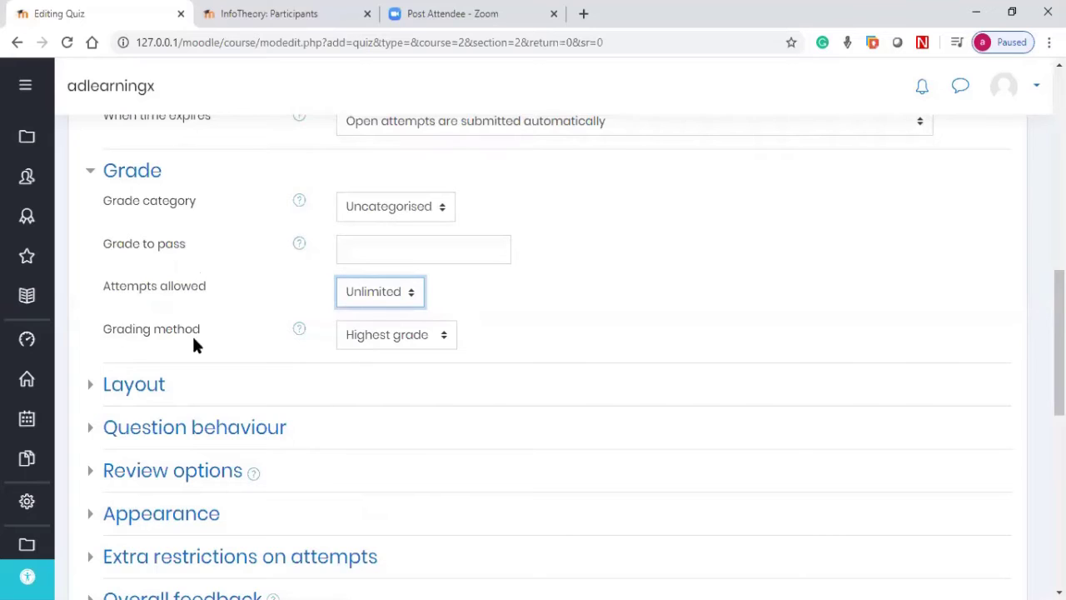
{"action": "left_click", "coordinate": [369, 338]}
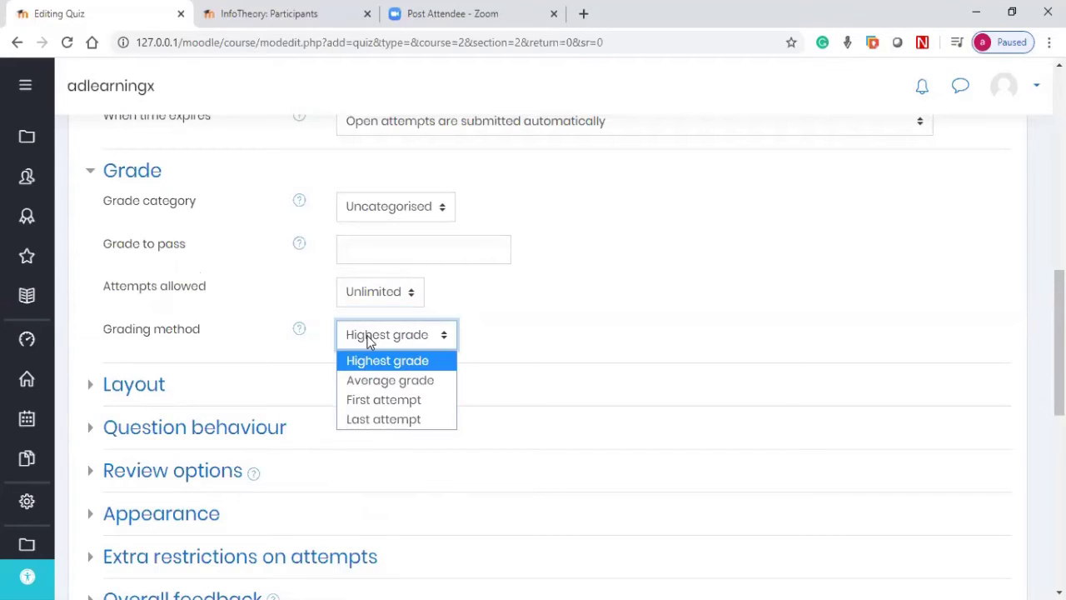
{"action": "left_click", "coordinate": [380, 292]}
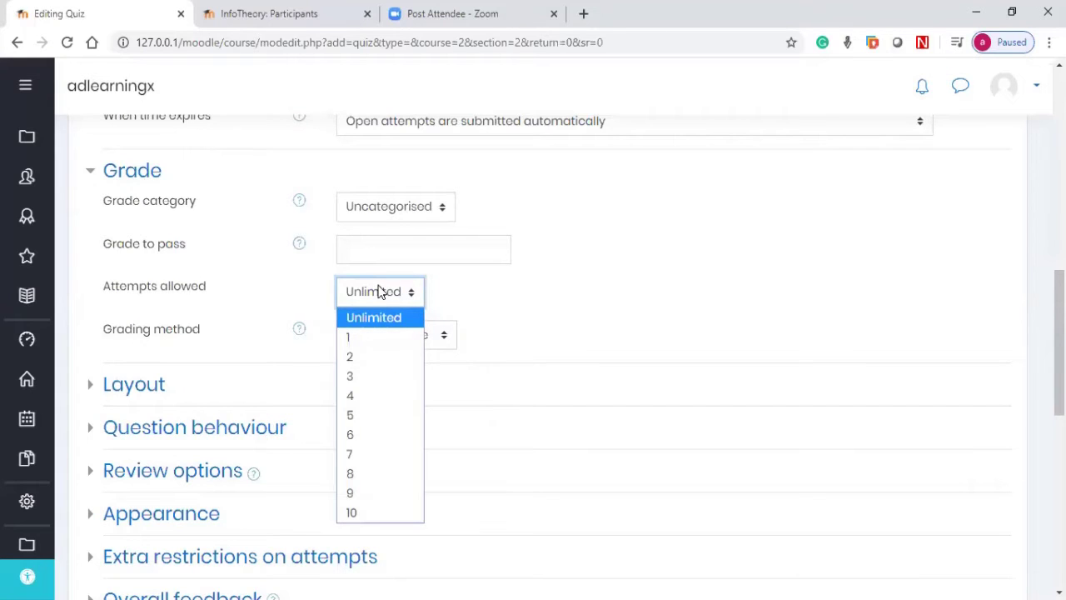
{"action": "left_click", "coordinate": [366, 376]}
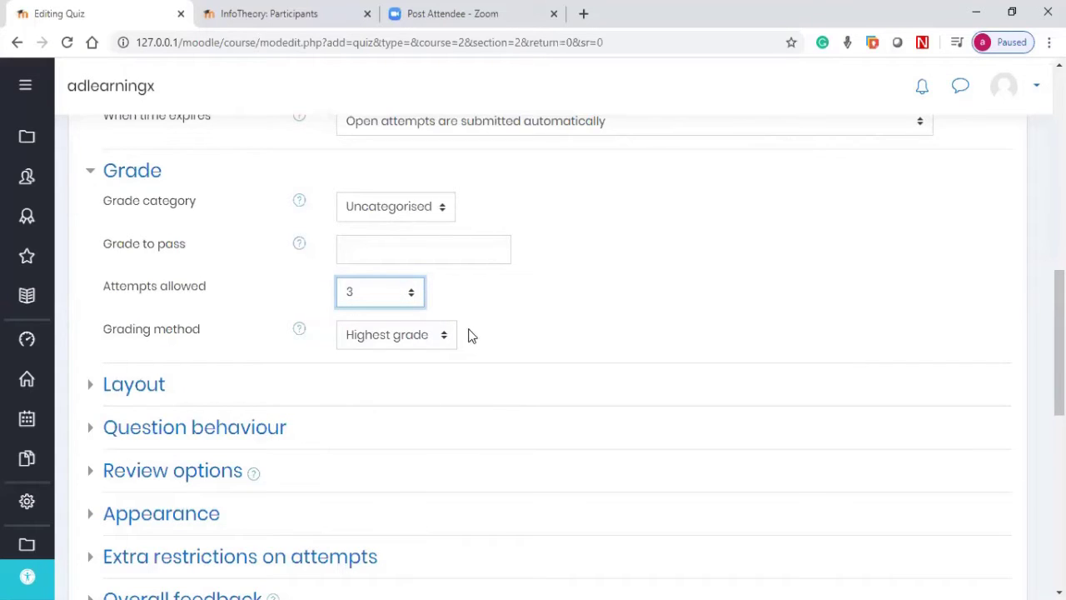
{"action": "left_click", "coordinate": [354, 337]}
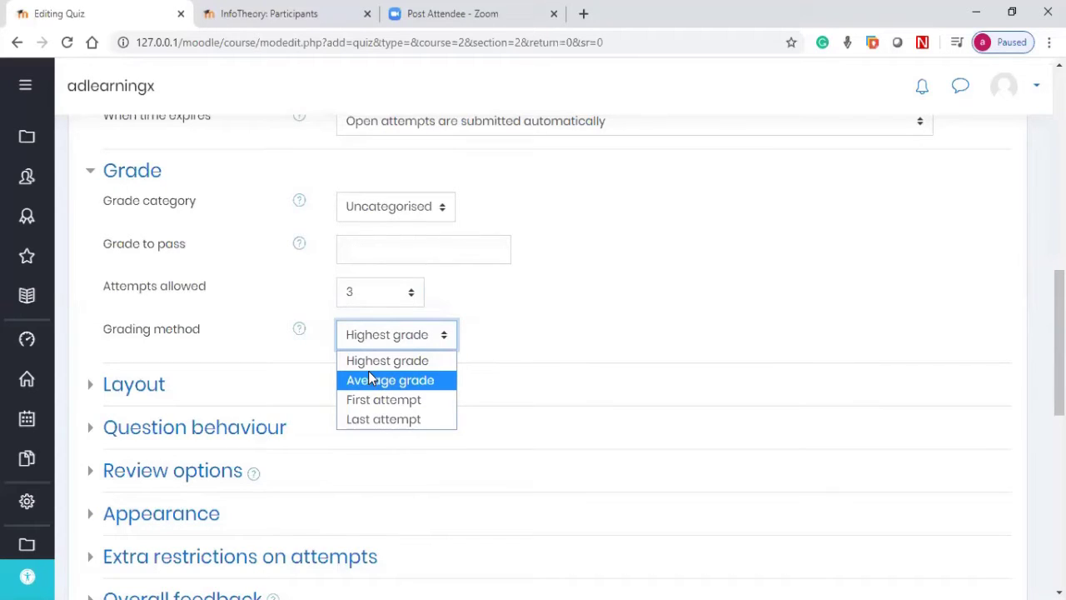
{"action": "left_click", "coordinate": [377, 310]}
{"action": "left_click", "coordinate": [377, 303]}
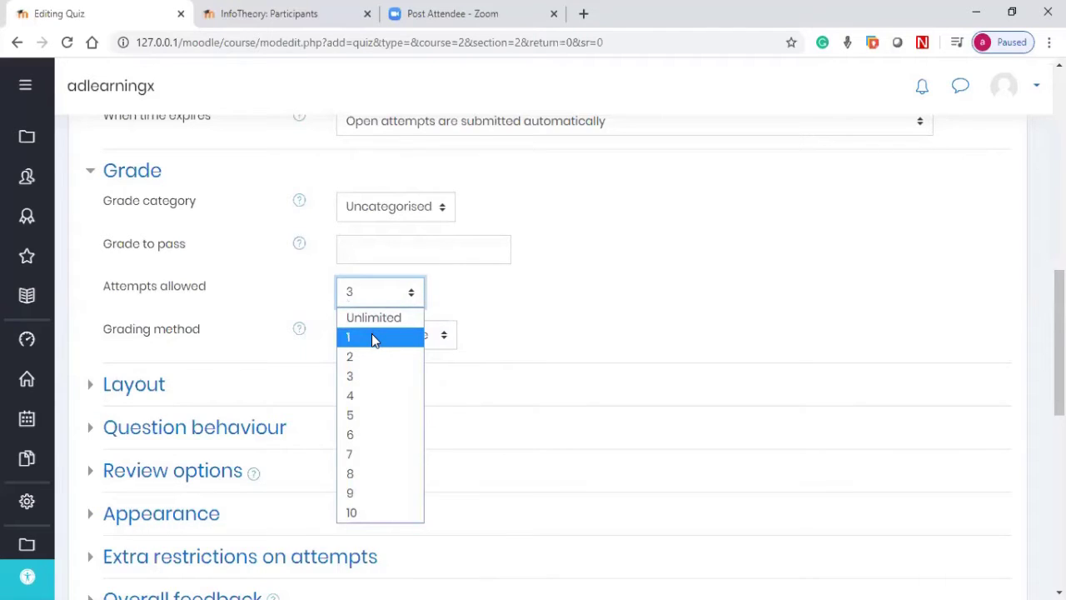
{"action": "left_click", "coordinate": [371, 337]}
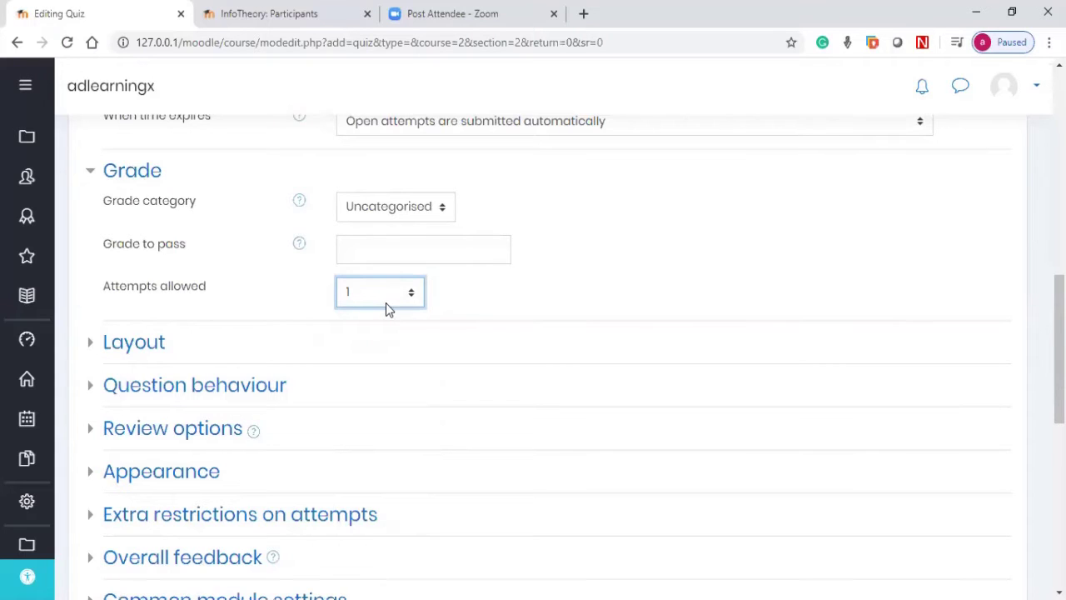
Step: Keep New page at Every question, show more layout options, and expand Question behaviour
{"action": "left_click", "coordinate": [127, 344]}
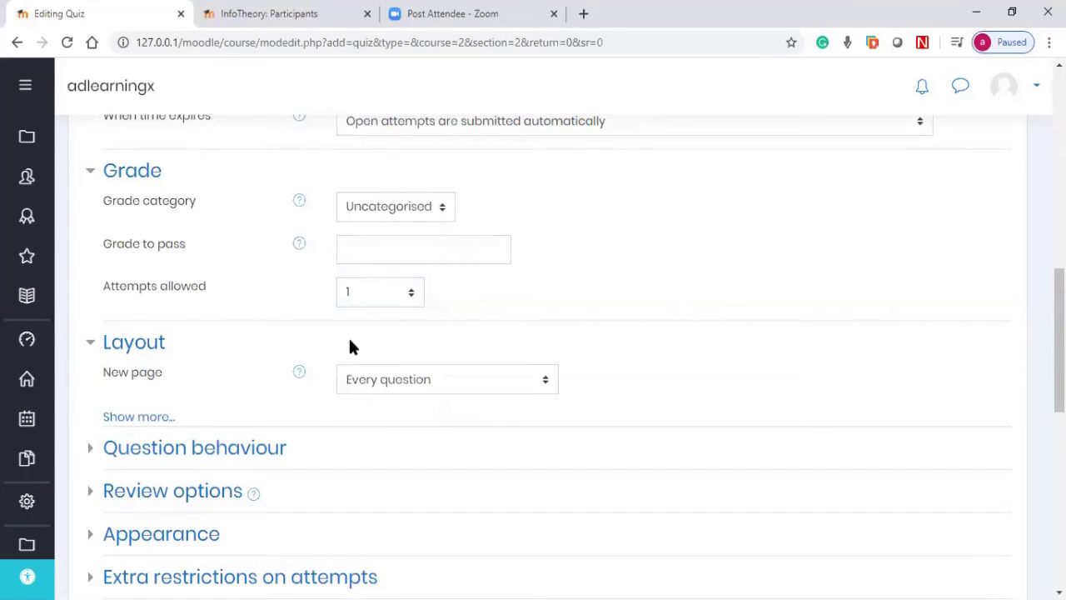
{"action": "scroll", "coordinate": [234, 358], "scroll_direction": "down", "scroll_amount": 1}
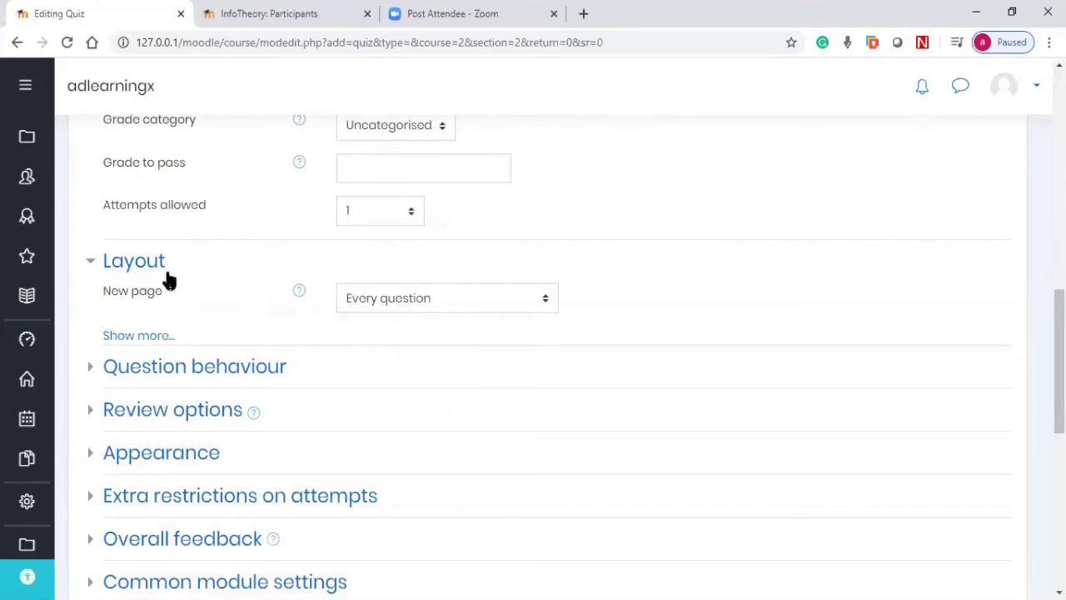
{"action": "left_click", "coordinate": [374, 304]}
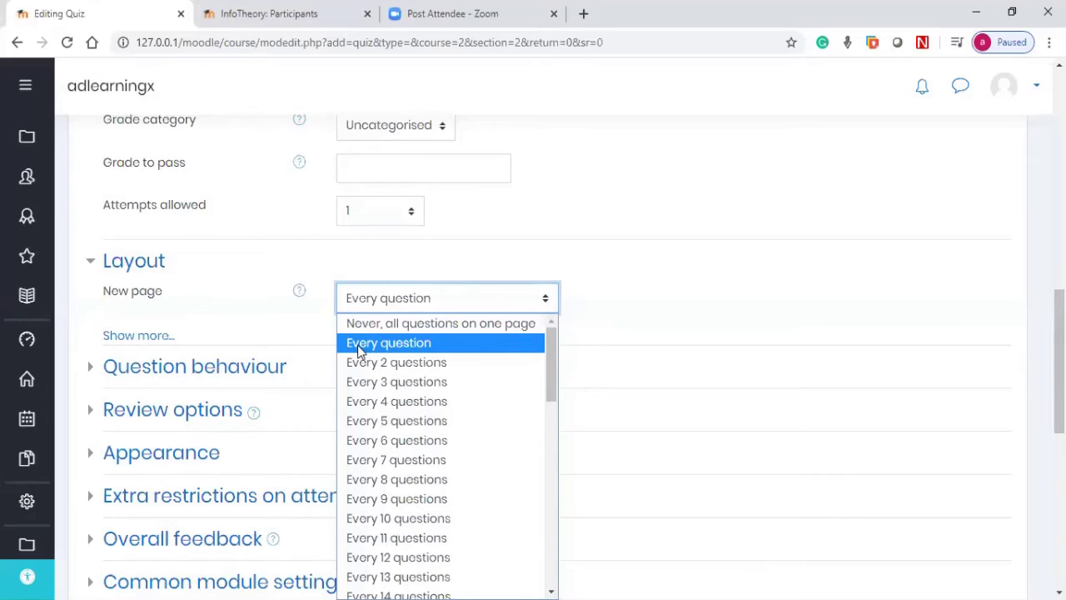
{"action": "left_click", "coordinate": [359, 350]}
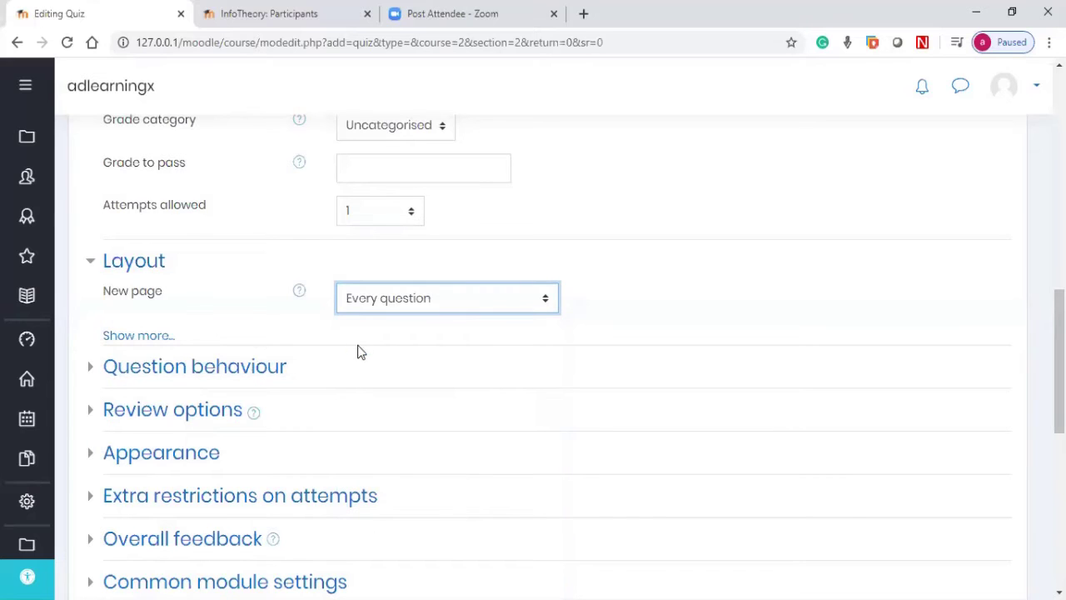
{"action": "left_click", "coordinate": [158, 335]}
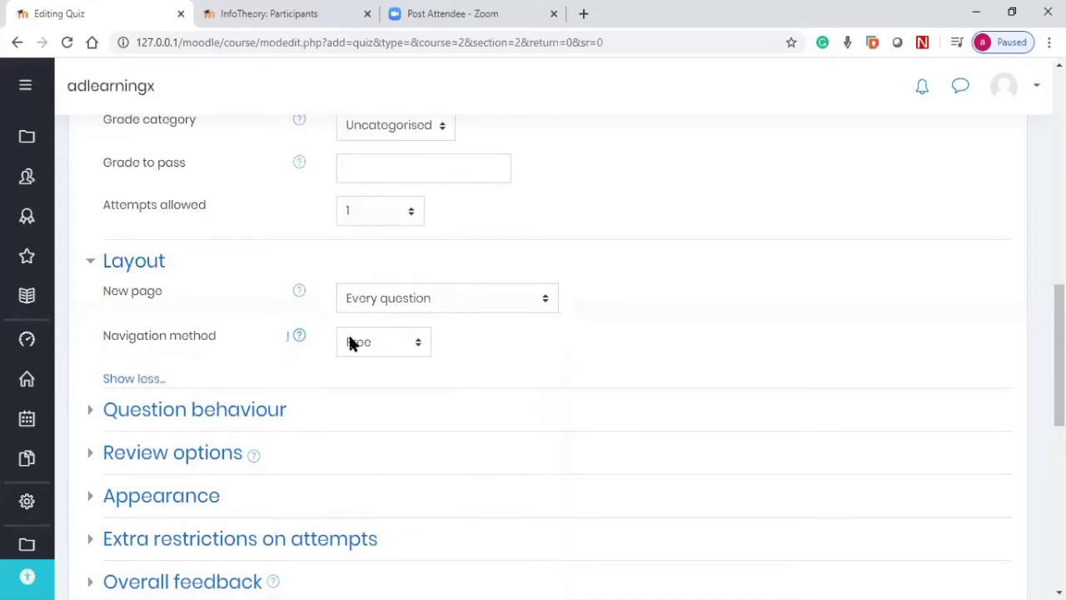
{"action": "left_click", "coordinate": [194, 409]}
{"action": "scroll", "coordinate": [416, 372], "scroll_direction": "down", "scroll_amount": 2}
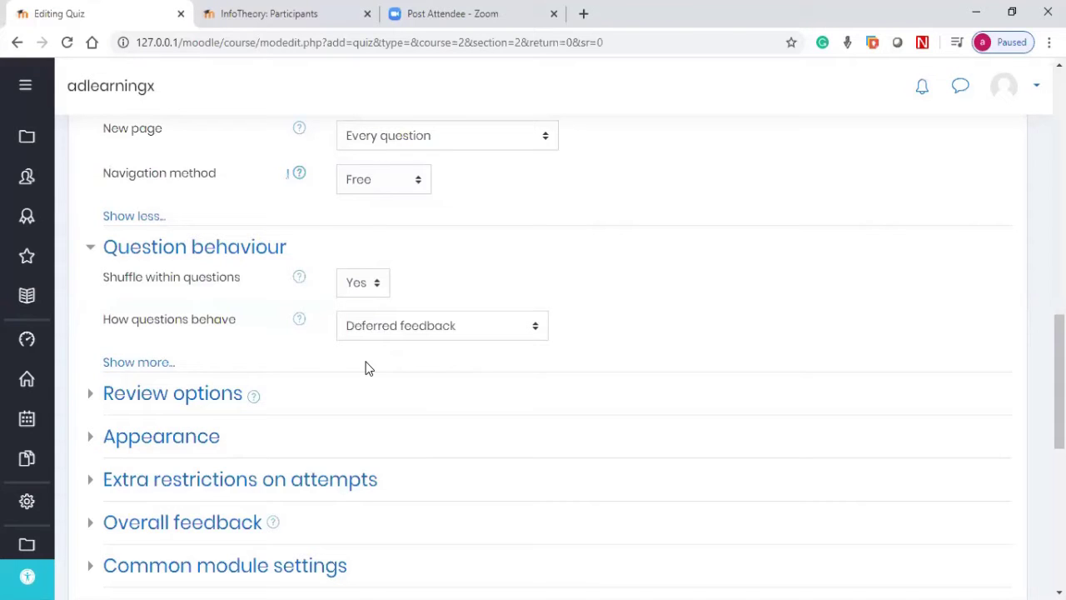
Step: Expand the Review options section to see its checkboxes
{"action": "left_click", "coordinate": [159, 397]}
{"action": "scroll", "coordinate": [395, 376], "scroll_direction": "down", "scroll_amount": 2}
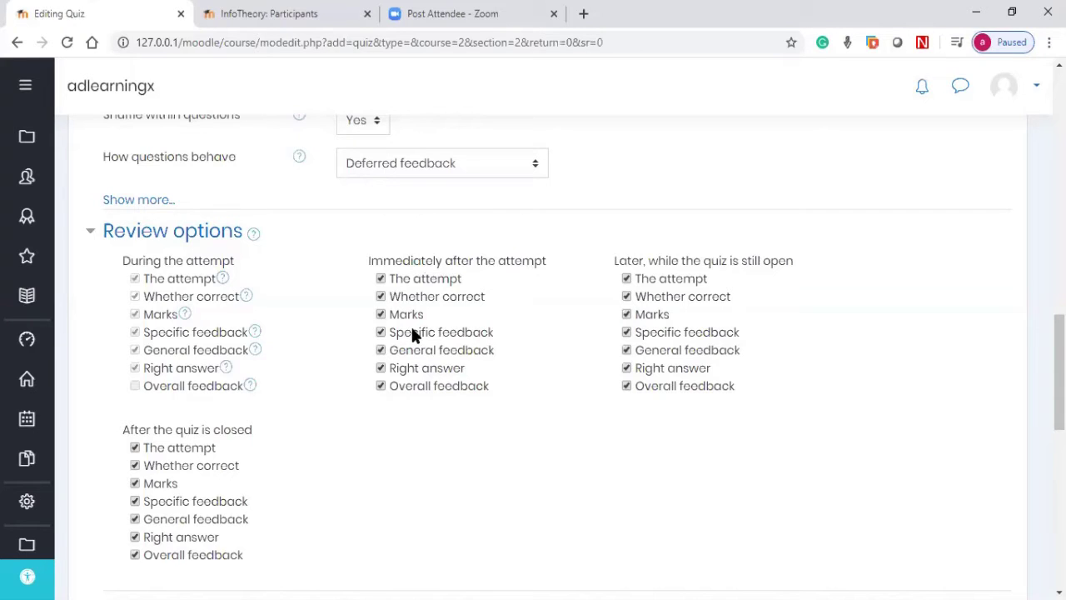
Step: Untick The attempt, Marks and Overall feedback for right after the attempt and while open
{"action": "left_click", "coordinate": [380, 278]}
{"action": "left_click", "coordinate": [381, 315]}
{"action": "left_click", "coordinate": [381, 385]}
{"action": "left_click", "coordinate": [626, 280]}
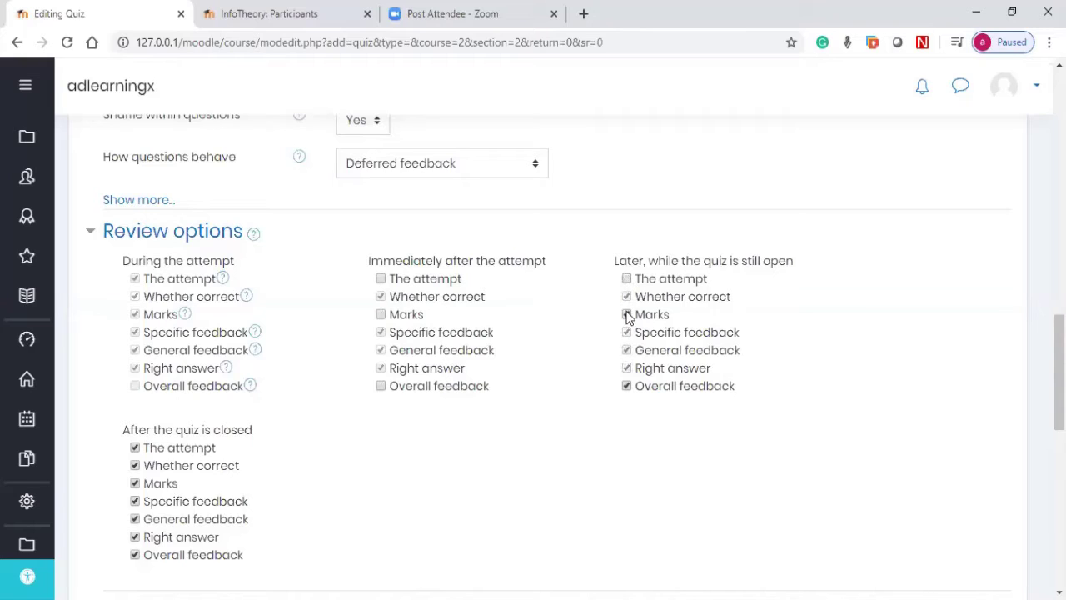
{"action": "left_click", "coordinate": [626, 314]}
{"action": "left_click", "coordinate": [626, 385]}
{"action": "scroll", "coordinate": [412, 454], "scroll_direction": "down", "scroll_amount": 2}
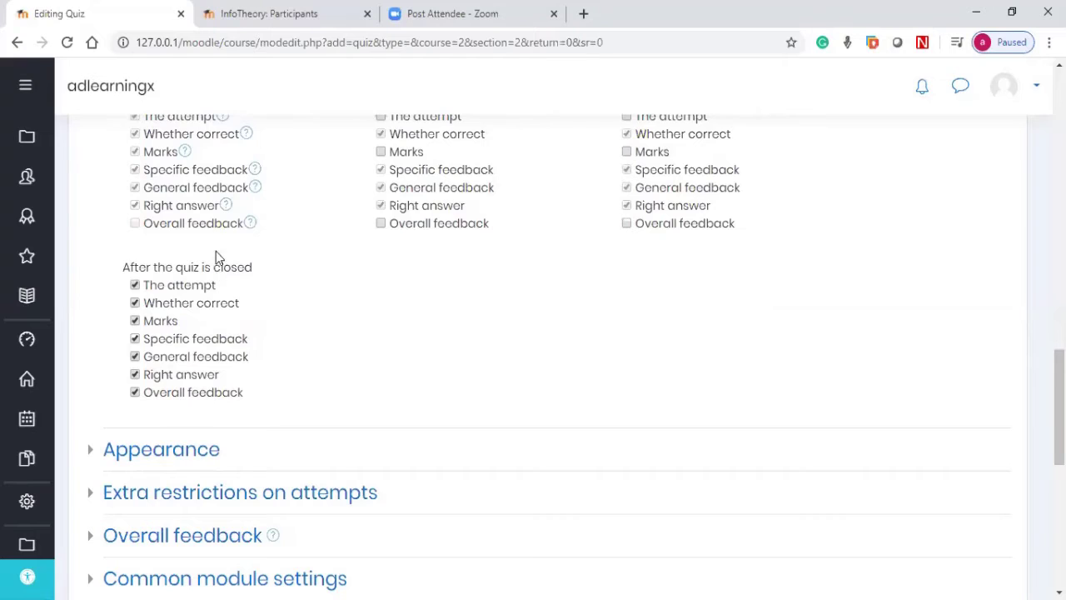
Step: Untick The attempt and Overall feedback after closing, and re-tick Marks for earlier timings
{"action": "left_click", "coordinate": [135, 285]}
{"action": "left_click", "coordinate": [135, 393]}
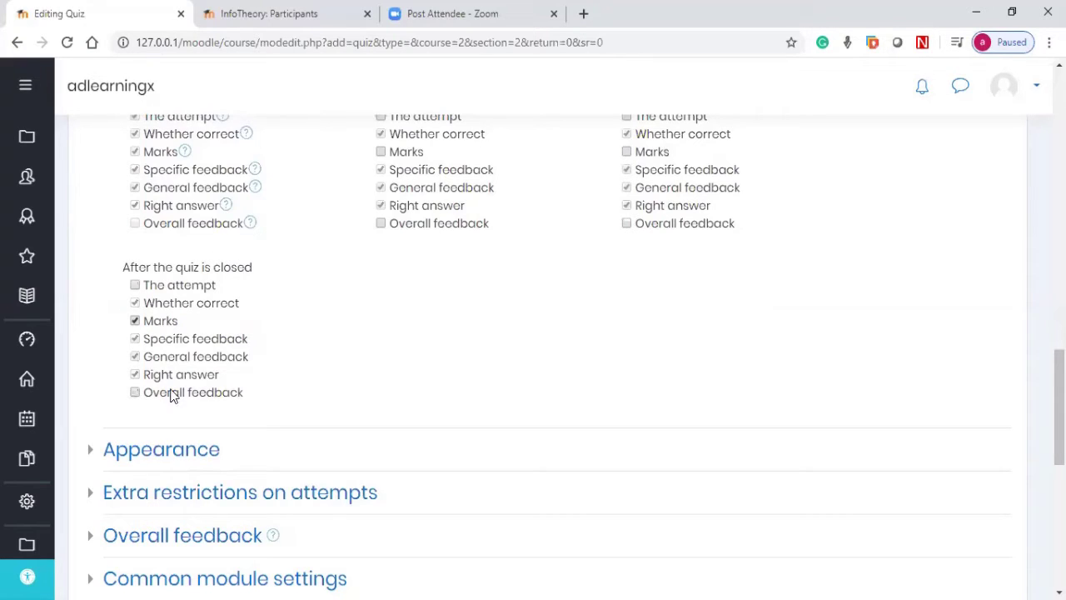
{"action": "left_click", "coordinate": [384, 153]}
{"action": "left_click", "coordinate": [639, 152]}
{"action": "scroll", "coordinate": [638, 208], "scroll_direction": "up", "scroll_amount": 1}
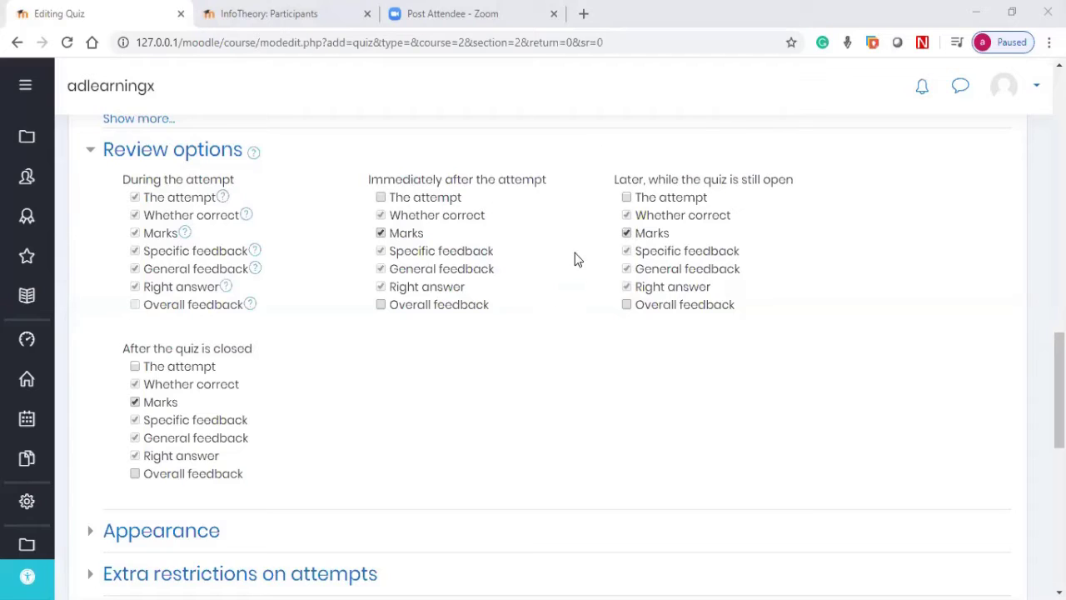
{"action": "left_click", "coordinate": [381, 198]}
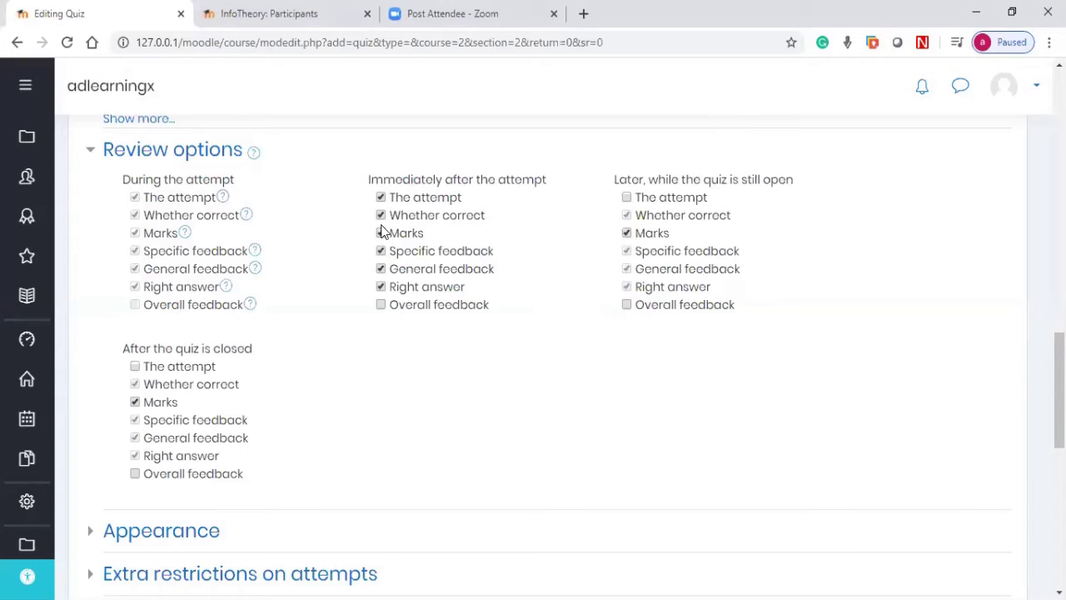
{"action": "left_click", "coordinate": [381, 197]}
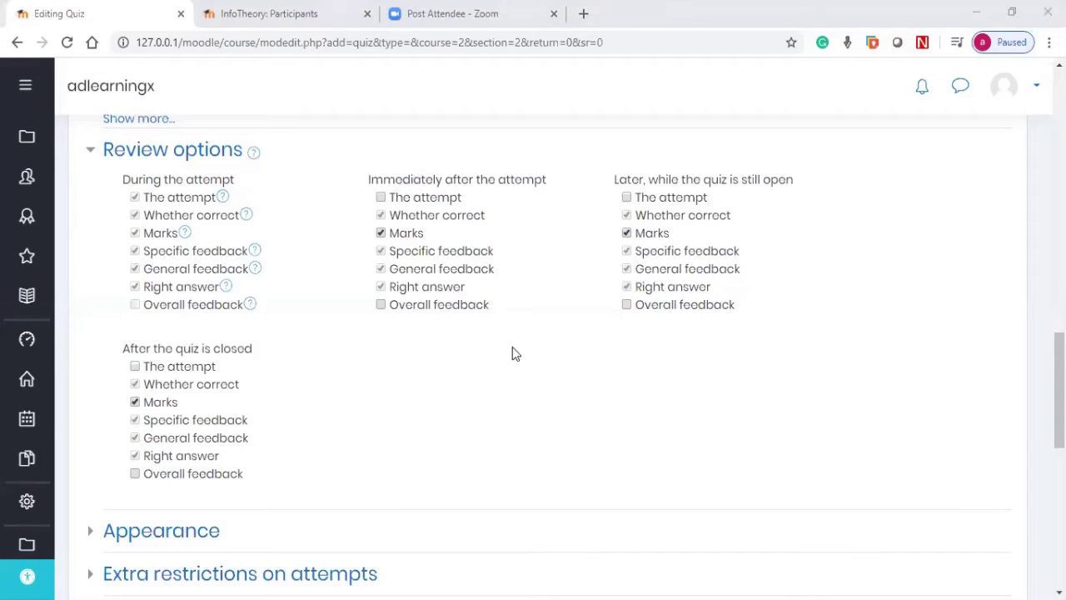
{"action": "scroll", "coordinate": [514, 351], "scroll_direction": "down", "scroll_amount": 3}
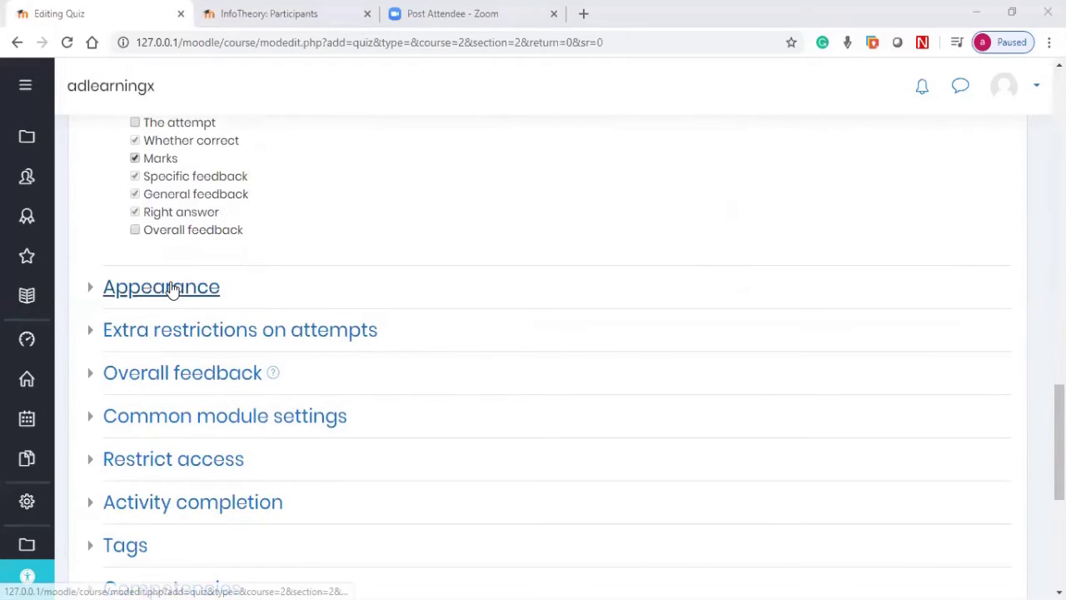
Step: Expand Appearance and set Decimal places in grades to 0
{"action": "left_click", "coordinate": [171, 288]}
{"action": "left_click", "coordinate": [359, 360]}
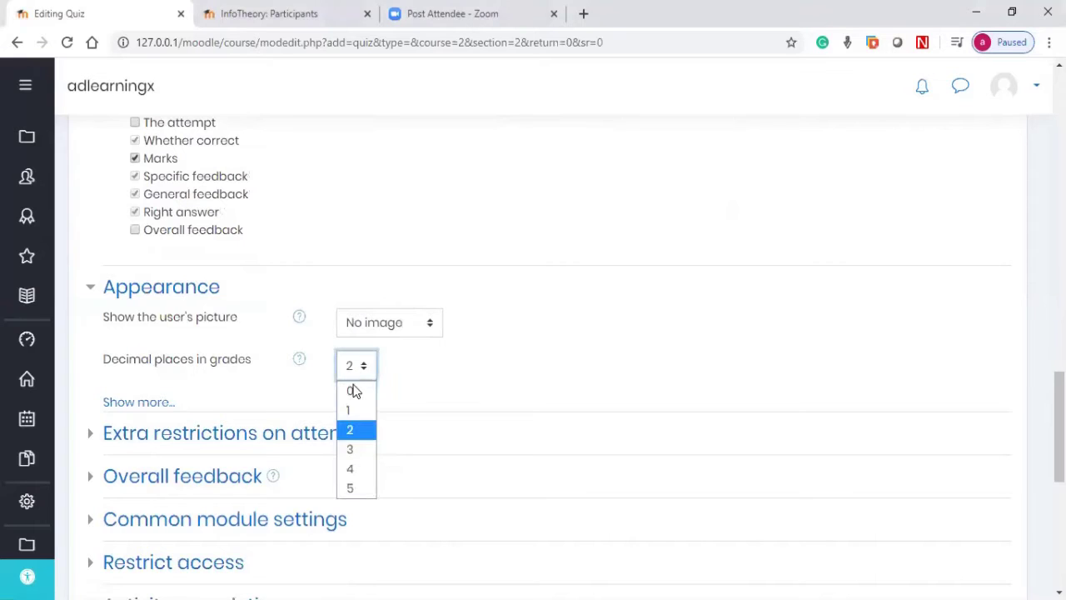
{"action": "left_click", "coordinate": [354, 390]}
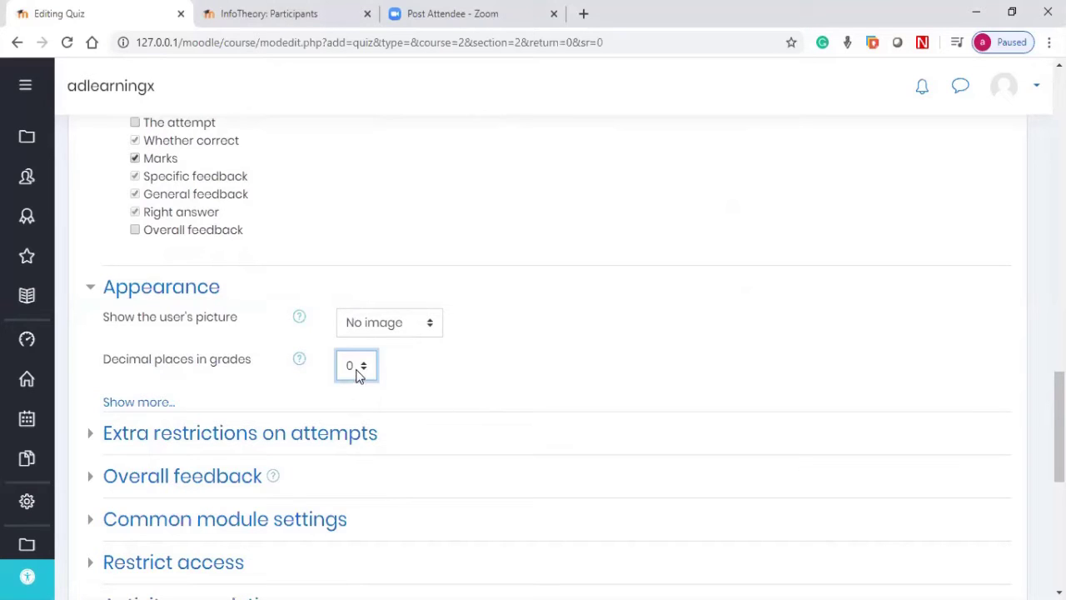
{"action": "scroll", "coordinate": [358, 379], "scroll_direction": "down", "scroll_amount": 2}
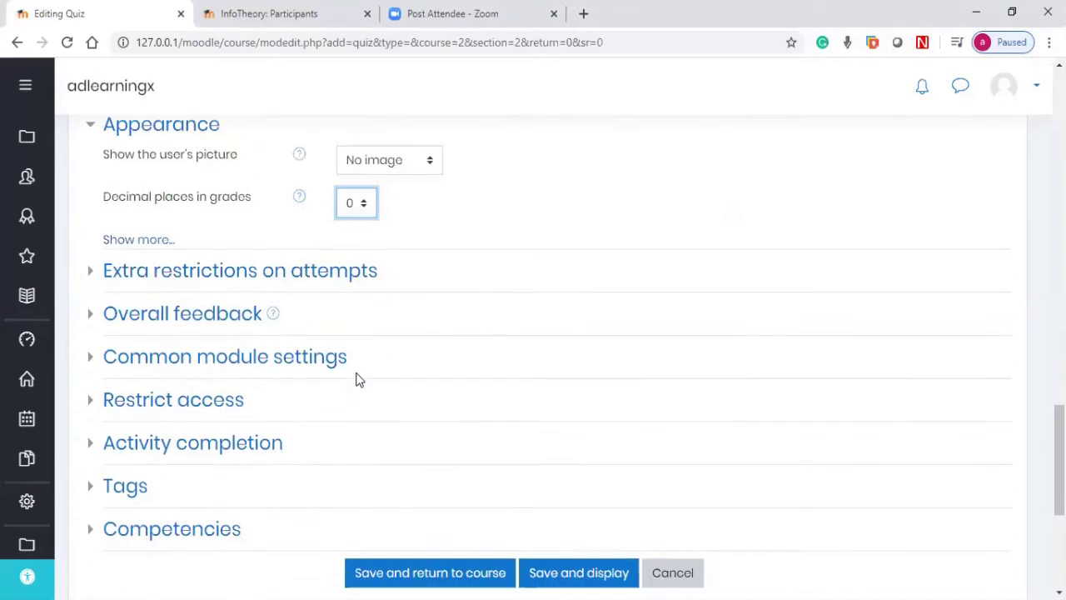
{"action": "scroll", "coordinate": [358, 379], "scroll_direction": "up", "scroll_amount": 4}
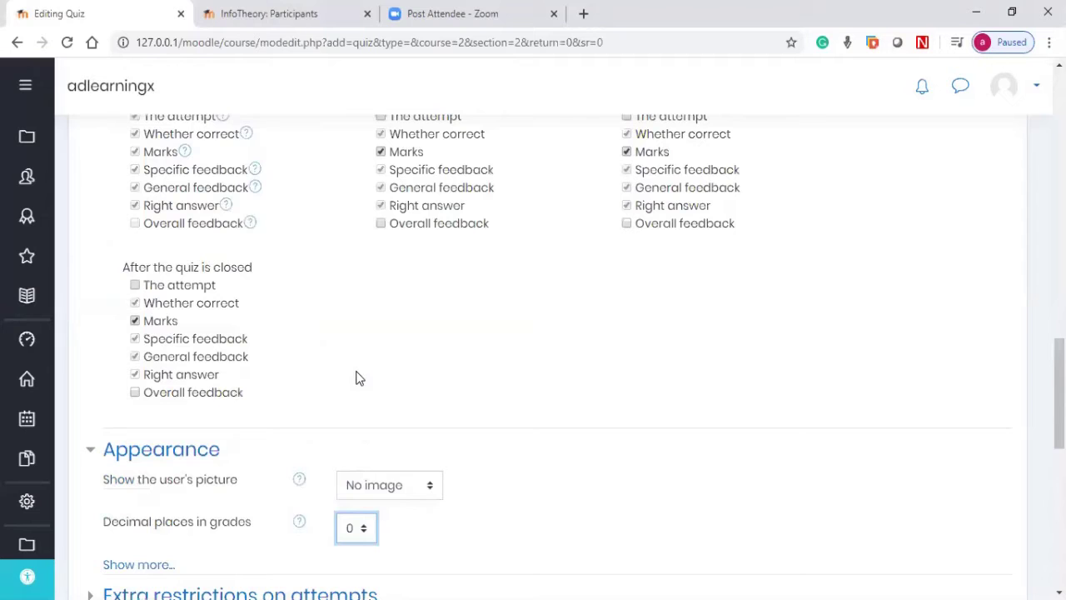
{"action": "scroll", "coordinate": [395, 452], "scroll_direction": "down", "scroll_amount": 1}
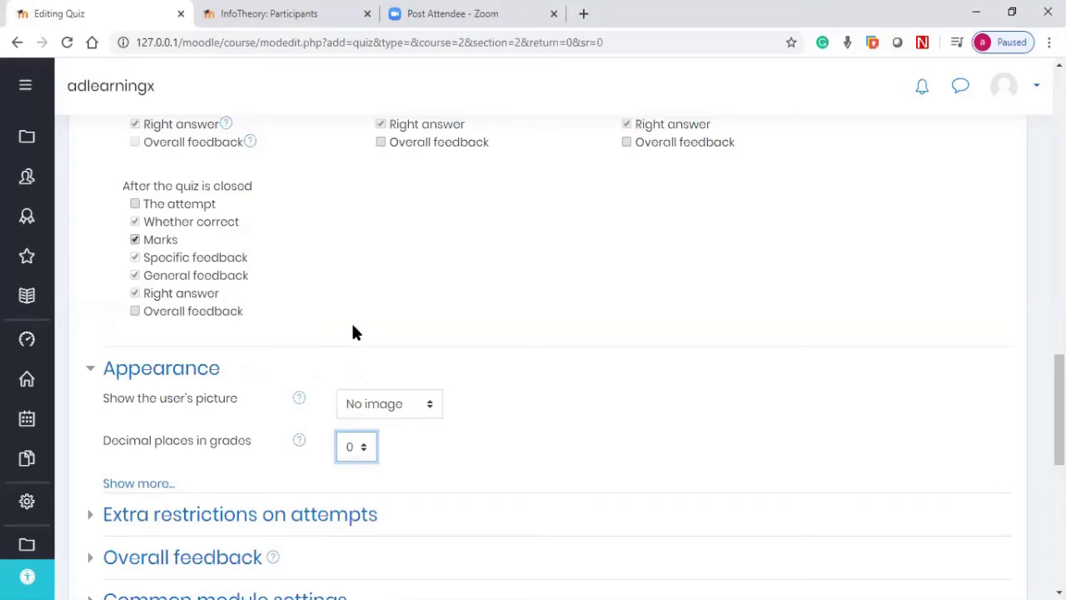
{"action": "scroll", "coordinate": [504, 381], "scroll_direction": "down", "scroll_amount": 2}
{"action": "left_click", "coordinate": [366, 354]}
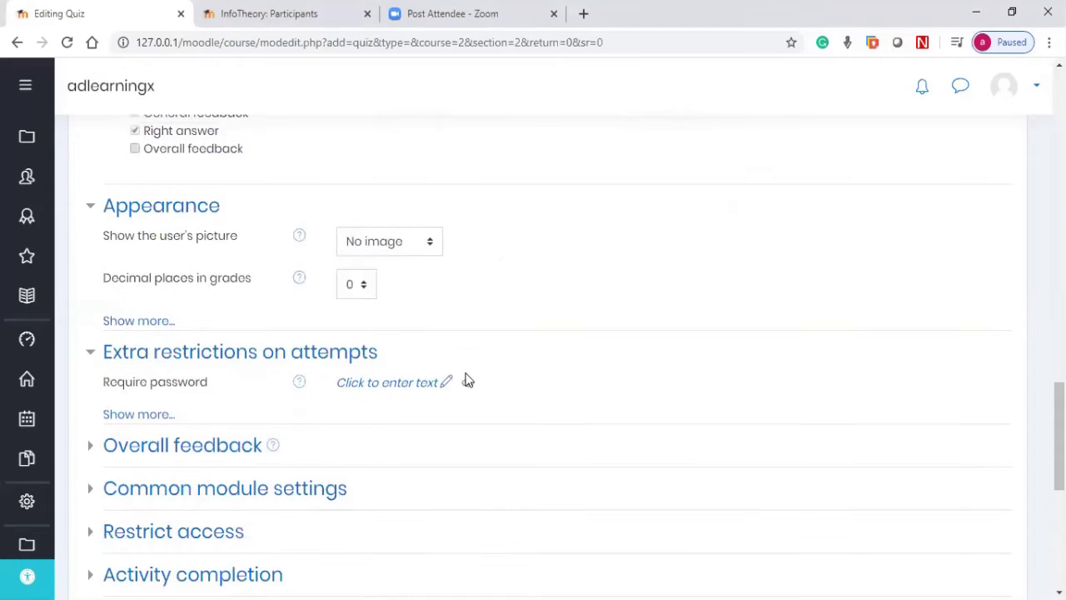
{"action": "left_click", "coordinate": [413, 395]}
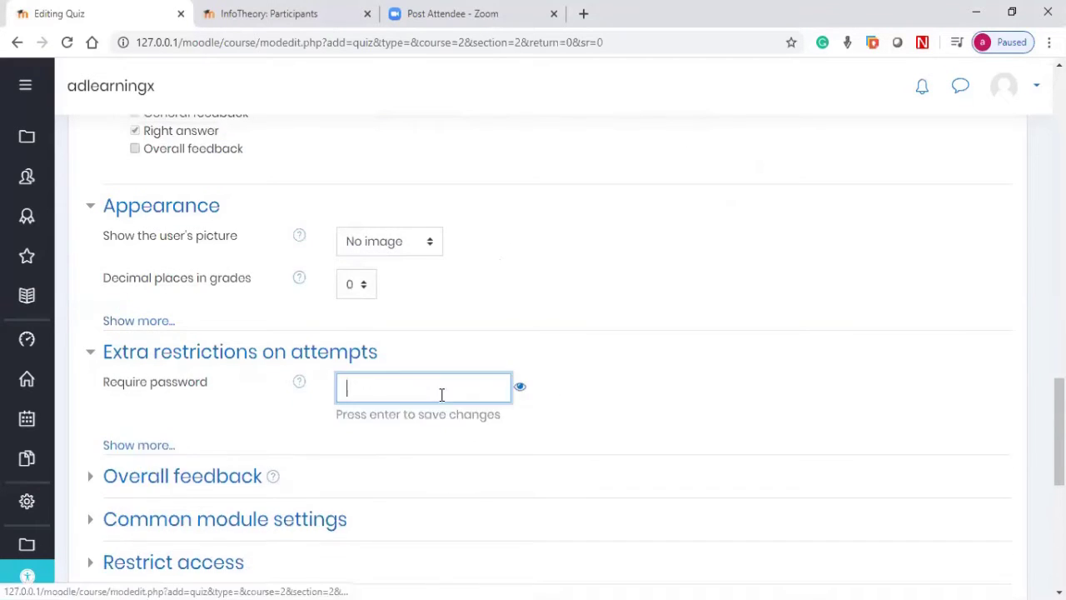
{"action": "type", "text": "12345"}
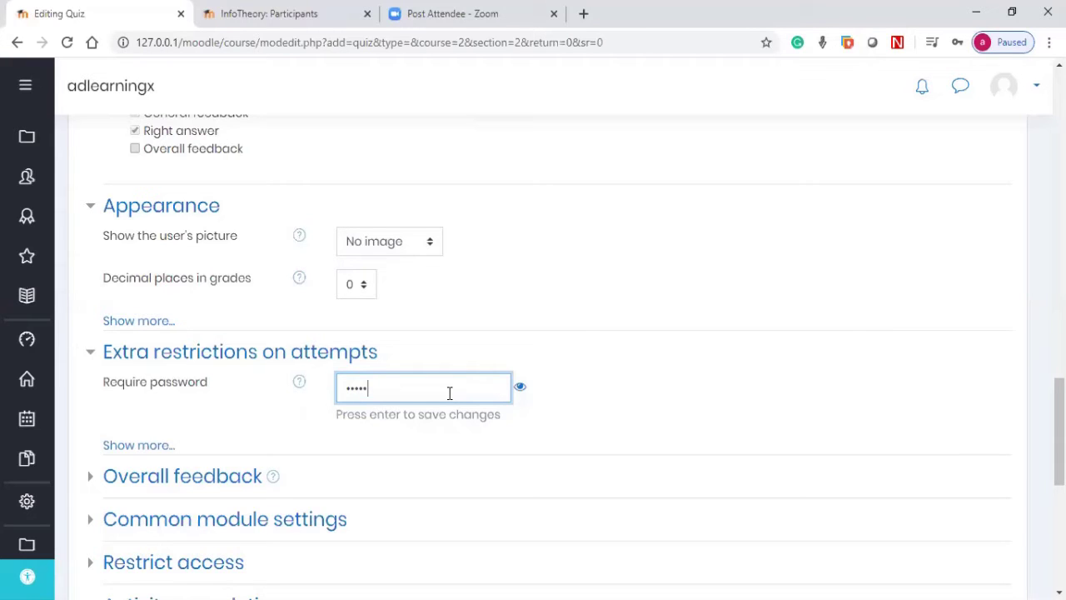
{"action": "scroll", "coordinate": [237, 410], "scroll_direction": "down", "scroll_amount": 1}
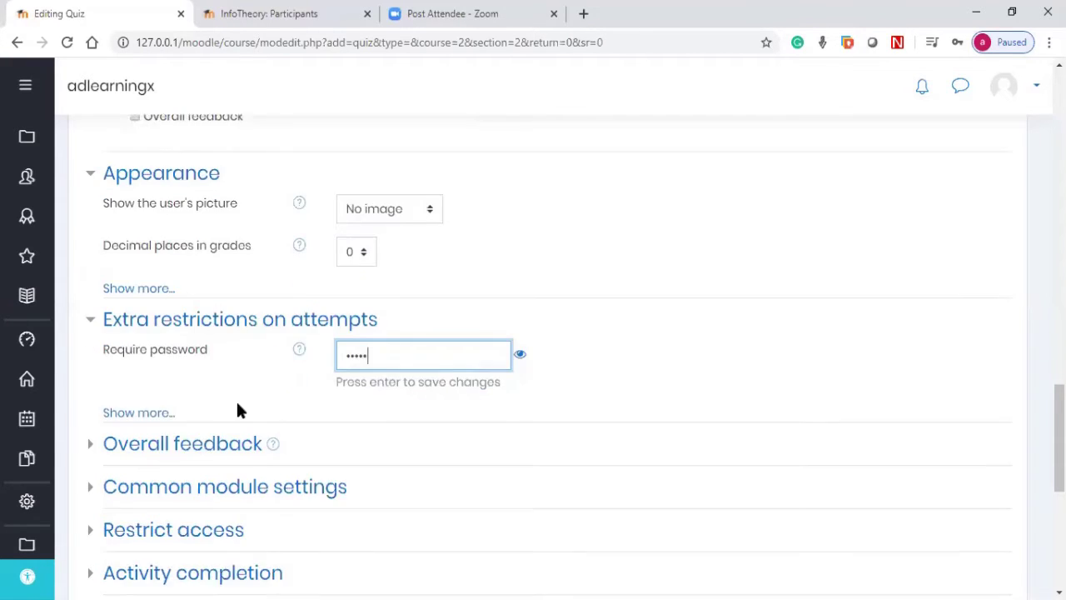
{"action": "scroll", "coordinate": [237, 410], "scroll_direction": "down", "scroll_amount": 1}
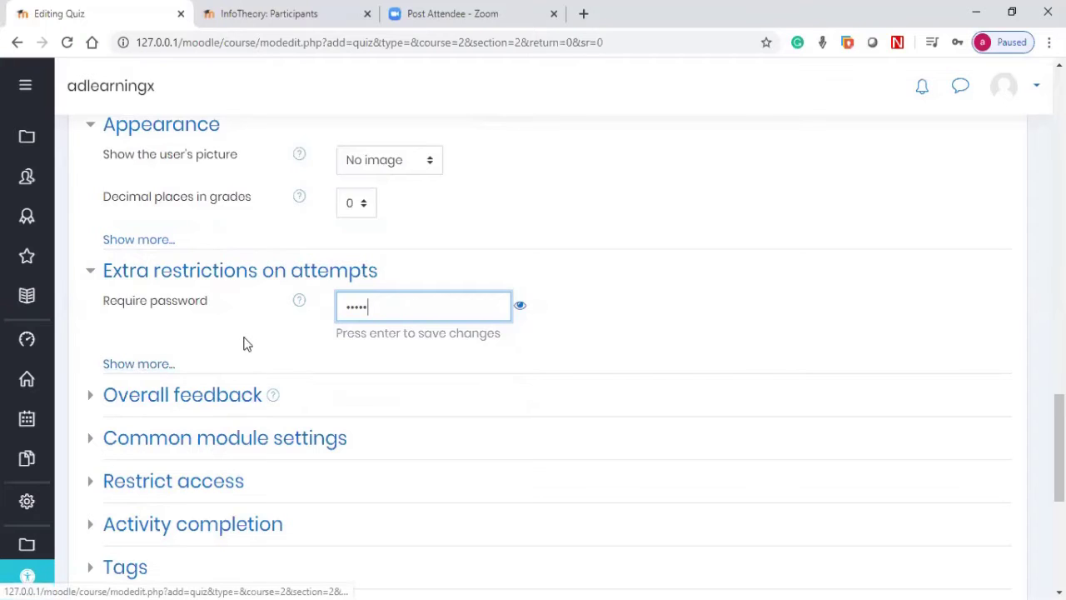
{"action": "left_click", "coordinate": [135, 366]}
{"action": "left_click", "coordinate": [119, 363]}
Step: Keep browser security at None and show the password in plain text
{"action": "left_click", "coordinate": [153, 334]}
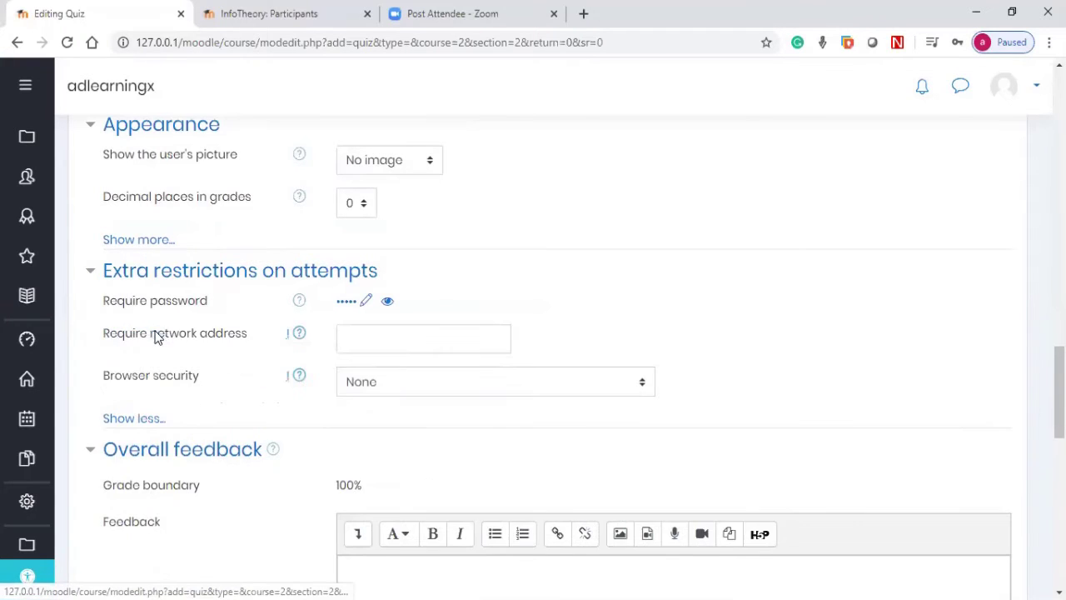
{"action": "scroll", "coordinate": [336, 372], "scroll_direction": "down", "scroll_amount": 1}
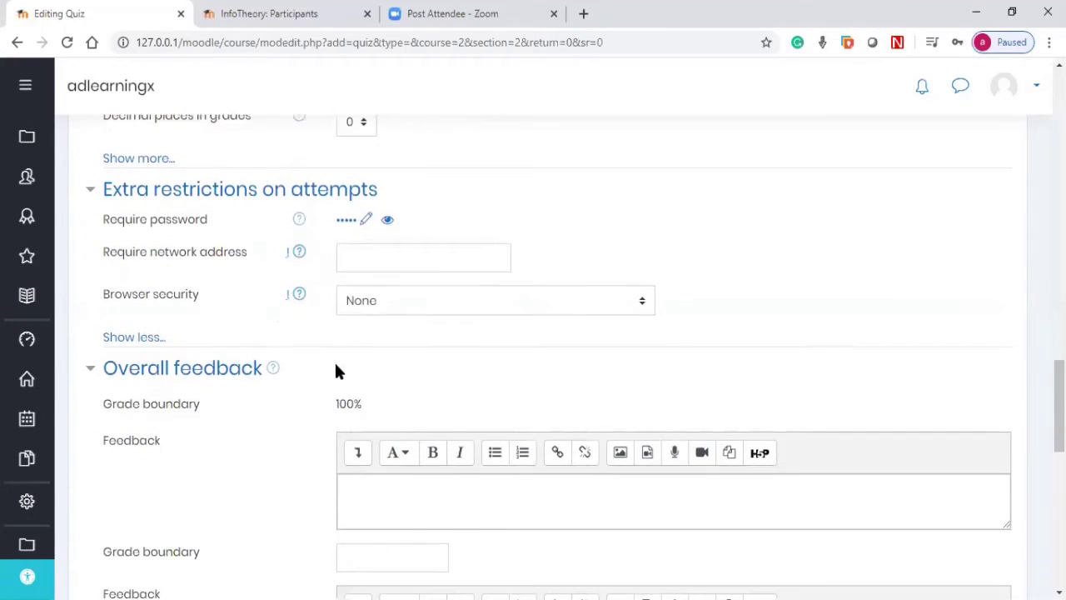
{"action": "left_click", "coordinate": [371, 305]}
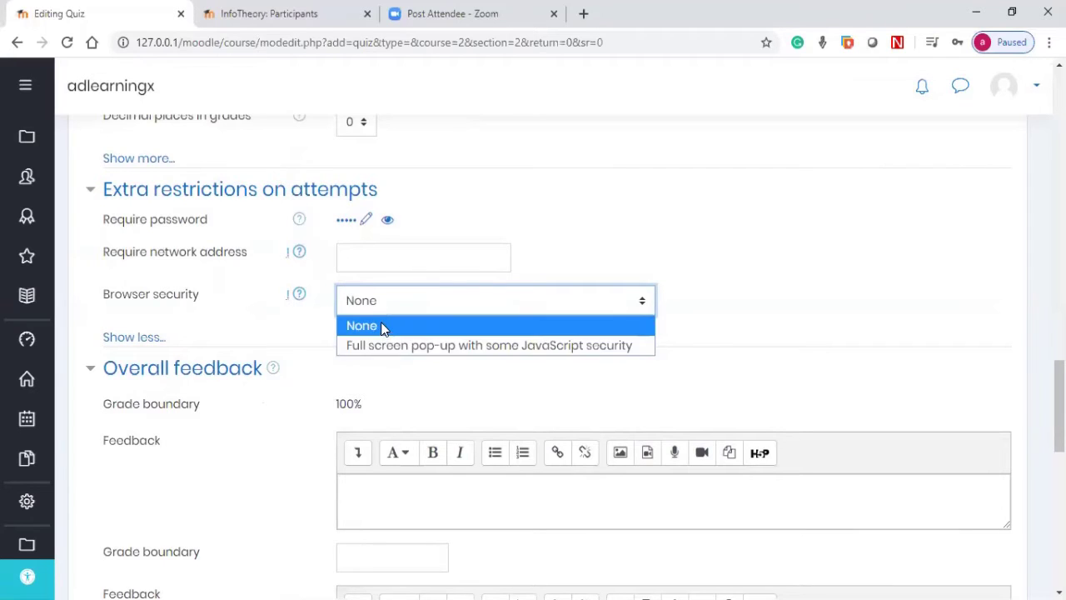
{"action": "left_click", "coordinate": [387, 327]}
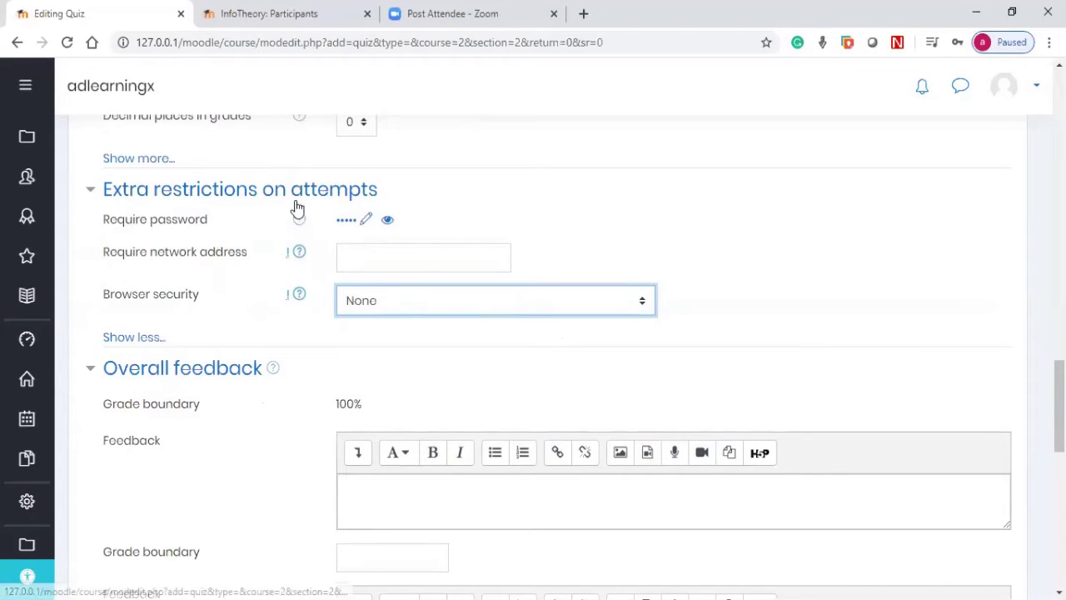
{"action": "left_click", "coordinate": [389, 220]}
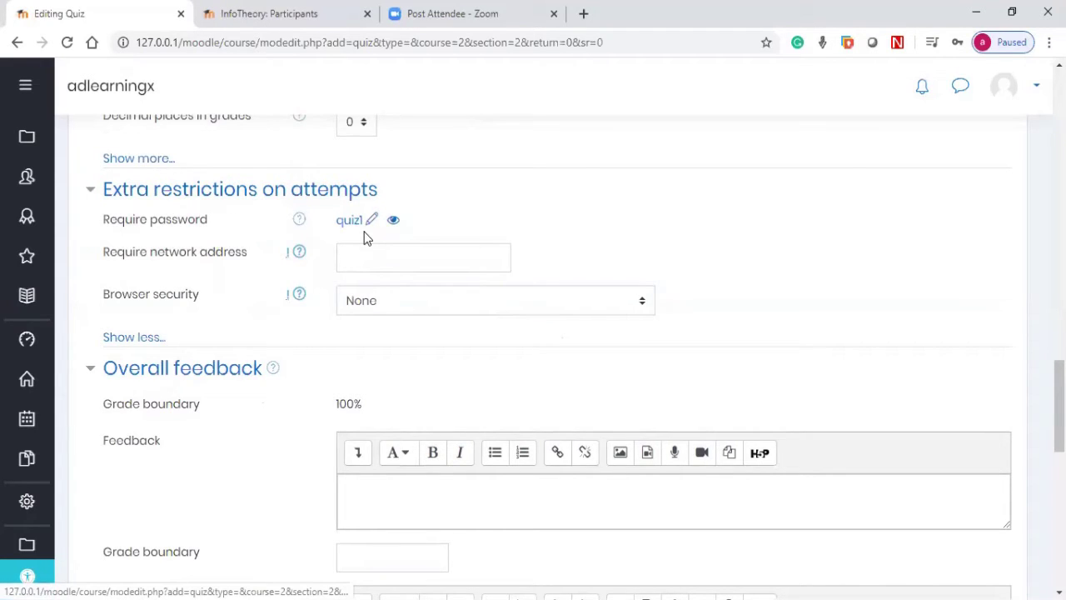
{"action": "scroll", "coordinate": [358, 240], "scroll_direction": "down", "scroll_amount": 3}
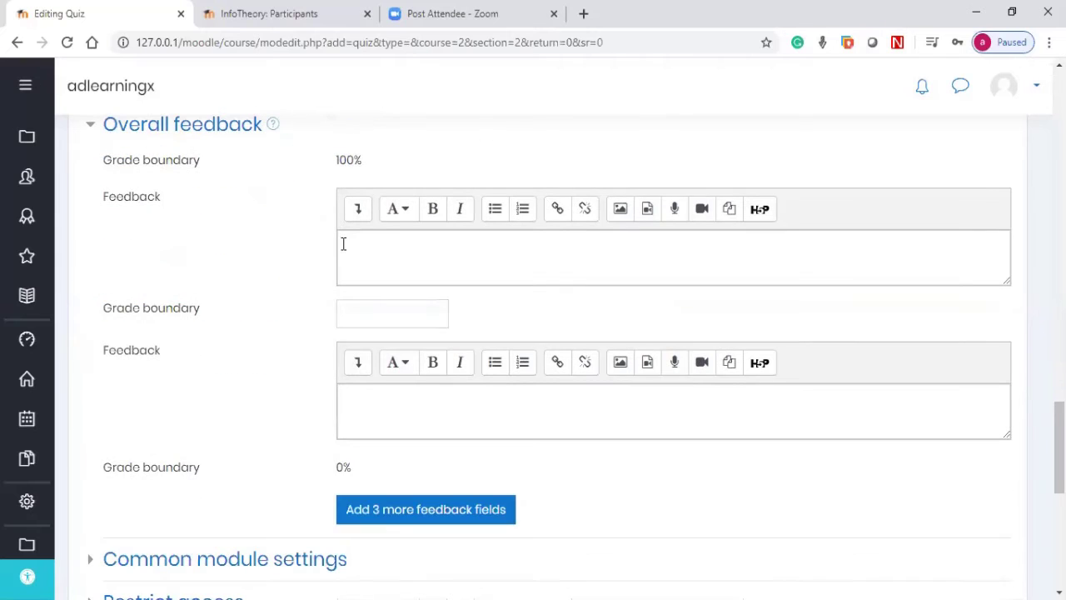
{"action": "scroll", "coordinate": [343, 244], "scroll_direction": "up", "scroll_amount": 5}
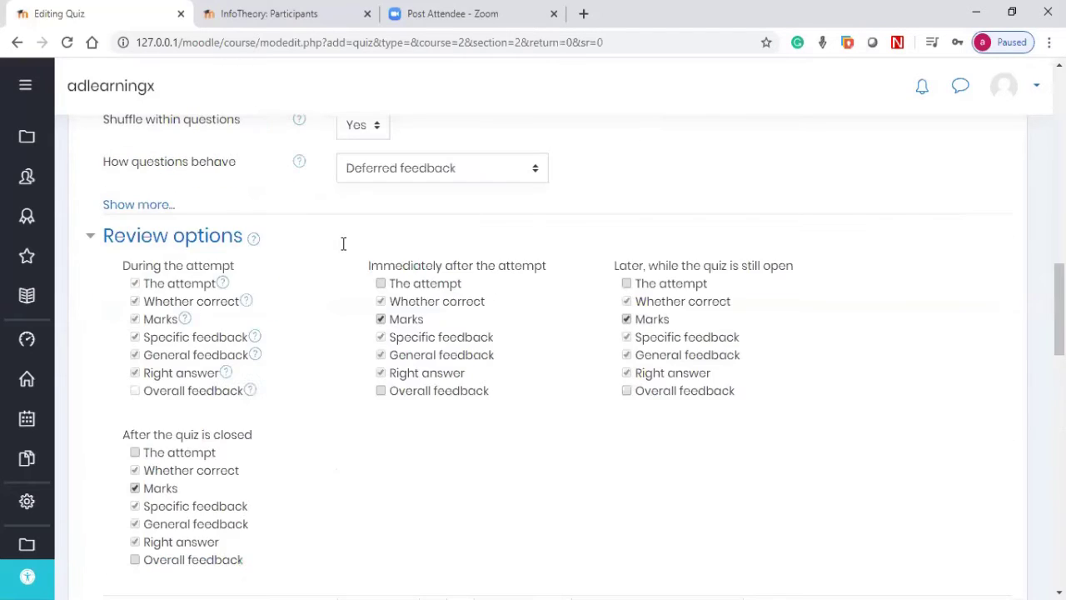
{"action": "scroll", "coordinate": [371, 246], "scroll_direction": "down", "scroll_amount": 2}
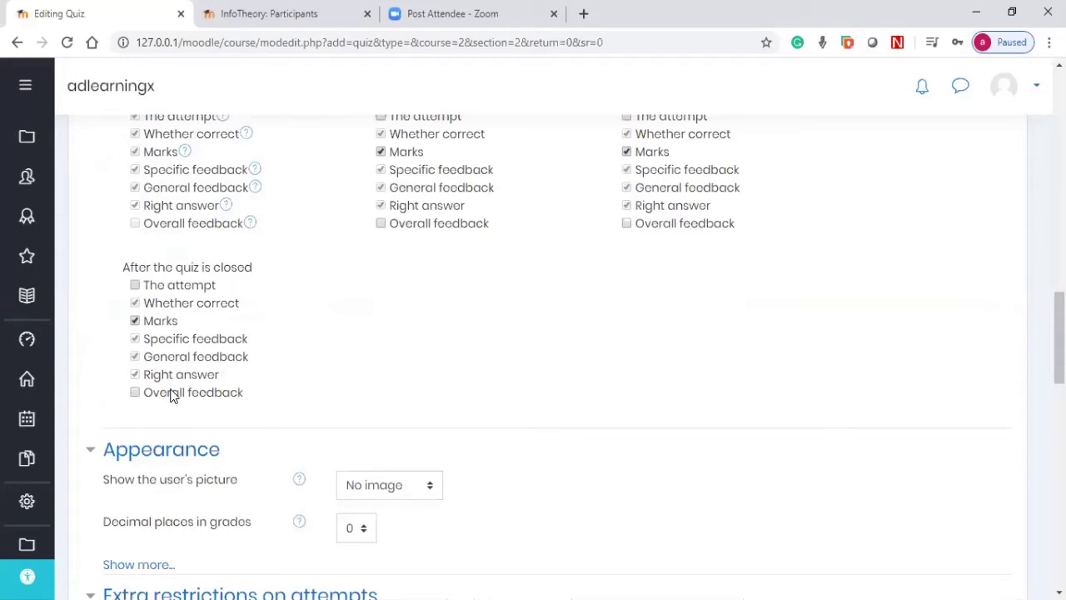
{"action": "scroll", "coordinate": [171, 396], "scroll_direction": "down", "scroll_amount": 7}
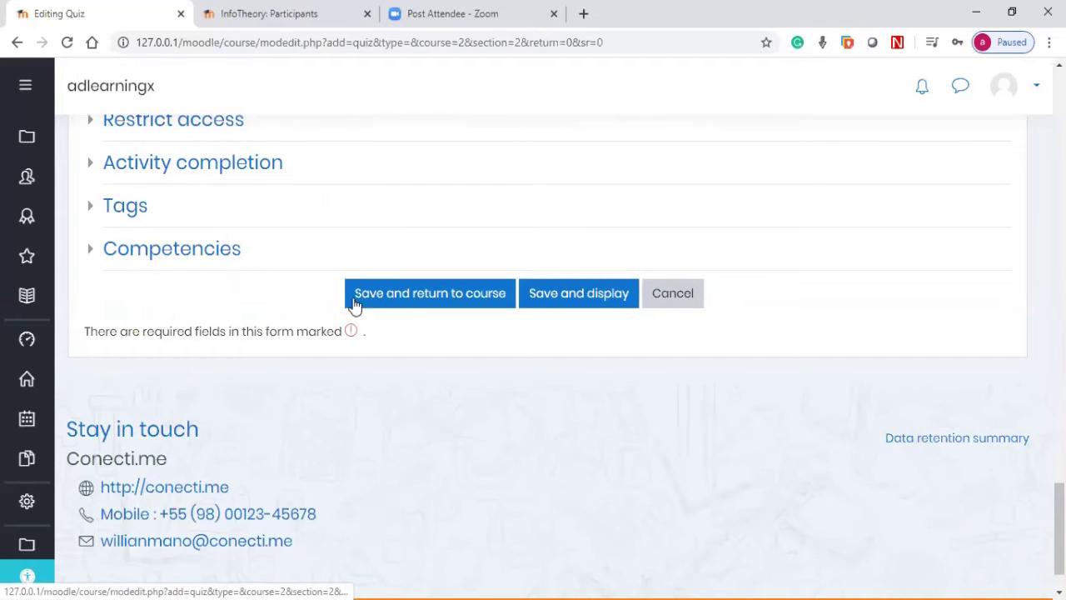
{"action": "scroll", "coordinate": [358, 325], "scroll_direction": "up", "scroll_amount": 7}
{"action": "left_click", "coordinate": [361, 329]}
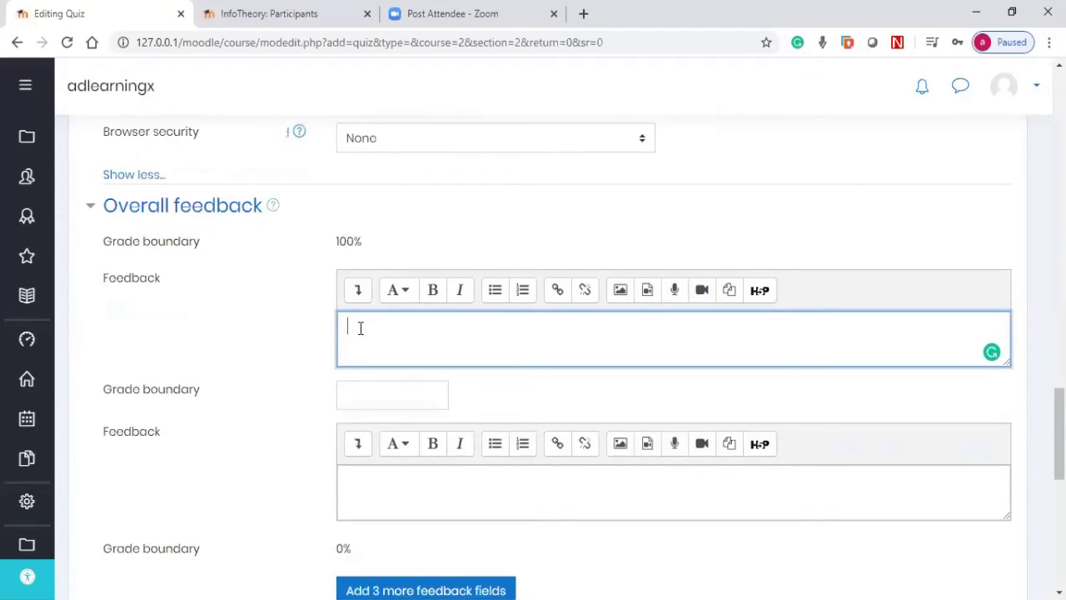
{"action": "type", "text": "Excellent"}
{"action": "left_click", "coordinate": [342, 391]}
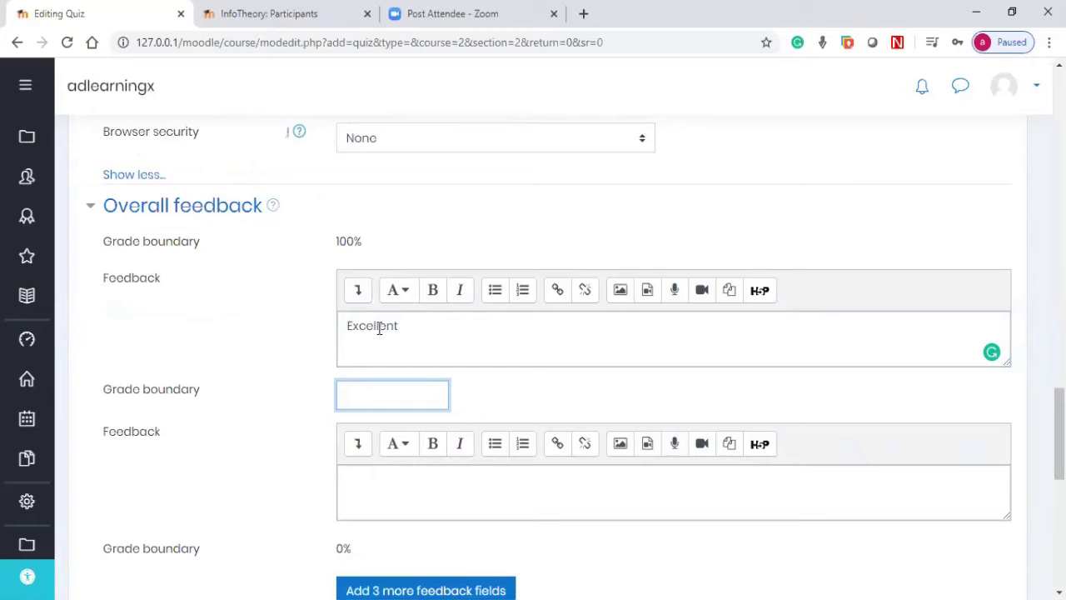
{"action": "double_click", "coordinate": [338, 340]}
{"action": "key", "text": "BackSpace"}
{"action": "scroll", "coordinate": [324, 348], "scroll_direction": "down", "scroll_amount": 2}
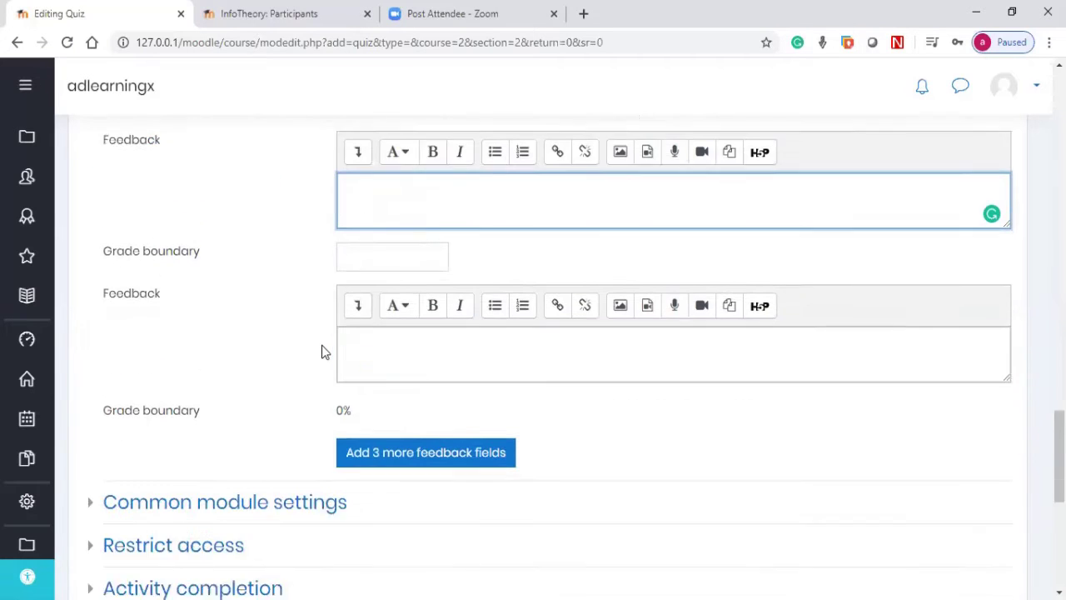
Step: Set Availability under Common module settings to Hide from students
{"action": "scroll", "coordinate": [324, 351], "scroll_direction": "down", "scroll_amount": 3}
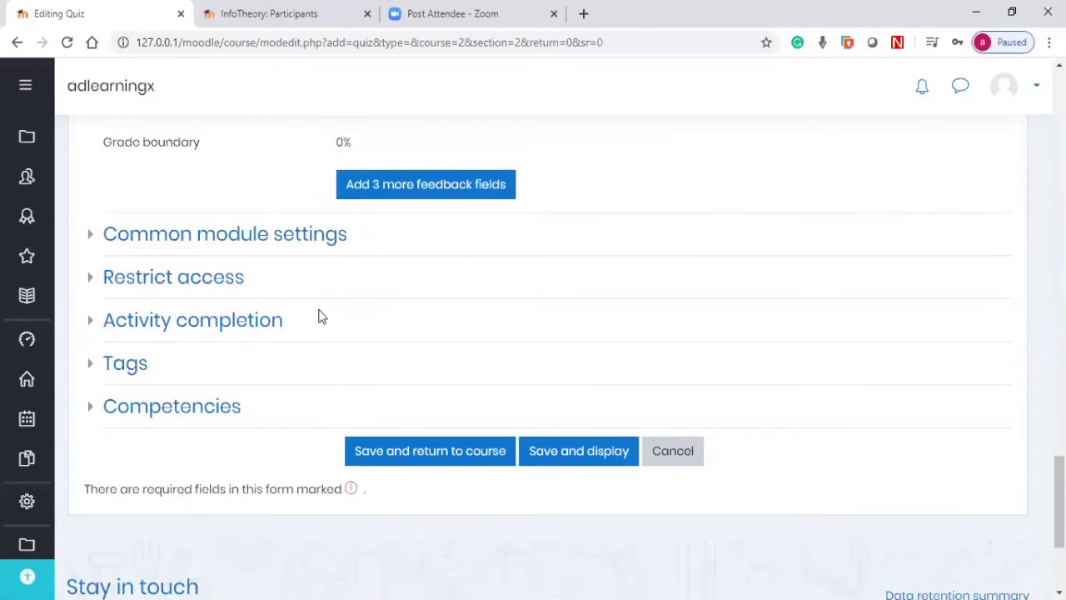
{"action": "left_click", "coordinate": [280, 242]}
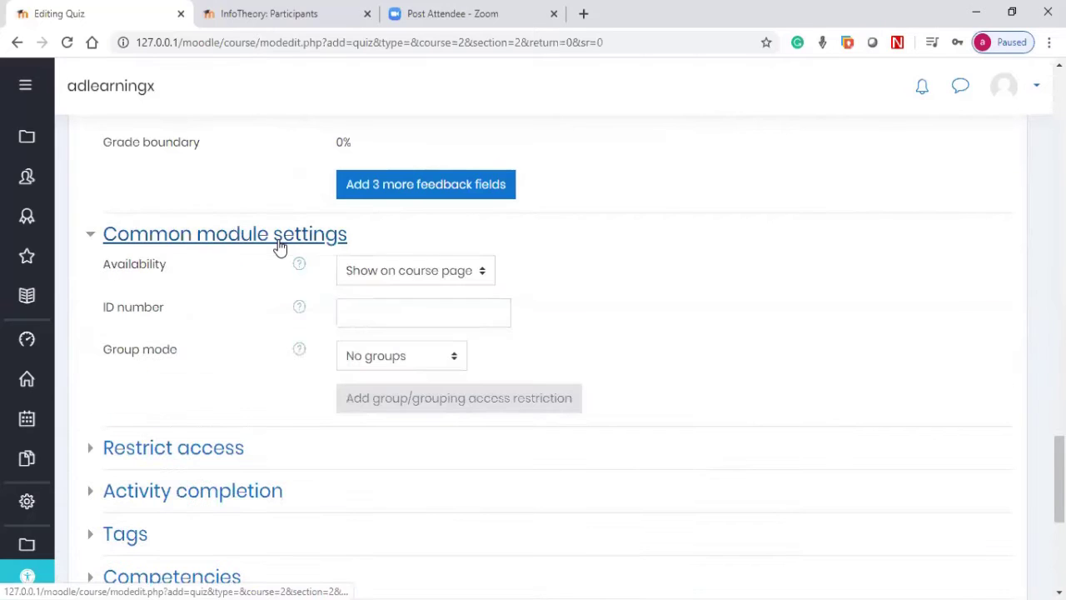
{"action": "left_click", "coordinate": [360, 276]}
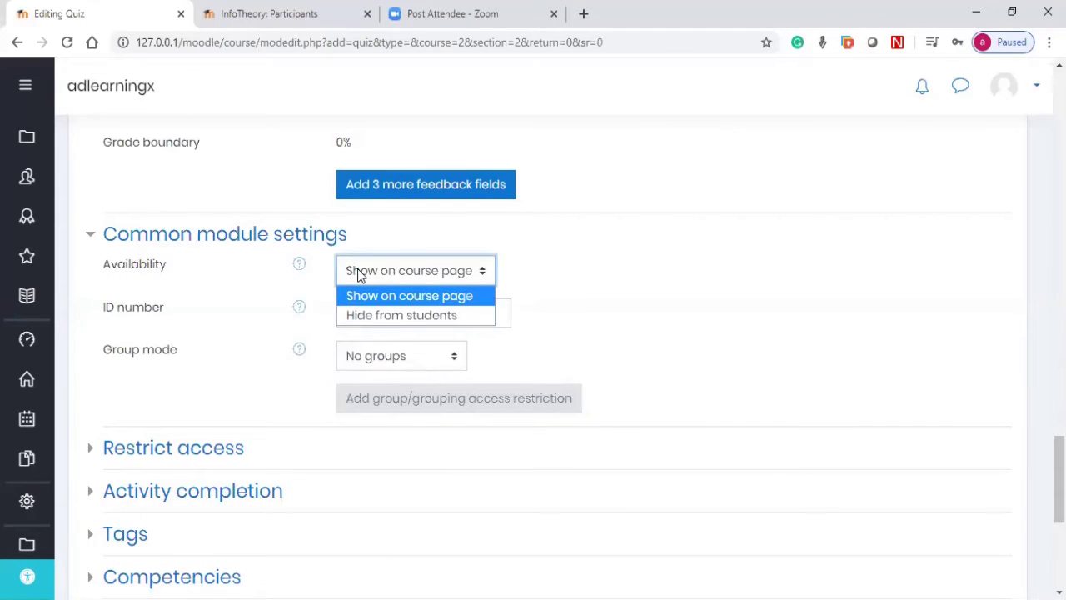
{"action": "left_click", "coordinate": [376, 315]}
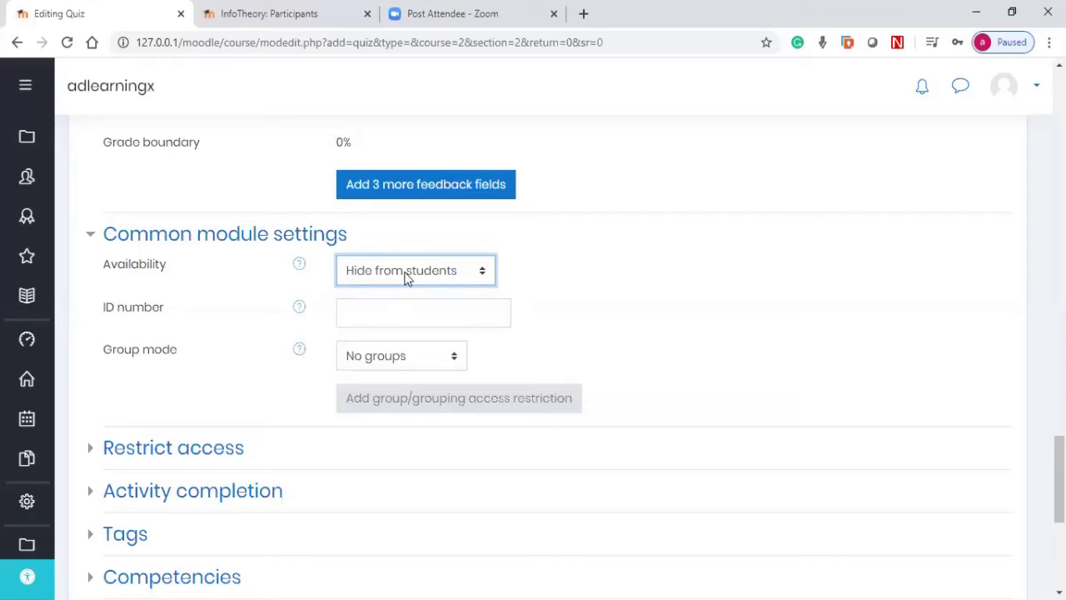
{"action": "scroll", "coordinate": [350, 277], "scroll_direction": "down", "scroll_amount": 2}
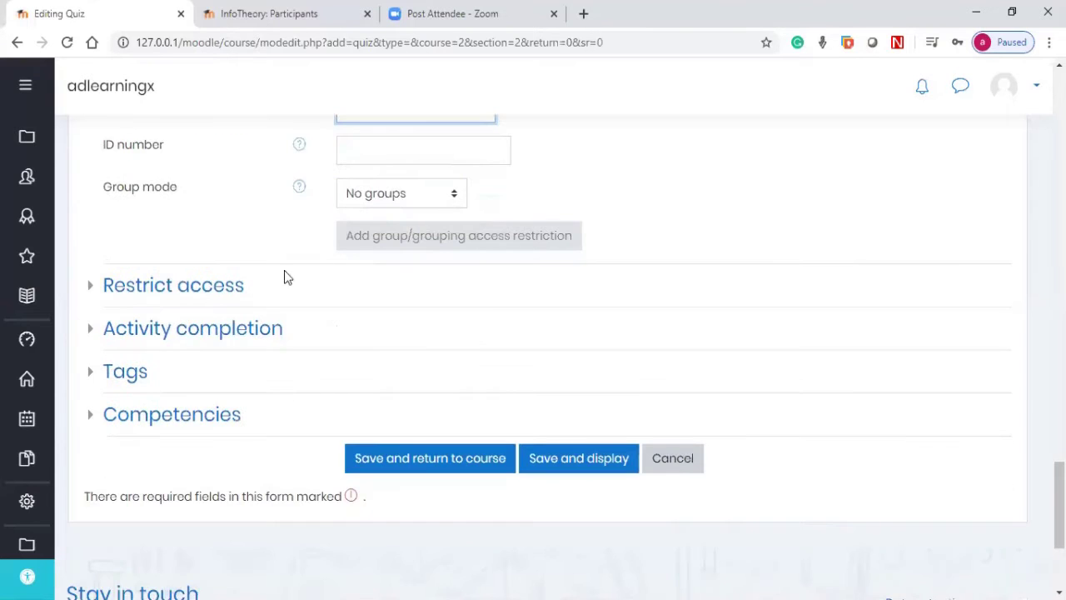
Step: Add an Activity completion restriction requiring Course Compact to be marked complete
{"action": "left_click", "coordinate": [195, 288]}
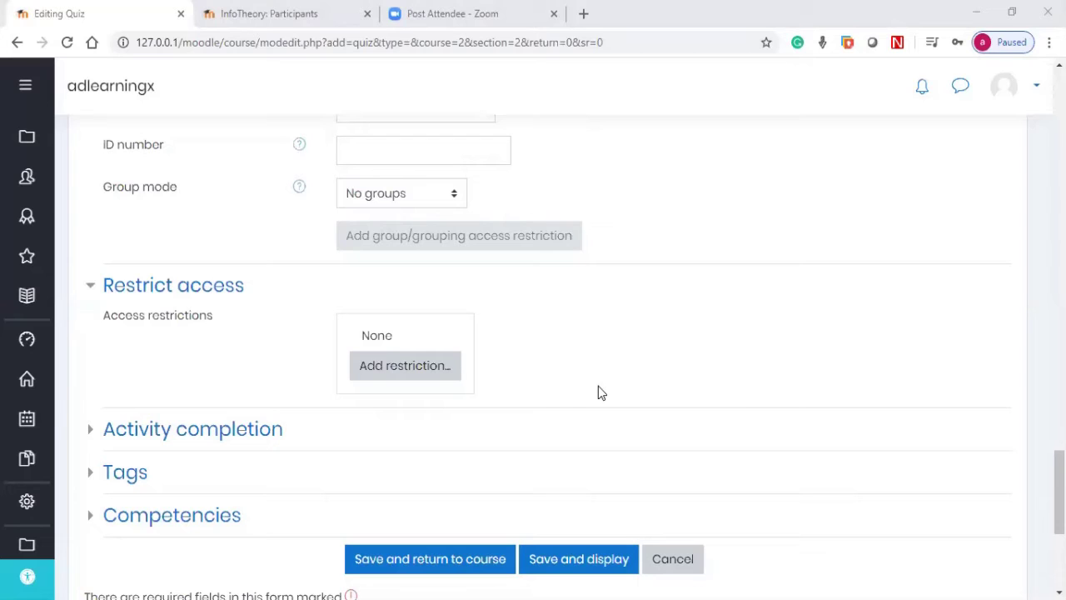
{"action": "left_click", "coordinate": [420, 368]}
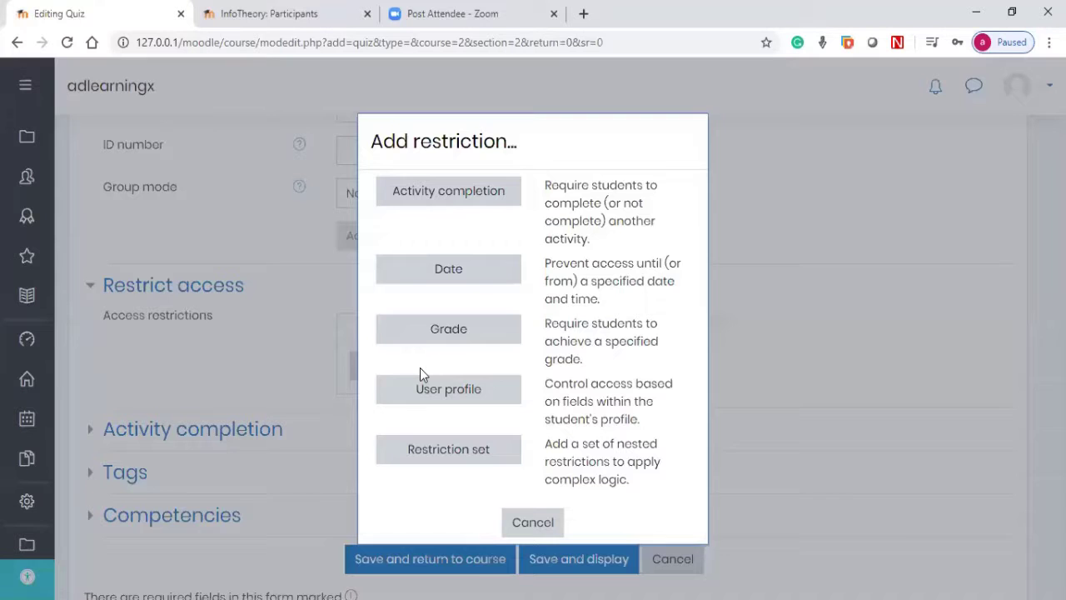
{"action": "left_click", "coordinate": [454, 195]}
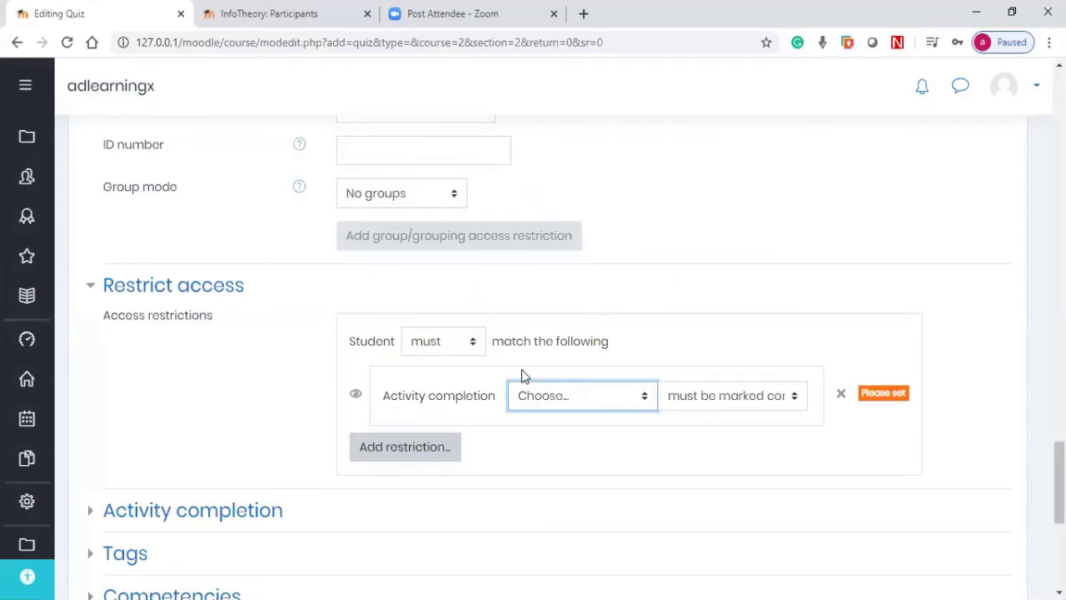
{"action": "left_click", "coordinate": [555, 394]}
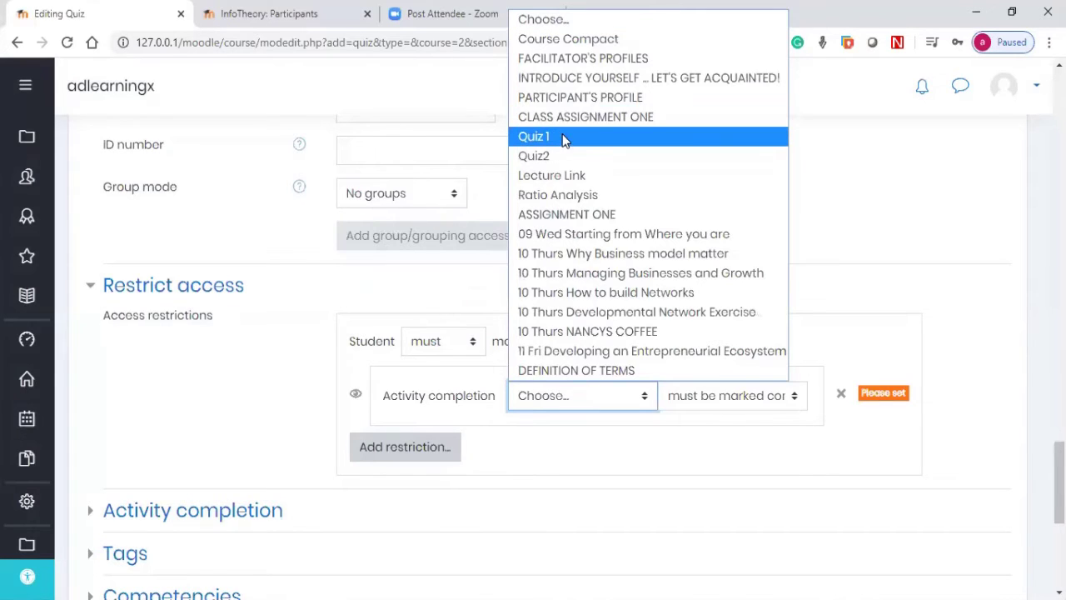
{"action": "left_click", "coordinate": [579, 44]}
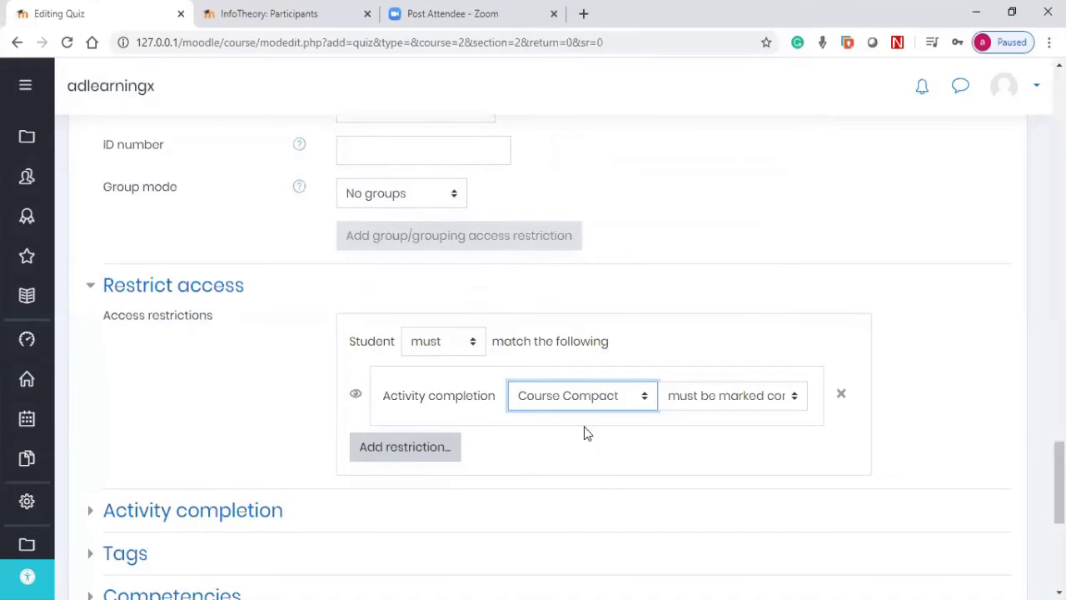
{"action": "left_click", "coordinate": [698, 402]}
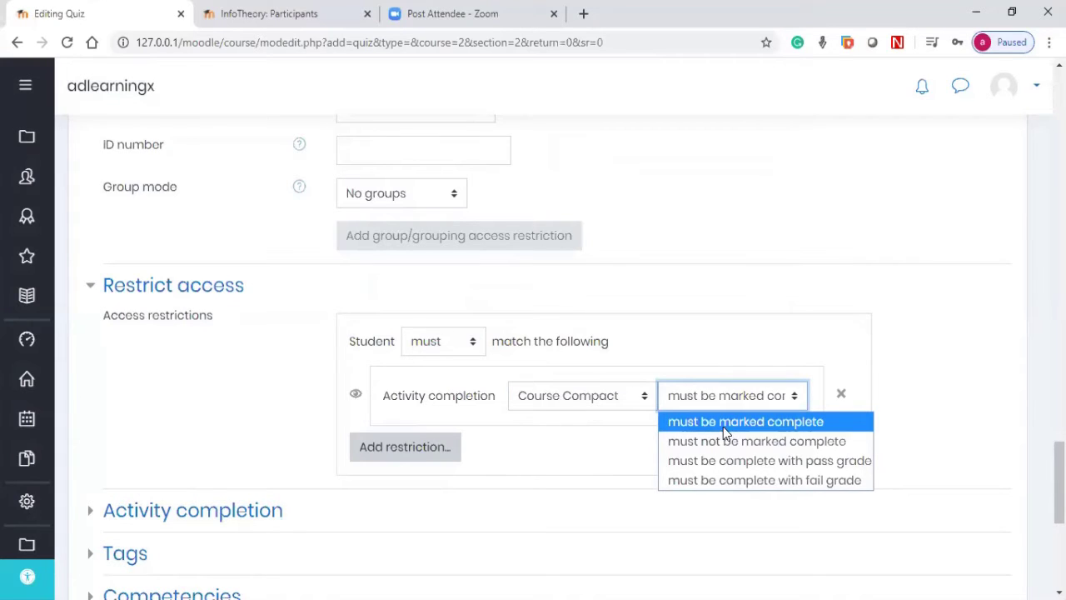
{"action": "left_click", "coordinate": [573, 450]}
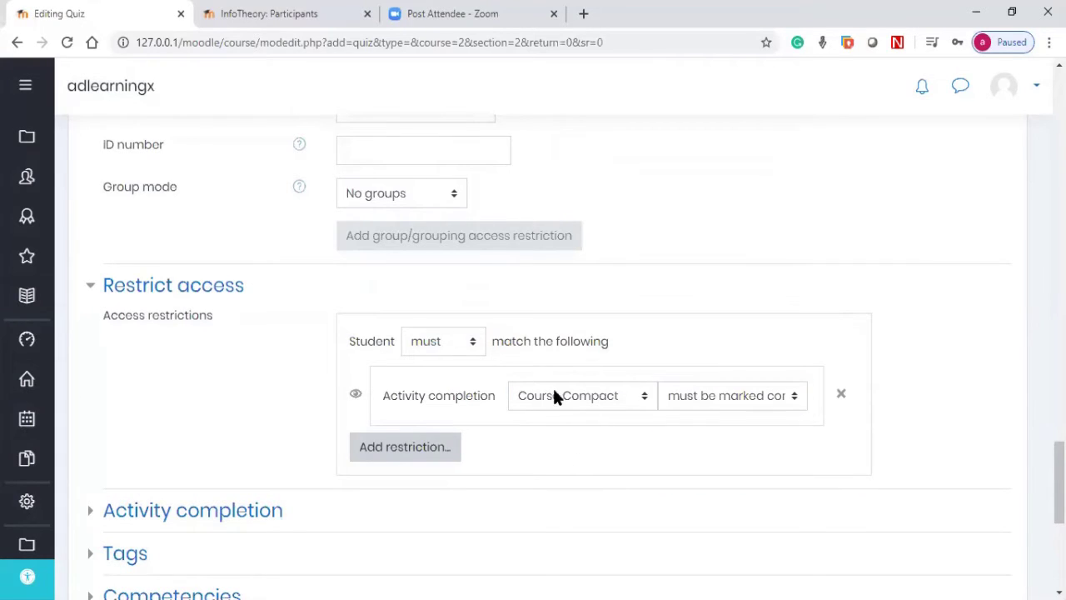
{"action": "scroll", "coordinate": [555, 397], "scroll_direction": "down", "scroll_amount": 1}
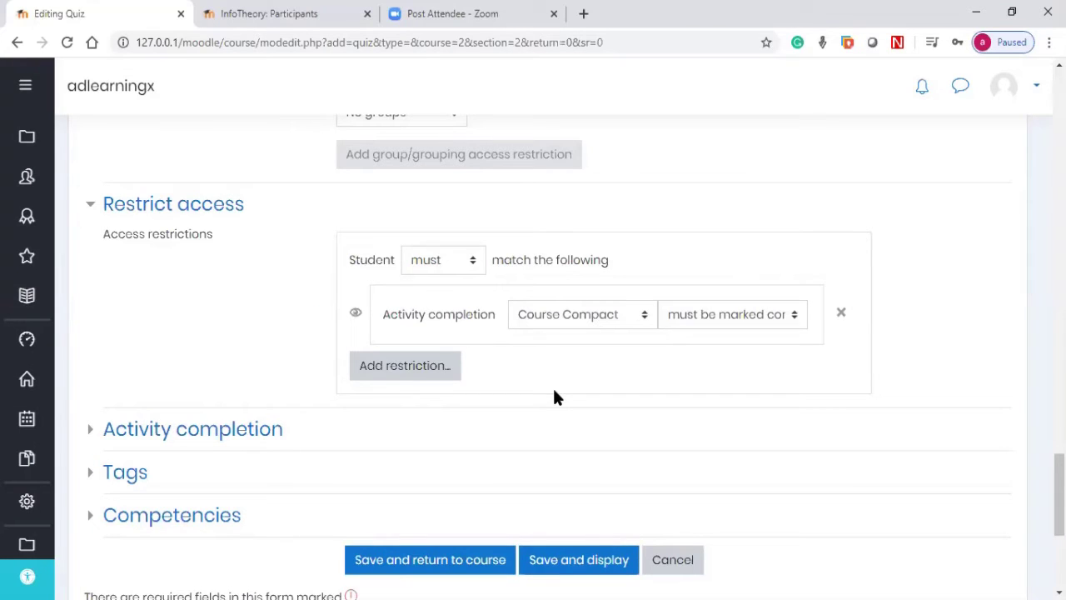
{"action": "left_click", "coordinate": [188, 430]}
Step: Set completion tracking to 'Show activity as complete when conditions are met' with view and grade required
{"action": "scroll", "coordinate": [408, 425], "scroll_direction": "down", "scroll_amount": 2}
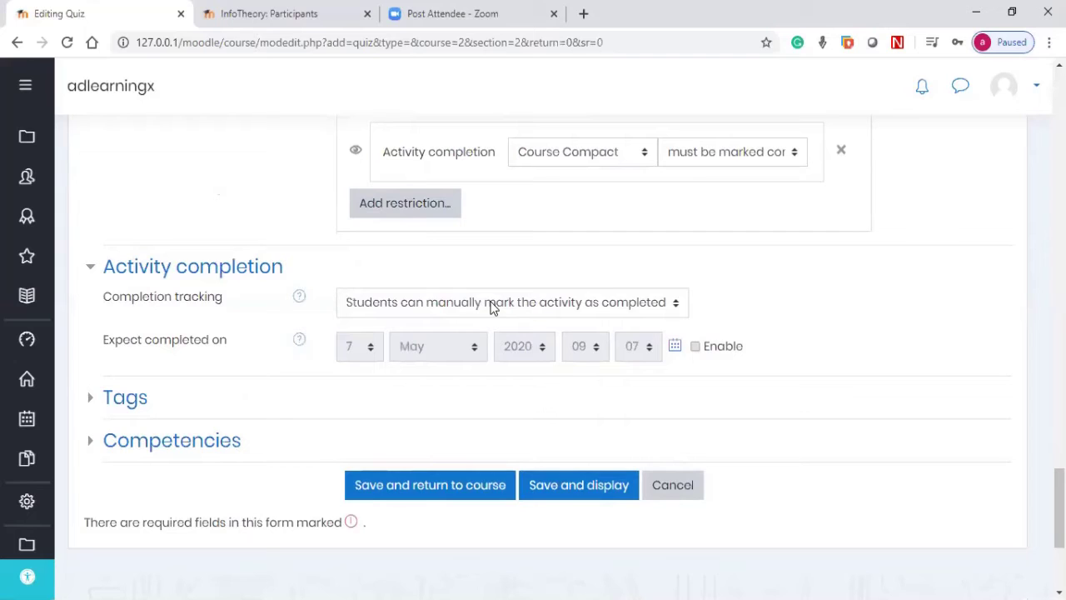
{"action": "left_click", "coordinate": [491, 308]}
{"action": "left_click", "coordinate": [491, 307]}
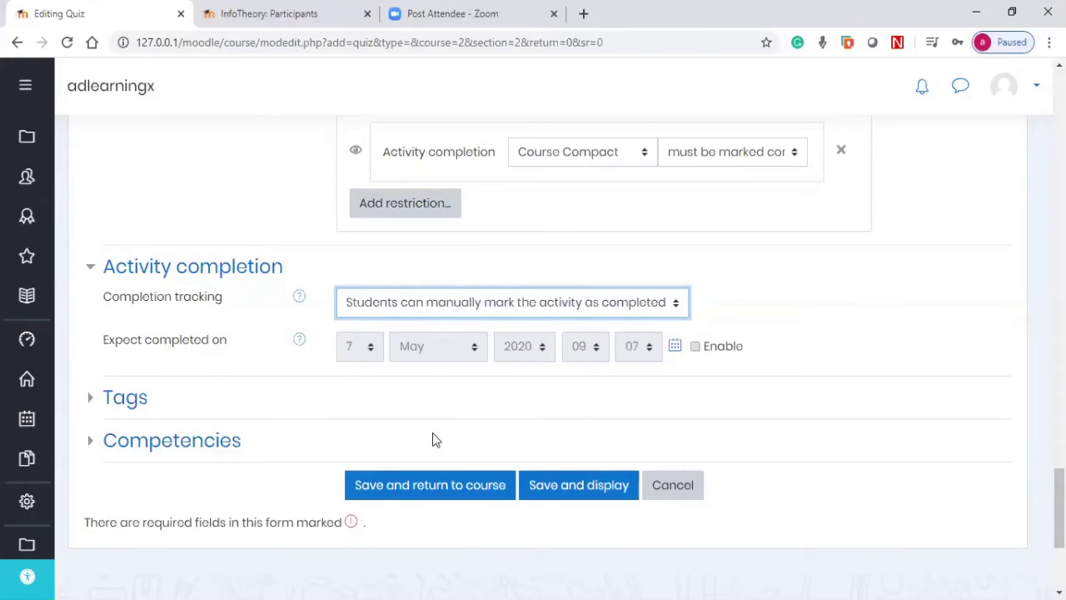
{"action": "left_click", "coordinate": [434, 306]}
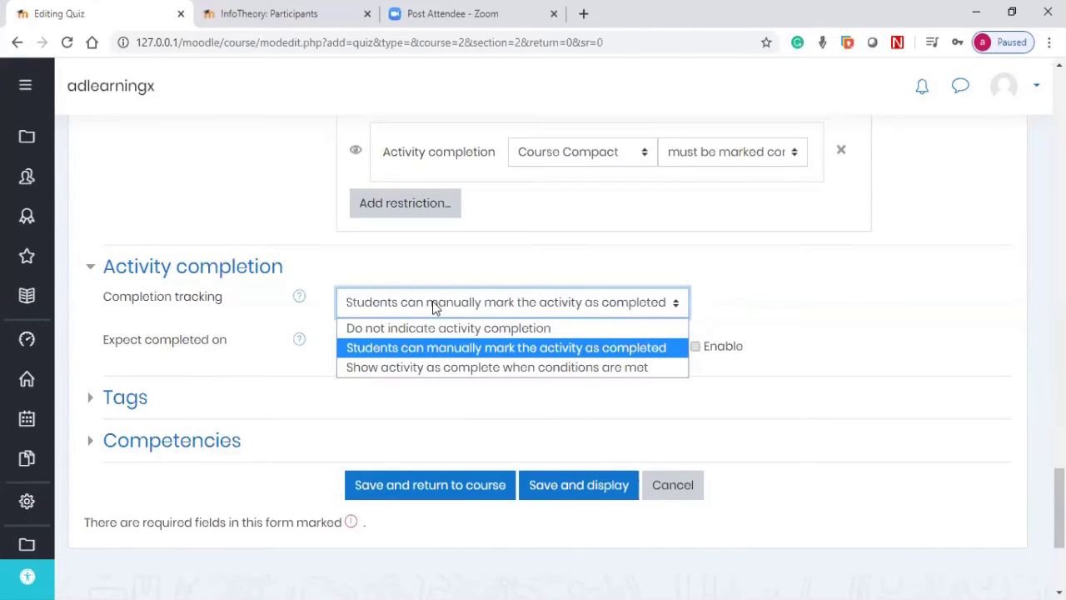
{"action": "left_click", "coordinate": [424, 373]}
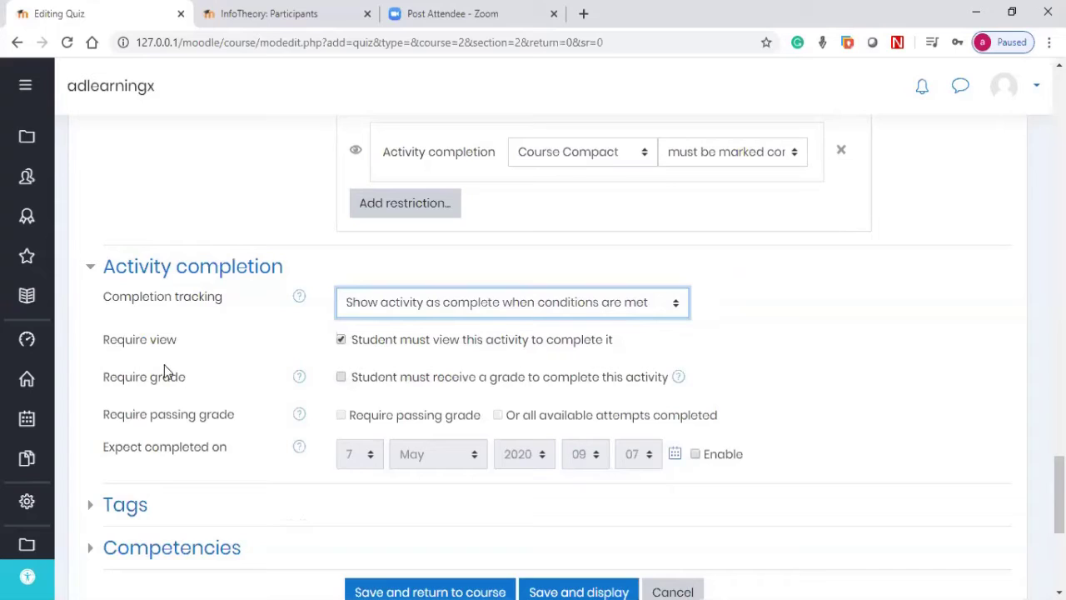
{"action": "left_click", "coordinate": [342, 378]}
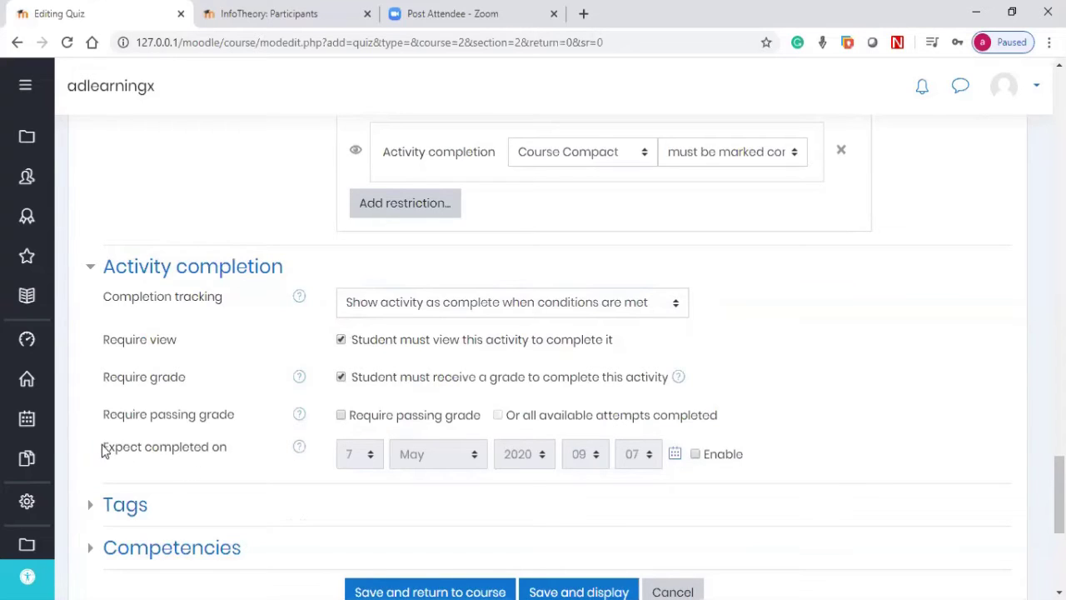
{"action": "left_click_drag", "start_coordinate": [102, 450], "coordinate": [210, 450]}
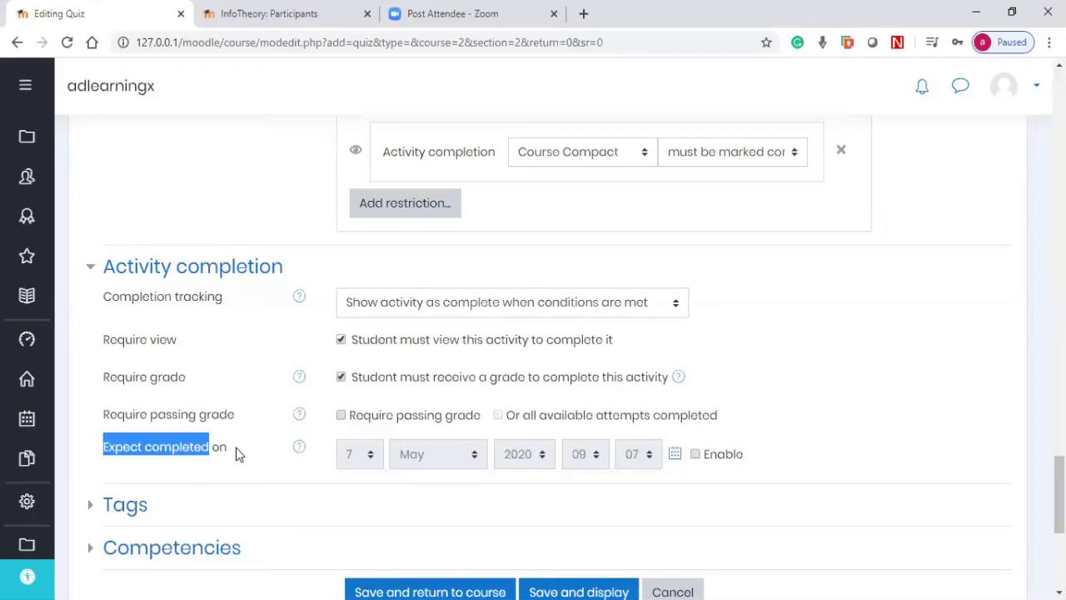
{"action": "left_click", "coordinate": [226, 449]}
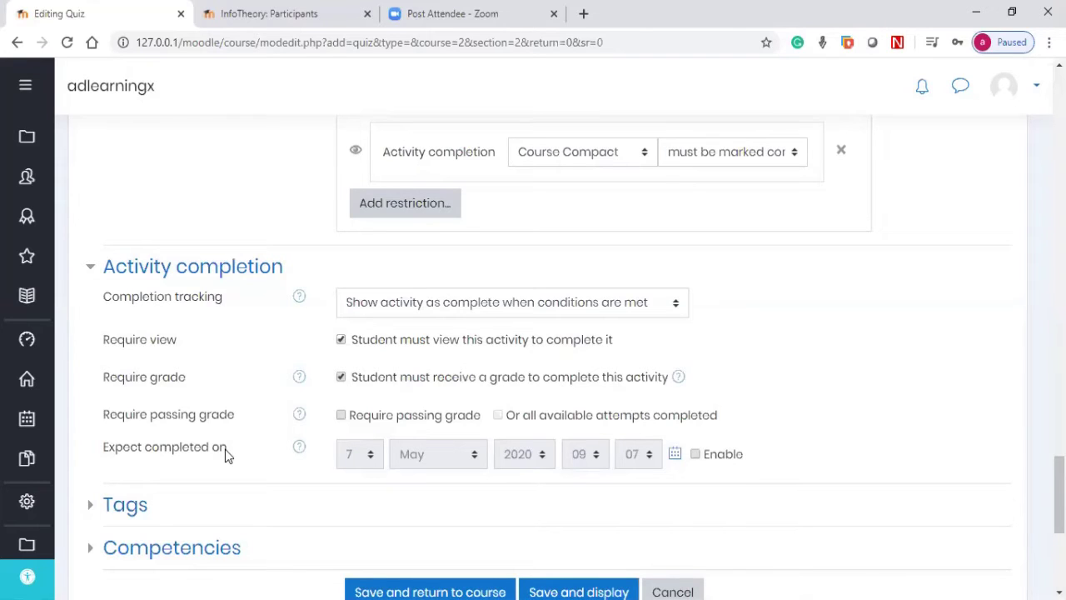
{"action": "scroll", "coordinate": [250, 442], "scroll_direction": "down", "scroll_amount": 2}
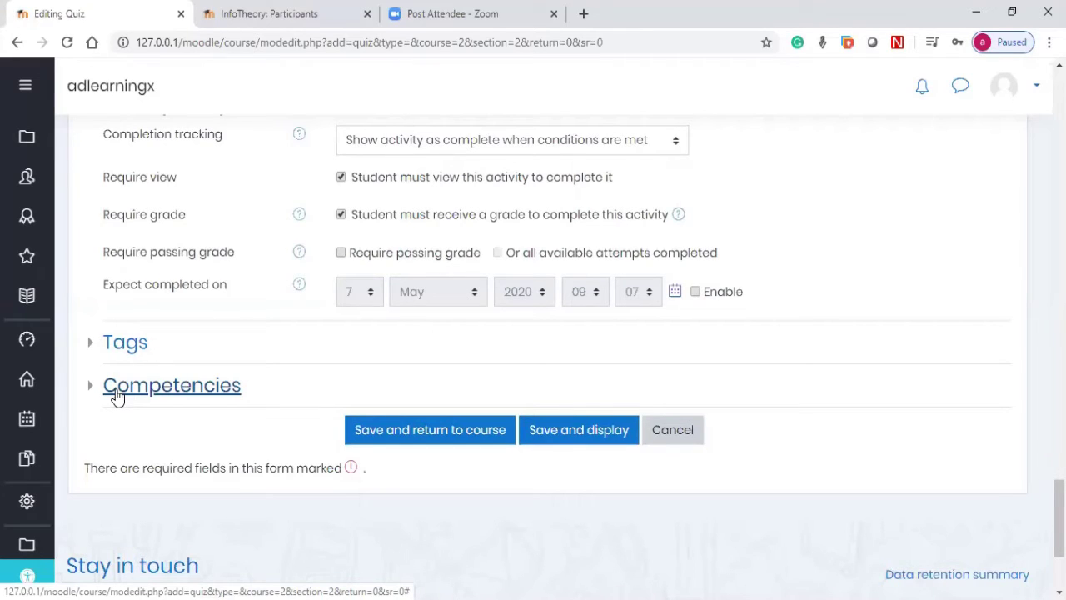
Step: Save the quiz settings and display the BusQuiz1 page
{"action": "left_click", "coordinate": [563, 427]}
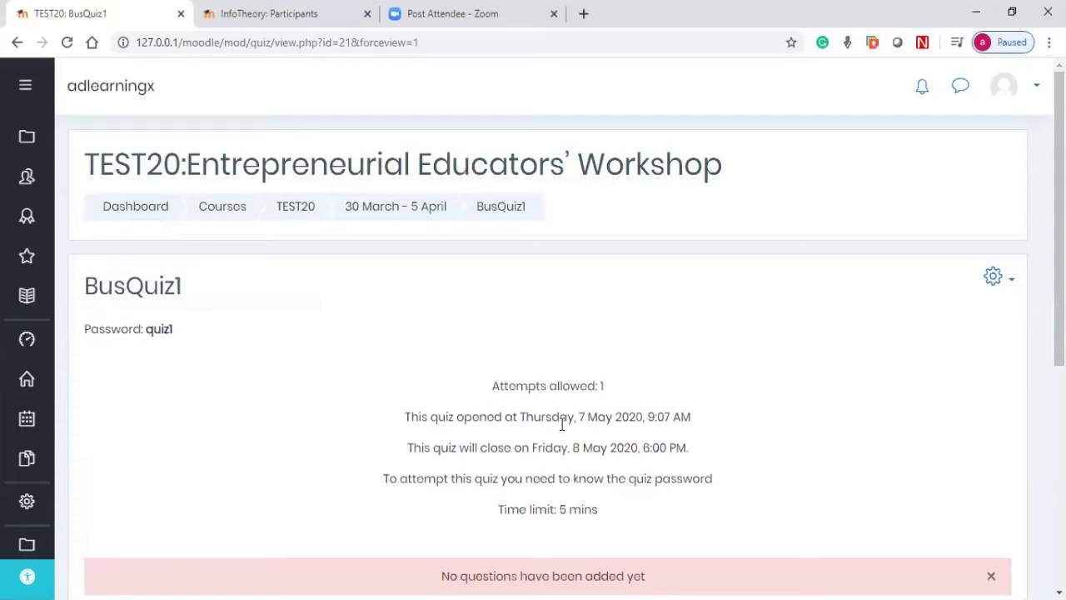
{"action": "scroll", "coordinate": [563, 425], "scroll_direction": "down", "scroll_amount": 2}
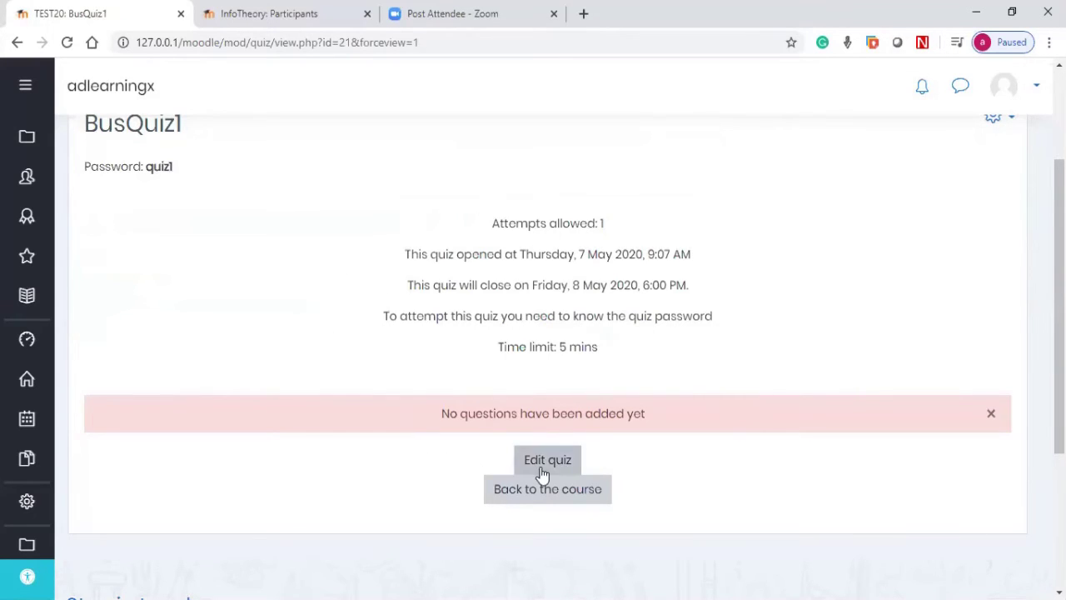
{"action": "scroll", "coordinate": [711, 345], "scroll_direction": "up", "scroll_amount": 1}
{"action": "scroll", "coordinate": [742, 333], "scroll_direction": "up", "scroll_amount": 2}
{"action": "scroll", "coordinate": [897, 288], "scroll_direction": "down", "scroll_amount": 1}
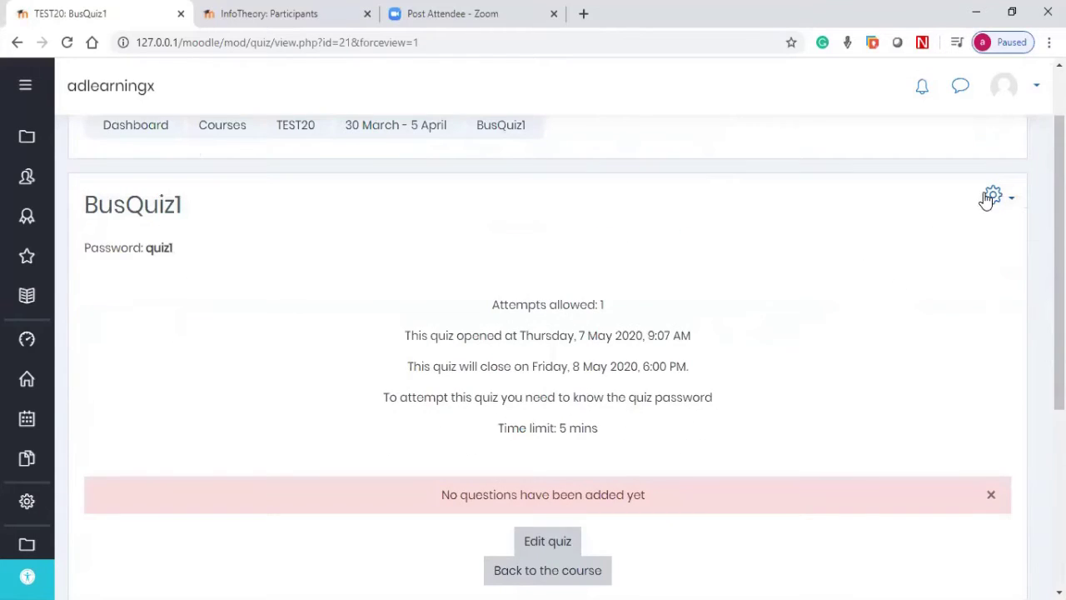
Step: Check the Question bank entries in the quiz's gear actions menu, then close it
{"action": "left_click", "coordinate": [991, 198]}
{"action": "left_click", "coordinate": [990, 198]}
{"action": "left_click", "coordinate": [993, 200]}
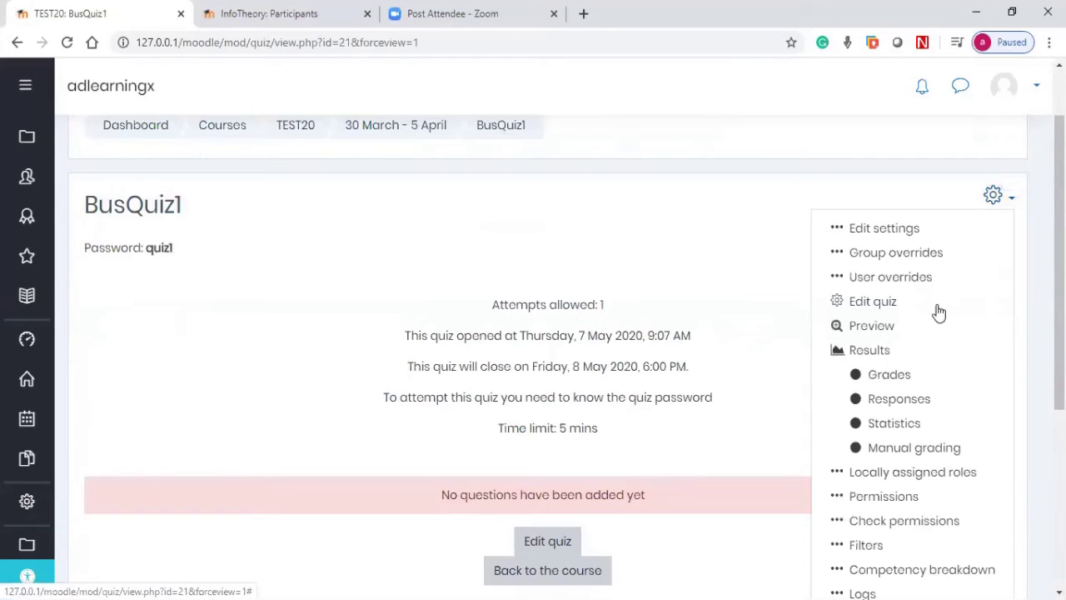
{"action": "scroll", "coordinate": [894, 379], "scroll_direction": "down", "scroll_amount": 4}
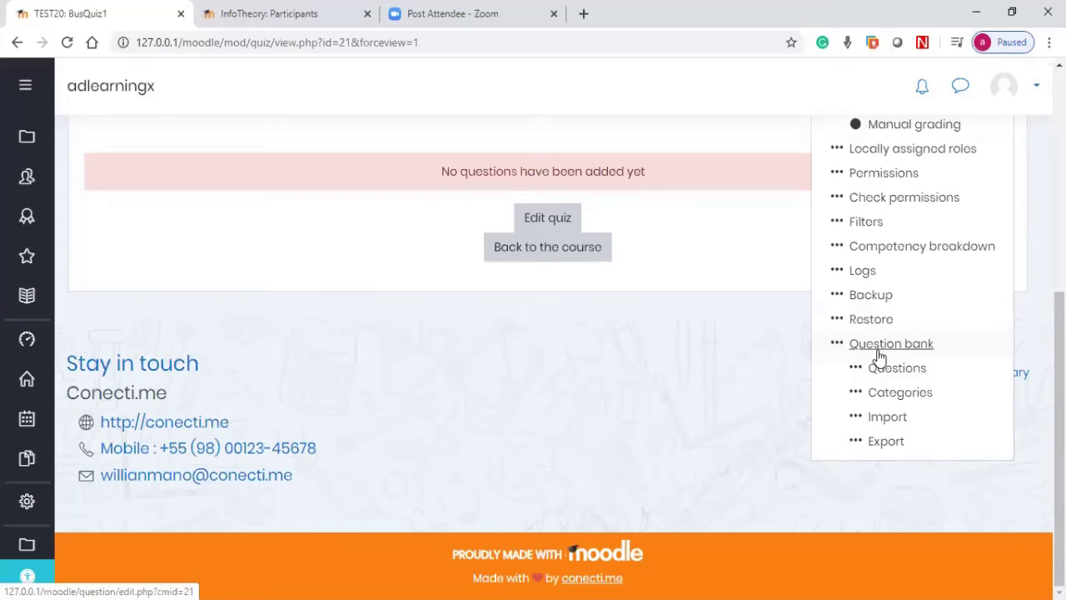
{"action": "left_click", "coordinate": [716, 258]}
{"action": "scroll", "coordinate": [733, 246], "scroll_direction": "up", "scroll_amount": 5}
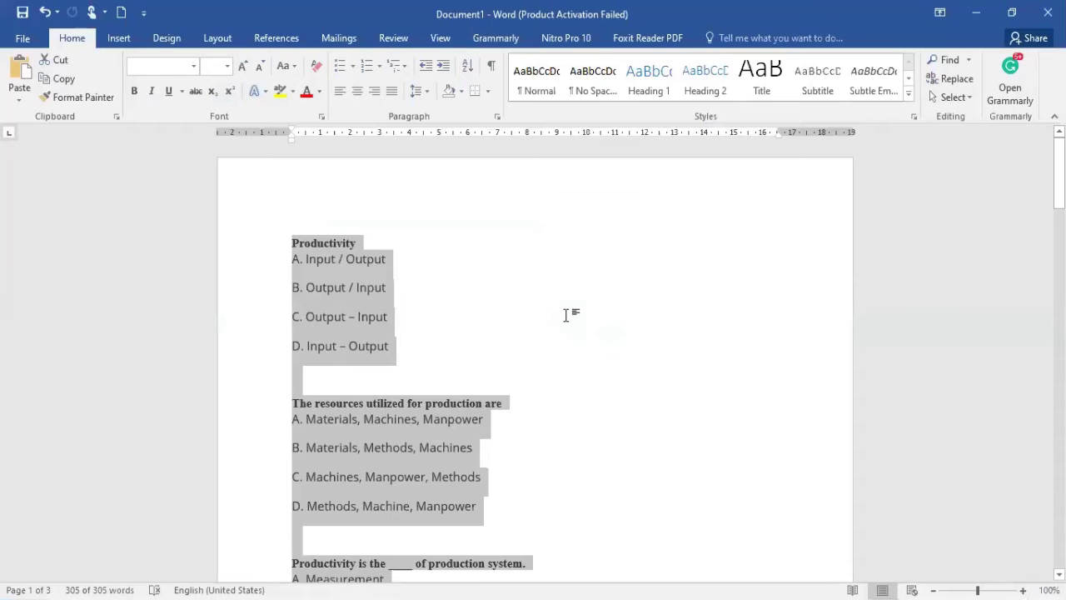
Step: Scroll through the three pages of multiple-choice productivity questions in the Word document
{"action": "left_click", "coordinate": [567, 315]}
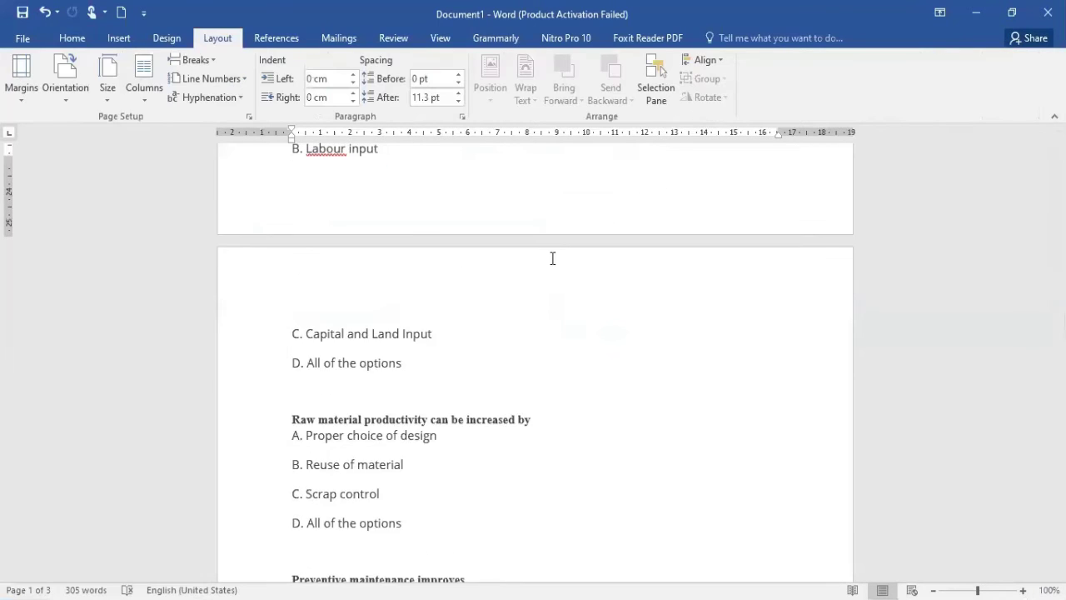
{"action": "scroll", "coordinate": [552, 258], "scroll_direction": "down", "scroll_amount": 10}
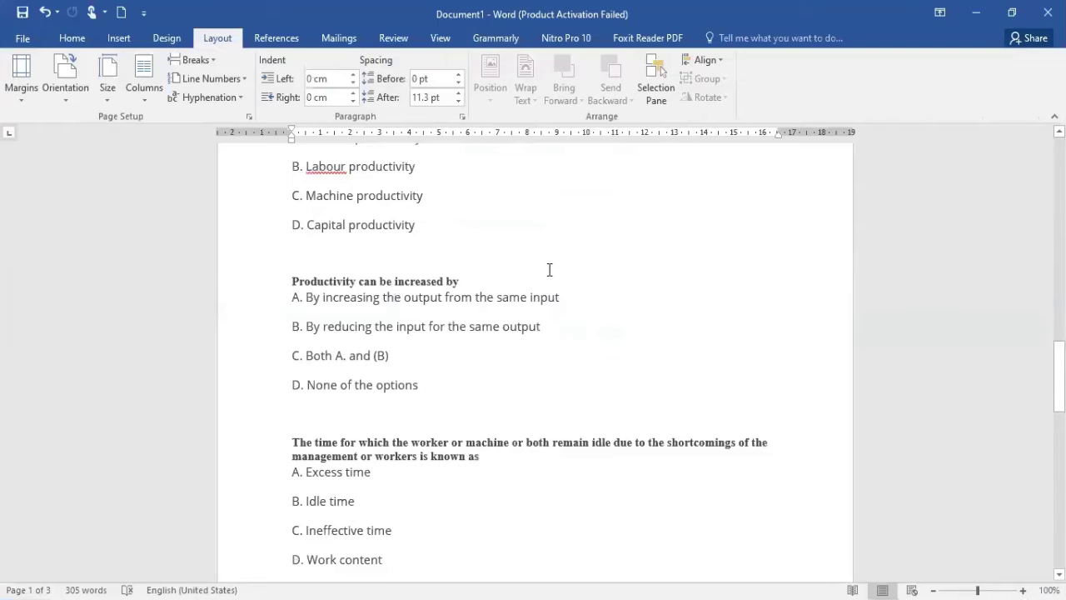
{"action": "scroll", "coordinate": [551, 267], "scroll_direction": "up", "scroll_amount": 10}
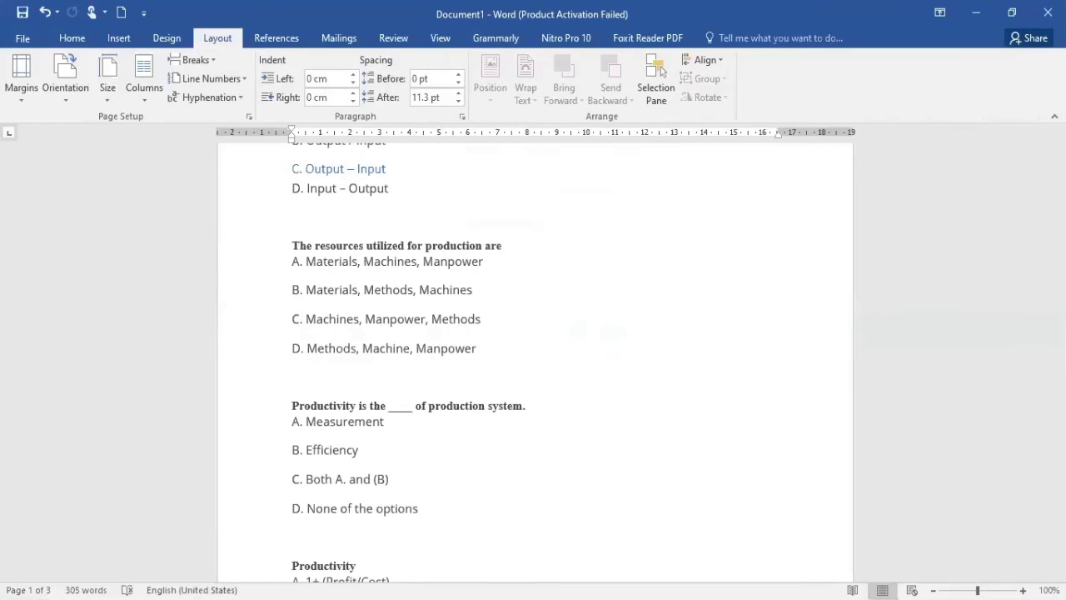
{"action": "scroll", "coordinate": [533, 359], "scroll_direction": "down", "scroll_amount": 10}
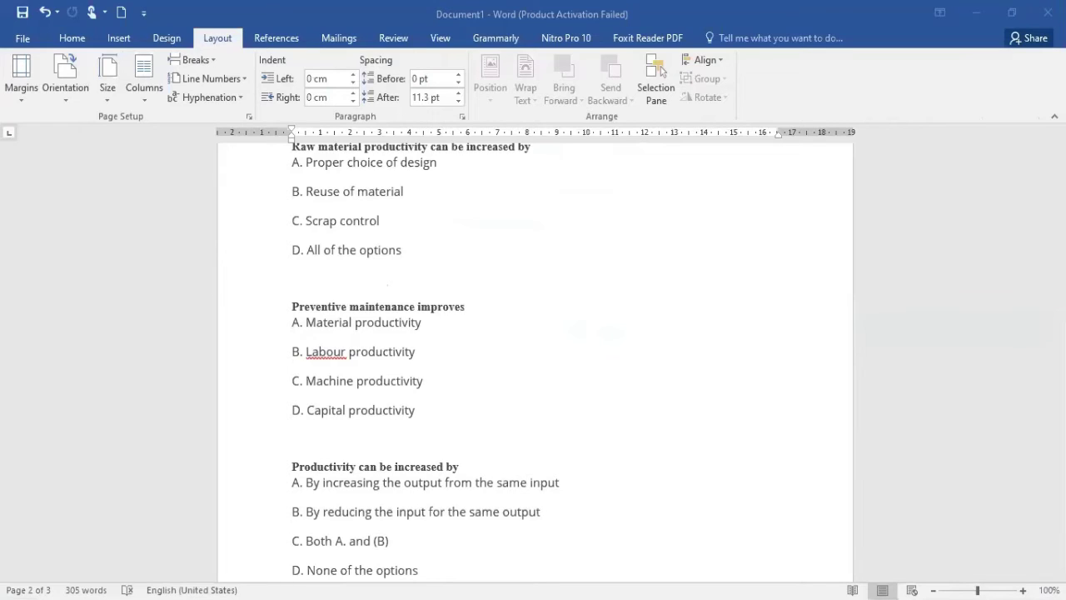
{"action": "left_click", "coordinate": [562, 352]}
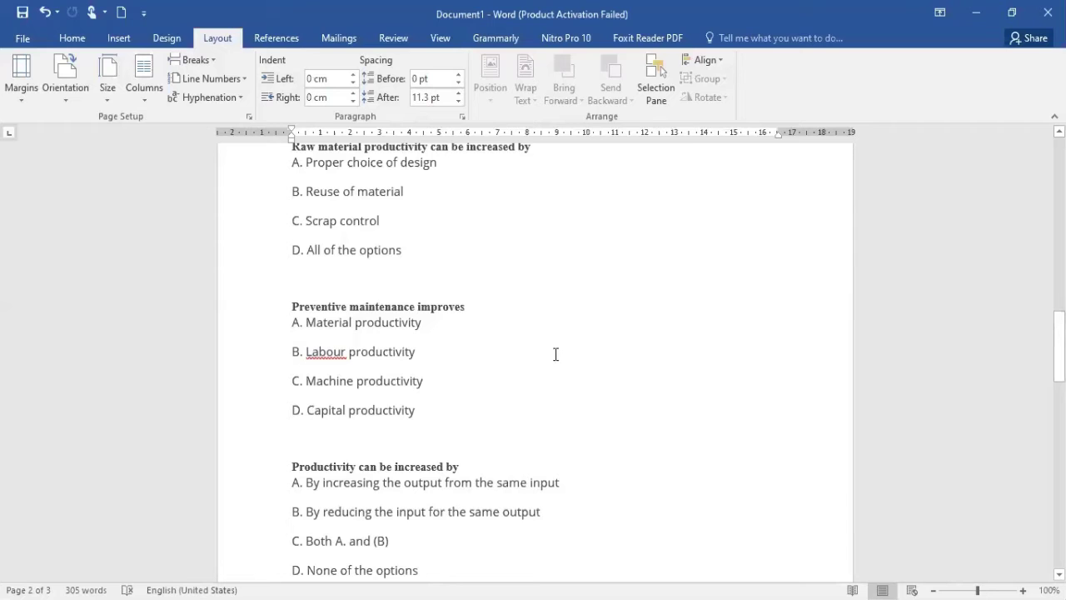
{"action": "scroll", "coordinate": [500, 369], "scroll_direction": "up", "scroll_amount": 2}
{"action": "scroll", "coordinate": [500, 369], "scroll_direction": "up", "scroll_amount": 3}
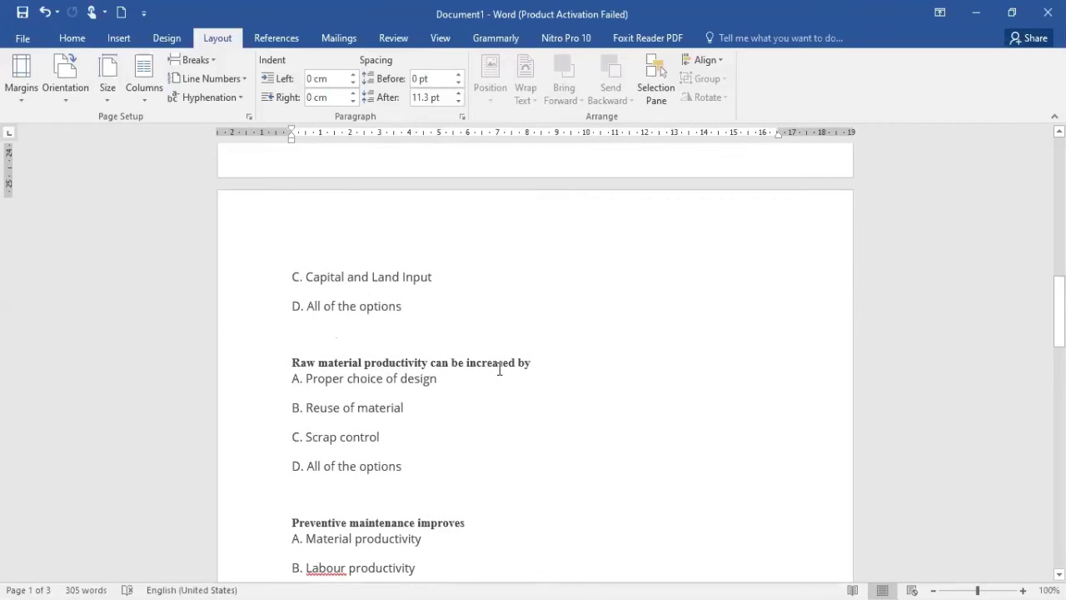
{"action": "scroll", "coordinate": [500, 369], "scroll_direction": "down", "scroll_amount": 15}
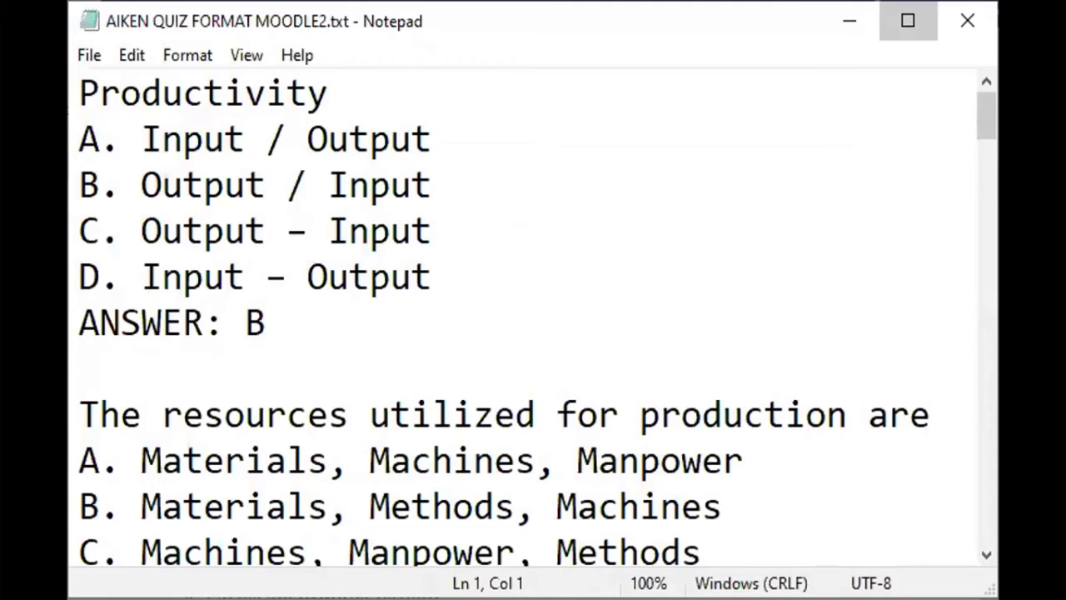
Step: Remove the 12- numbering from the last question in the Aiken question file
{"action": "left_click", "coordinate": [1011, 255]}
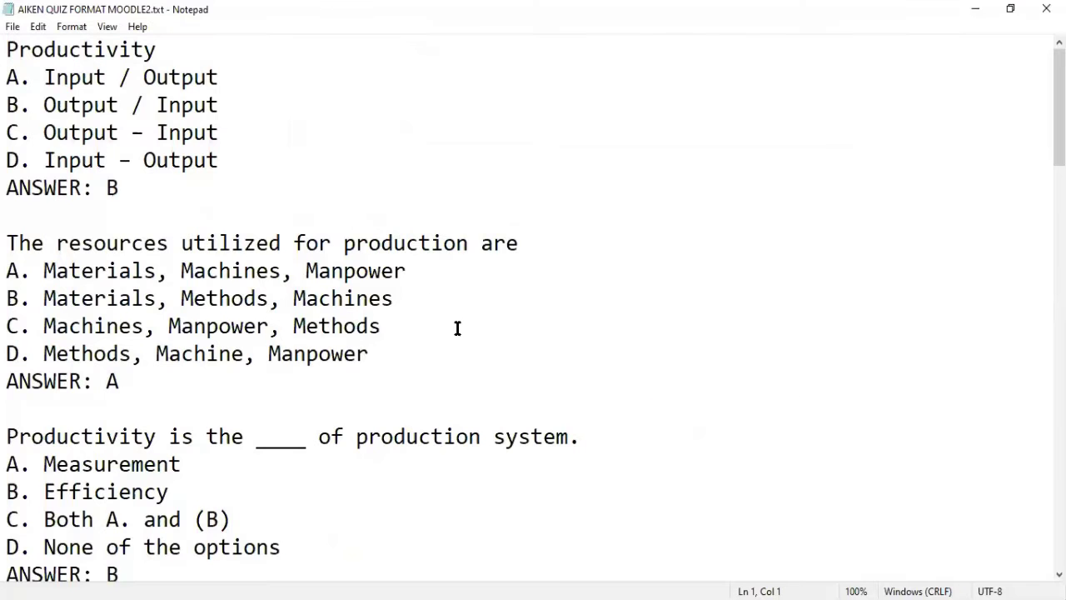
{"action": "scroll", "coordinate": [457, 328], "scroll_direction": "down", "scroll_amount": 1}
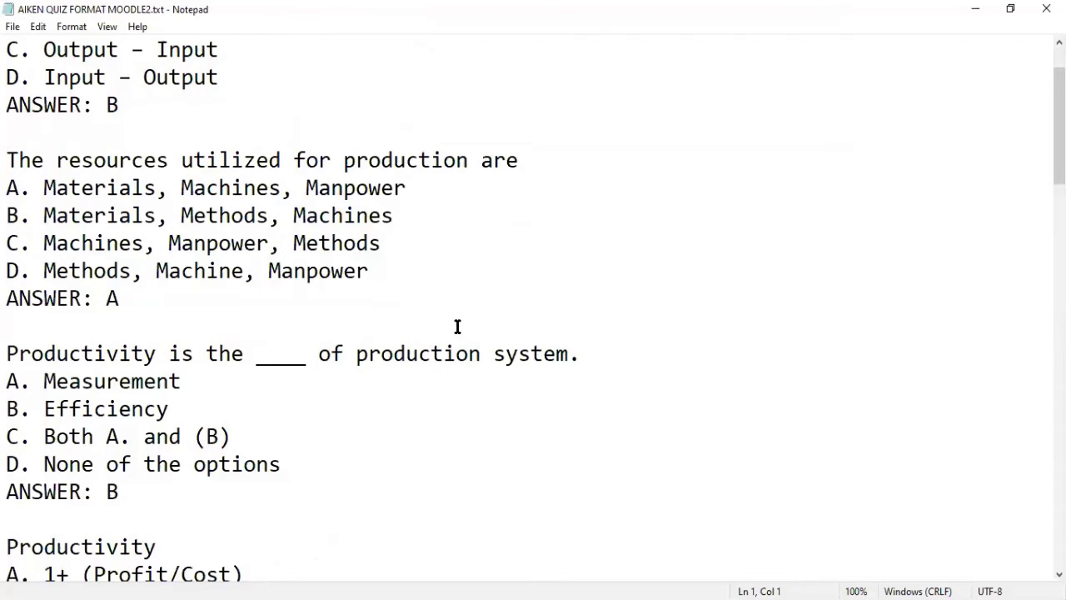
{"action": "scroll", "coordinate": [457, 326], "scroll_direction": "up", "scroll_amount": 1}
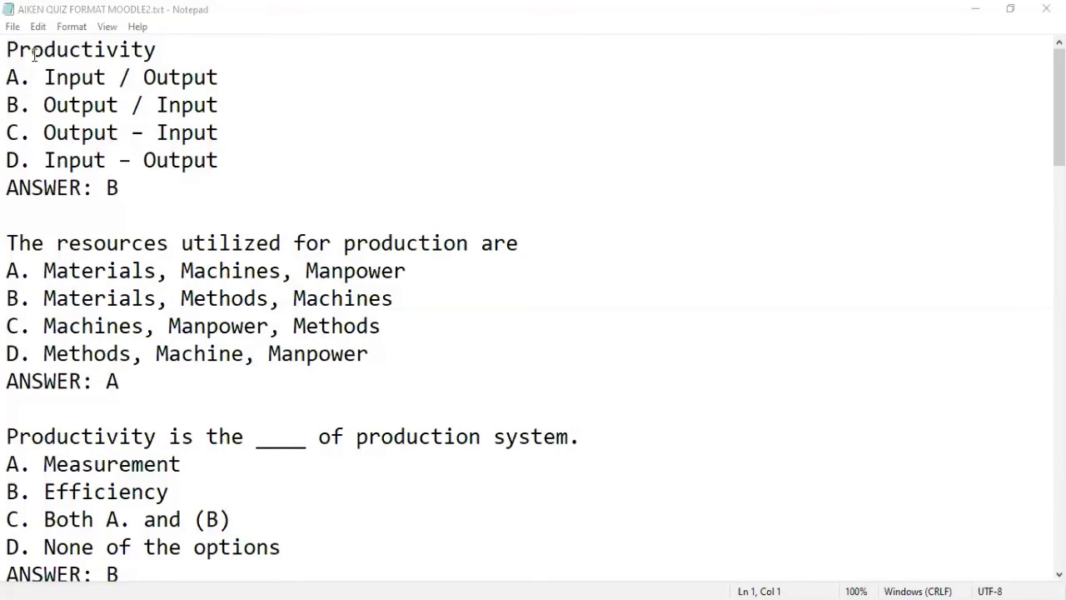
{"action": "scroll", "coordinate": [188, 284], "scroll_direction": "down", "scroll_amount": 6}
{"action": "scroll", "coordinate": [187, 284], "scroll_direction": "down", "scroll_amount": 15}
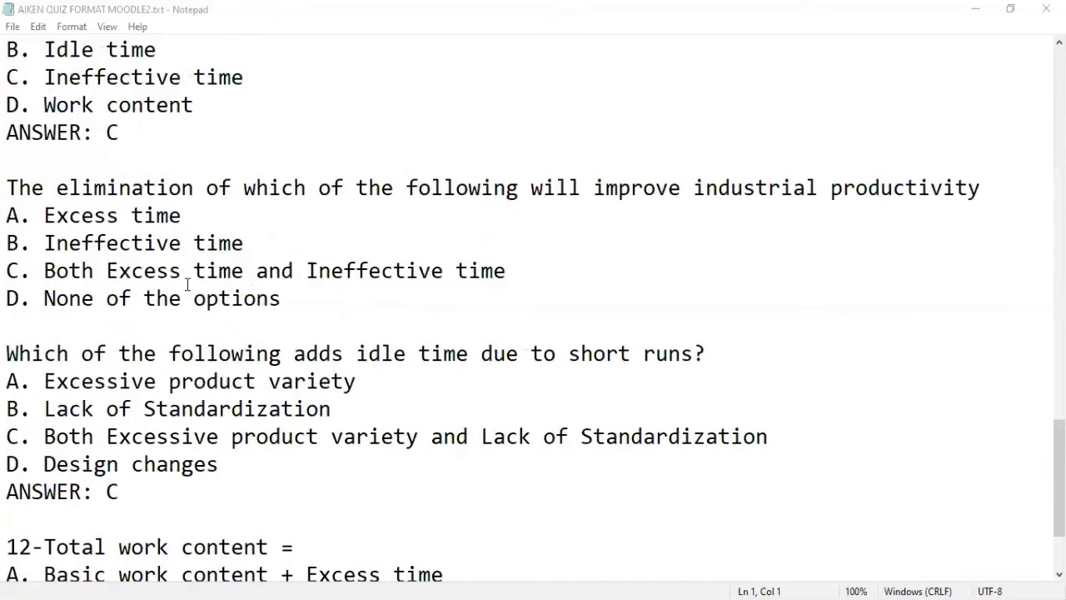
{"action": "scroll", "coordinate": [214, 298], "scroll_direction": "down", "scroll_amount": 2}
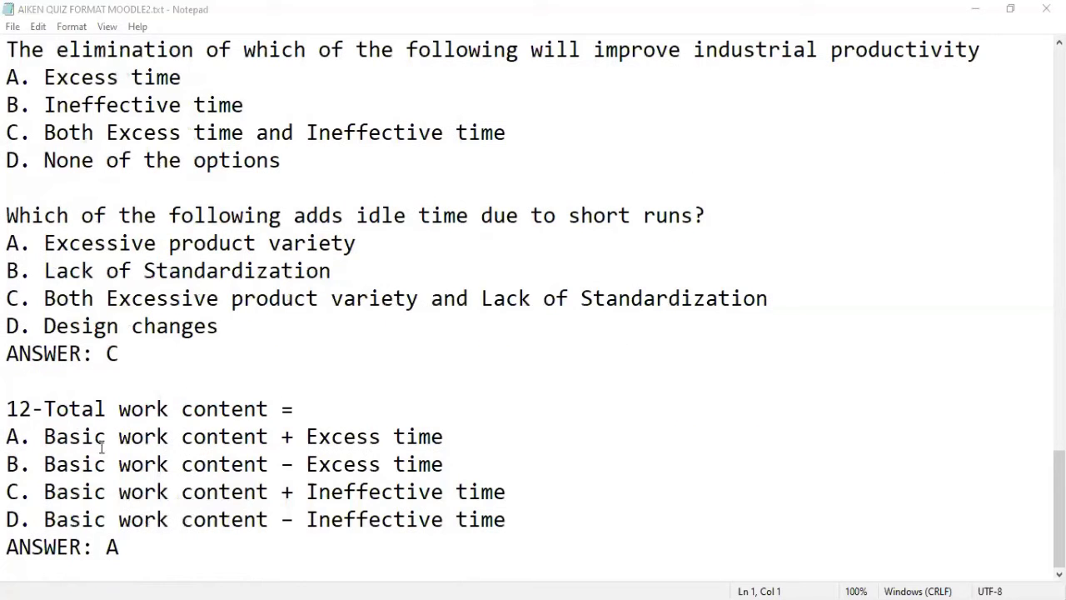
{"action": "left_click", "coordinate": [49, 408]}
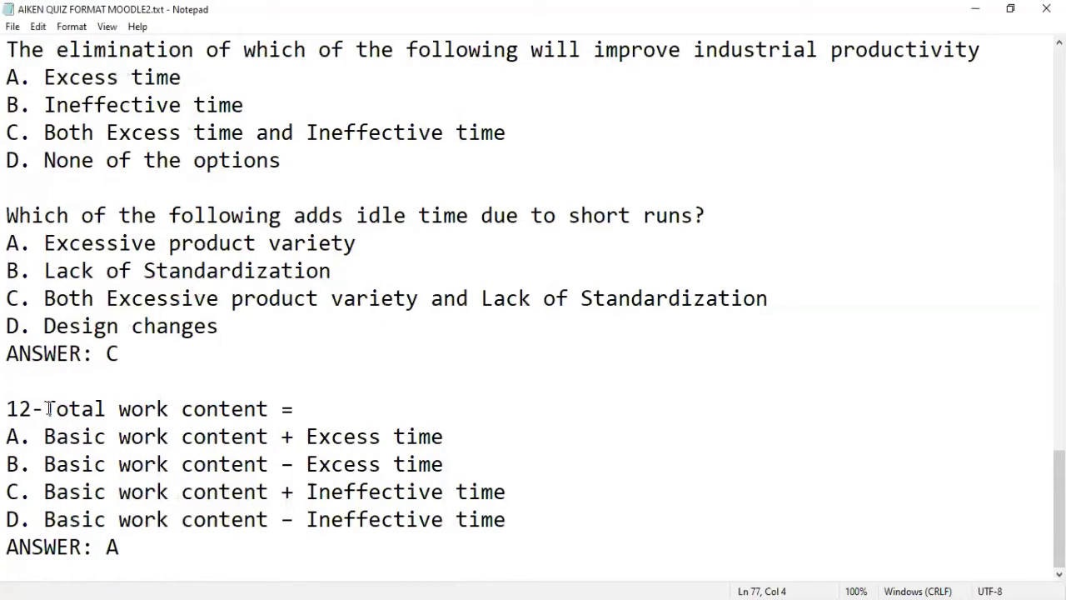
{"action": "key", "text": "BackSpace"}
{"action": "key", "text": "BackSpace"}
{"action": "key", "text": "BackSpace"}
{"action": "key", "text": "BackSpace"}
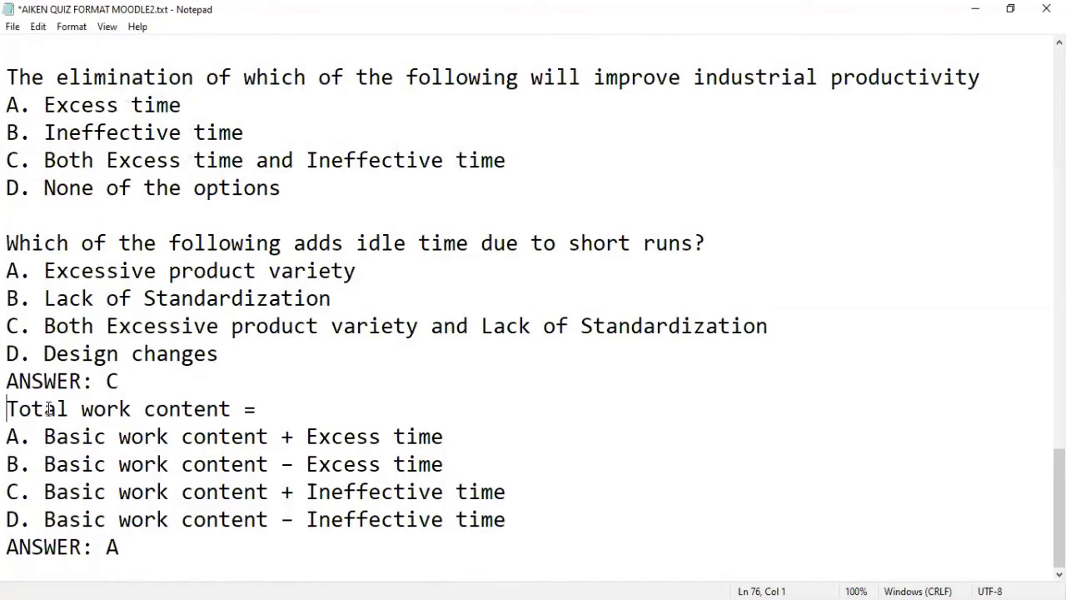
{"action": "key", "text": "Return"}
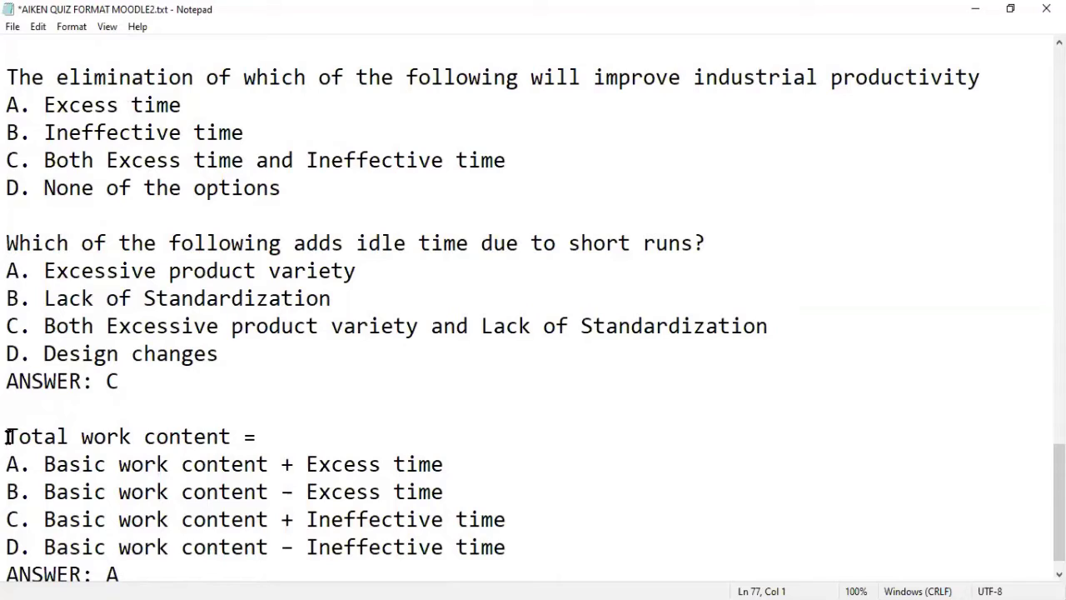
Step: Try an 11. numbering and delete the final ANSWER: A line, then undo both
{"action": "left_click", "coordinate": [6, 242]}
{"action": "type", "text": "11."}
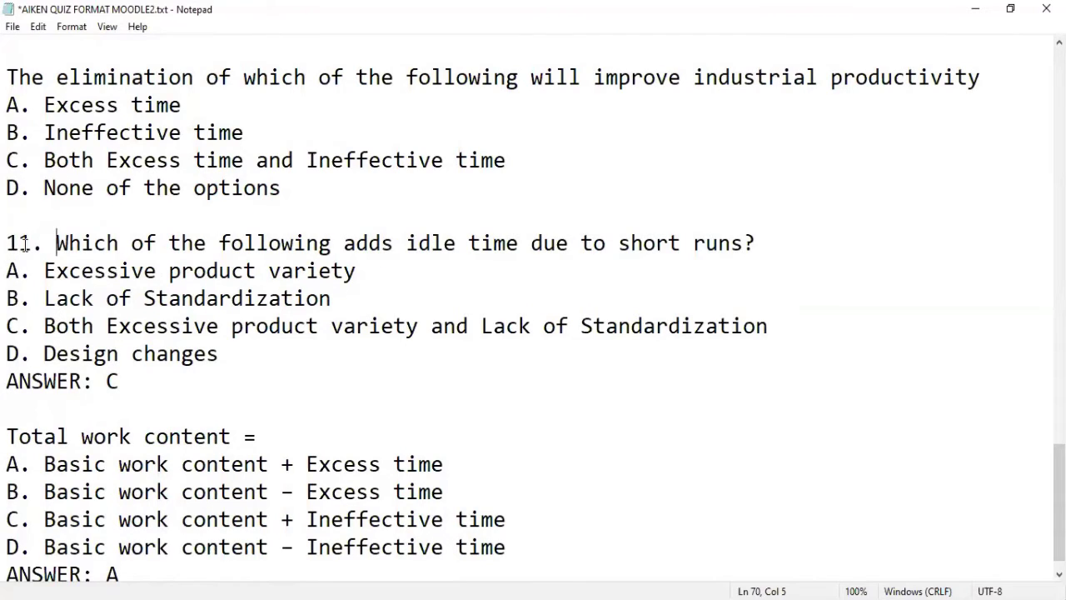
{"action": "key", "text": "BackSpace"}
{"action": "key", "text": "BackSpace"}
{"action": "key", "text": "BackSpace"}
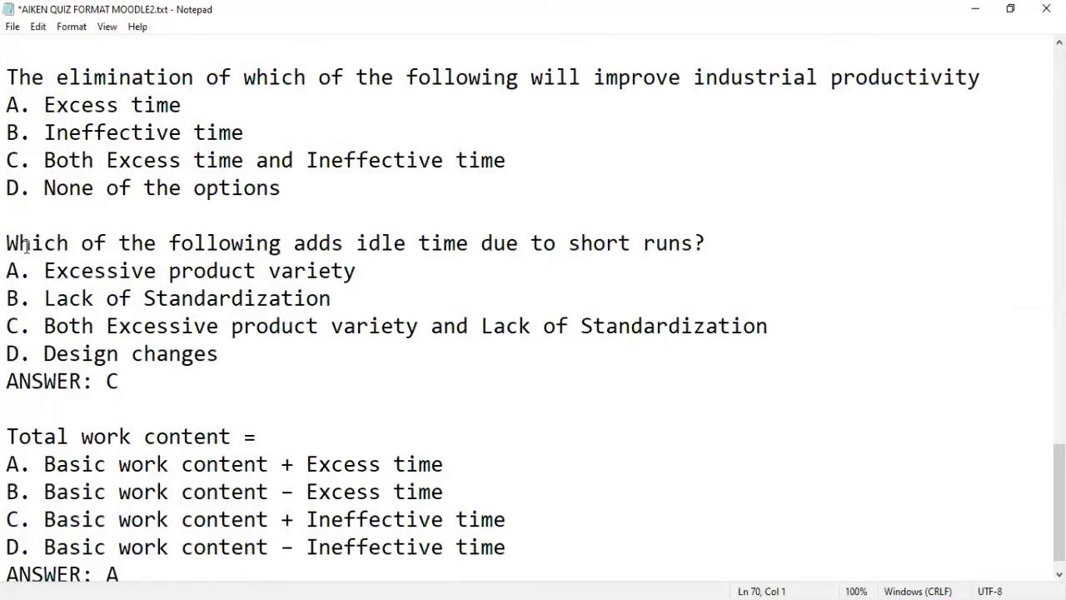
{"action": "left_click", "coordinate": [126, 568]}
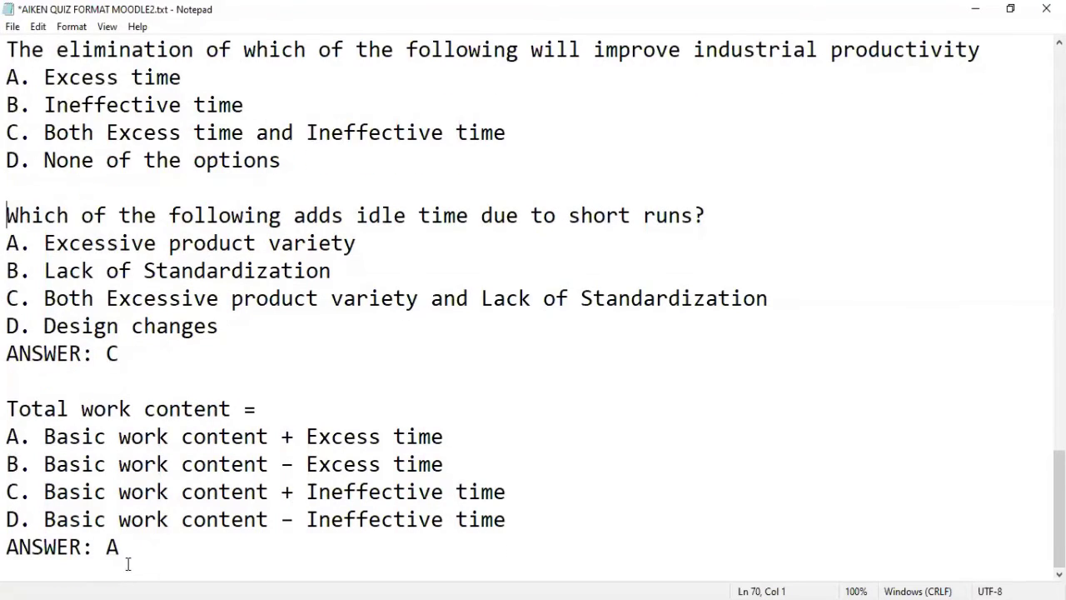
{"action": "left_click_drag", "start_coordinate": [131, 545], "coordinate": [11, 547]}
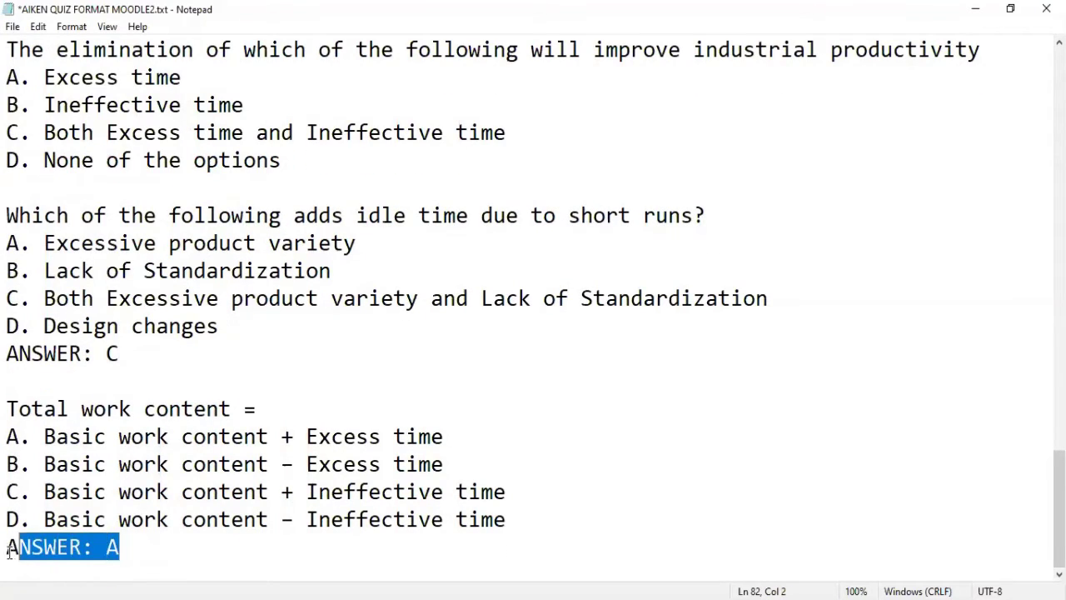
{"action": "key", "text": "BackSpace"}
{"action": "key", "text": "BackSpace"}
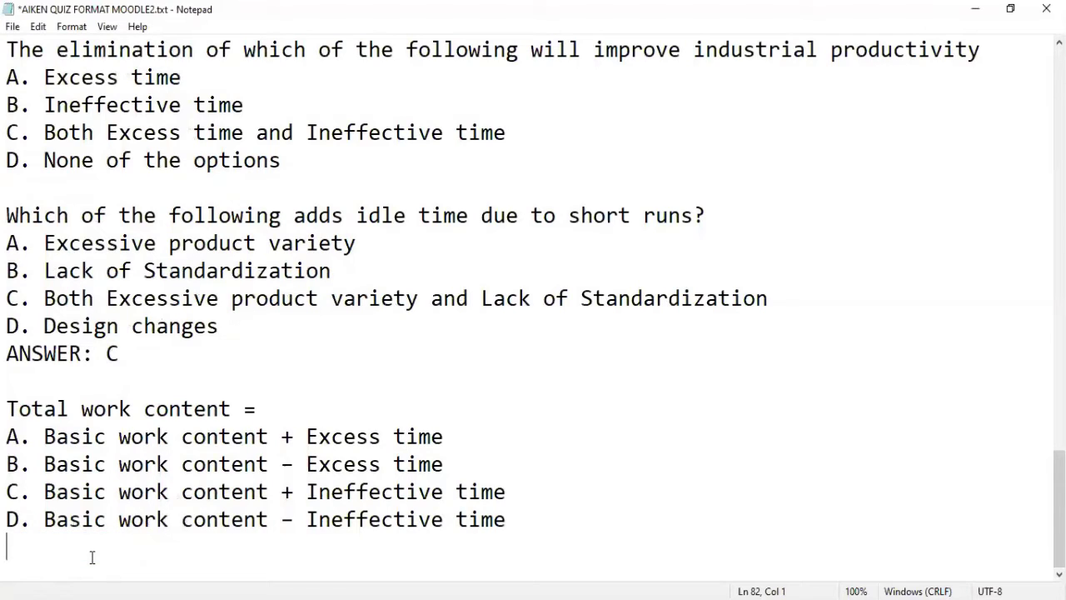
{"action": "key", "text": "ctrl+z"}
{"action": "key", "text": "Left"}
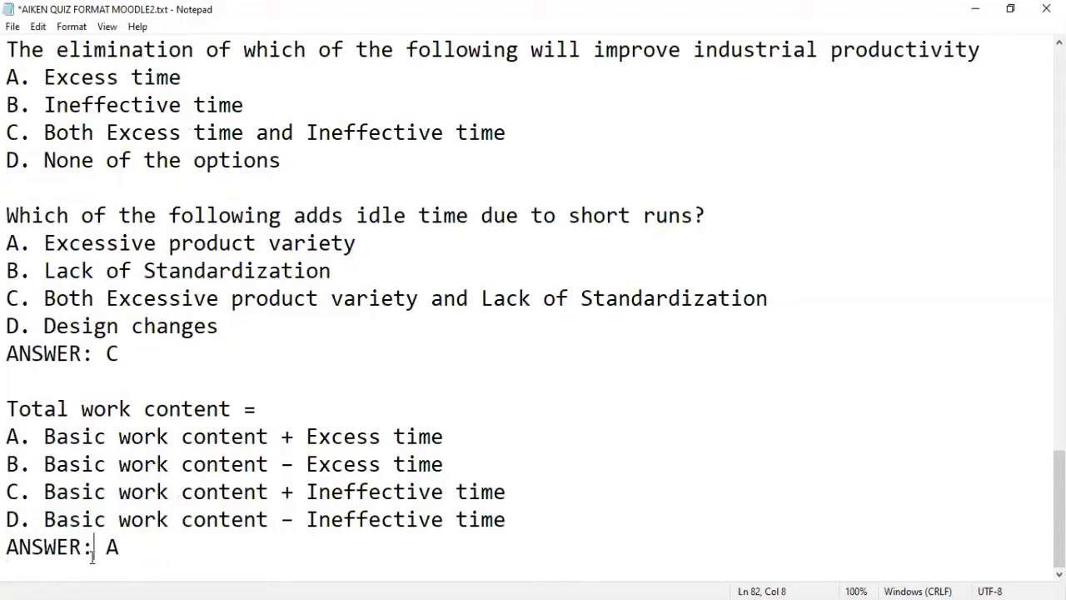
{"action": "left_click", "coordinate": [136, 541]}
{"action": "left_click_drag", "start_coordinate": [106, 545], "coordinate": [97, 549]}
{"action": "left_click", "coordinate": [113, 548]}
{"action": "key", "text": "shift+Left"}
Step: Add the line ANSWER: C below 'D. None of the options'
{"action": "scroll", "coordinate": [128, 538], "scroll_direction": "up", "scroll_amount": 2}
{"action": "scroll", "coordinate": [139, 519], "scroll_direction": "up", "scroll_amount": 1}
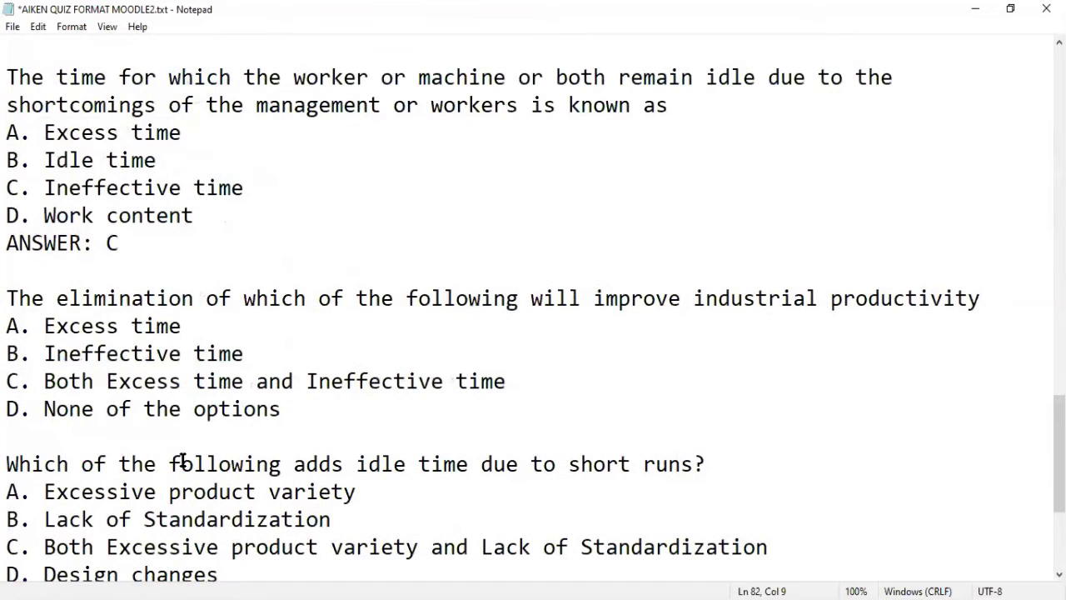
{"action": "left_click_drag", "start_coordinate": [197, 408], "coordinate": [282, 414]}
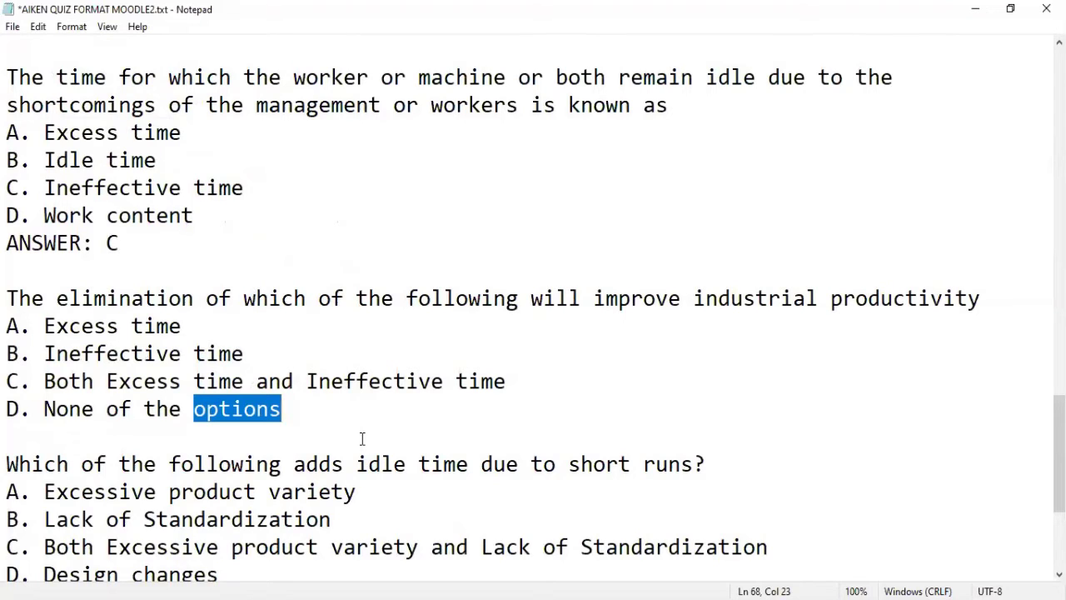
{"action": "left_click", "coordinate": [194, 409]}
{"action": "left_click_drag", "start_coordinate": [194, 409], "coordinate": [282, 412]}
{"action": "scroll", "coordinate": [75, 408], "scroll_direction": "down", "scroll_amount": 2}
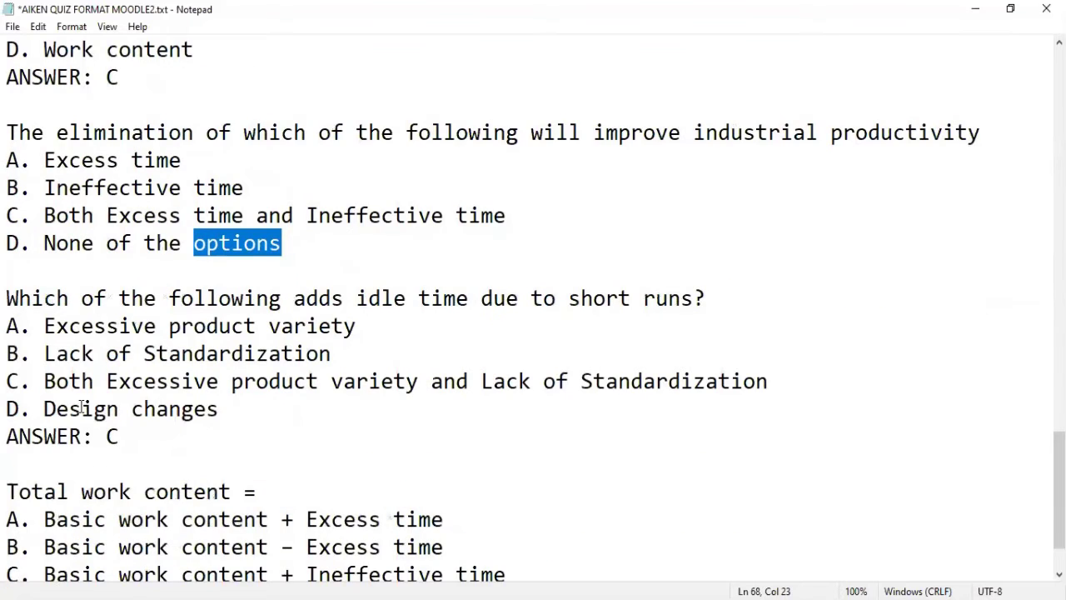
{"action": "scroll", "coordinate": [88, 329], "scroll_direction": "up", "scroll_amount": 2}
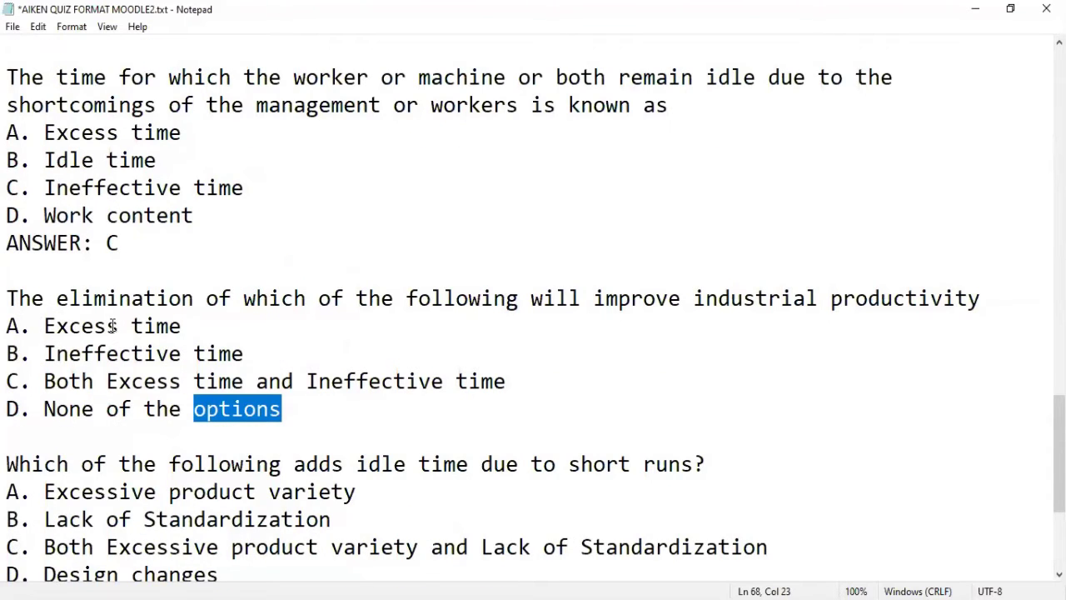
{"action": "left_click", "coordinate": [358, 405]}
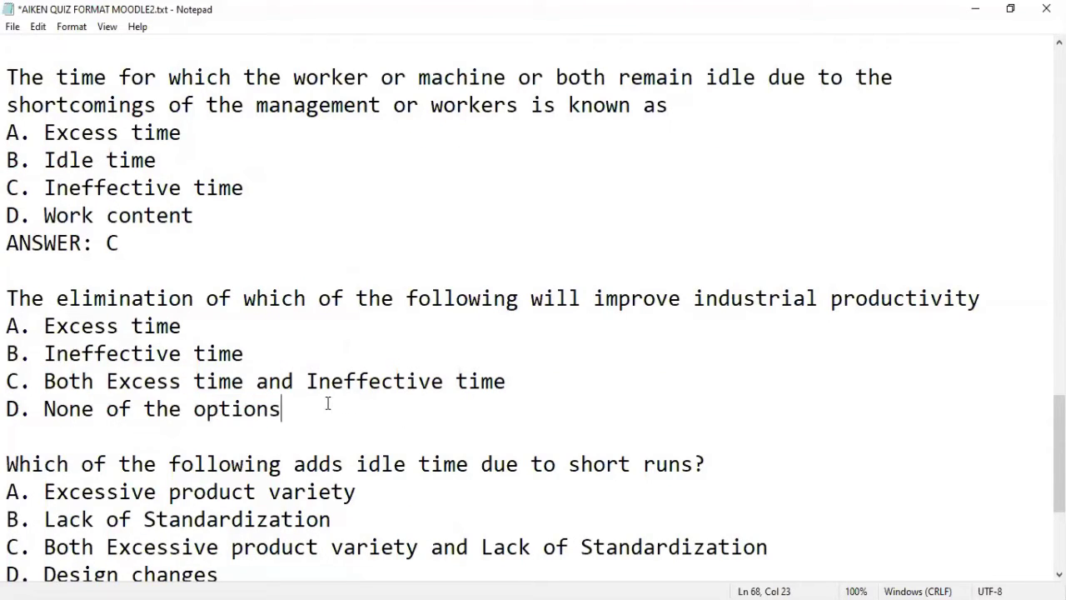
{"action": "key", "text": "Return"}
{"action": "type", "text": "ANS"}
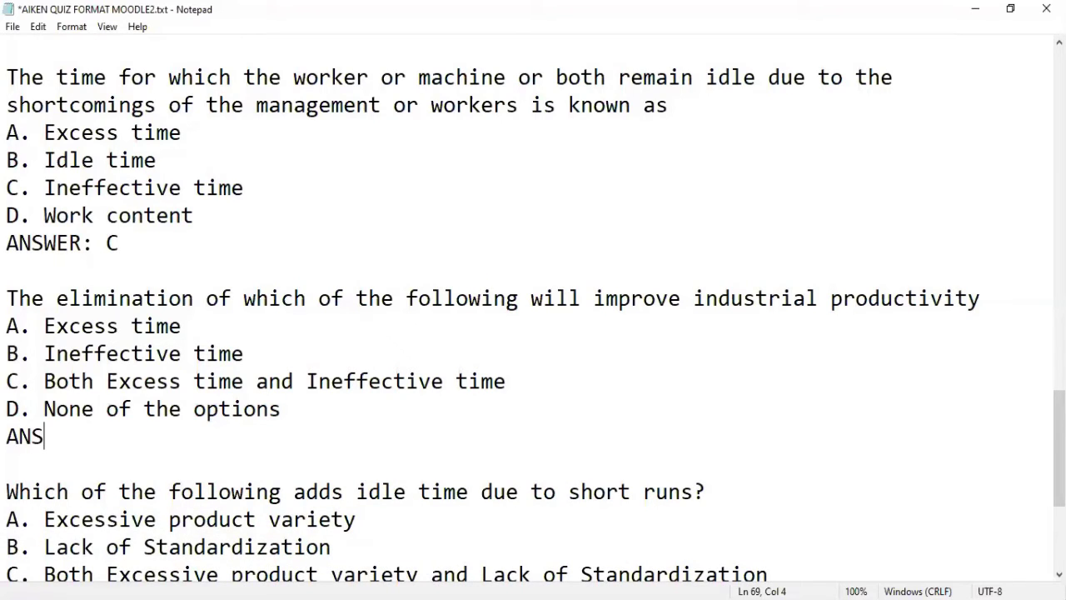
{"action": "type", "text": "WER: C"}
Step: In option C, replace 'A.' with 'Measurement' copied from option A
{"action": "left_click", "coordinate": [288, 252]}
{"action": "scroll", "coordinate": [289, 252], "scroll_direction": "up", "scroll_amount": 3}
{"action": "scroll", "coordinate": [288, 253], "scroll_direction": "up", "scroll_amount": 1}
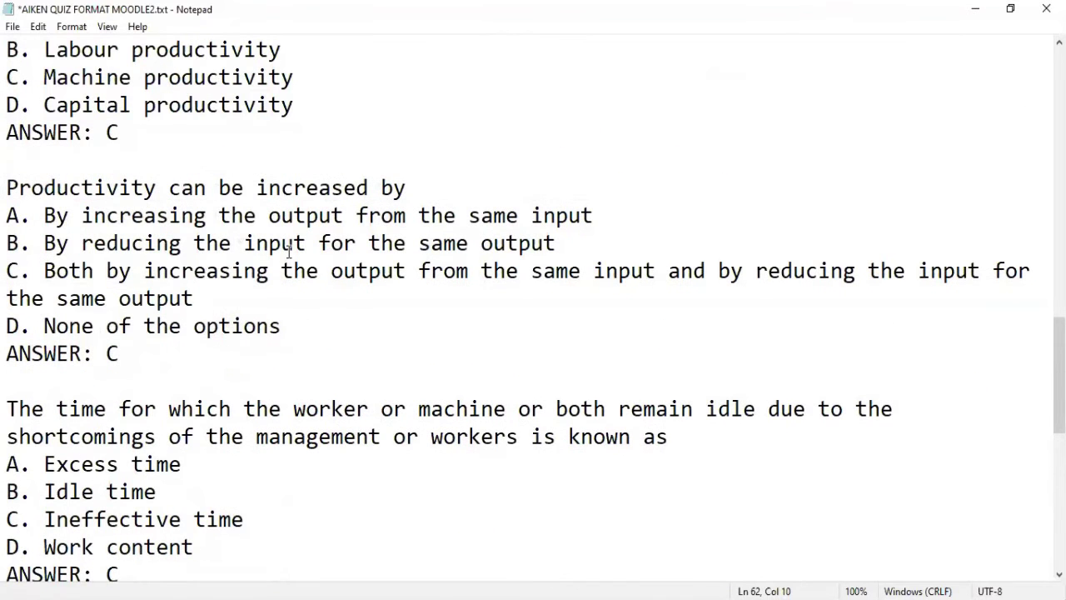
{"action": "scroll", "coordinate": [289, 252], "scroll_direction": "up", "scroll_amount": 4}
{"action": "scroll", "coordinate": [288, 252], "scroll_direction": "up", "scroll_amount": 7}
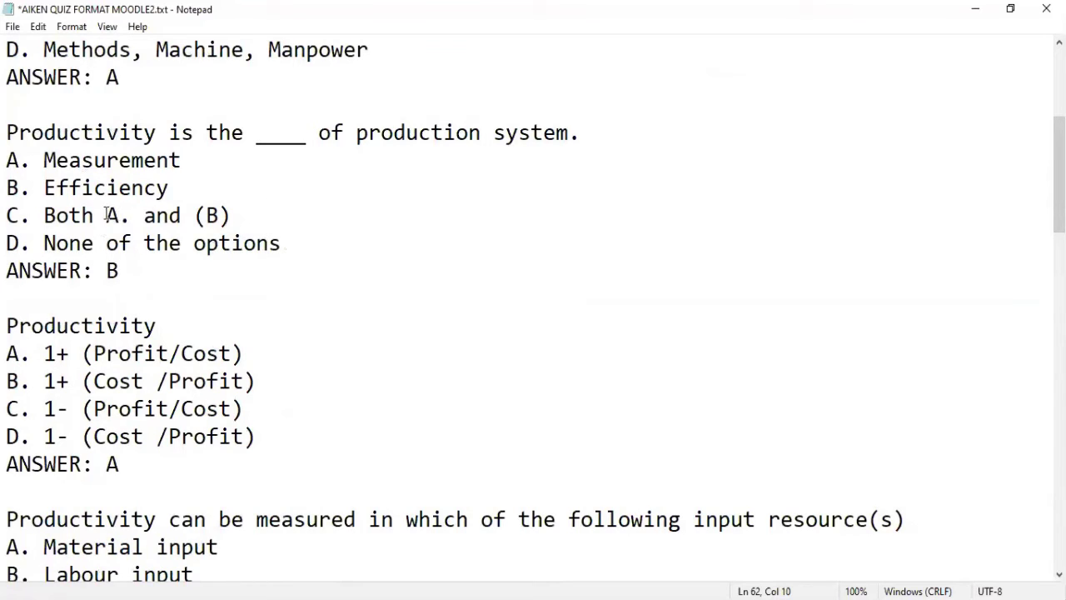
{"action": "left_click_drag", "start_coordinate": [106, 215], "coordinate": [132, 215]}
{"action": "left_click", "coordinate": [236, 219]}
{"action": "left_click_drag", "start_coordinate": [237, 219], "coordinate": [194, 215]}
{"action": "left_click_drag", "start_coordinate": [107, 215], "coordinate": [128, 219]}
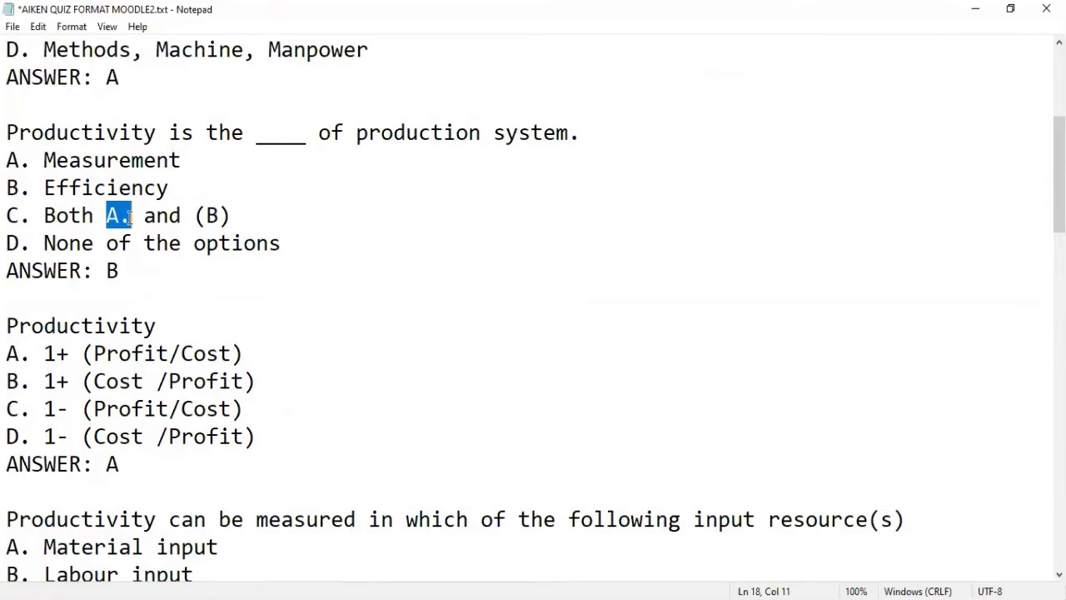
{"action": "left_click", "coordinate": [119, 217]}
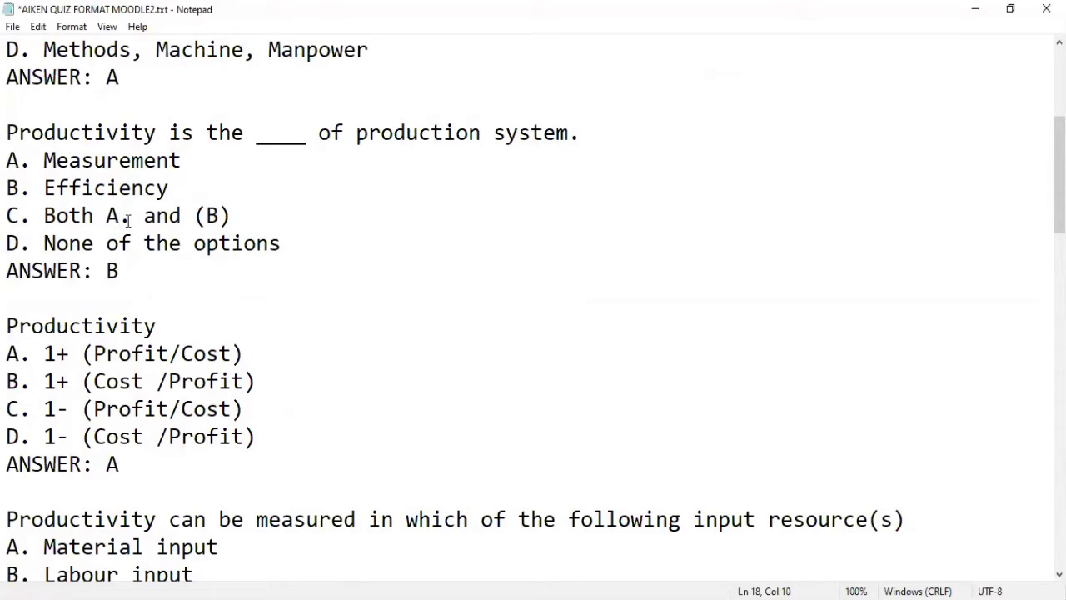
{"action": "left_click", "coordinate": [130, 218]}
{"action": "left_click_drag", "start_coordinate": [182, 161], "coordinate": [48, 161]}
{"action": "key", "text": "ctrl+c"}
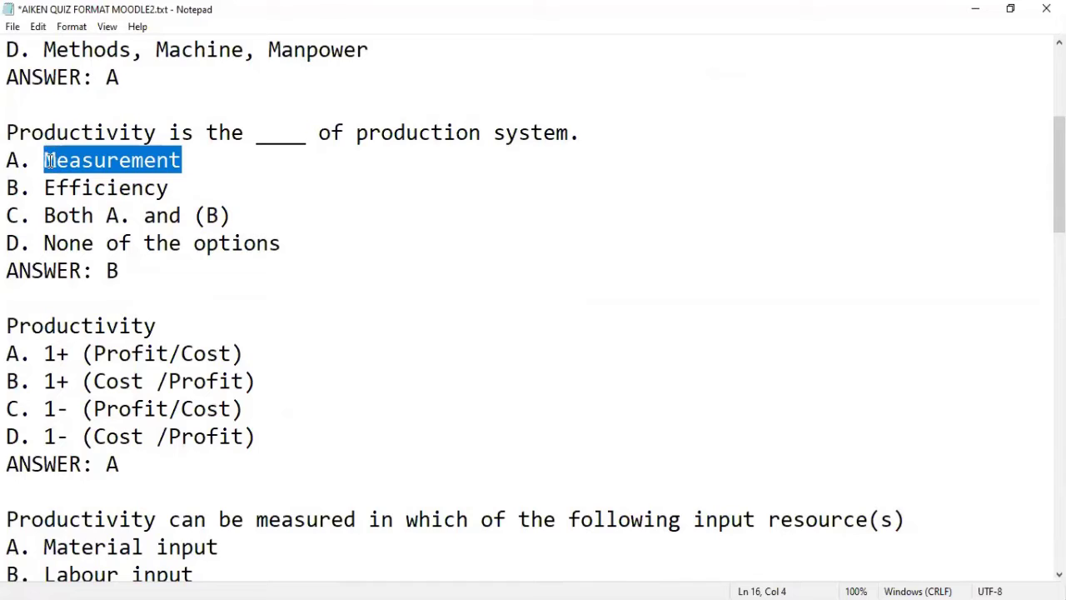
{"action": "left_click_drag", "start_coordinate": [132, 216], "coordinate": [107, 216]}
{"action": "key", "text": "ctrl+v"}
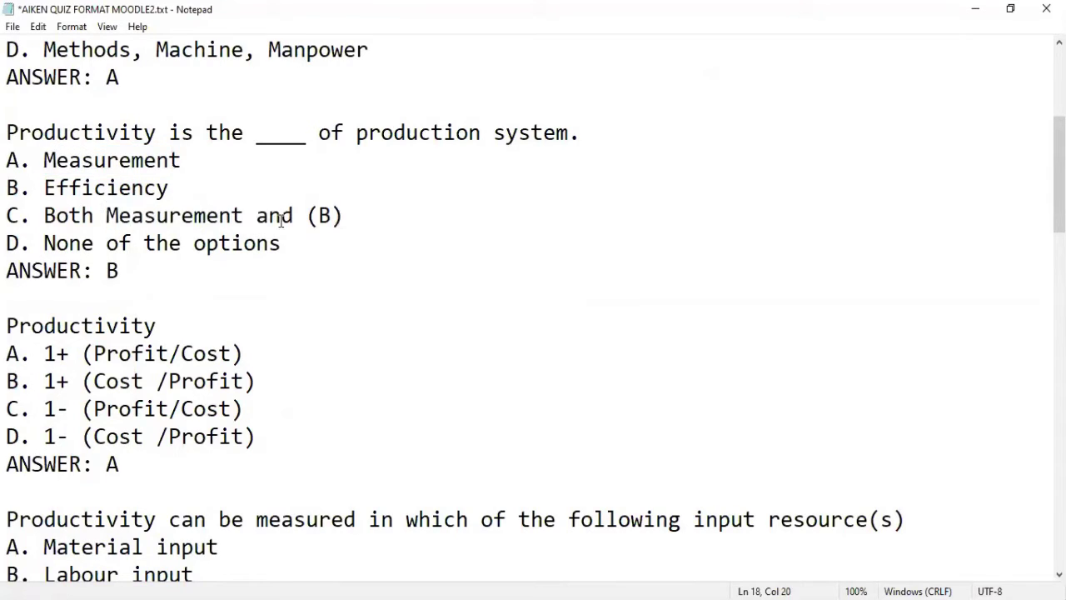
Step: Replace '(B)' in option C with 'Efficiency' copied from option B
{"action": "left_click", "coordinate": [121, 209]}
{"action": "left_click_drag", "start_coordinate": [179, 187], "coordinate": [45, 187]}
{"action": "key", "text": "ctrl+c"}
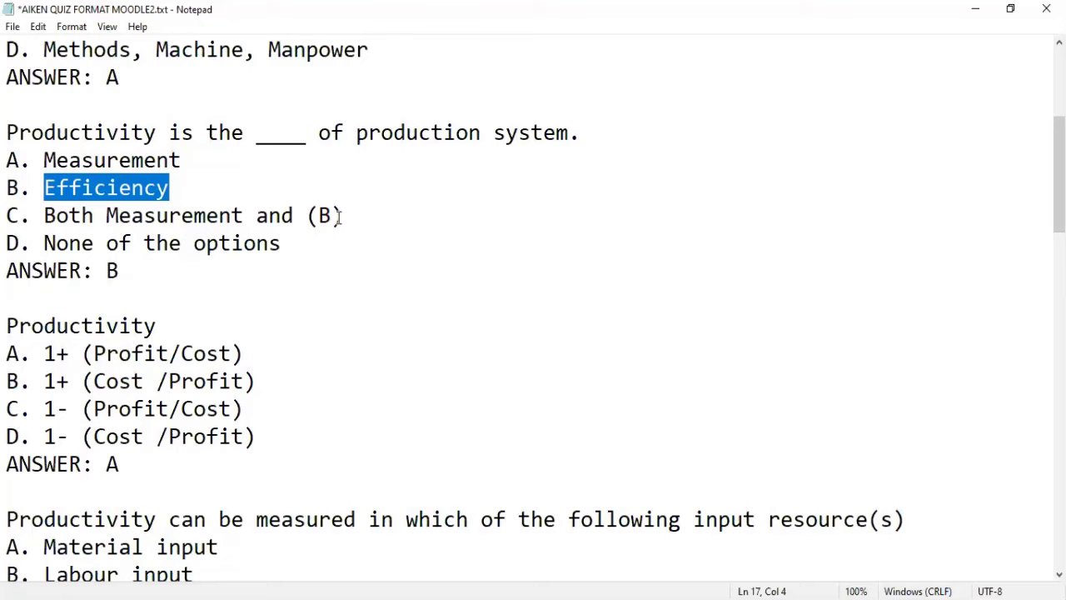
{"action": "left_click_drag", "start_coordinate": [344, 214], "coordinate": [309, 217]}
{"action": "key", "text": "ctrl+v"}
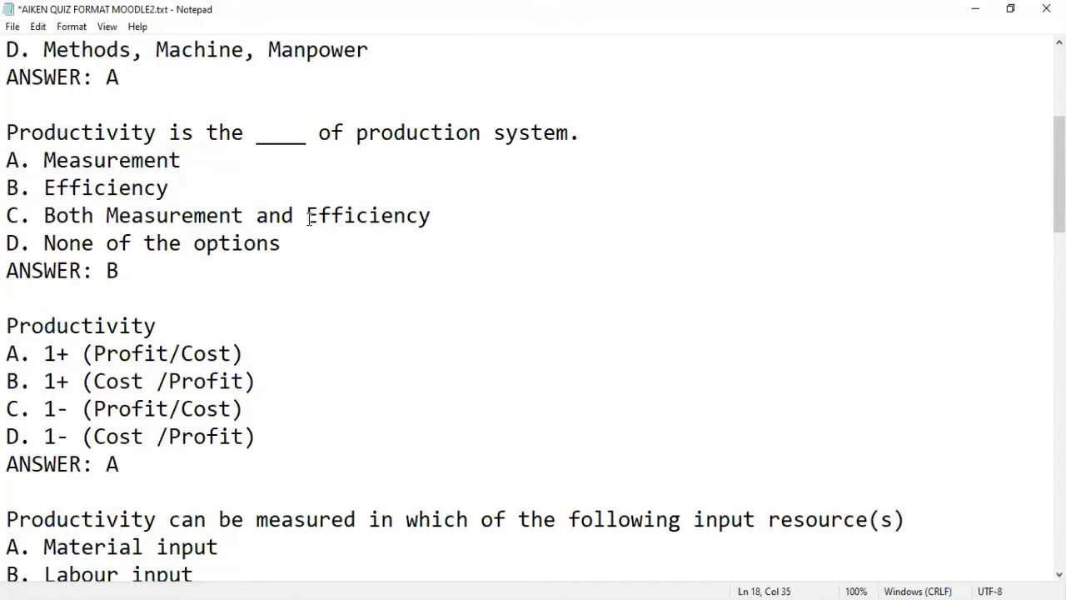
{"action": "scroll", "coordinate": [309, 217], "scroll_direction": "up", "scroll_amount": 3}
{"action": "scroll", "coordinate": [309, 217], "scroll_direction": "up", "scroll_amount": 1}
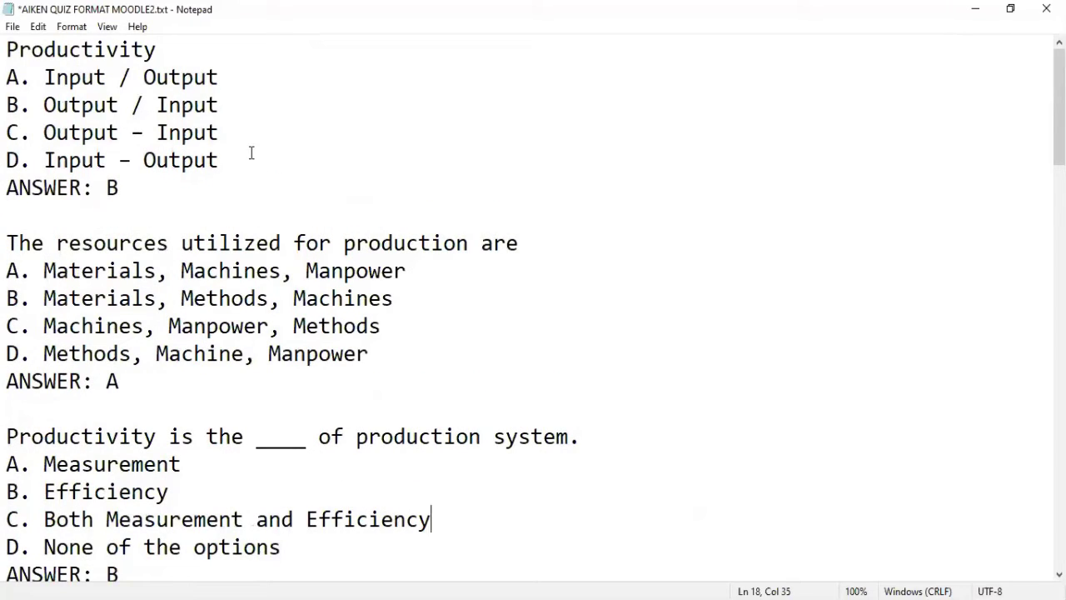
{"action": "scroll", "coordinate": [237, 156], "scroll_direction": "down", "scroll_amount": 2}
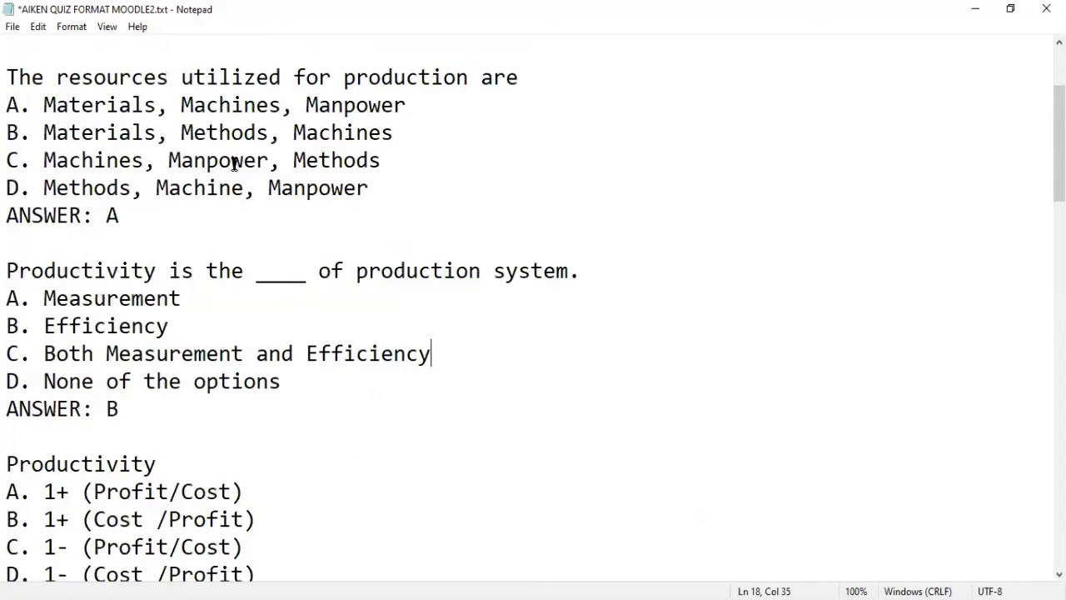
{"action": "scroll", "coordinate": [234, 164], "scroll_direction": "down", "scroll_amount": 2}
{"action": "scroll", "coordinate": [234, 164], "scroll_direction": "down", "scroll_amount": 3}
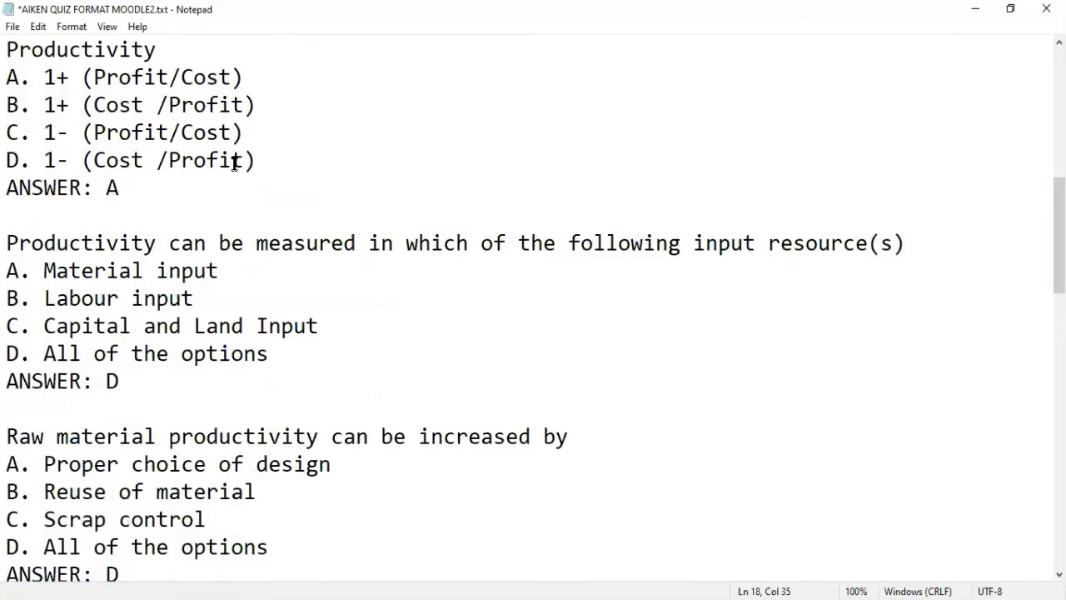
{"action": "scroll", "coordinate": [234, 164], "scroll_direction": "down", "scroll_amount": 1}
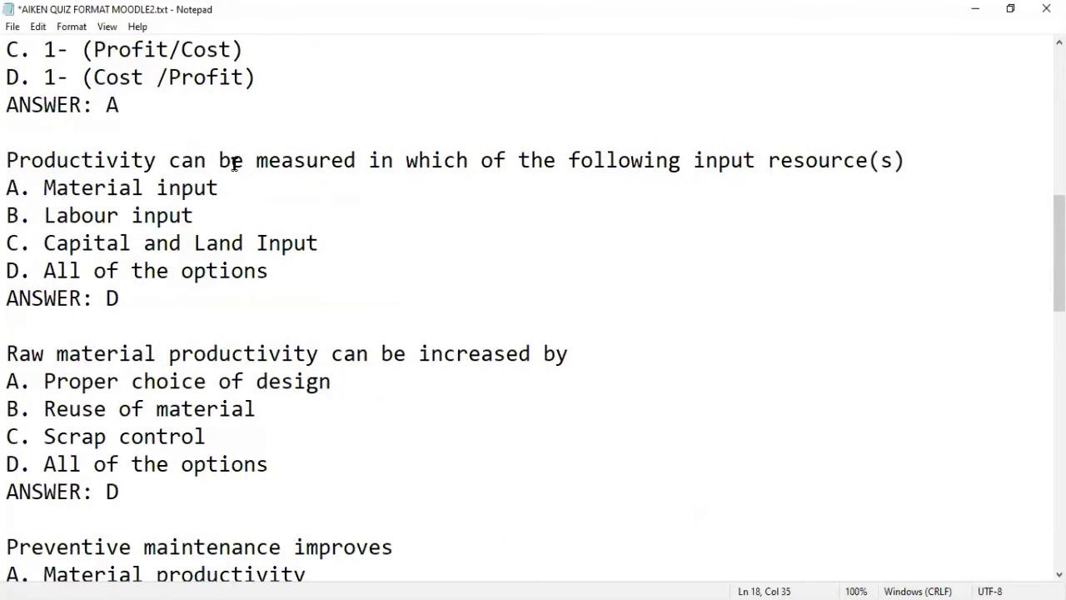
{"action": "scroll", "coordinate": [234, 165], "scroll_direction": "down", "scroll_amount": 3}
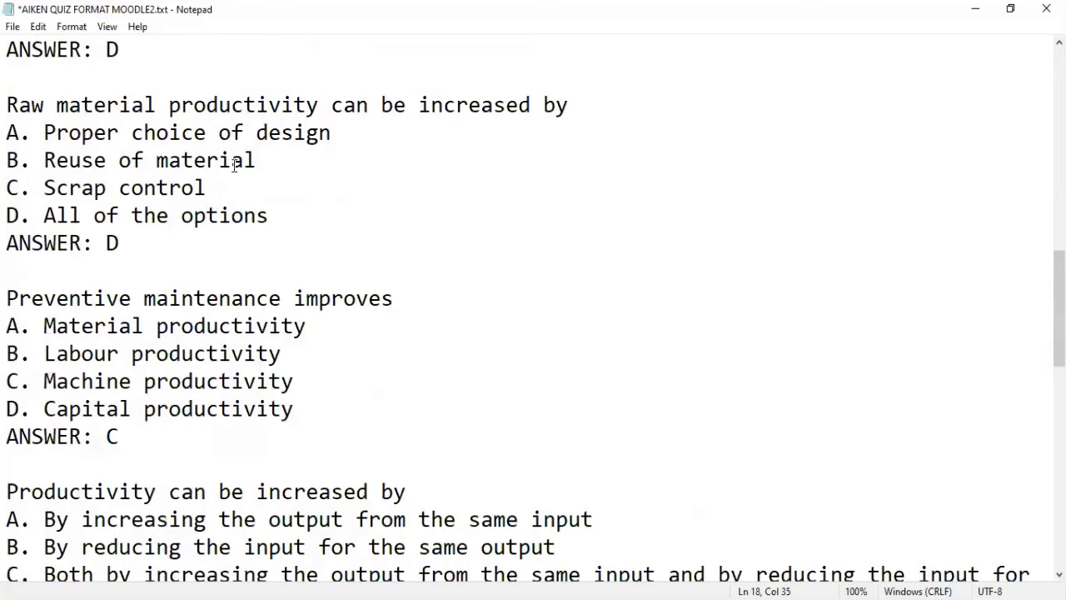
{"action": "scroll", "coordinate": [234, 164], "scroll_direction": "down", "scroll_amount": 3}
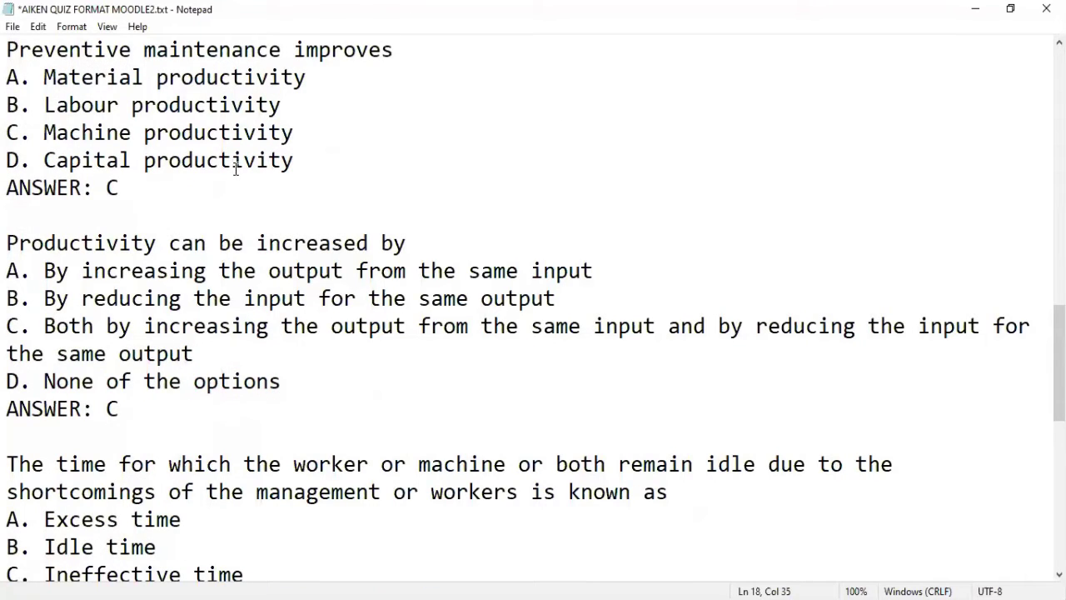
{"action": "scroll", "coordinate": [236, 168], "scroll_direction": "down", "scroll_amount": 1}
{"action": "scroll", "coordinate": [235, 168], "scroll_direction": "down", "scroll_amount": 2}
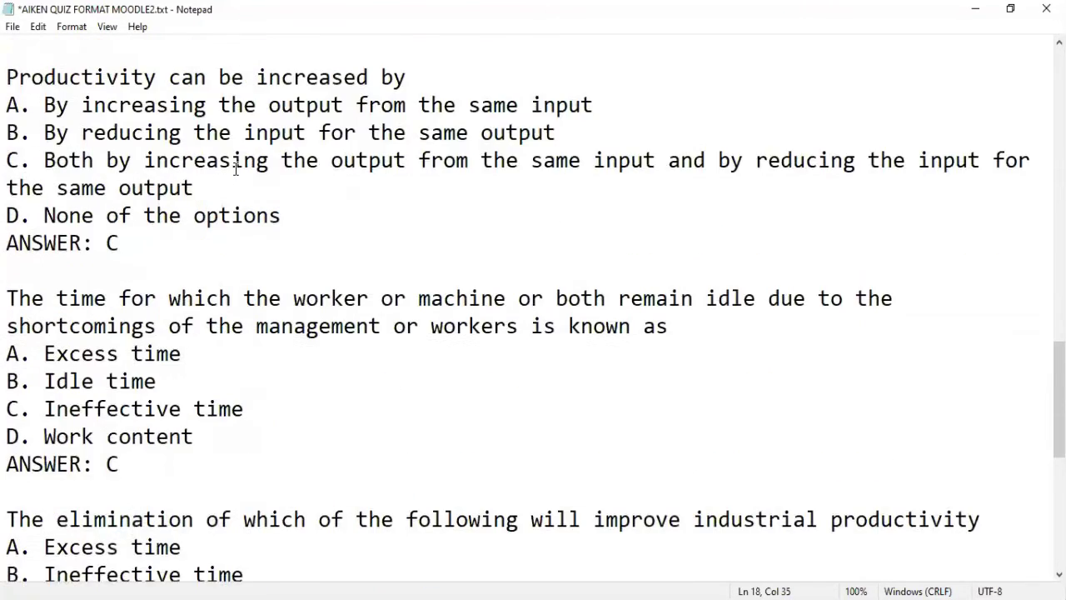
{"action": "scroll", "coordinate": [236, 168], "scroll_direction": "down", "scroll_amount": 2}
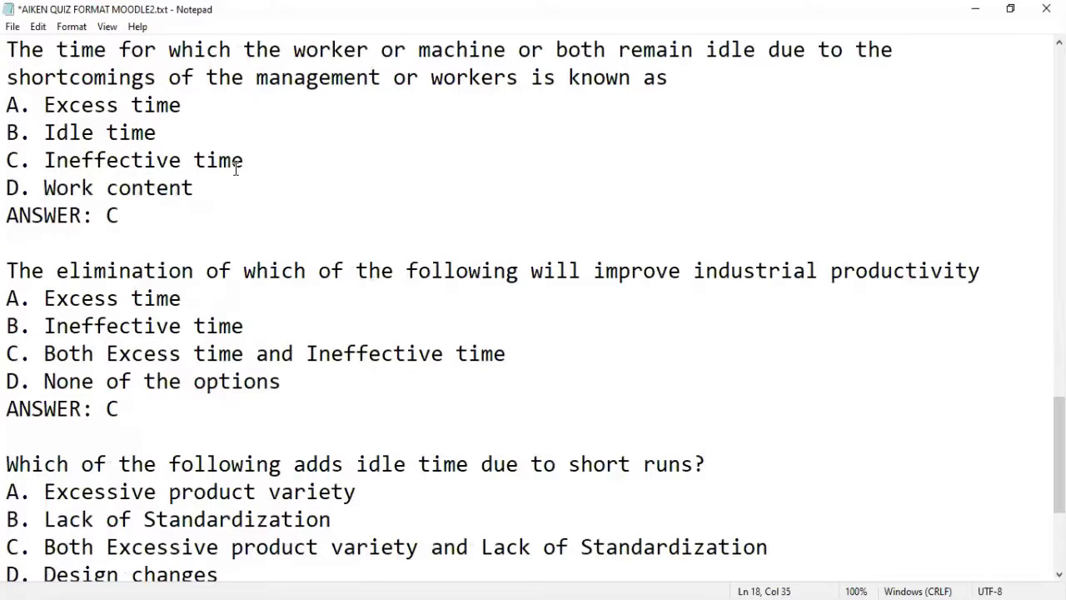
{"action": "scroll", "coordinate": [236, 169], "scroll_direction": "down", "scroll_amount": 3}
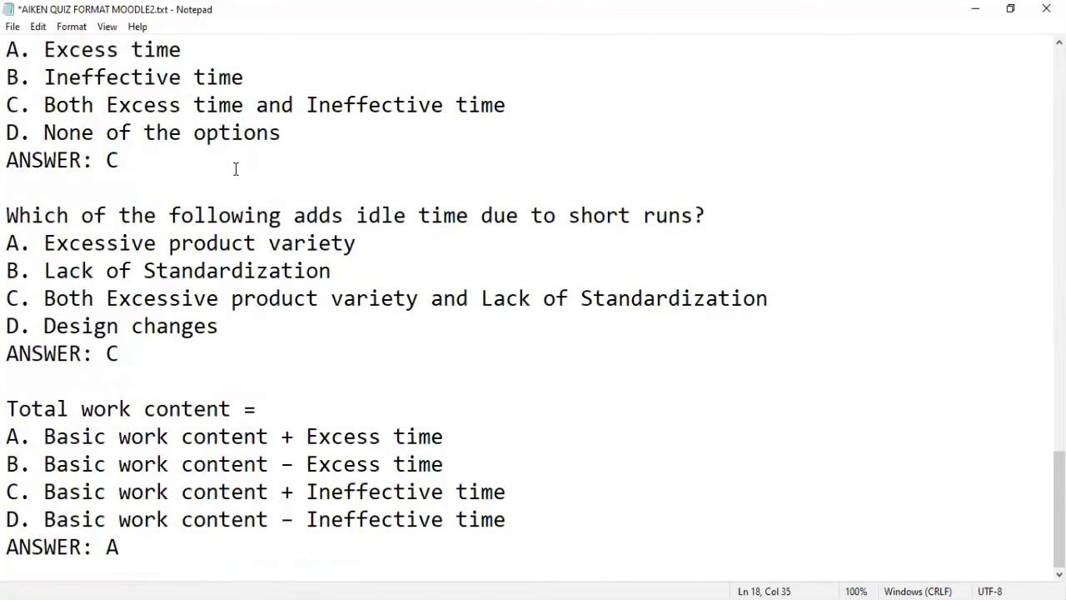
{"action": "scroll", "coordinate": [235, 168], "scroll_direction": "up", "scroll_amount": 4}
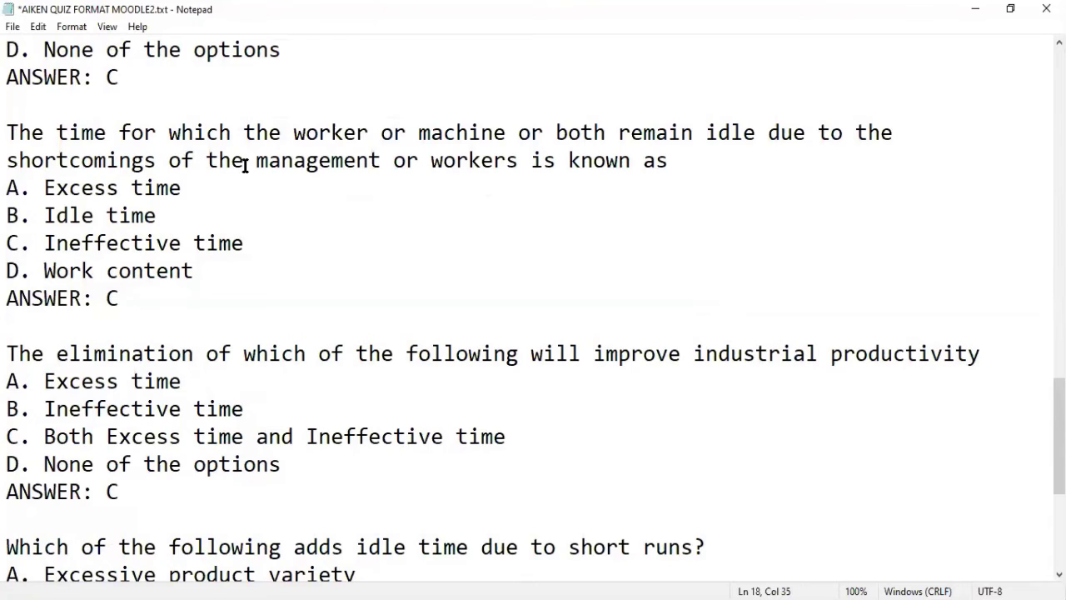
{"action": "scroll", "coordinate": [244, 165], "scroll_direction": "up", "scroll_amount": 12}
{"action": "scroll", "coordinate": [244, 165], "scroll_direction": "up", "scroll_amount": 3}
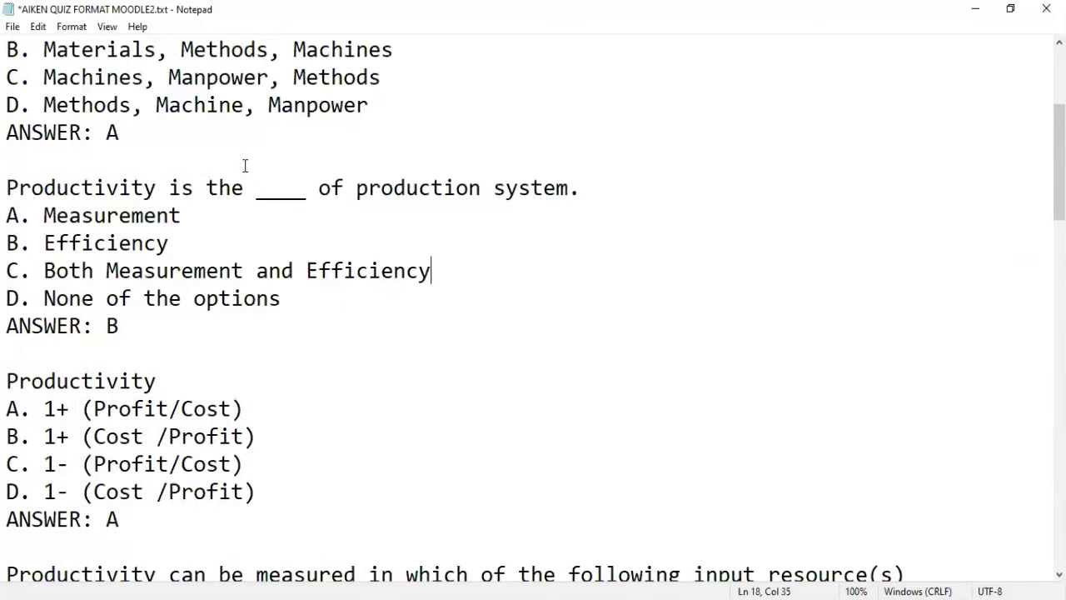
{"action": "scroll", "coordinate": [244, 165], "scroll_direction": "up", "scroll_amount": 3}
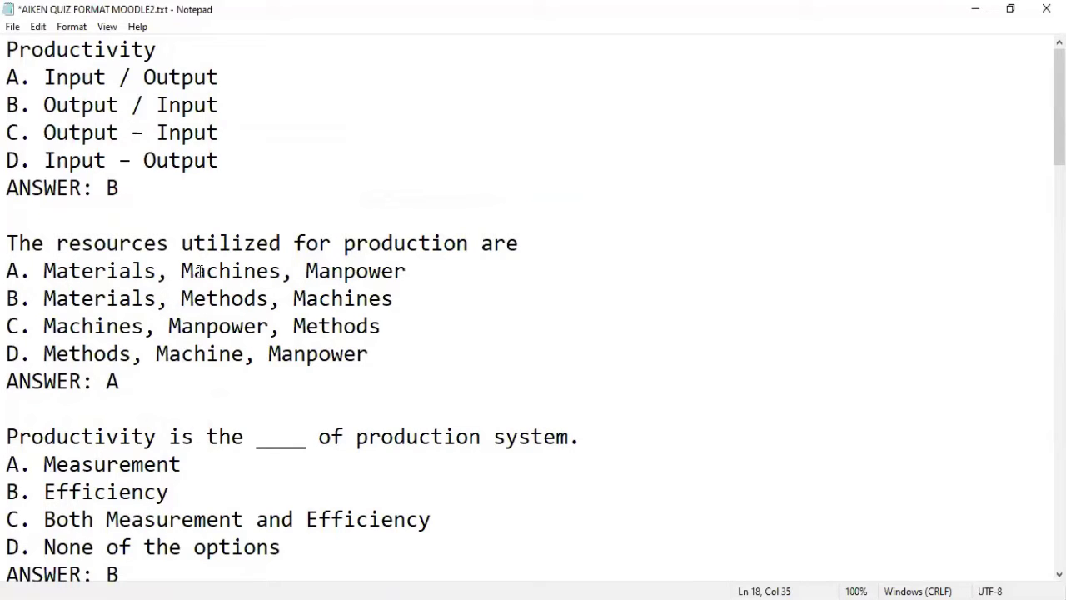
{"action": "scroll", "coordinate": [219, 268], "scroll_direction": "down", "scroll_amount": 1}
{"action": "scroll", "coordinate": [220, 265], "scroll_direction": "up", "scroll_amount": 1}
Step: Save as AIKEN QUIZ FORMAT MOODLE2.txt in UTF-8, replacing the existing file
{"action": "left_click", "coordinate": [12, 30]}
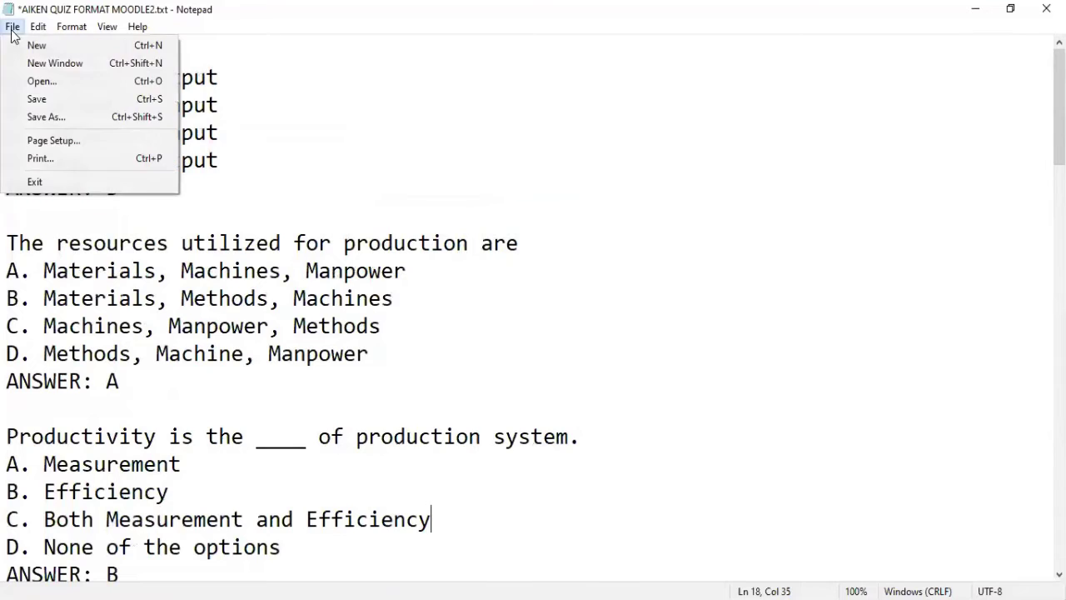
{"action": "left_click", "coordinate": [25, 115]}
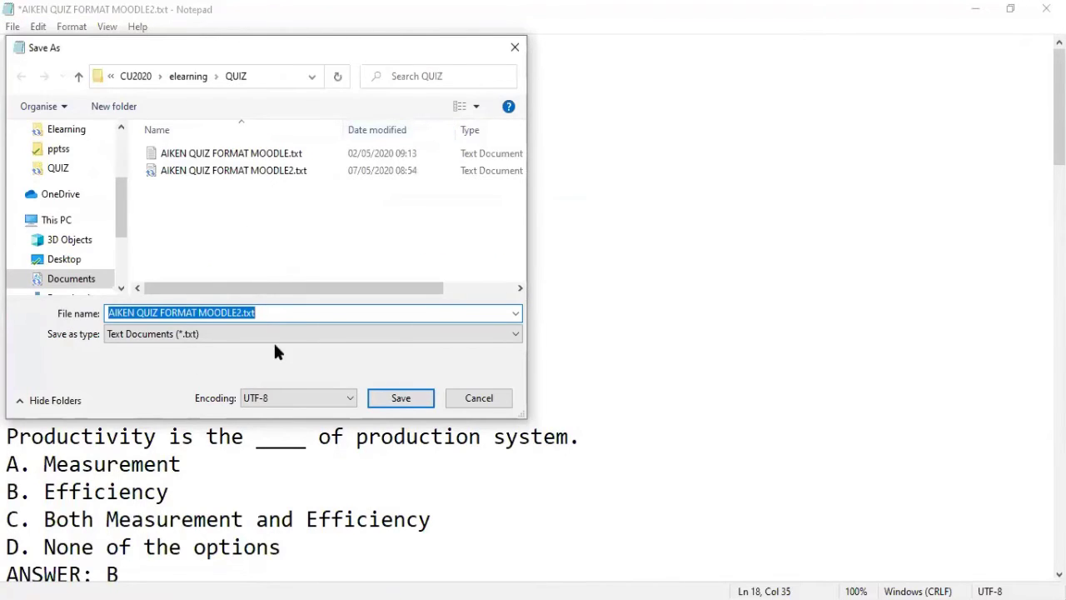
{"action": "left_click", "coordinate": [284, 398]}
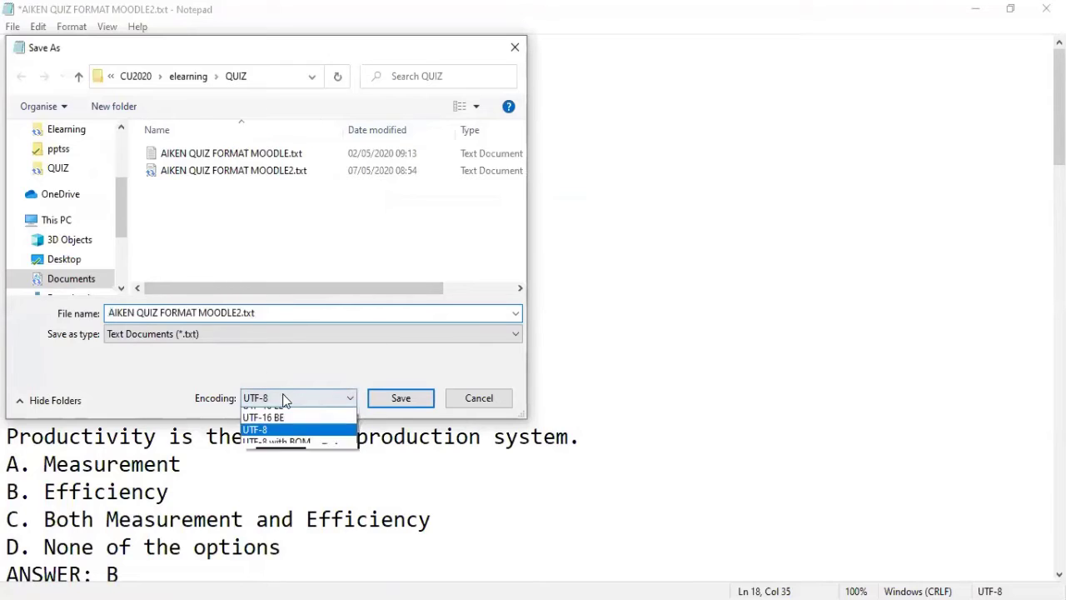
{"action": "left_click", "coordinate": [286, 399]}
{"action": "left_click", "coordinate": [285, 398]}
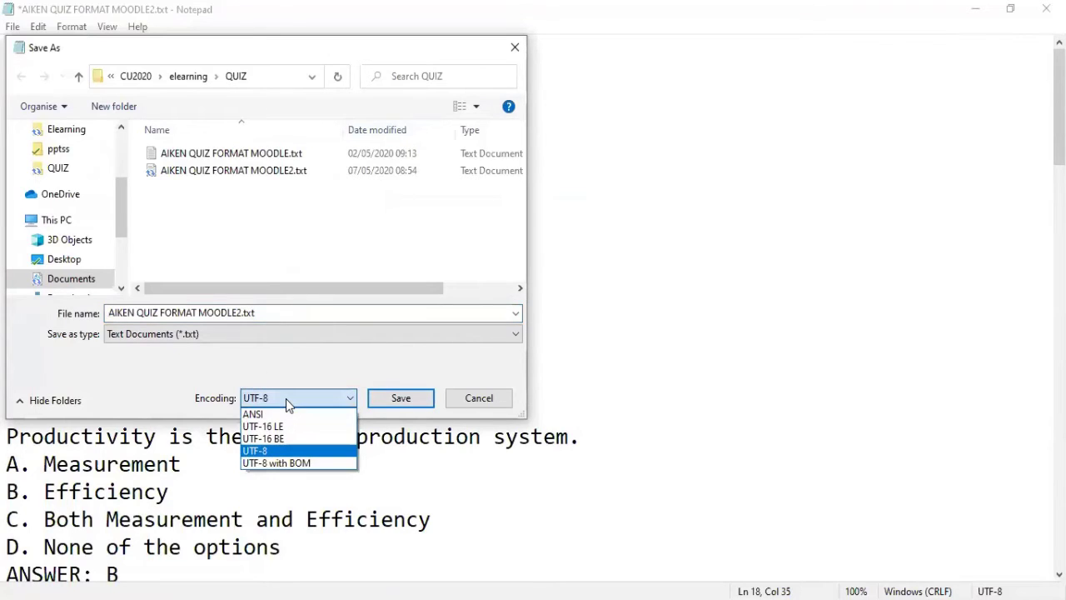
{"action": "left_click", "coordinate": [286, 399]}
{"action": "left_click", "coordinate": [285, 398]}
{"action": "left_click", "coordinate": [286, 398]}
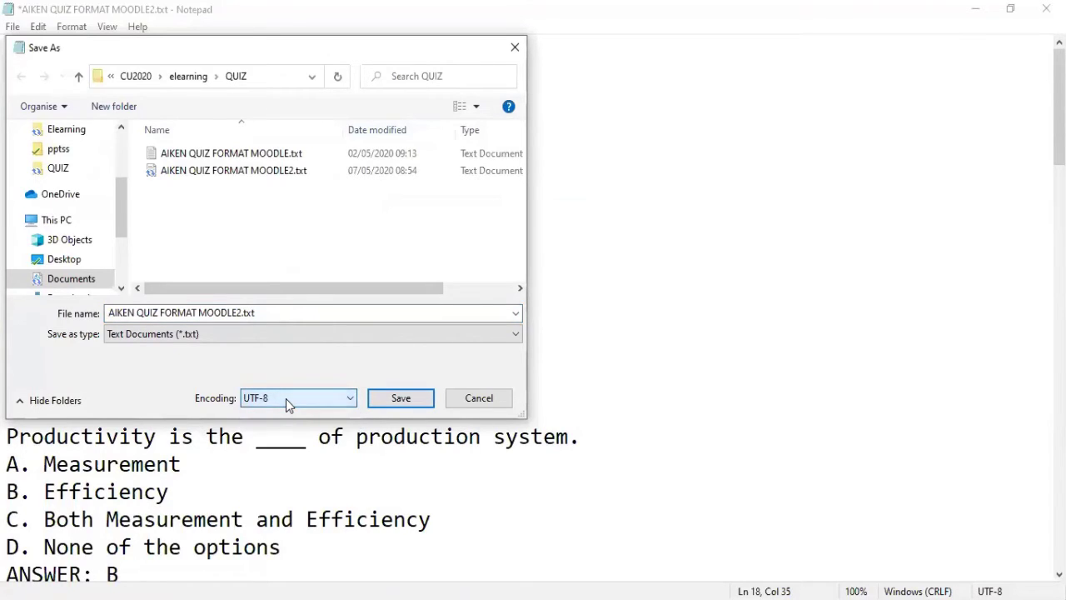
{"action": "left_click", "coordinate": [286, 398]}
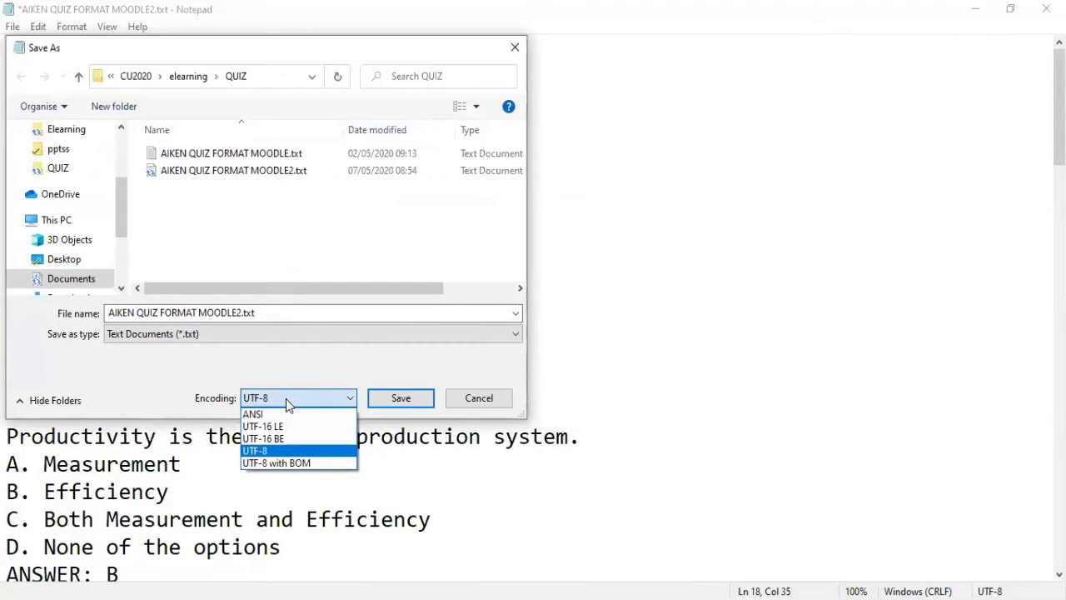
{"action": "left_click", "coordinate": [286, 399]}
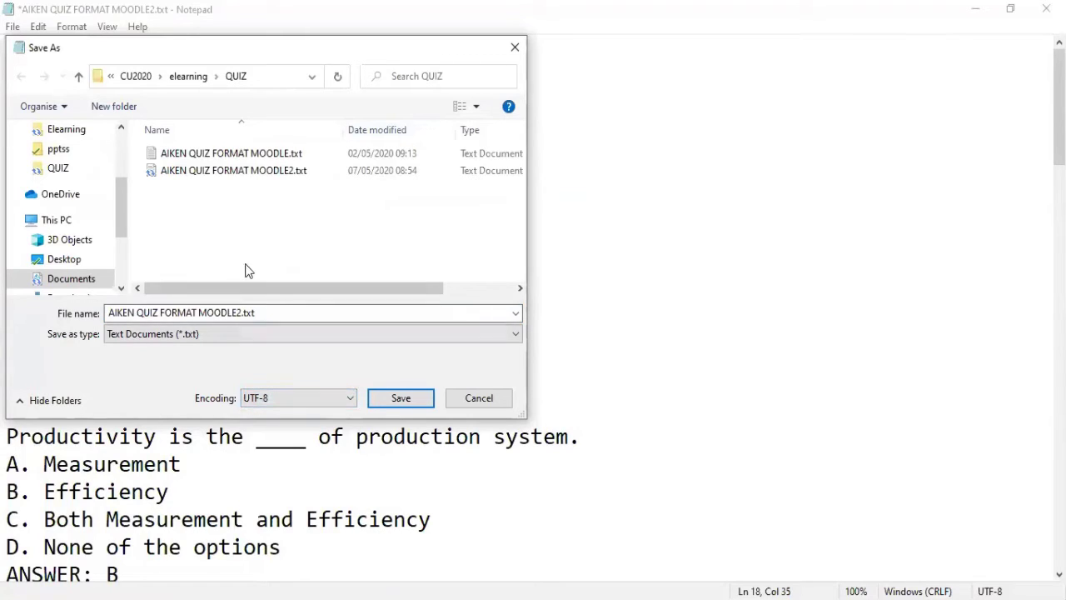
{"action": "left_click", "coordinate": [381, 400]}
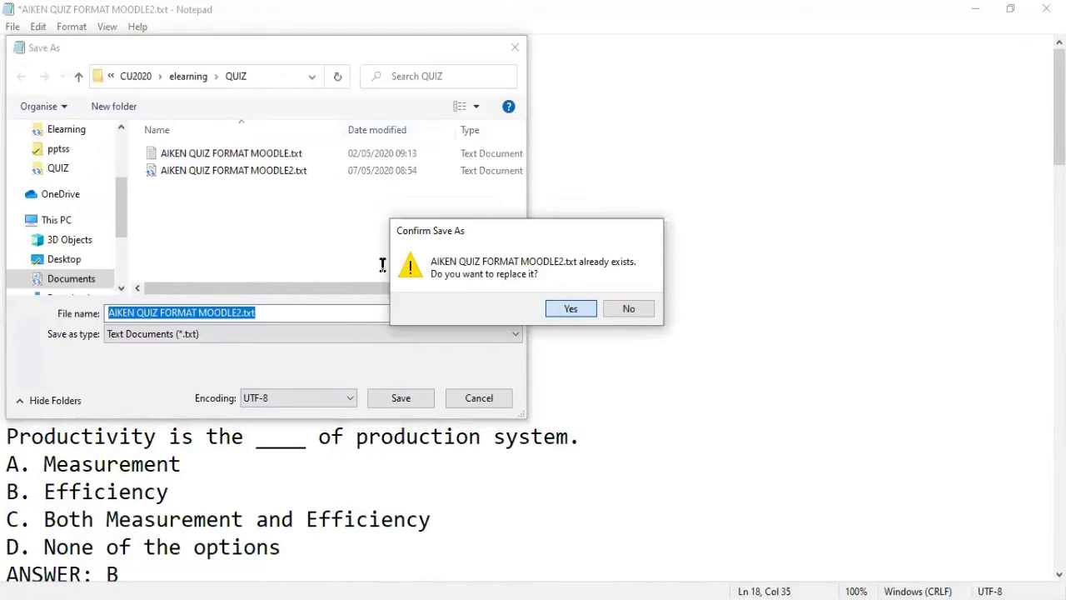
{"action": "key", "text": "Return"}
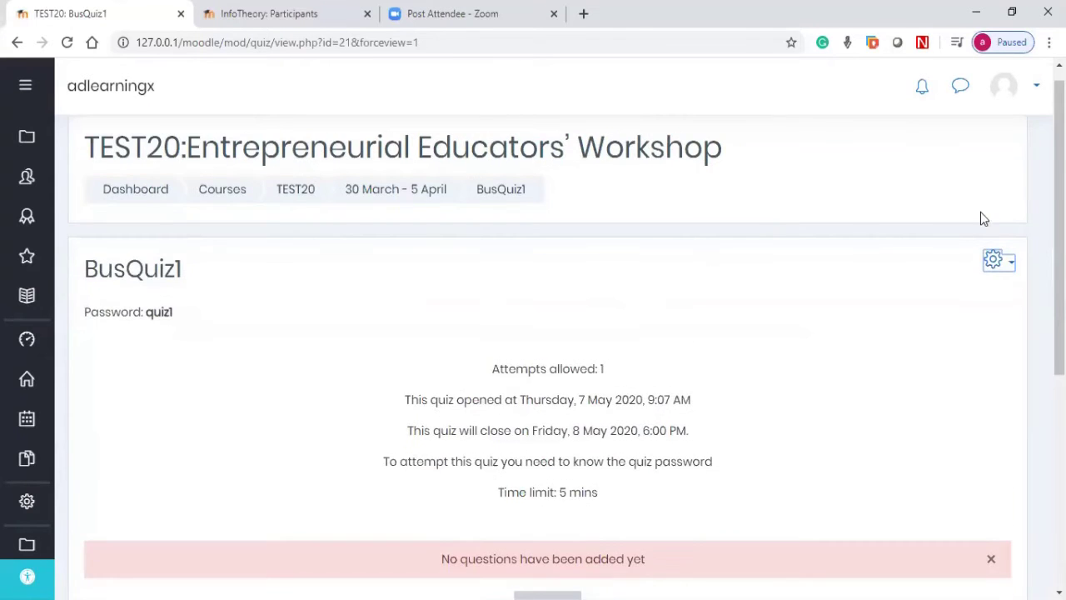
Step: Go to Question bank from BusQuiz1's gear administration menu
{"action": "left_click", "coordinate": [1003, 280]}
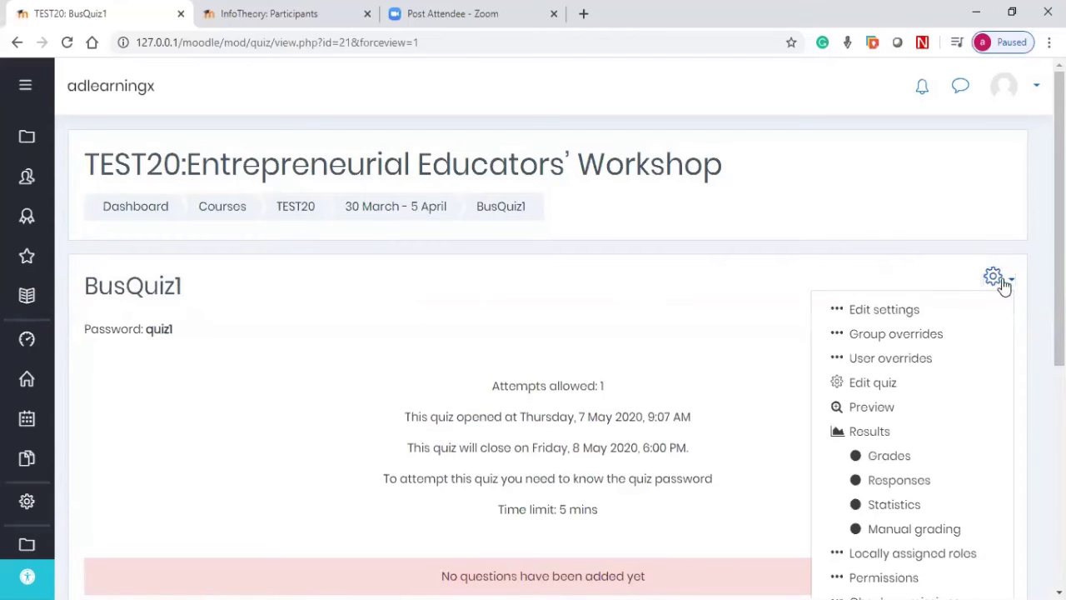
{"action": "scroll", "coordinate": [1000, 290], "scroll_direction": "down", "scroll_amount": 5}
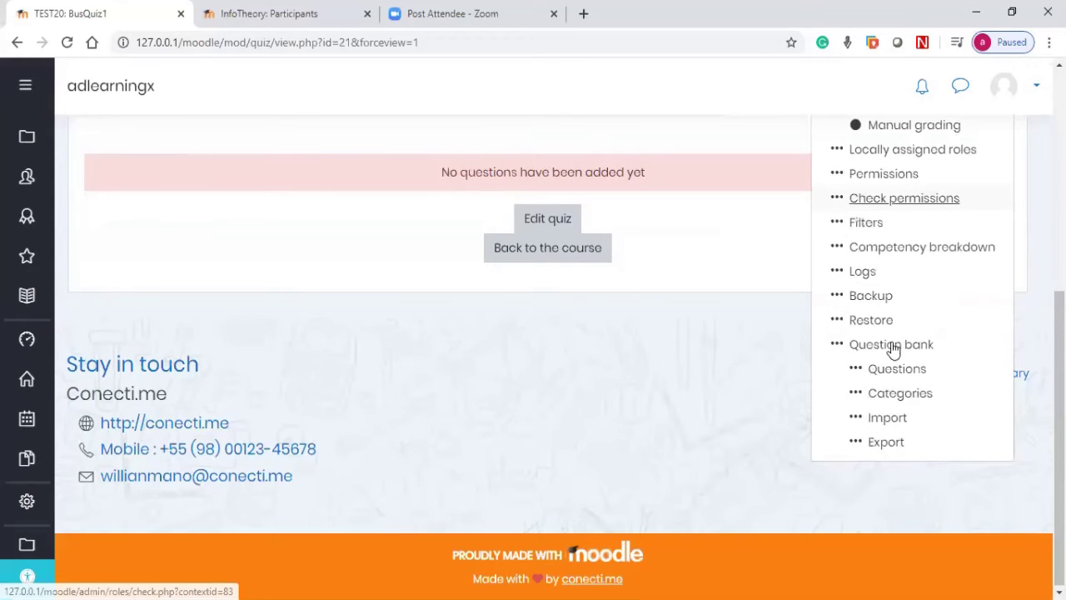
{"action": "left_click", "coordinate": [891, 344]}
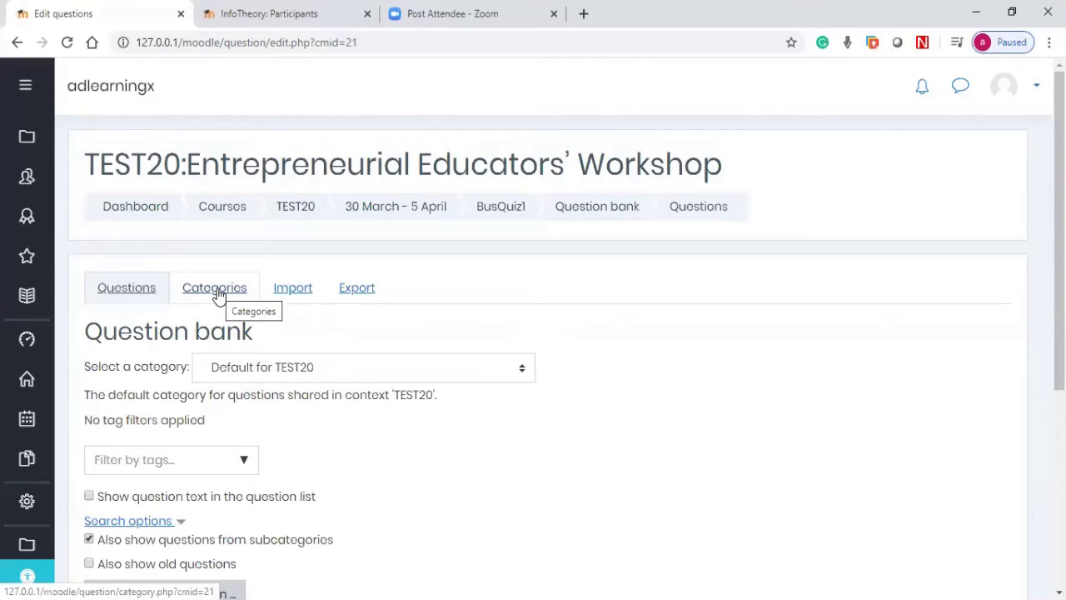
Step: Go to BusQuiz1's question Categories page and expand the Add category Parent category list
{"action": "left_click", "coordinate": [218, 294]}
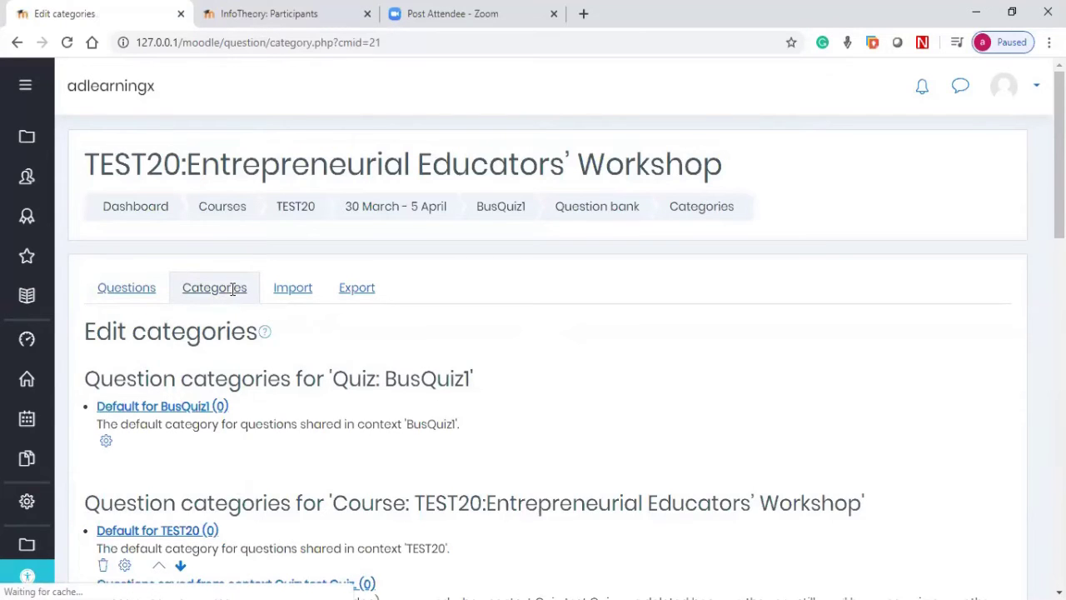
{"action": "scroll", "coordinate": [222, 318], "scroll_direction": "down", "scroll_amount": 2}
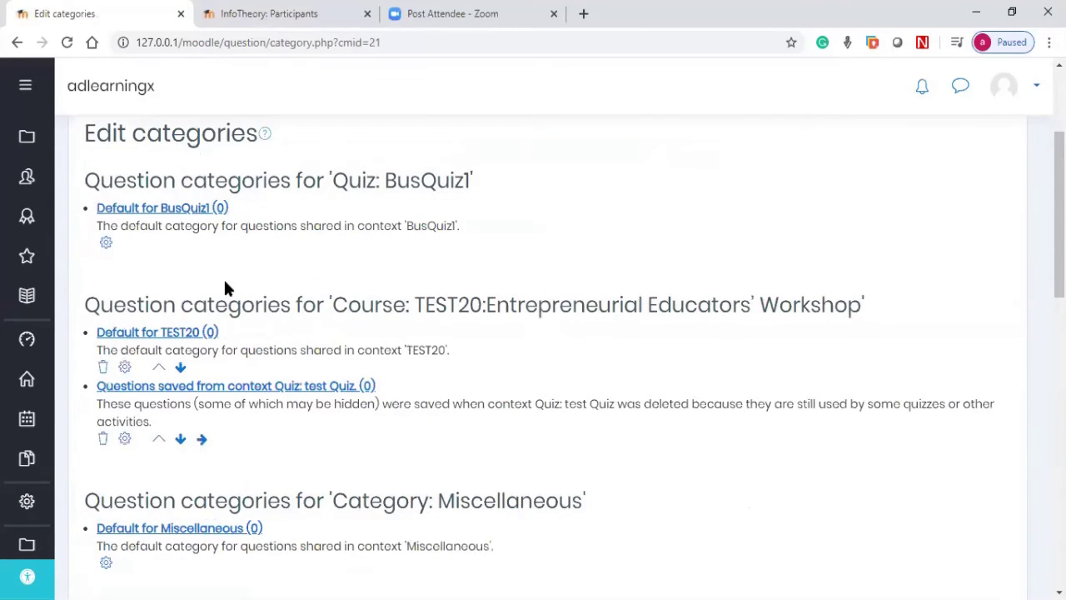
{"action": "scroll", "coordinate": [224, 283], "scroll_direction": "up", "scroll_amount": 1}
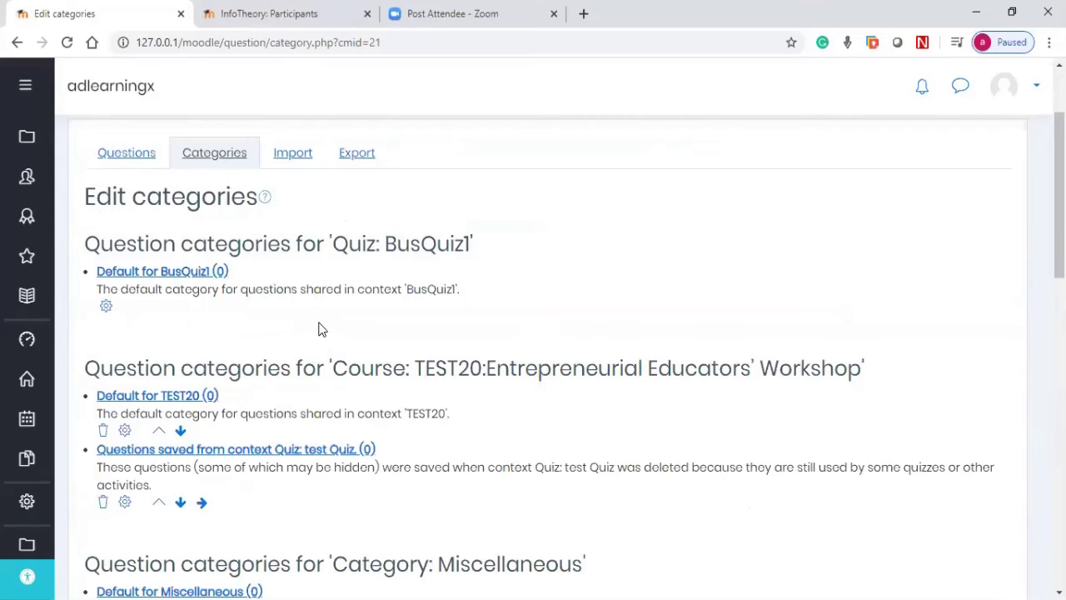
{"action": "scroll", "coordinate": [383, 308], "scroll_direction": "down", "scroll_amount": 6}
{"action": "left_click", "coordinate": [464, 258]}
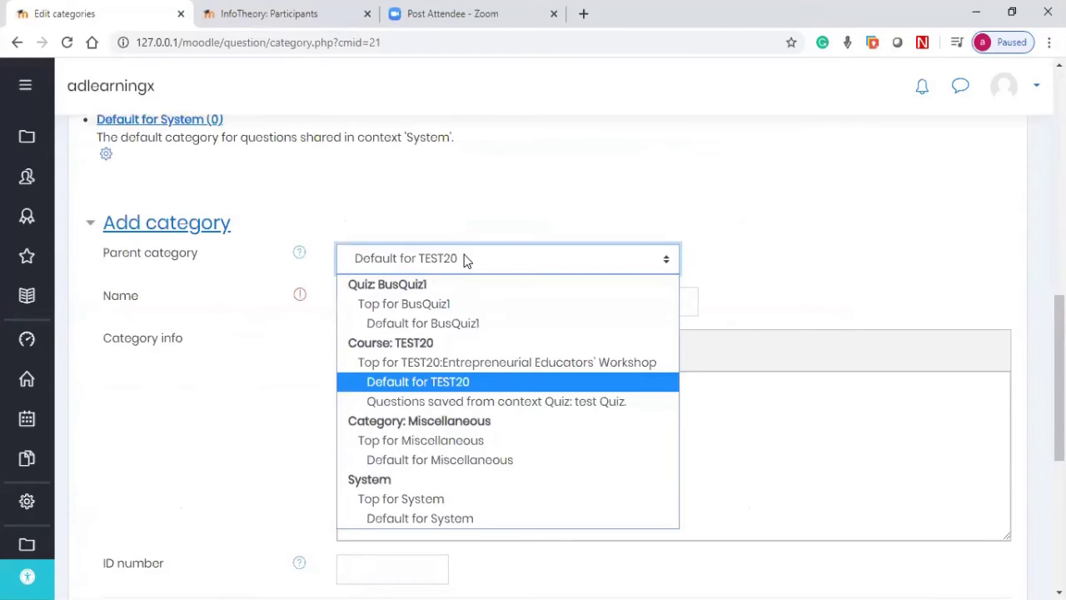
Step: Add category 'Topic1' with parent Top for TEST20:Entrepreneurial Educators' Workshop
{"action": "left_click", "coordinate": [405, 304]}
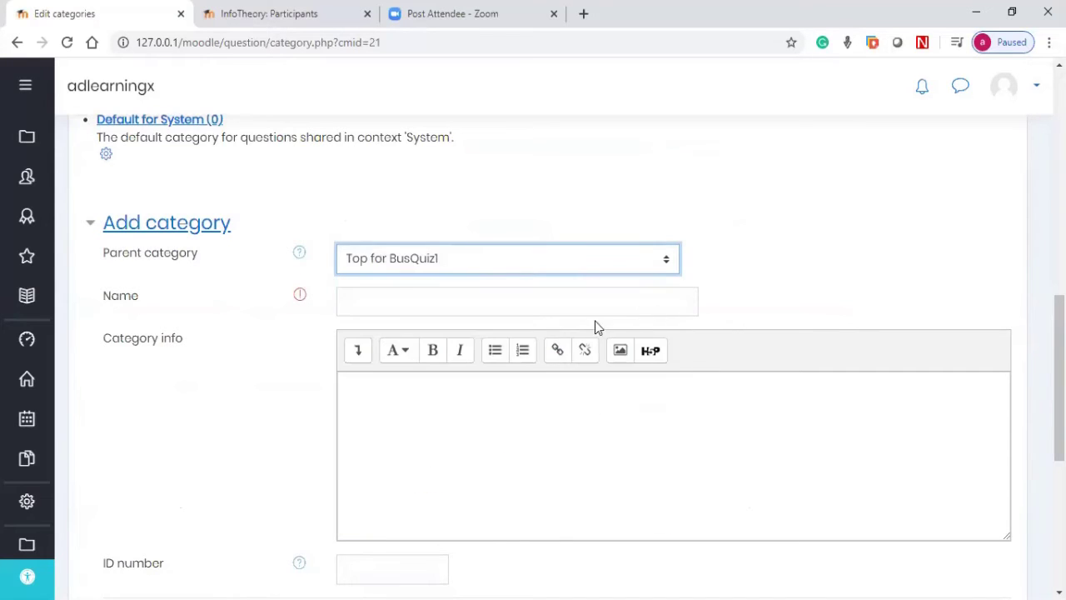
{"action": "left_click", "coordinate": [439, 263]}
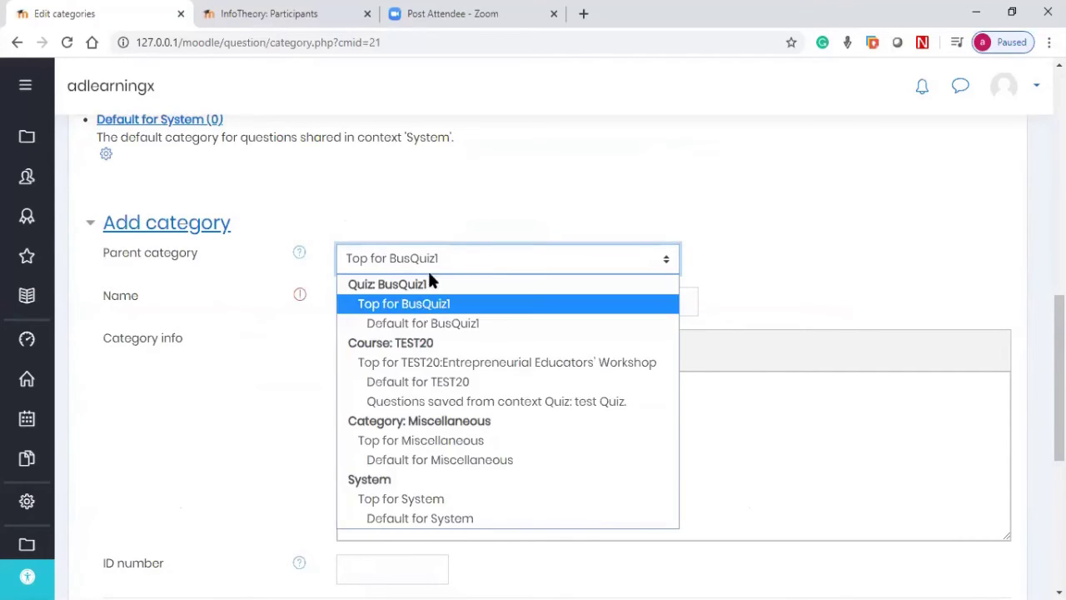
{"action": "left_click", "coordinate": [417, 370]}
{"action": "left_click", "coordinate": [388, 300]}
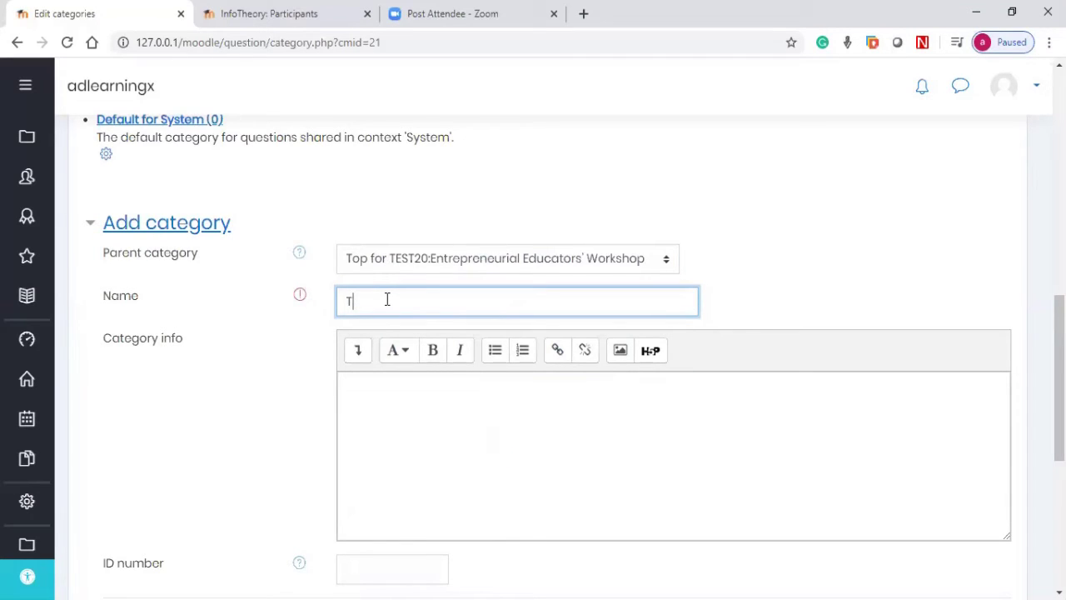
{"action": "type", "text": "Topic1"}
{"action": "scroll", "coordinate": [407, 285], "scroll_direction": "down", "scroll_amount": 3}
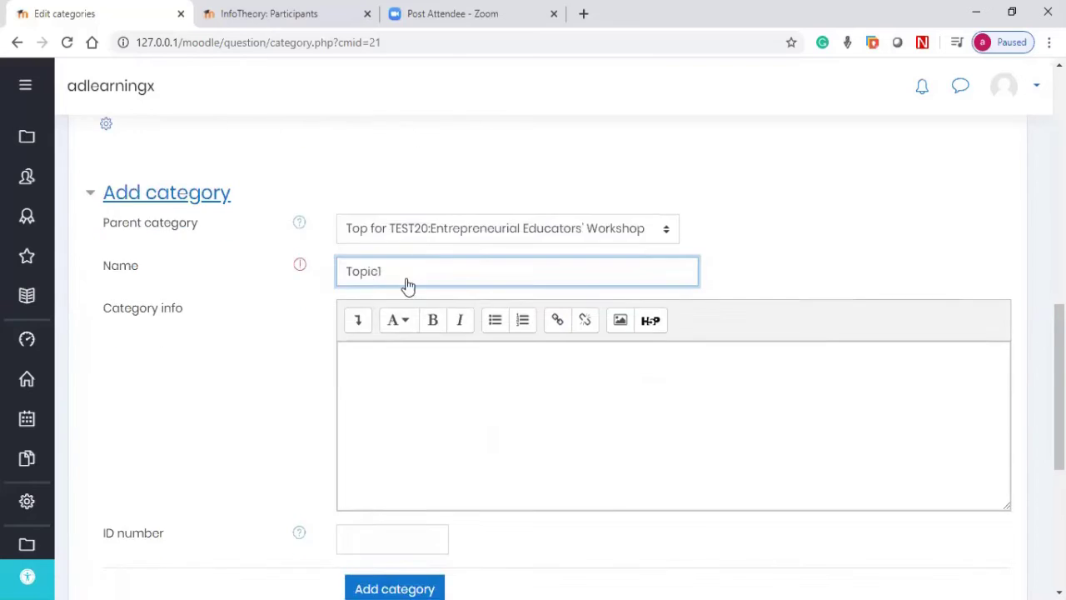
{"action": "left_click", "coordinate": [398, 370]}
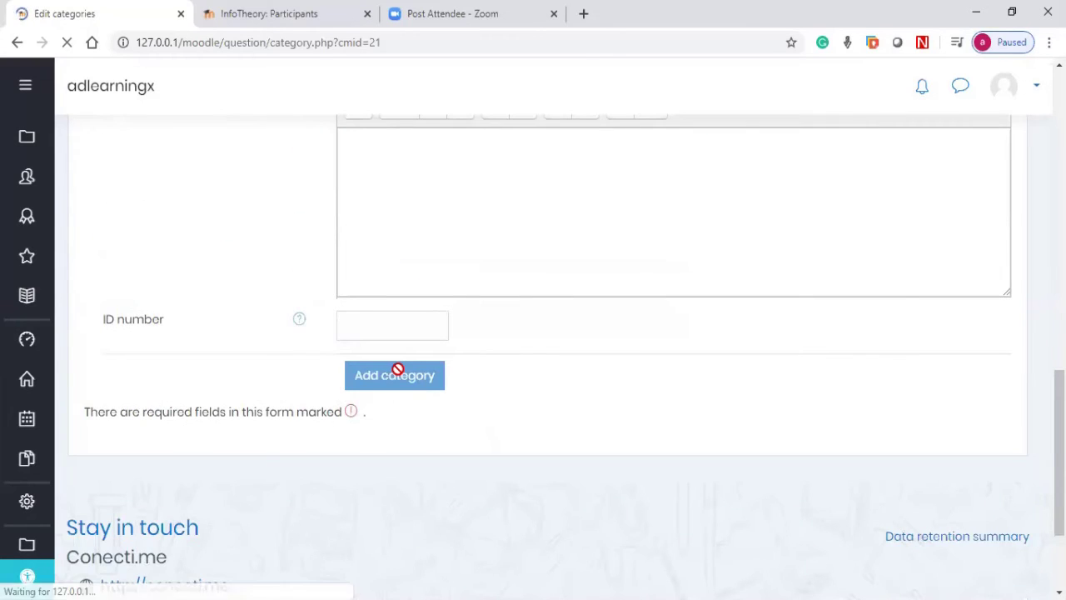
{"action": "scroll", "coordinate": [200, 346], "scroll_direction": "down", "scroll_amount": 2}
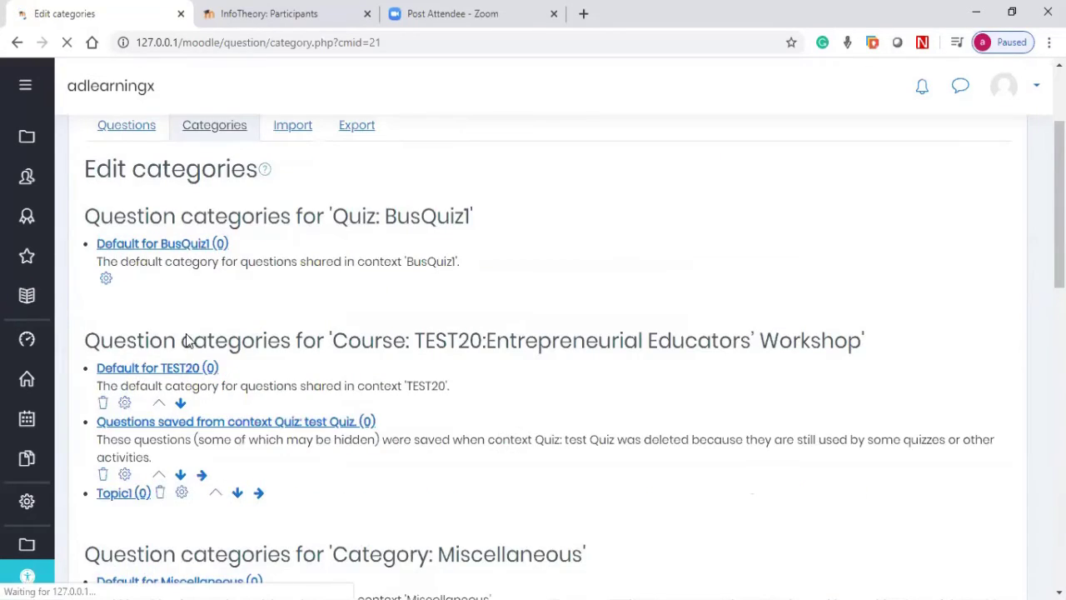
{"action": "scroll", "coordinate": [248, 317], "scroll_direction": "down", "scroll_amount": 1}
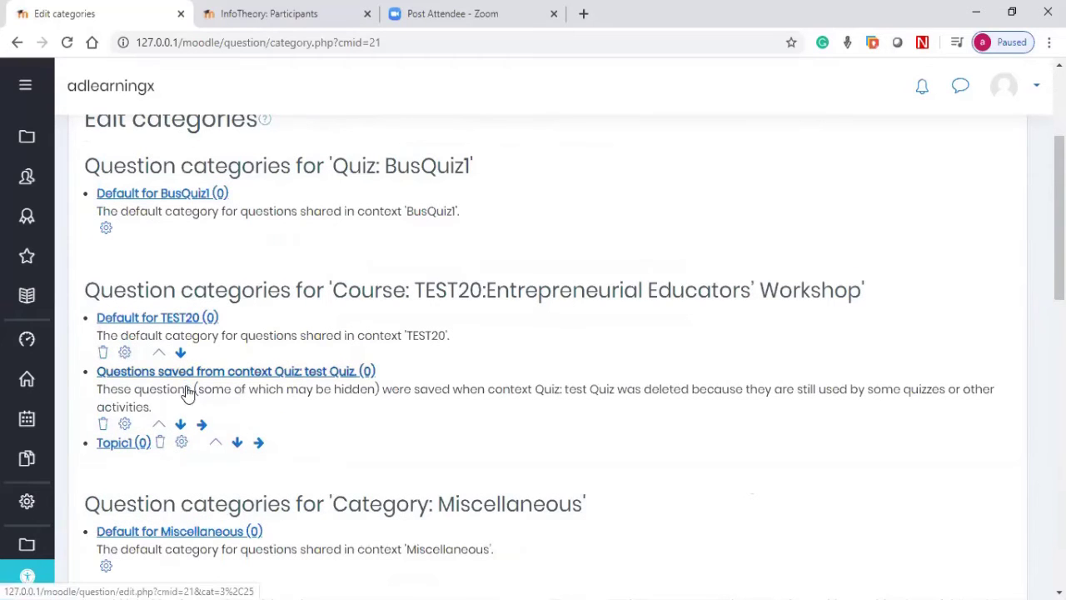
Step: Add category 'Topic2' with parent Top for TEST20:Entrepreneurial Educators' Workshop
{"action": "scroll", "coordinate": [442, 400], "scroll_direction": "down", "scroll_amount": 8}
{"action": "left_click", "coordinate": [428, 164]}
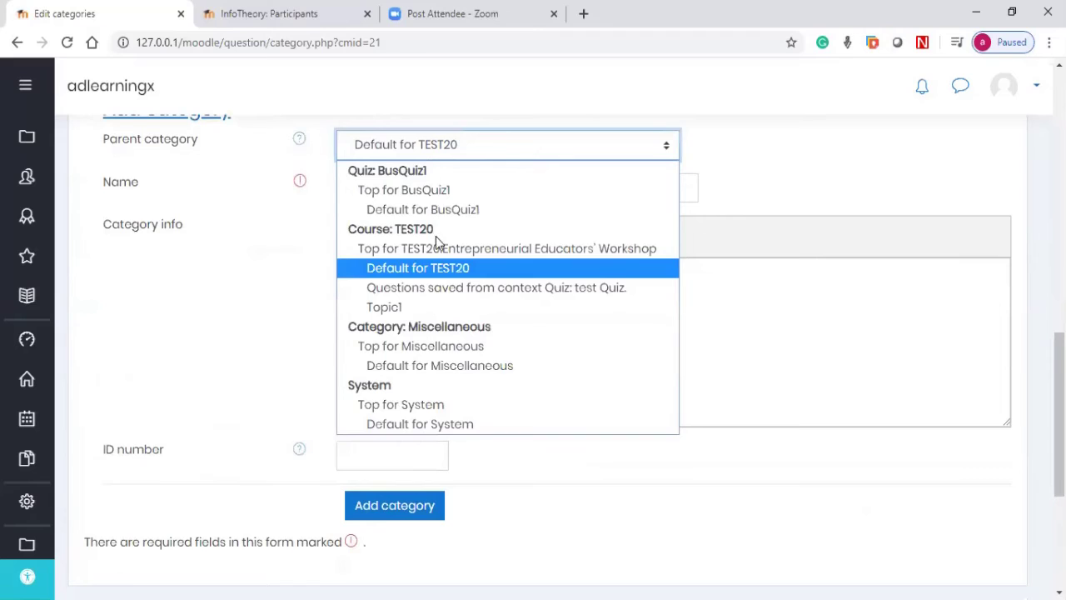
{"action": "left_click", "coordinate": [436, 248]}
{"action": "left_click", "coordinate": [401, 190]}
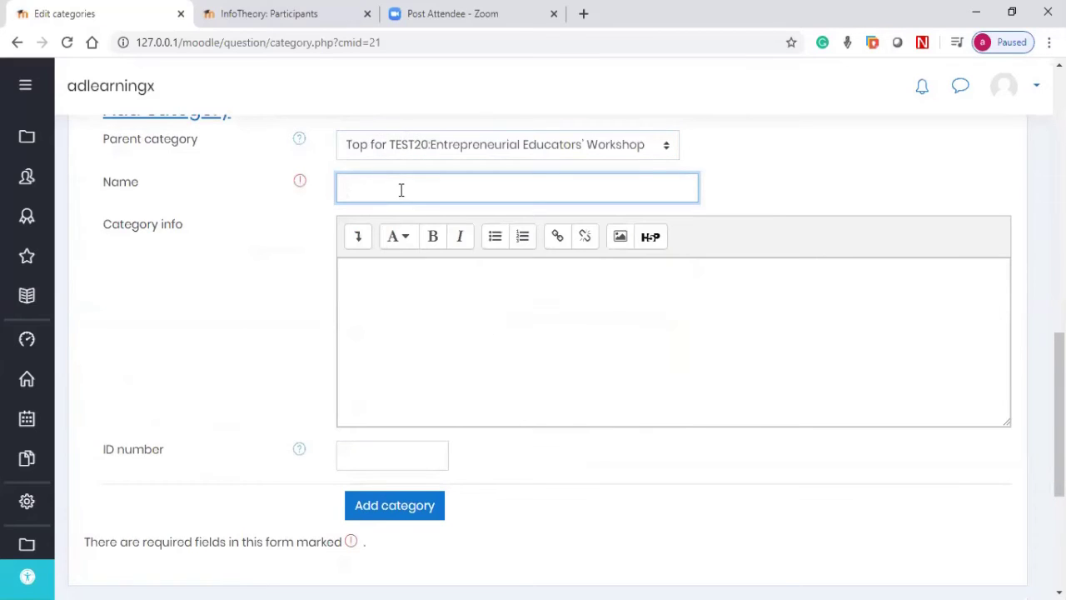
{"action": "type", "text": "Topic2"}
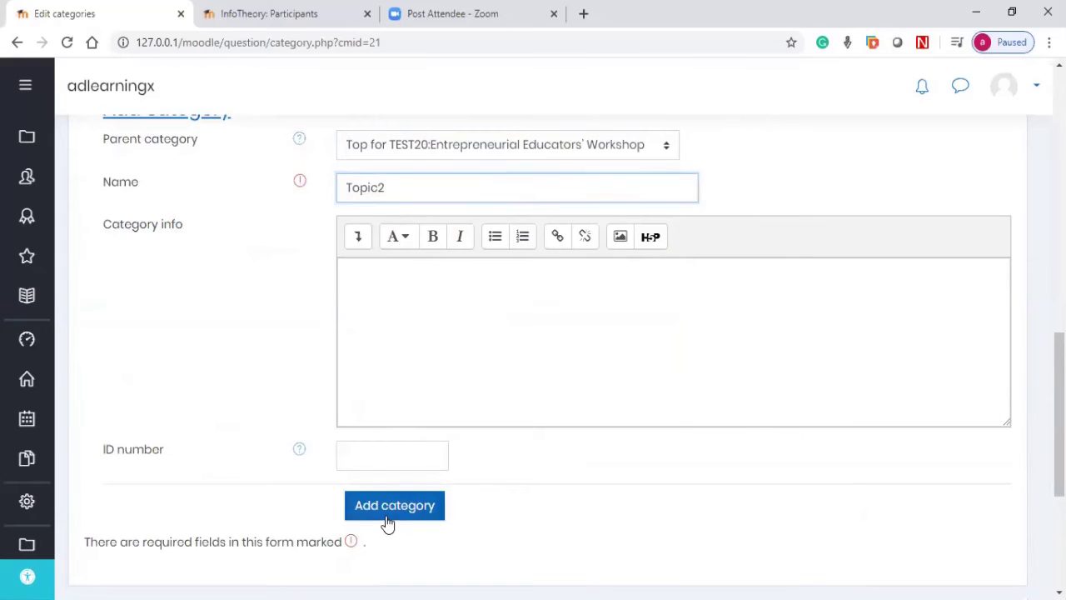
{"action": "left_click", "coordinate": [385, 512]}
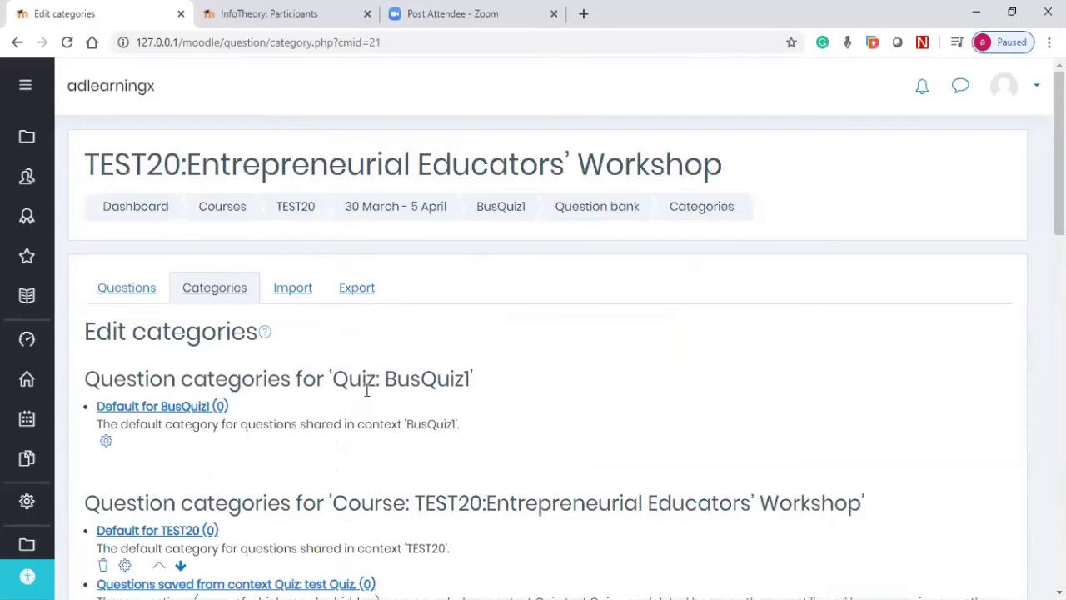
Step: Review the category list and select the 'Default for BusQuiz1' category text
{"action": "scroll", "coordinate": [366, 390], "scroll_direction": "down", "scroll_amount": 2}
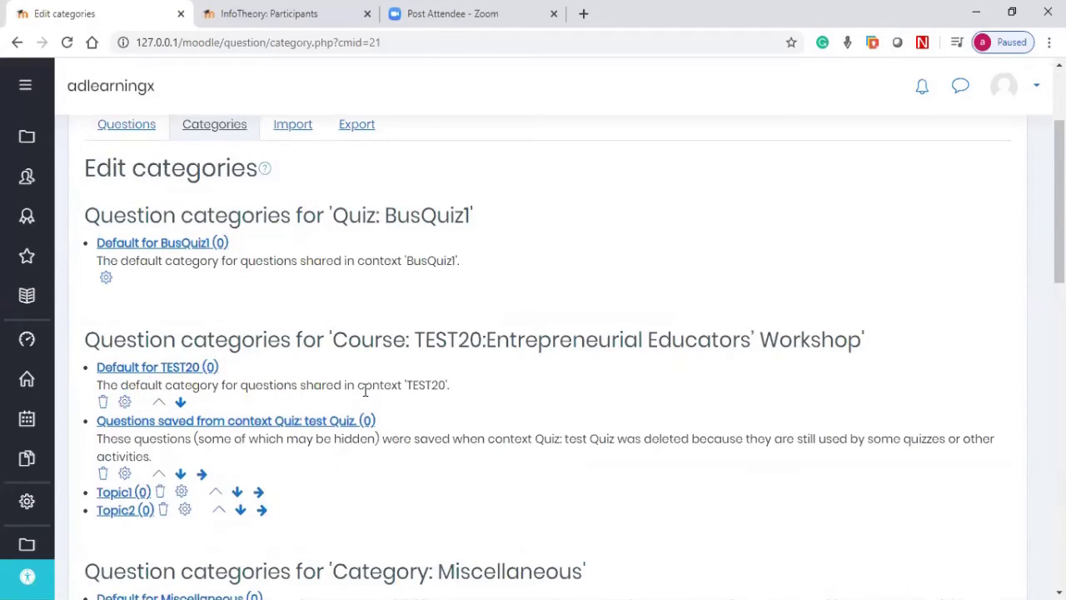
{"action": "scroll", "coordinate": [364, 386], "scroll_direction": "down", "scroll_amount": 2}
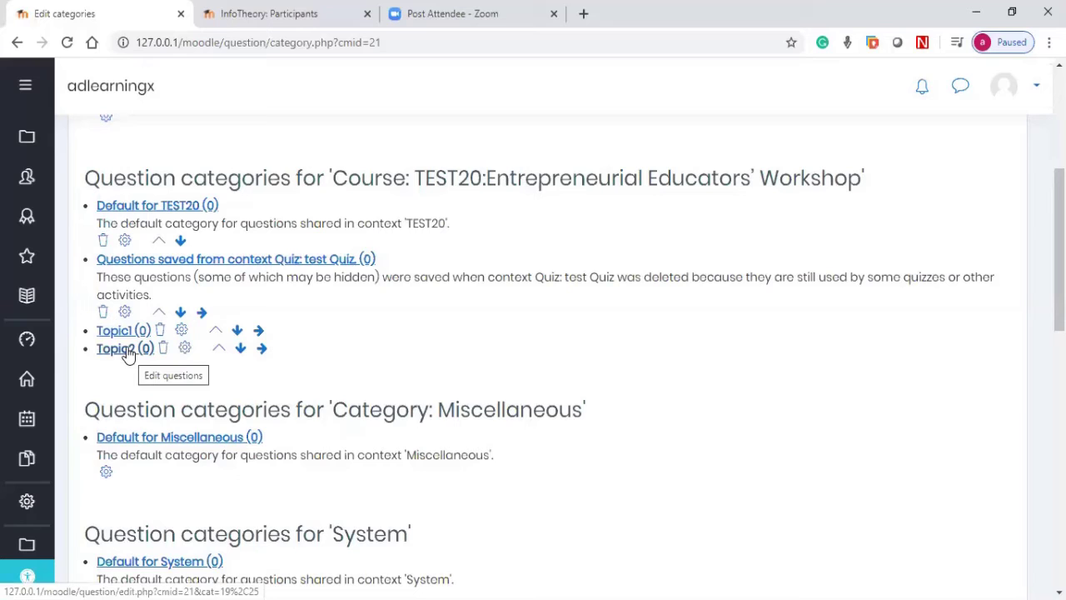
{"action": "scroll", "coordinate": [430, 307], "scroll_direction": "up", "scroll_amount": 2}
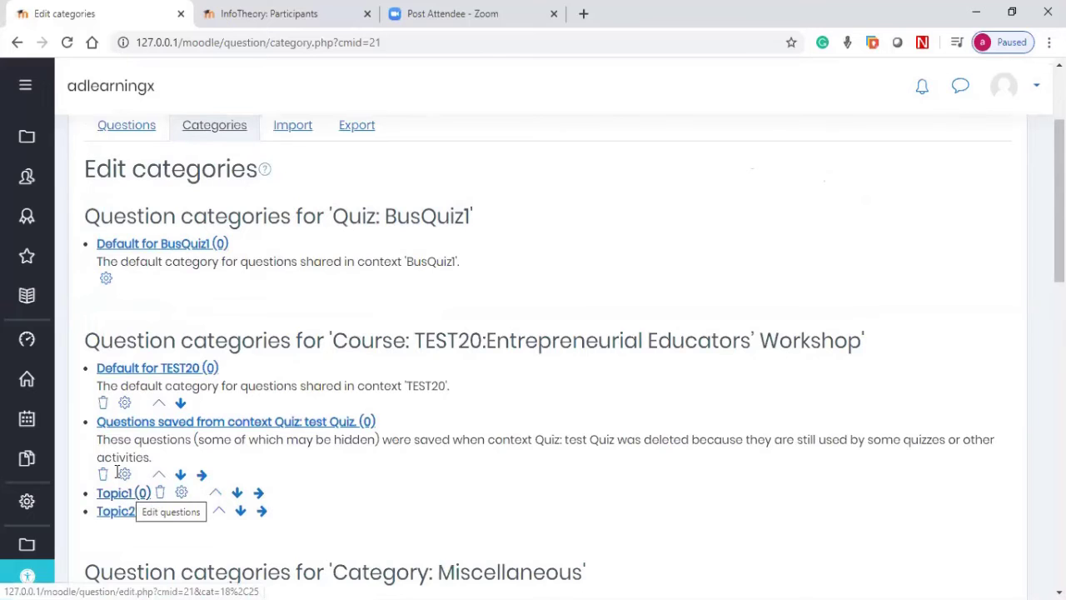
{"action": "scroll", "coordinate": [220, 258], "scroll_direction": "up", "scroll_amount": 2}
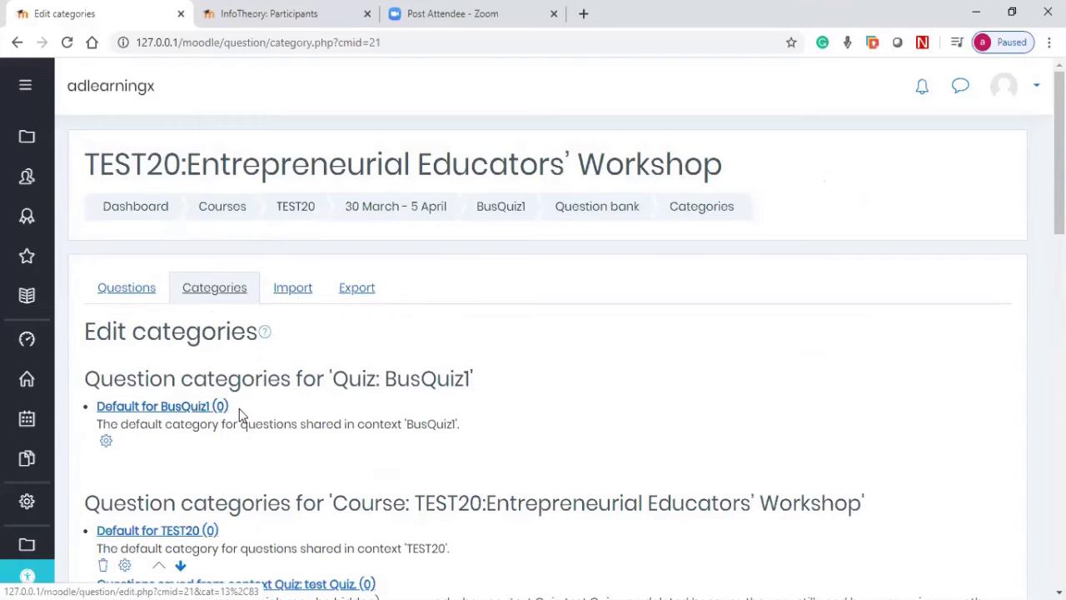
{"action": "left_click_drag", "start_coordinate": [245, 411], "coordinate": [98, 408]}
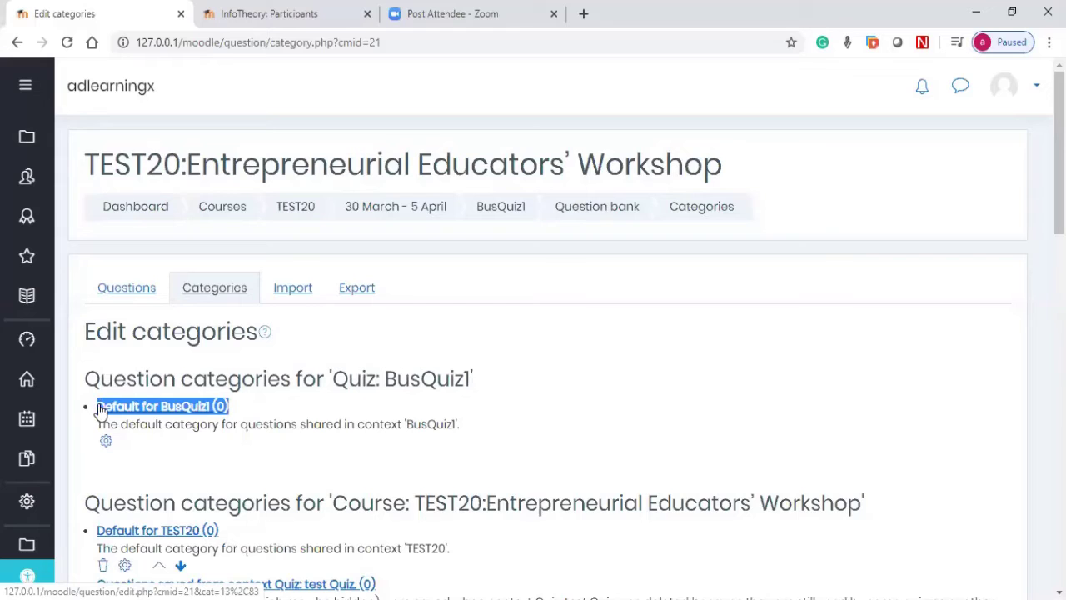
Step: Go to the question Import page and choose Aiken format as the file format
{"action": "left_click", "coordinate": [292, 297]}
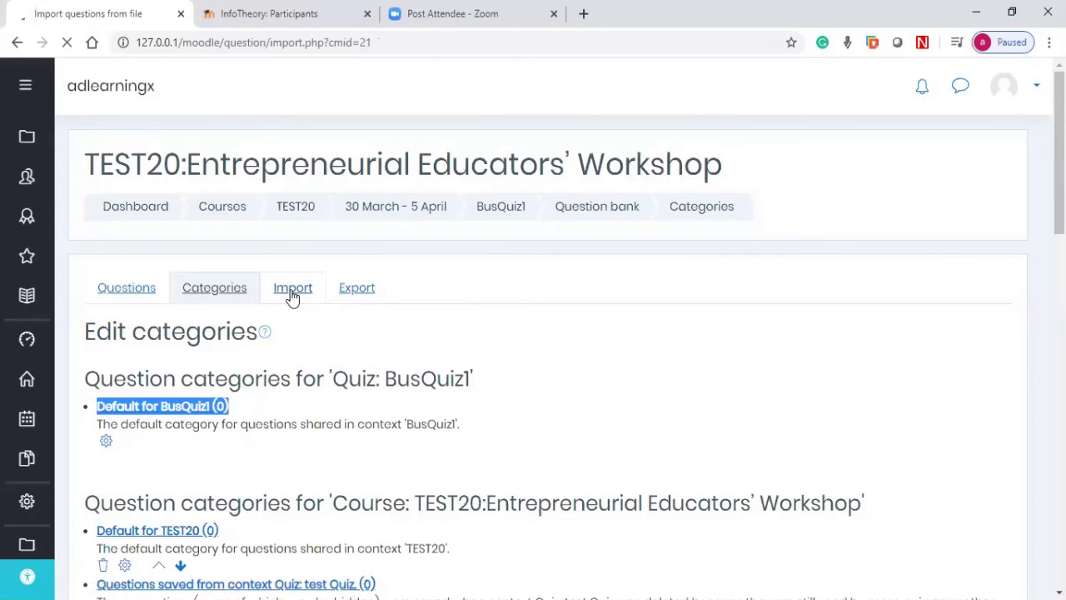
{"action": "scroll", "coordinate": [309, 269], "scroll_direction": "down", "scroll_amount": 2}
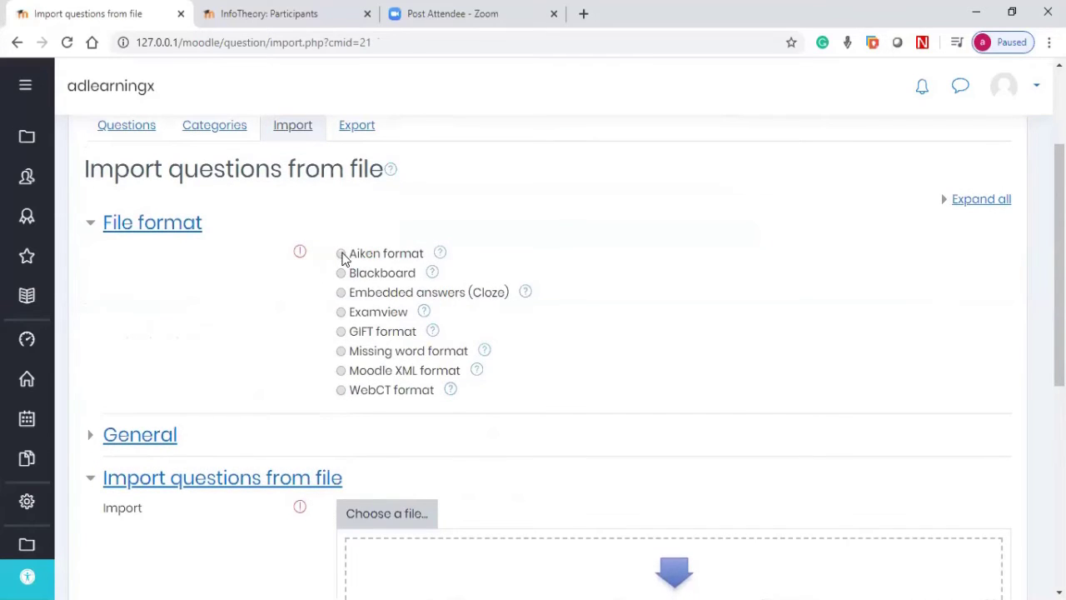
{"action": "left_click", "coordinate": [341, 254]}
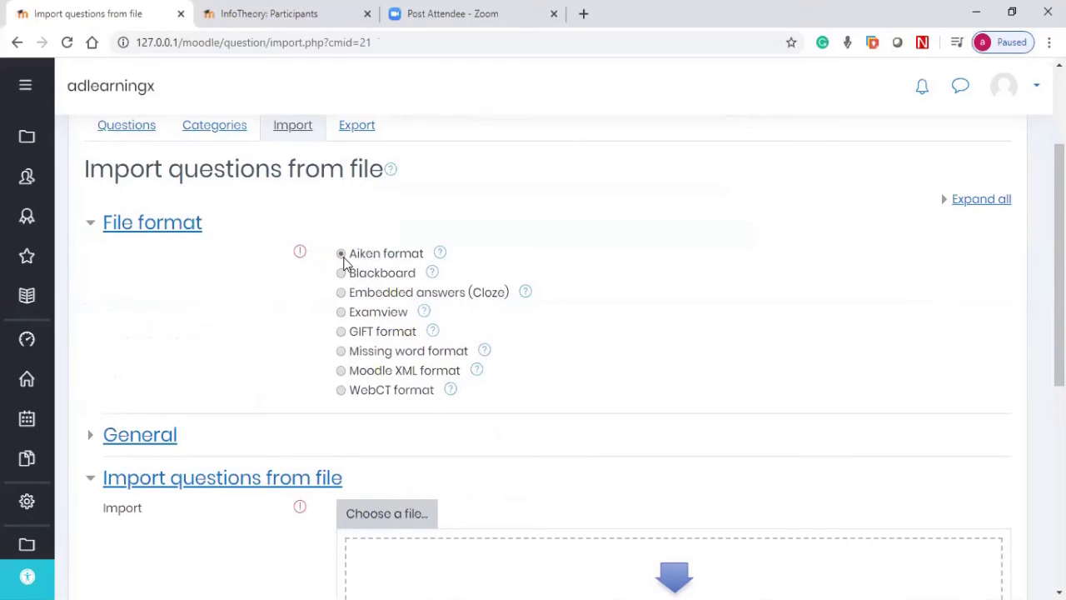
Step: Set the import category to Topic1 in the General import settings
{"action": "scroll", "coordinate": [269, 286], "scroll_direction": "down", "scroll_amount": 3}
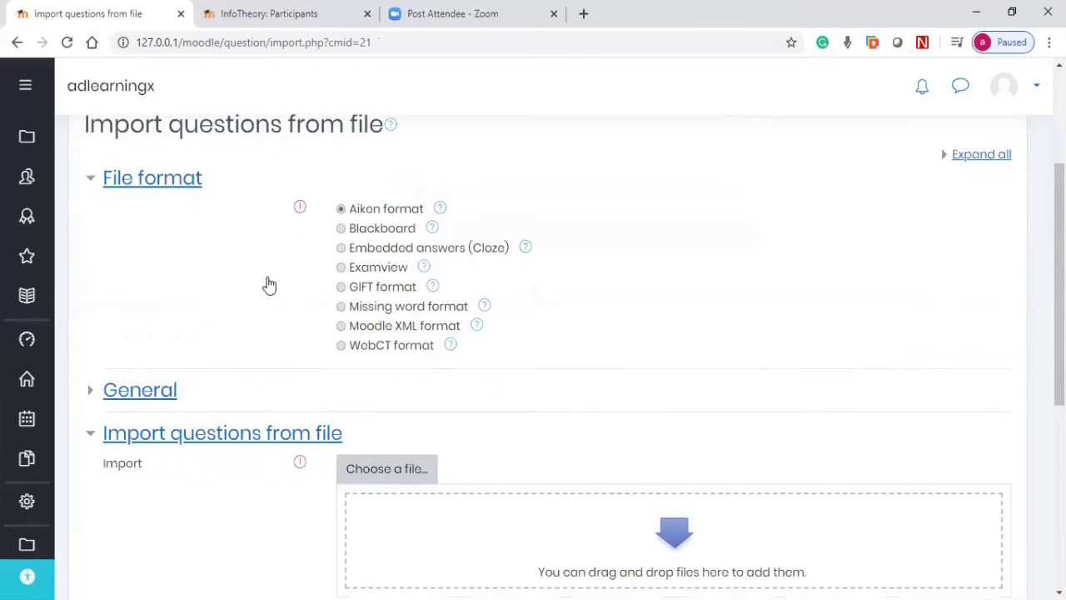
{"action": "left_click", "coordinate": [97, 196]}
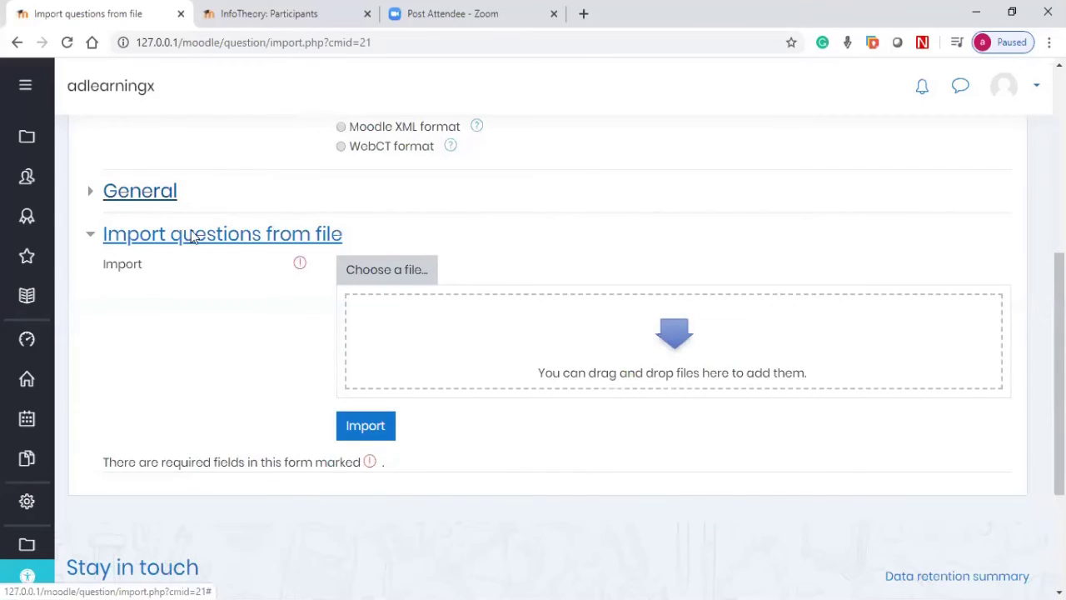
{"action": "left_click", "coordinate": [407, 235]}
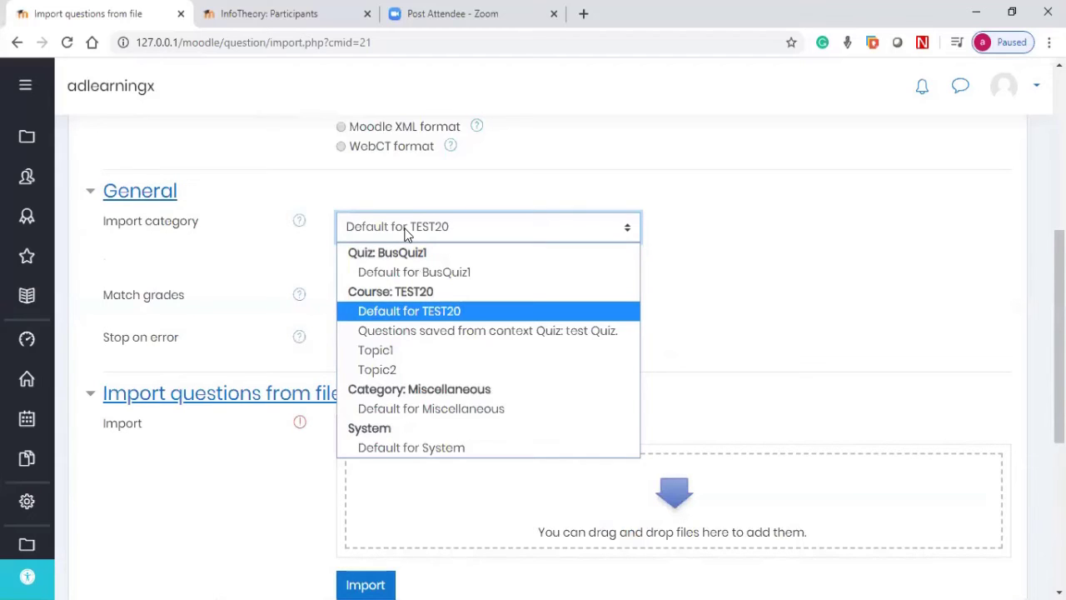
{"action": "left_click", "coordinate": [382, 351]}
Step: Attach AIKEN QUIZ FORMAT MOODLE2.txt as the import file and import its questions
{"action": "scroll", "coordinate": [240, 204], "scroll_direction": "down", "scroll_amount": 2}
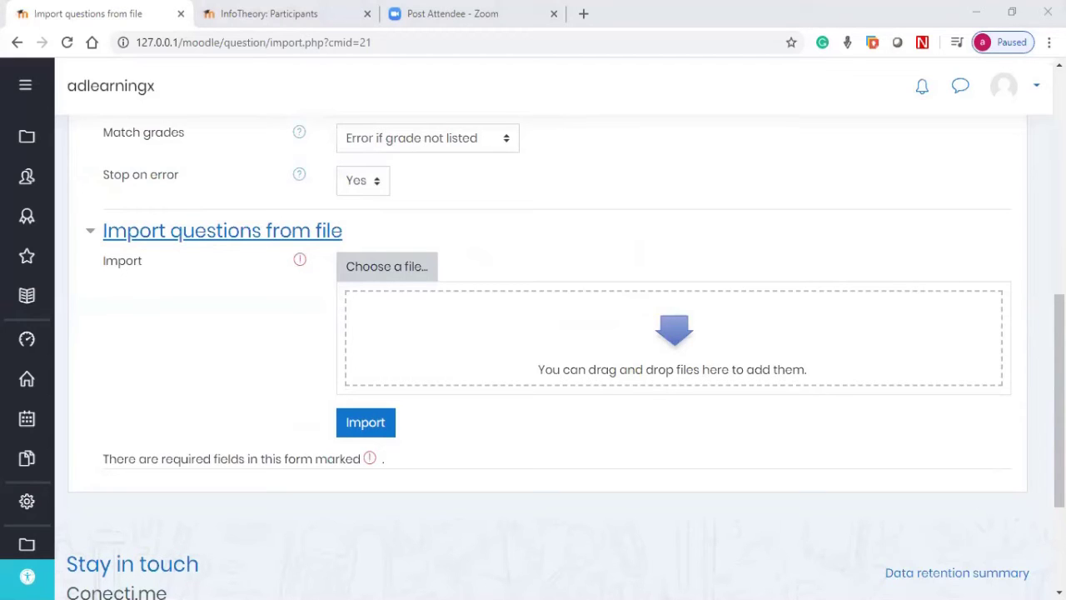
{"action": "left_click_drag", "start_coordinate": [1062, 321], "coordinate": [433, 320]}
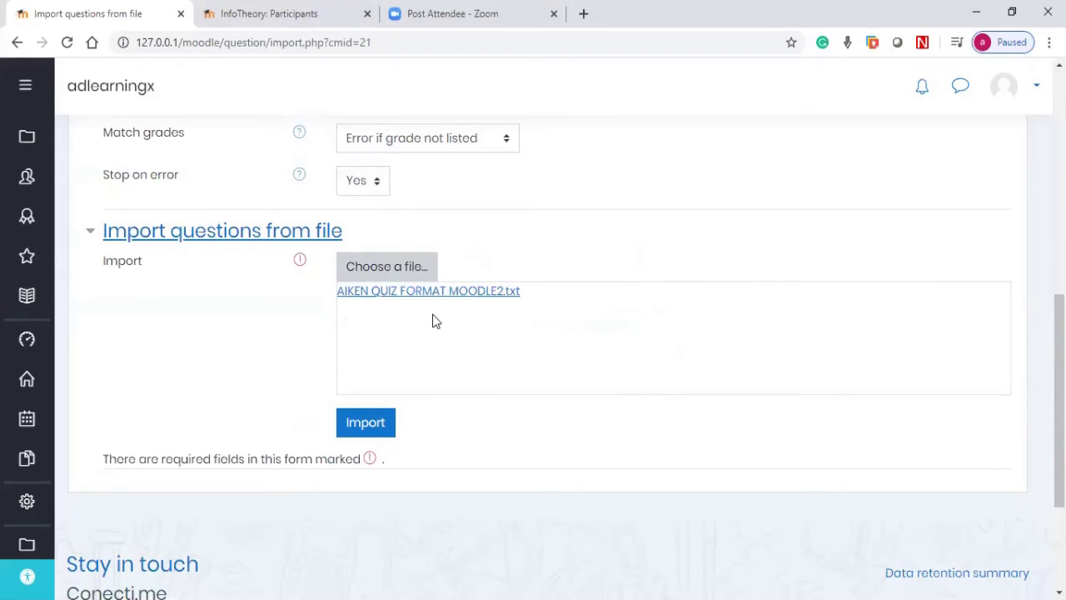
{"action": "left_click", "coordinate": [353, 267]}
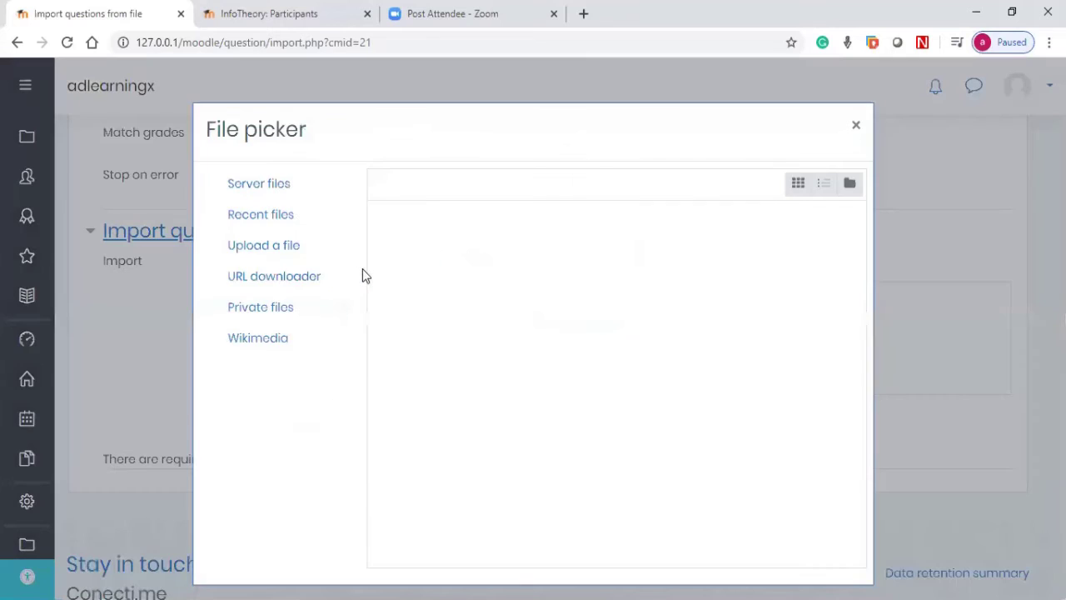
{"action": "left_click", "coordinate": [280, 249]}
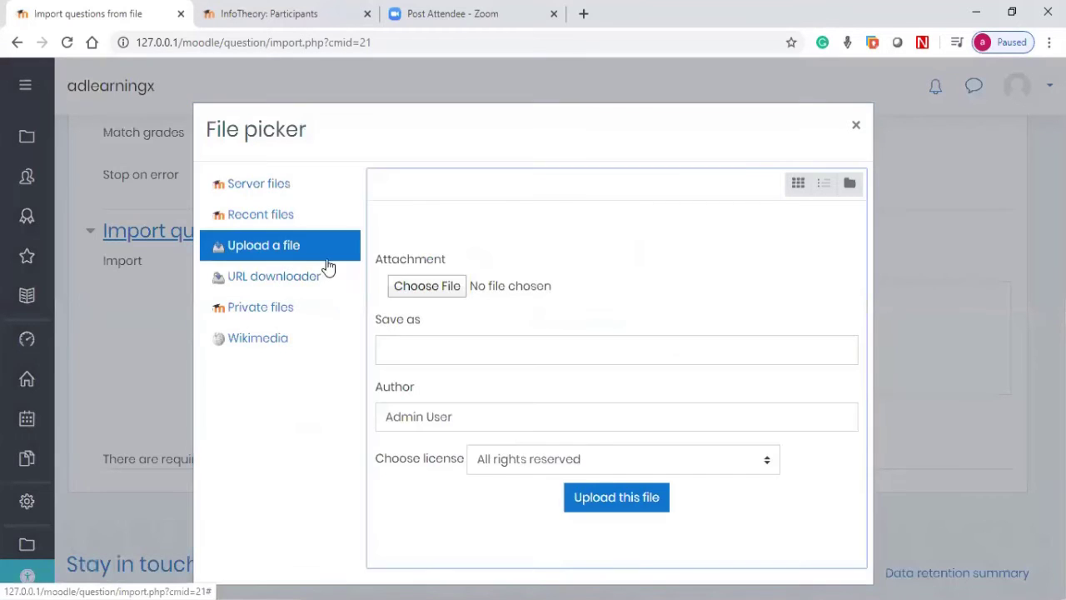
{"action": "left_click", "coordinate": [425, 286]}
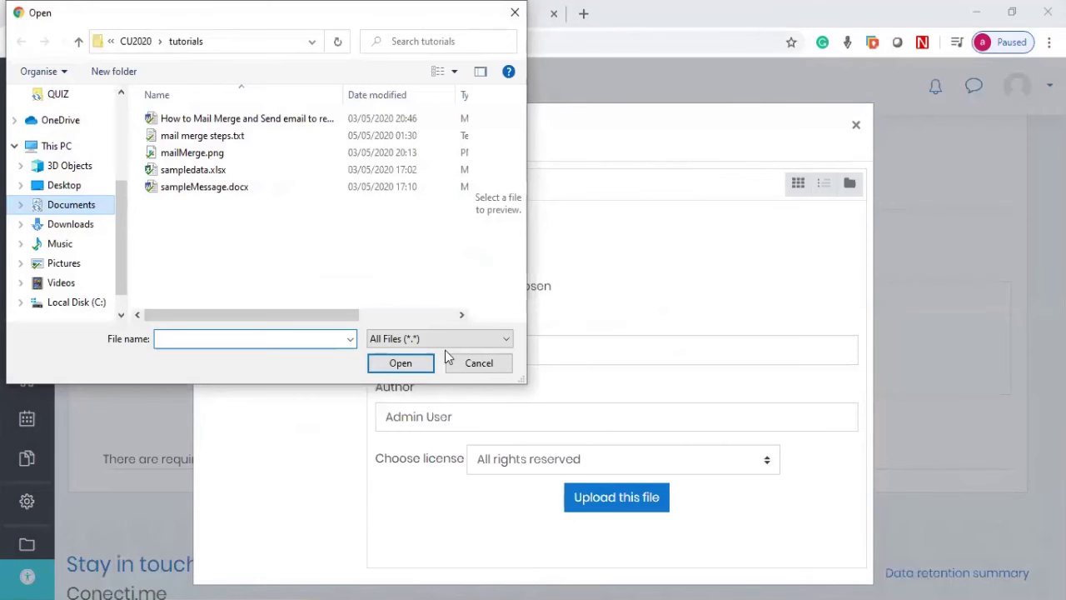
{"action": "left_click", "coordinate": [479, 363]}
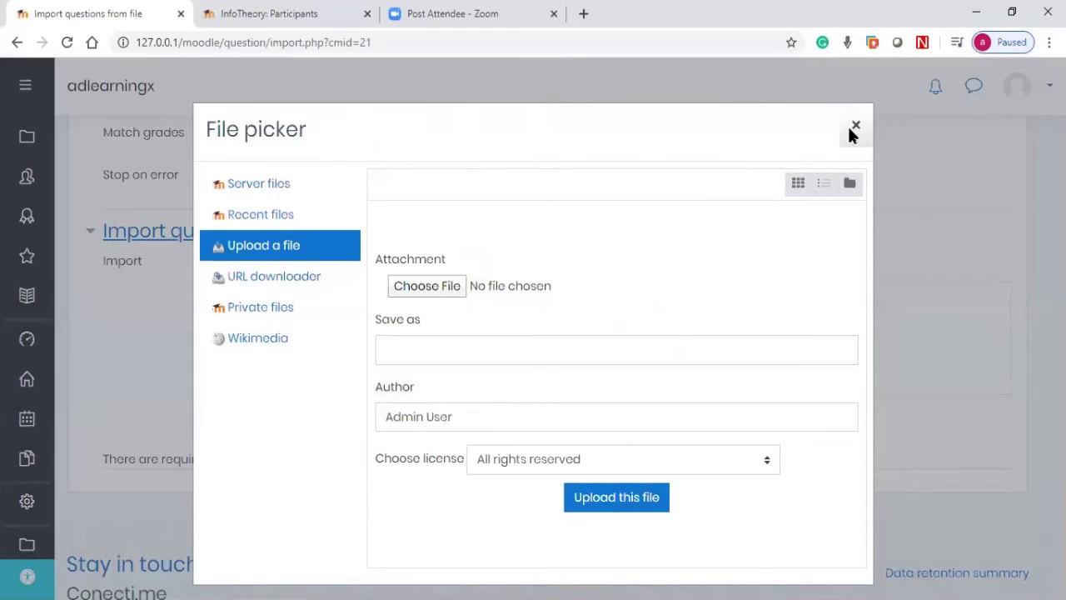
{"action": "left_click", "coordinate": [854, 126]}
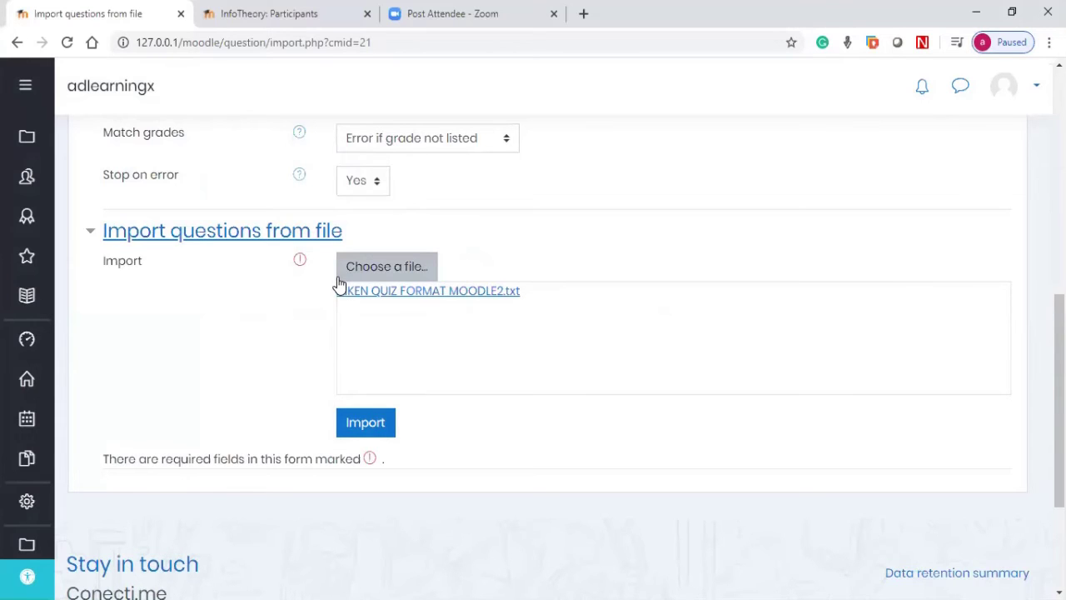
{"action": "left_click", "coordinate": [364, 427]}
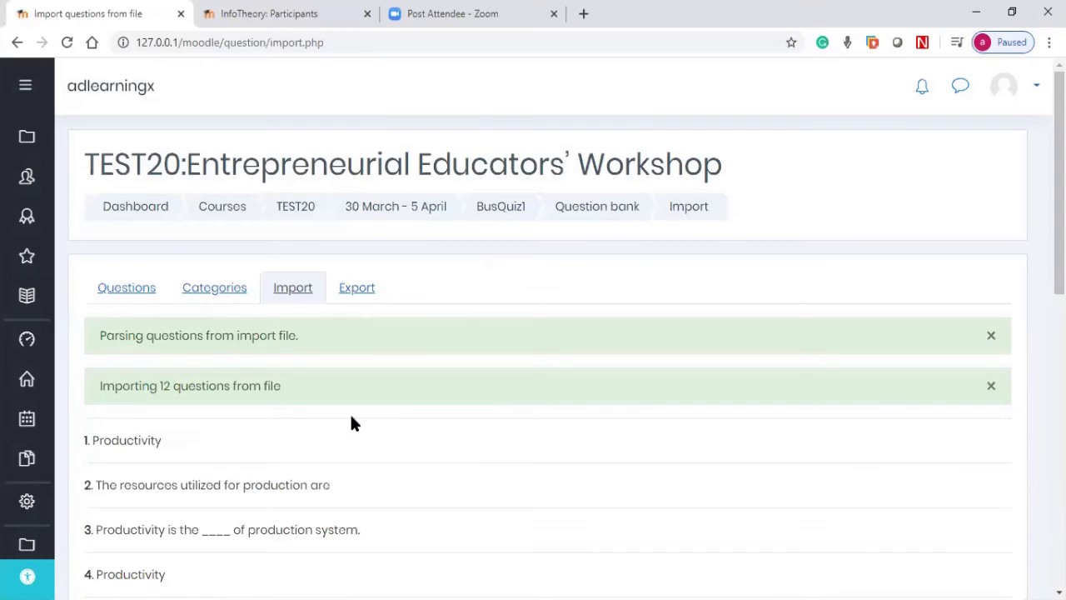
Step: Review the 12 imported productivity questions and continue to the Topic1 (12) question bank list
{"action": "scroll", "coordinate": [351, 419], "scroll_direction": "down", "scroll_amount": 2}
{"action": "scroll", "coordinate": [350, 419], "scroll_direction": "down", "scroll_amount": 2}
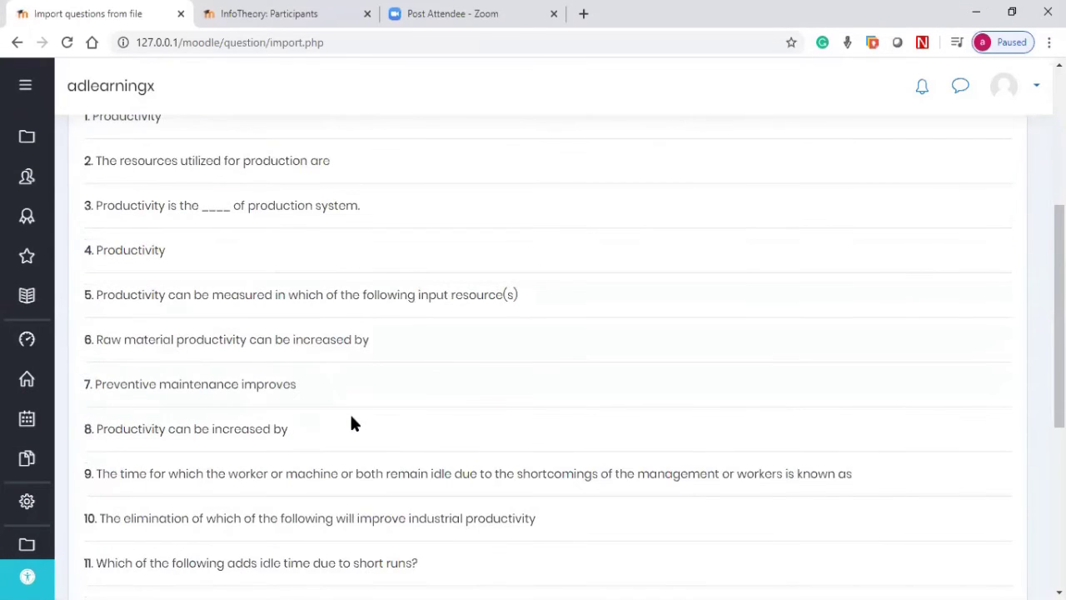
{"action": "scroll", "coordinate": [351, 421], "scroll_direction": "up", "scroll_amount": 3}
{"action": "scroll", "coordinate": [350, 421], "scroll_direction": "down", "scroll_amount": 3}
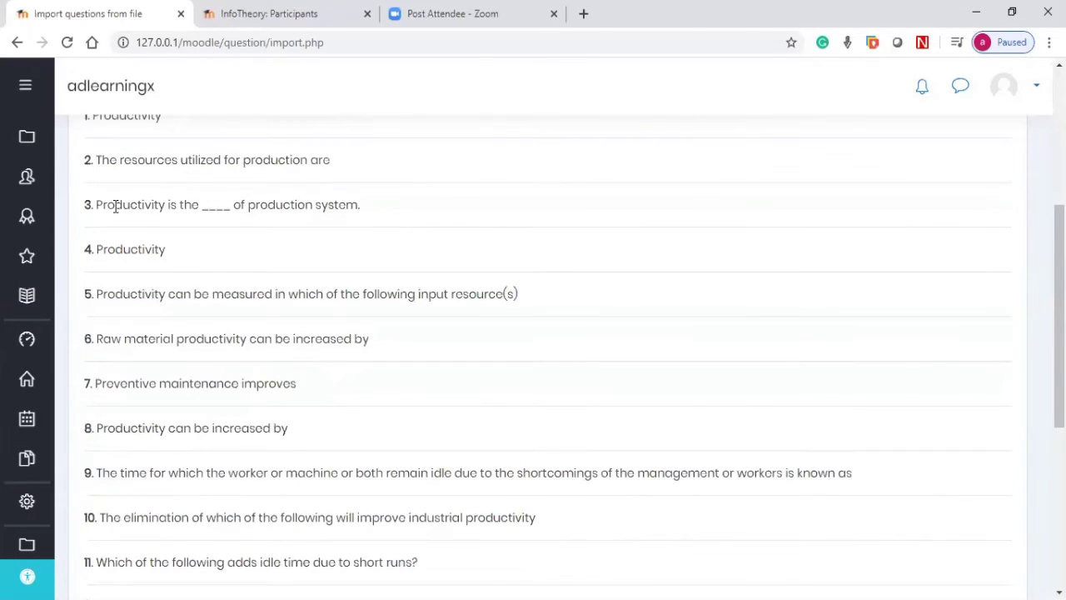
{"action": "scroll", "coordinate": [115, 209], "scroll_direction": "down", "scroll_amount": 3}
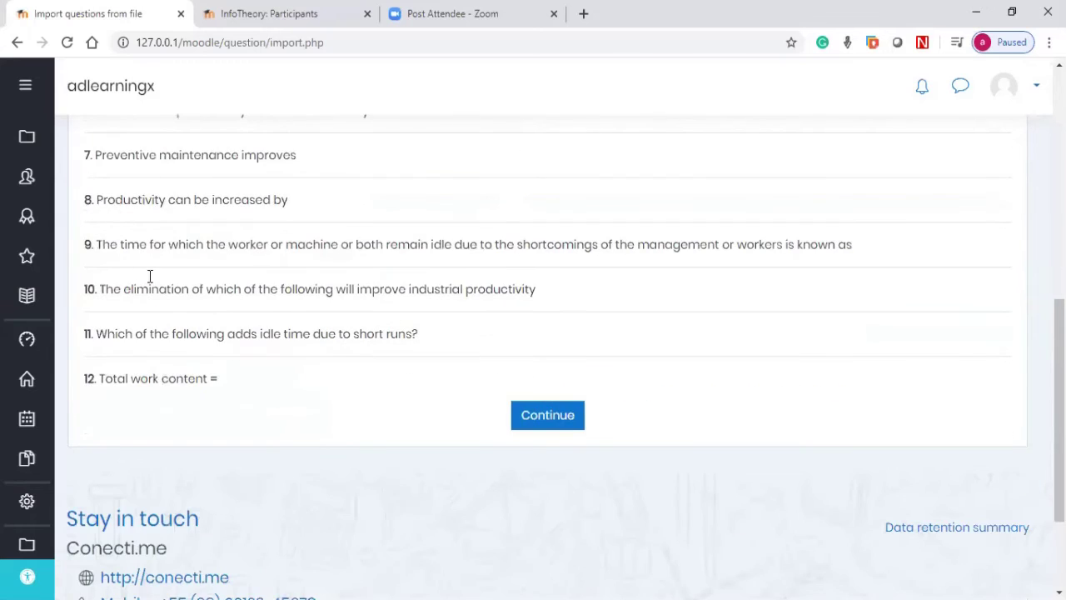
{"action": "scroll", "coordinate": [150, 276], "scroll_direction": "down", "scroll_amount": 1}
{"action": "left_click", "coordinate": [549, 327]}
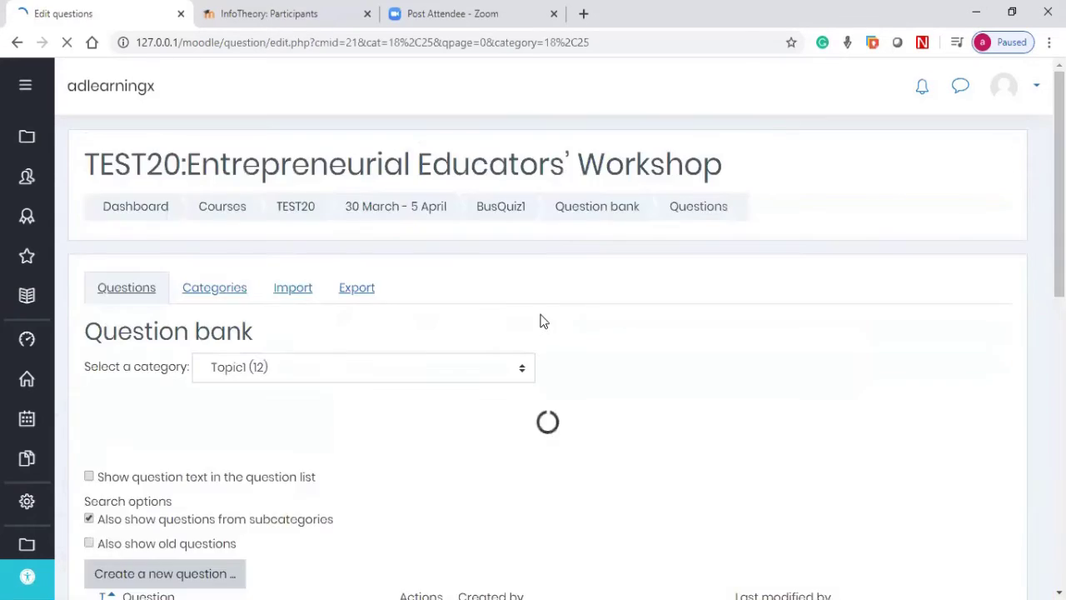
{"action": "scroll", "coordinate": [520, 315], "scroll_direction": "down", "scroll_amount": 2}
{"action": "scroll", "coordinate": [386, 314], "scroll_direction": "down", "scroll_amount": 4}
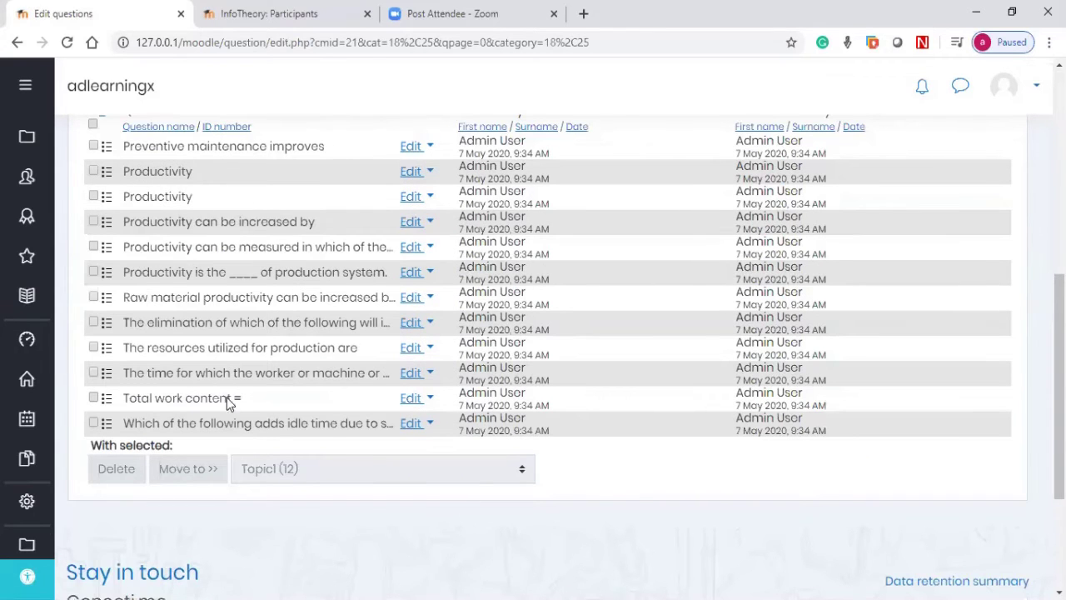
Step: Preview 'Preventive maintenance improves' with correct responses filled in, then close the preview
{"action": "left_click", "coordinate": [430, 147]}
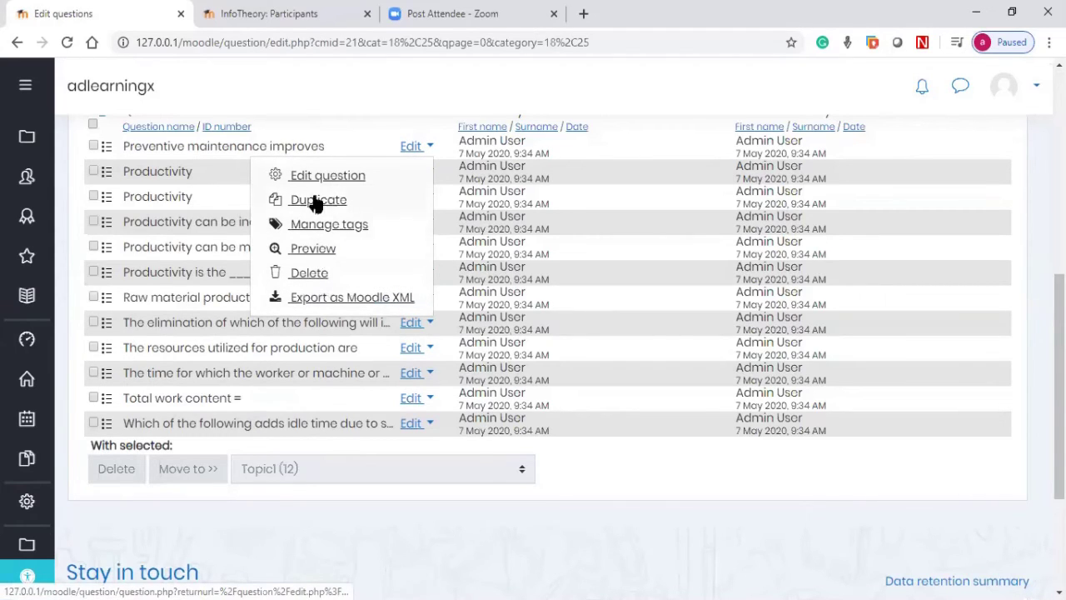
{"action": "left_click", "coordinate": [313, 249]}
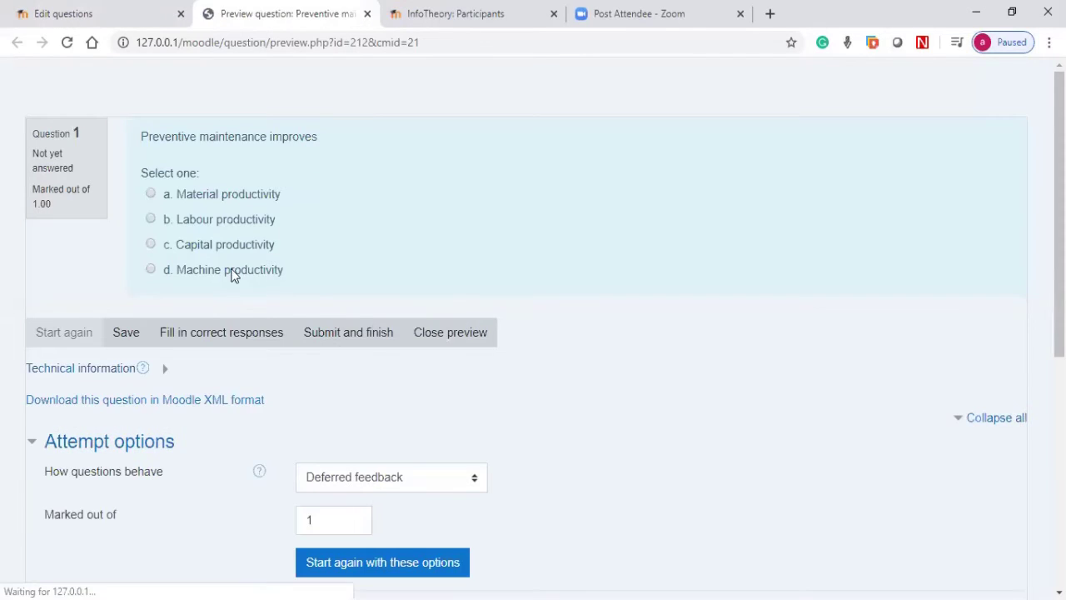
{"action": "left_click", "coordinate": [223, 334]}
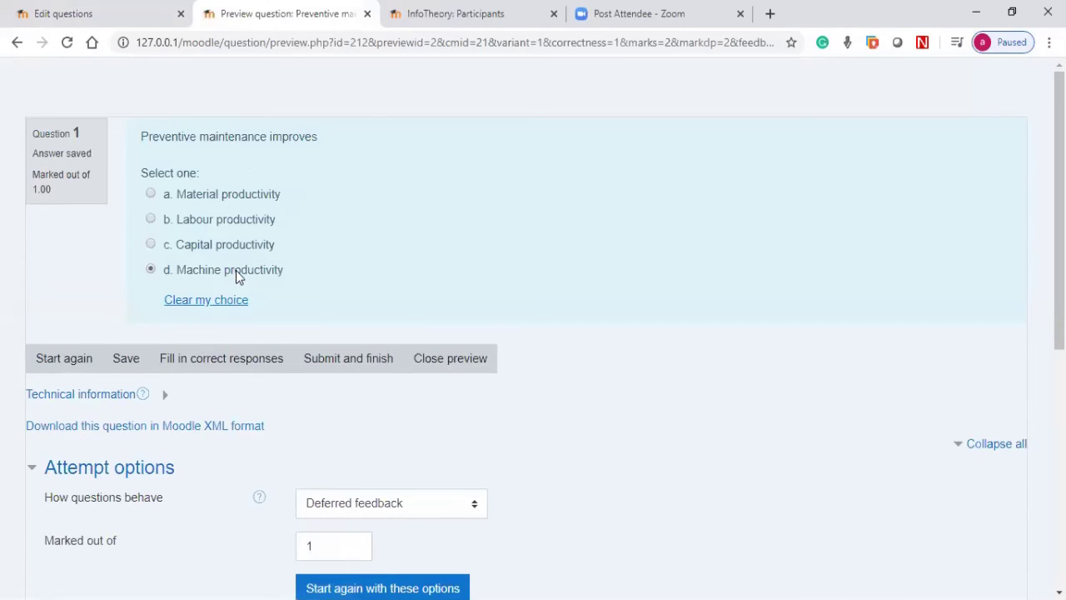
{"action": "left_click", "coordinate": [442, 359]}
Step: Go to the Import questions from file page
{"action": "scroll", "coordinate": [287, 258], "scroll_direction": "up", "scroll_amount": 3}
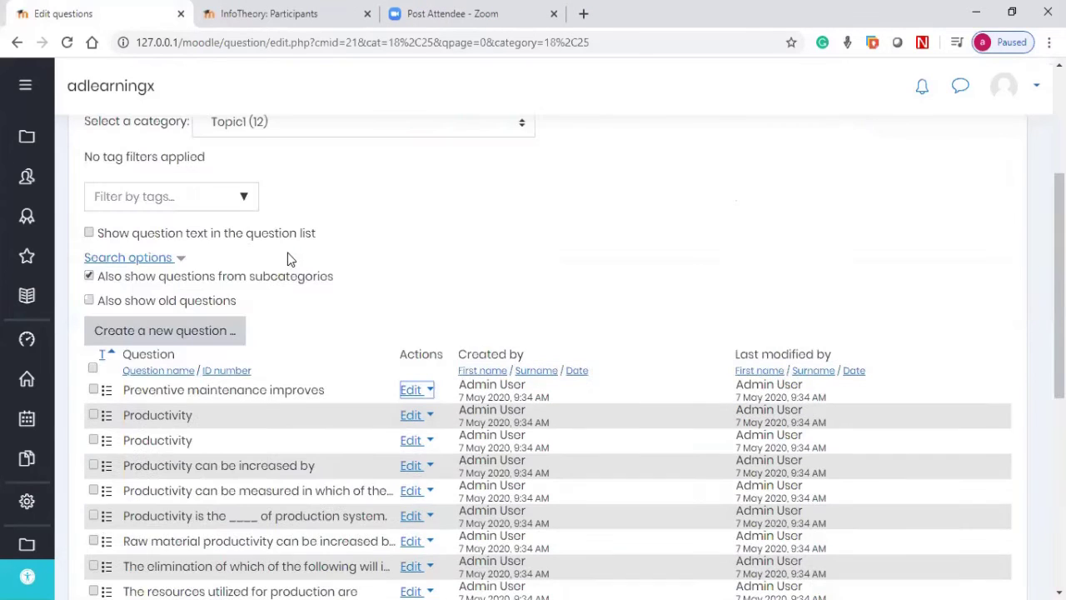
{"action": "scroll", "coordinate": [291, 267], "scroll_direction": "up", "scroll_amount": 3}
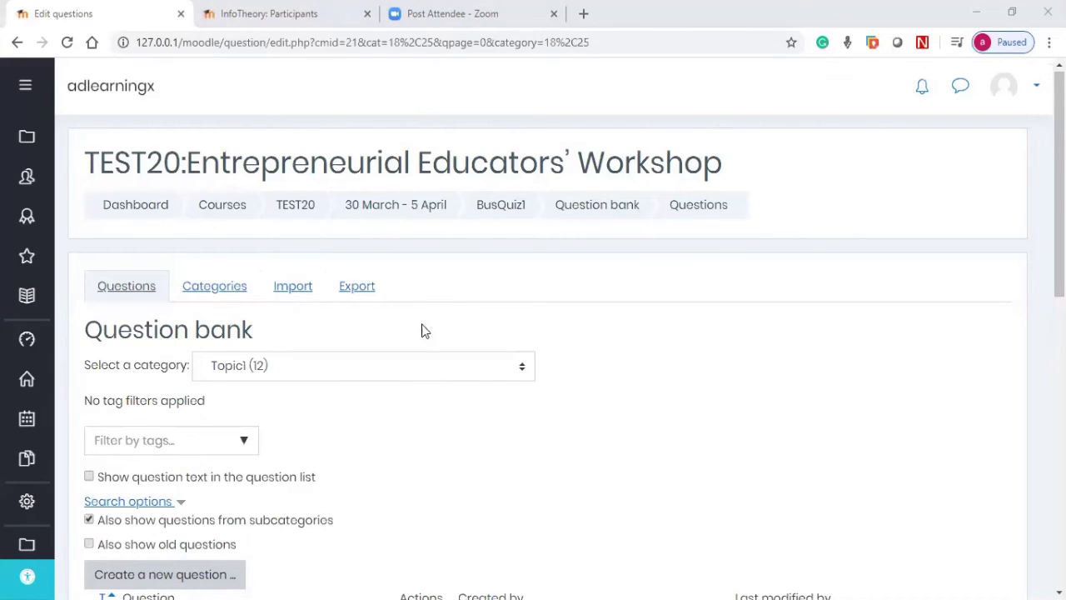
{"action": "left_click", "coordinate": [293, 286]}
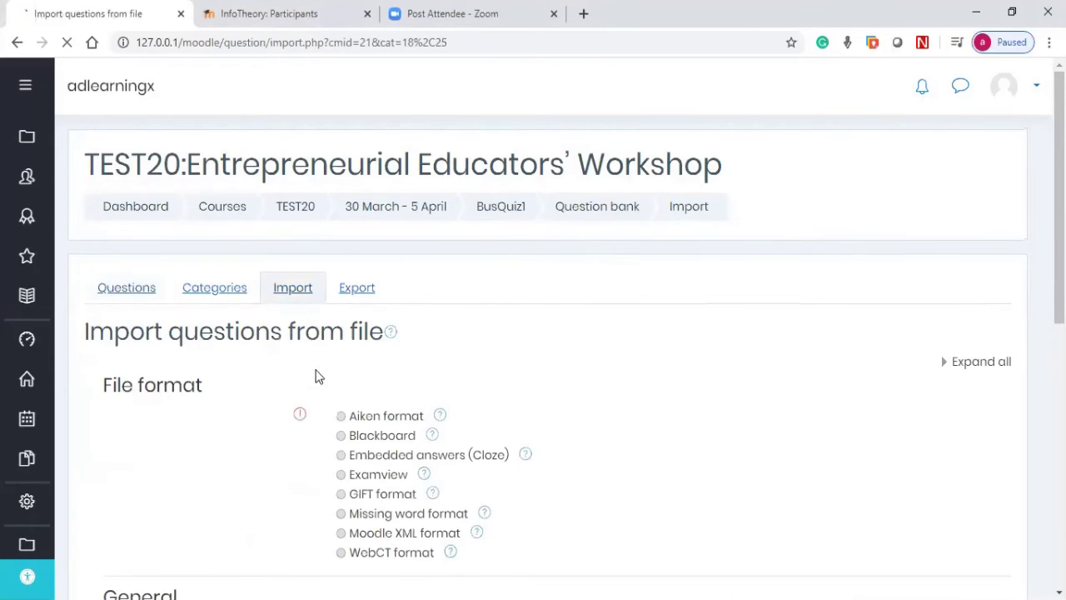
Step: Choose Aiken format and set the import category to Topic2
{"action": "scroll", "coordinate": [329, 333], "scroll_direction": "down", "scroll_amount": 2}
{"action": "left_click", "coordinate": [340, 259]}
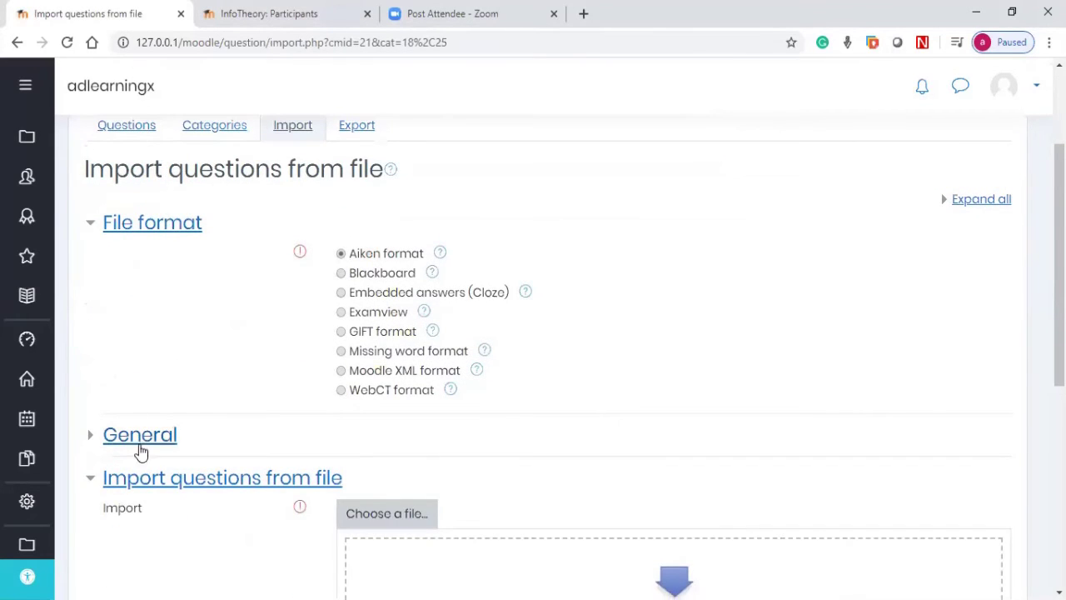
{"action": "left_click", "coordinate": [138, 442]}
{"action": "scroll", "coordinate": [426, 403], "scroll_direction": "down", "scroll_amount": 2}
{"action": "left_click", "coordinate": [426, 326]}
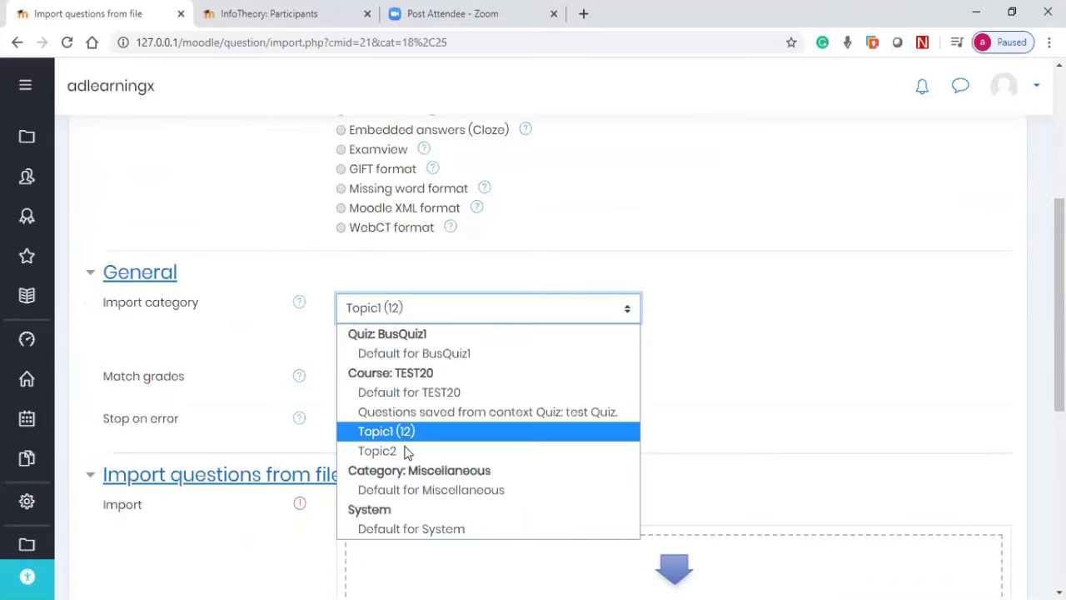
{"action": "left_click", "coordinate": [377, 451]}
Step: Import the 4 capital market questions from AIKEN QUIZ FORMAT MOODLE.txt
{"action": "scroll", "coordinate": [199, 450], "scroll_direction": "down", "scroll_amount": 1}
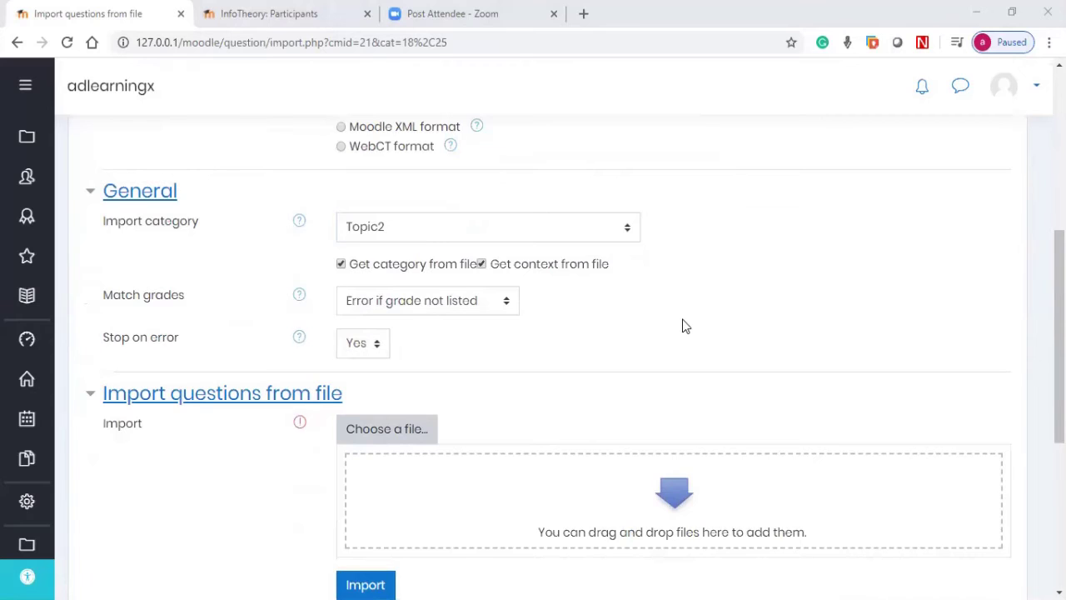
{"action": "key", "text": "Return"}
{"action": "scroll", "coordinate": [358, 483], "scroll_direction": "down", "scroll_amount": 2}
{"action": "left_click", "coordinate": [363, 429]}
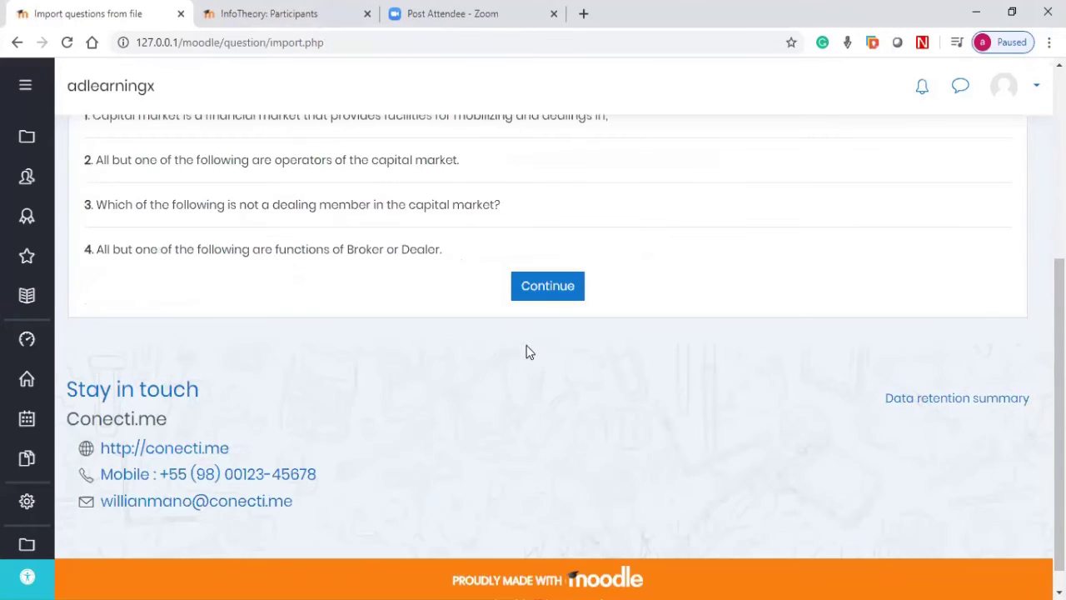
{"action": "scroll", "coordinate": [516, 346], "scroll_direction": "up", "scroll_amount": 2}
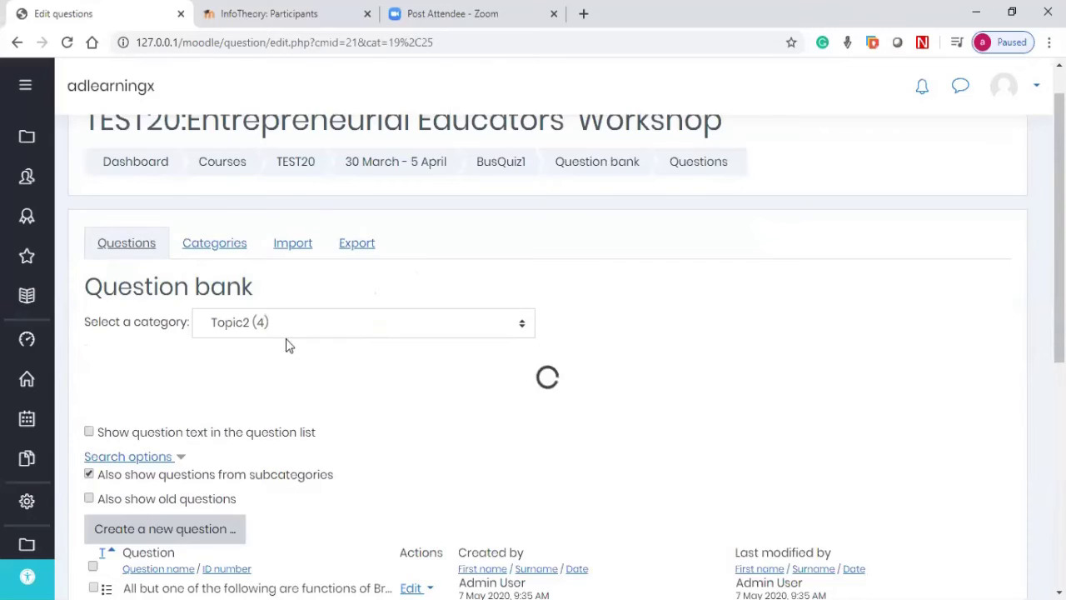
Step: Keep Topic2 as the category, then open the BusQuiz1 quiz page with no questions yet
{"action": "left_click", "coordinate": [286, 332]}
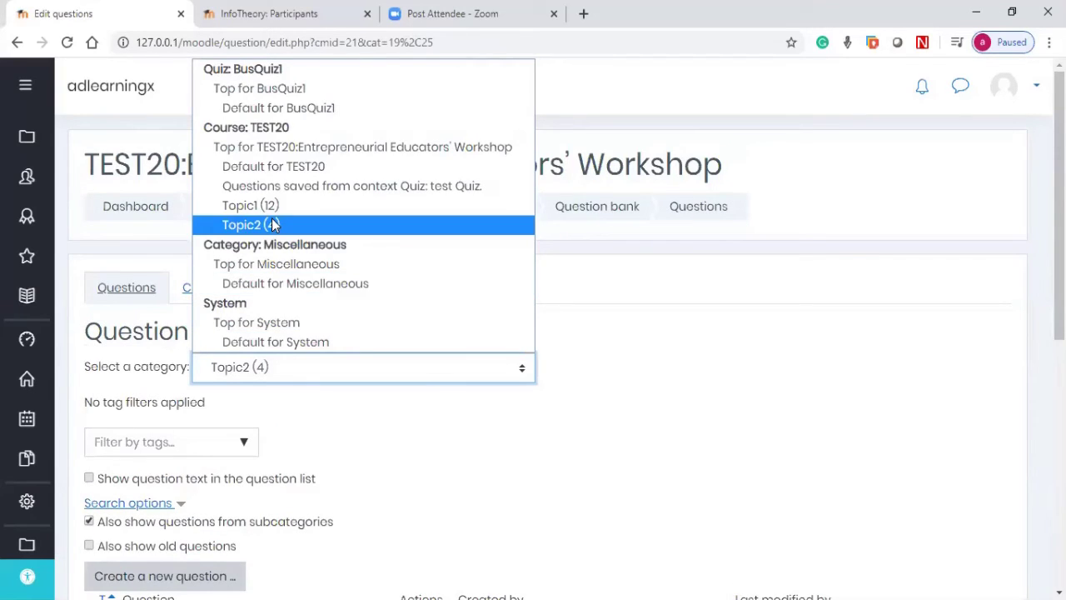
{"action": "left_click", "coordinate": [643, 426]}
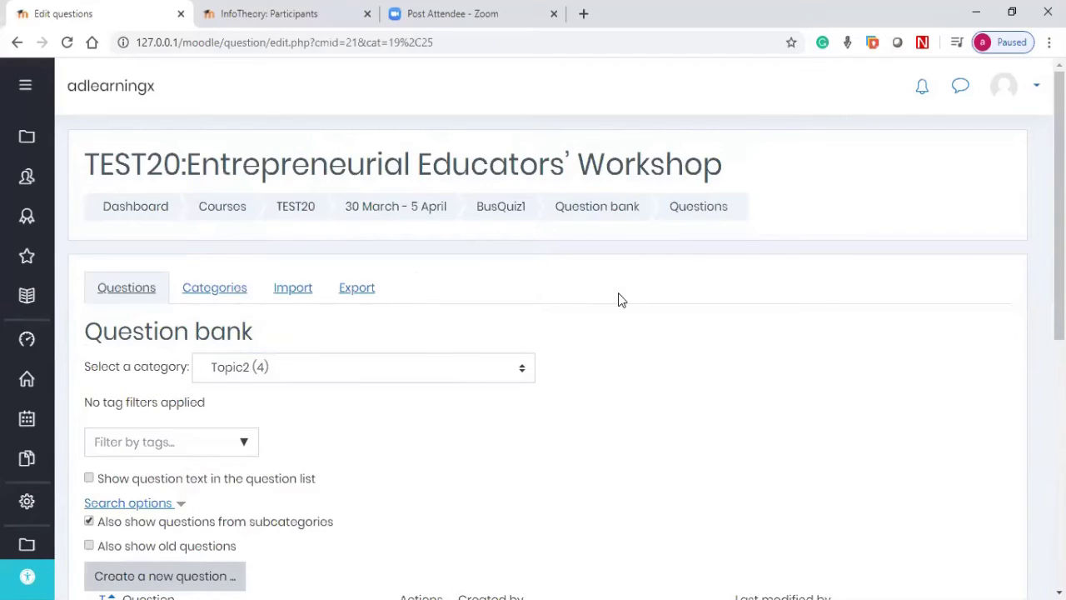
{"action": "left_click", "coordinate": [496, 214]}
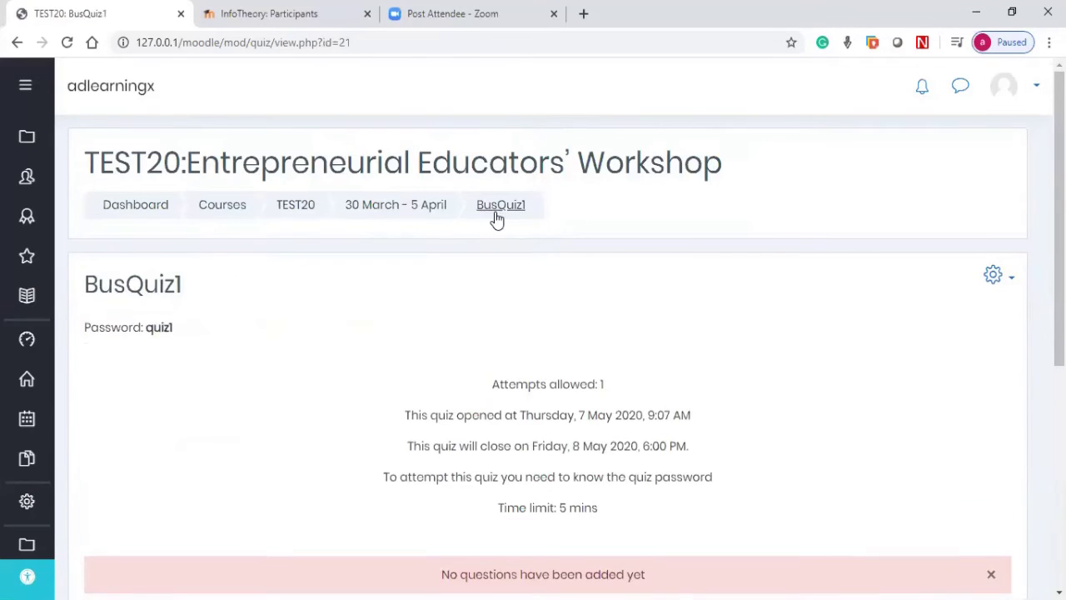
{"action": "scroll", "coordinate": [562, 265], "scroll_direction": "down", "scroll_amount": 3}
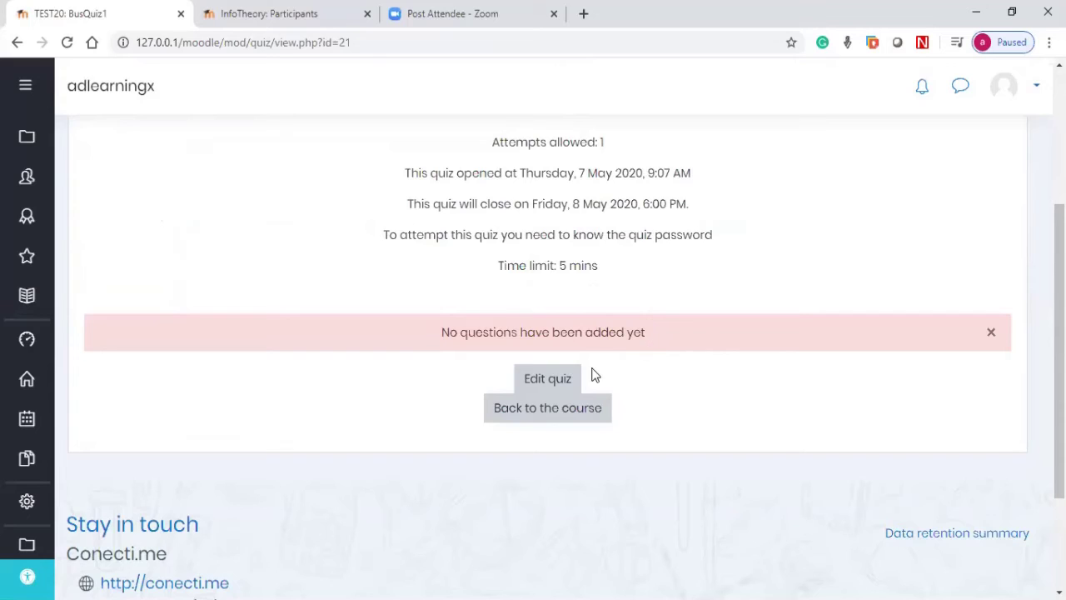
Step: Change BusQuiz1's maximum grade from 10 to 15 and save it
{"action": "left_click", "coordinate": [548, 380]}
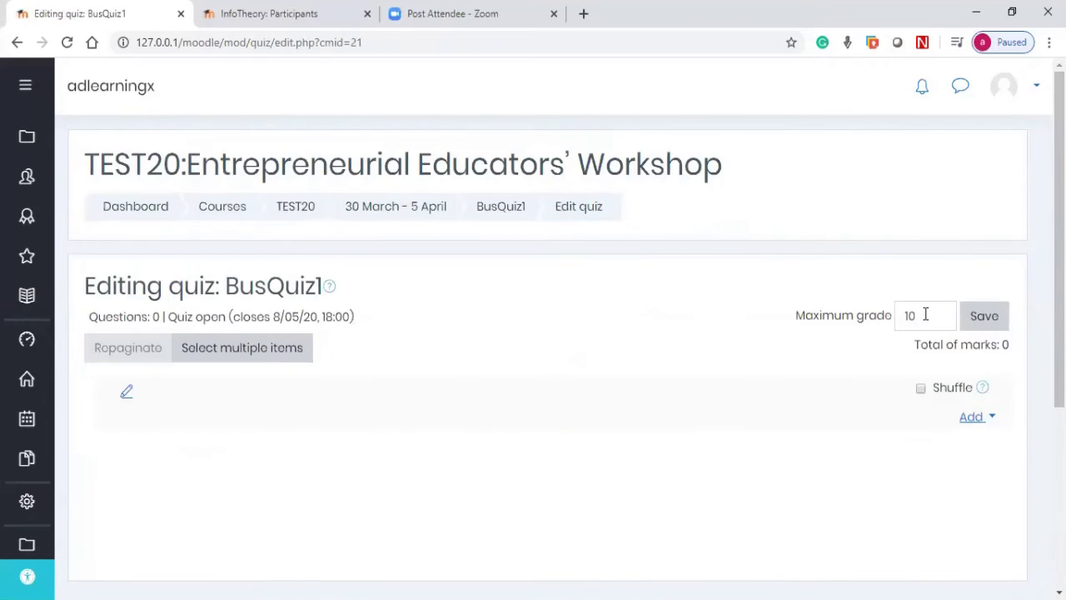
{"action": "left_click", "coordinate": [926, 314]}
{"action": "left_click_drag", "start_coordinate": [797, 314], "coordinate": [913, 314]}
{"action": "left_click", "coordinate": [916, 314]}
{"action": "double_click", "coordinate": [912, 314]}
{"action": "type", "text": "15"}
{"action": "left_click", "coordinate": [983, 323]}
{"action": "left_click_drag", "start_coordinate": [919, 315], "coordinate": [900, 315]}
{"action": "left_click", "coordinate": [862, 375]}
Step: Turn on shuffling of the quiz questions and show the add-question options
{"action": "left_click", "coordinate": [922, 389]}
{"action": "scroll", "coordinate": [922, 392], "scroll_direction": "down", "scroll_amount": 1}
{"action": "scroll", "coordinate": [955, 376], "scroll_direction": "down", "scroll_amount": 1}
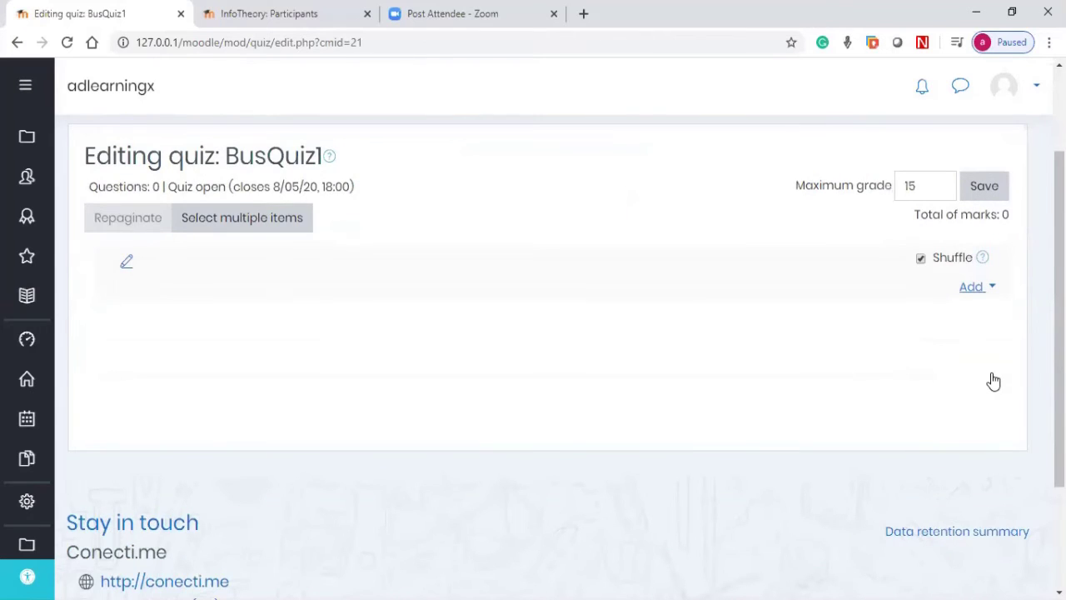
{"action": "scroll", "coordinate": [996, 381], "scroll_direction": "up", "scroll_amount": 1}
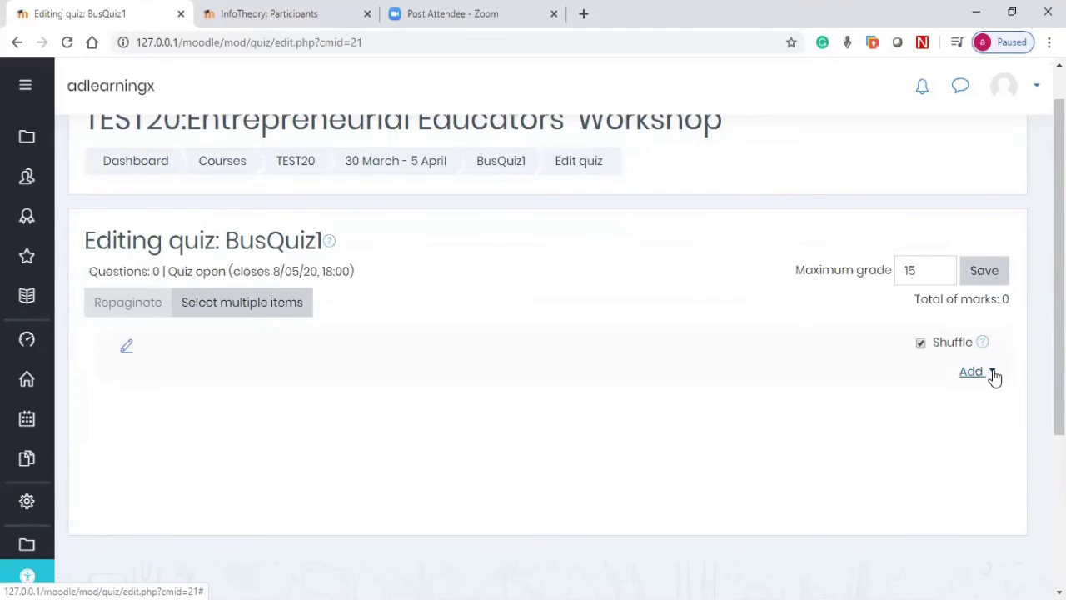
{"action": "left_click", "coordinate": [993, 373]}
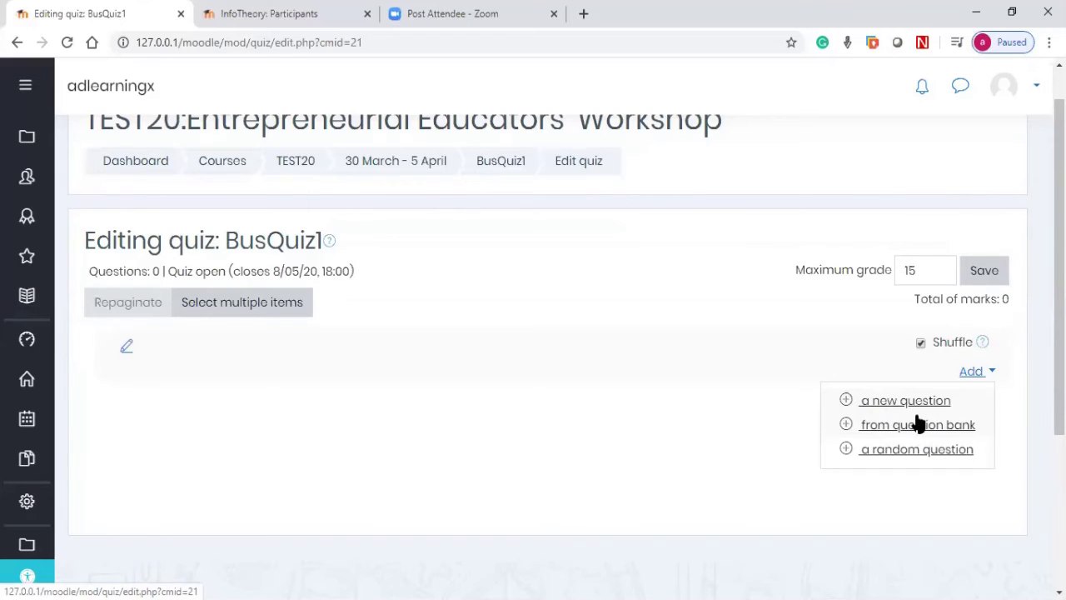
Step: Add 10 random questions drawn from the Topic1 (12) category to the quiz
{"action": "left_click", "coordinate": [879, 450]}
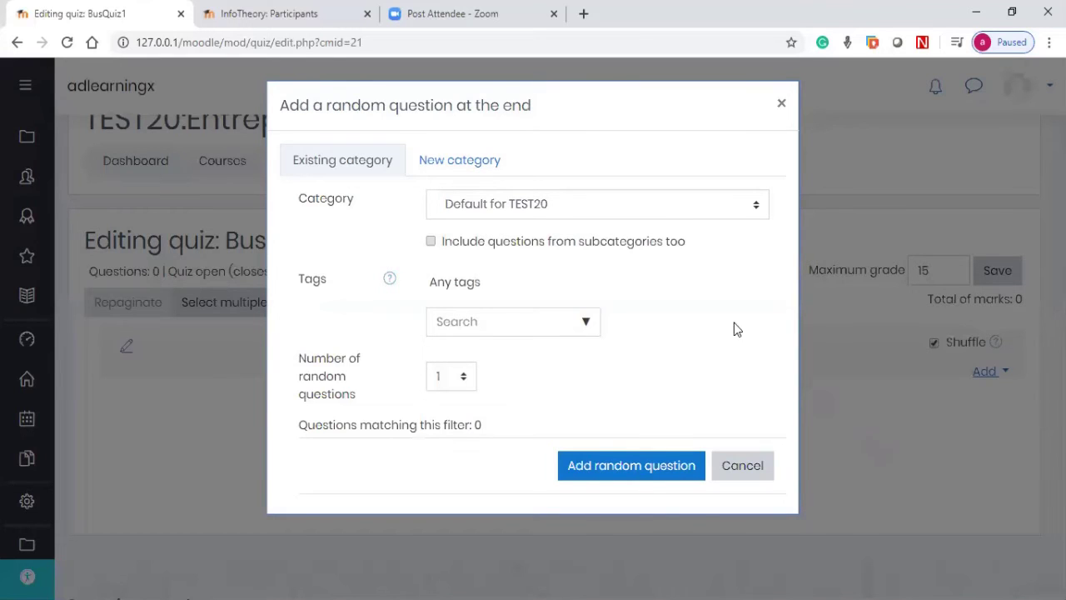
{"action": "left_click", "coordinate": [560, 205]}
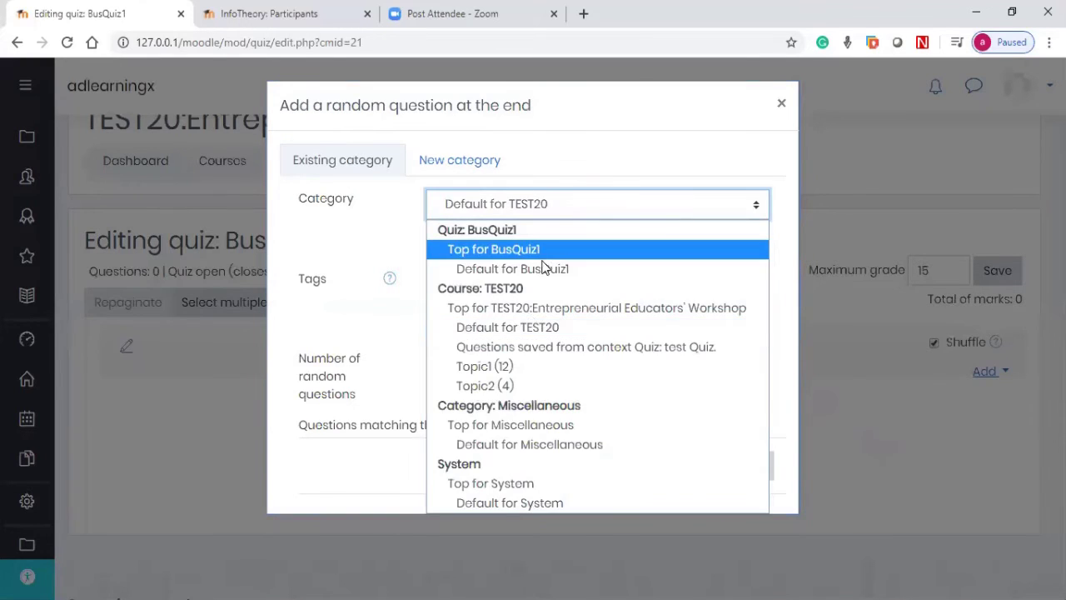
{"action": "left_click", "coordinate": [505, 375]}
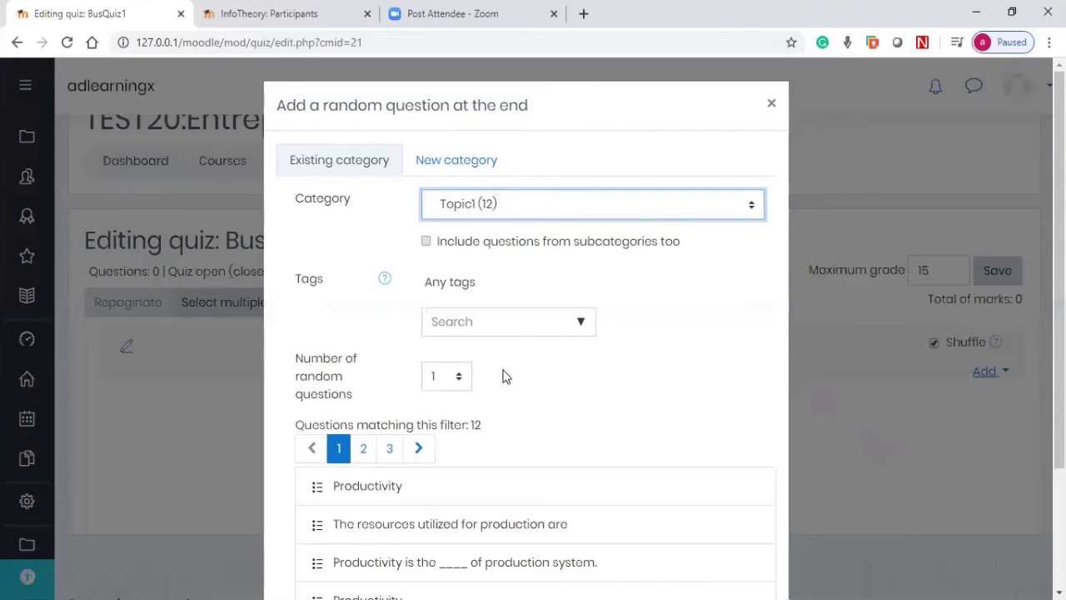
{"action": "scroll", "coordinate": [505, 375], "scroll_direction": "down", "scroll_amount": 2}
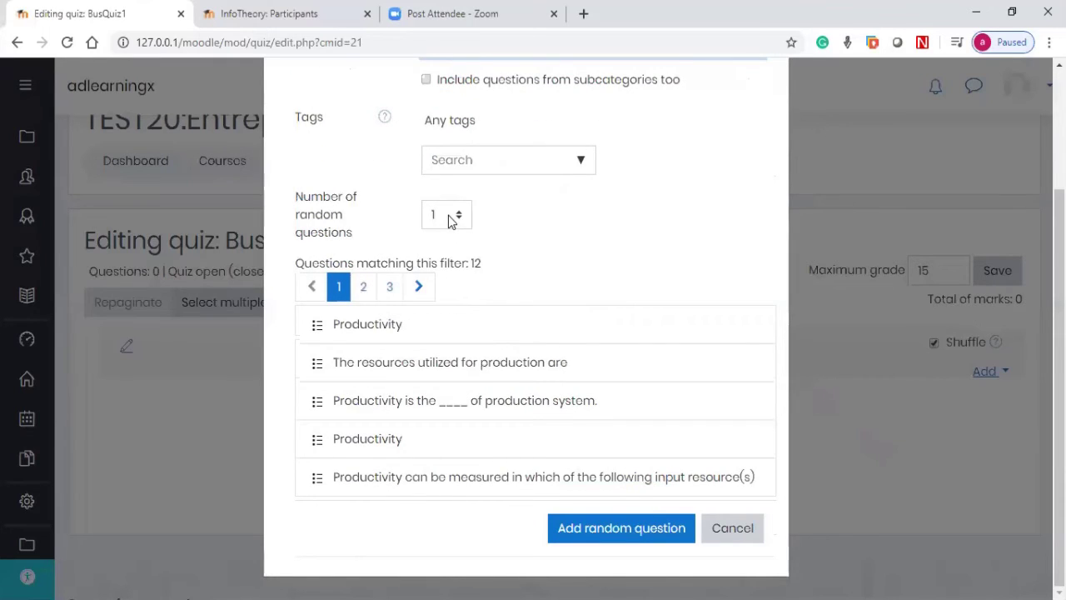
{"action": "left_click", "coordinate": [448, 215]}
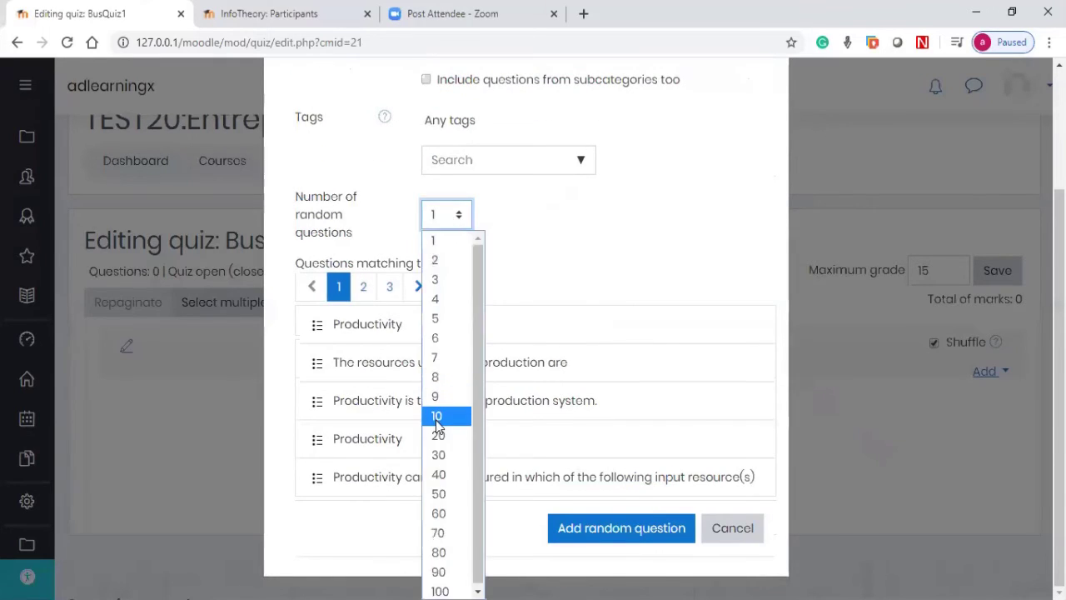
{"action": "left_click", "coordinate": [443, 411]}
{"action": "scroll", "coordinate": [474, 208], "scroll_direction": "up", "scroll_amount": 1}
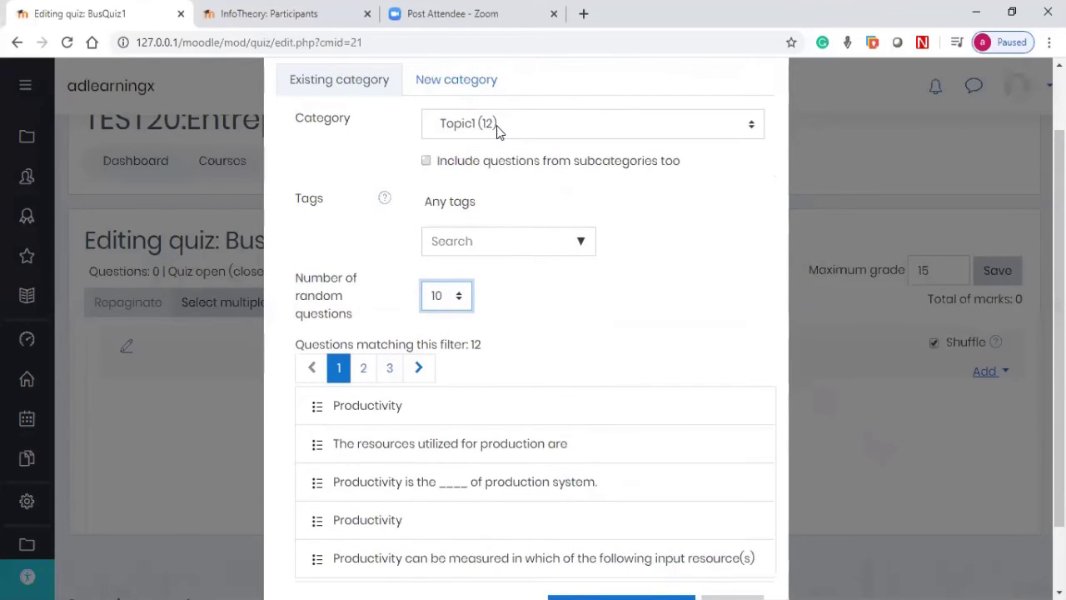
{"action": "left_click", "coordinate": [498, 126]}
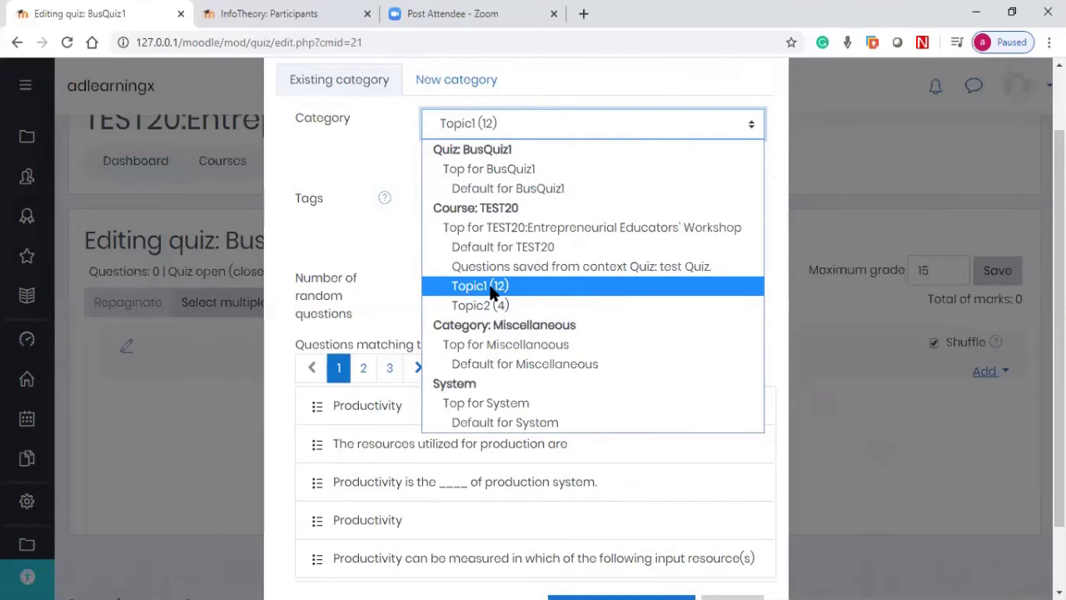
{"action": "left_click", "coordinate": [490, 285]}
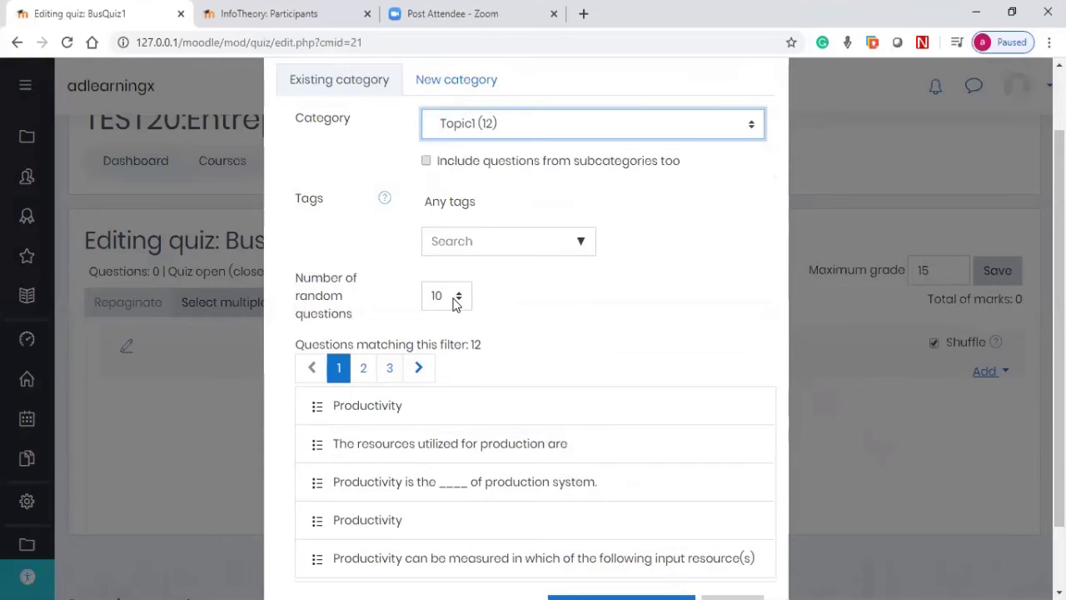
{"action": "scroll", "coordinate": [454, 304], "scroll_direction": "down", "scroll_amount": 2}
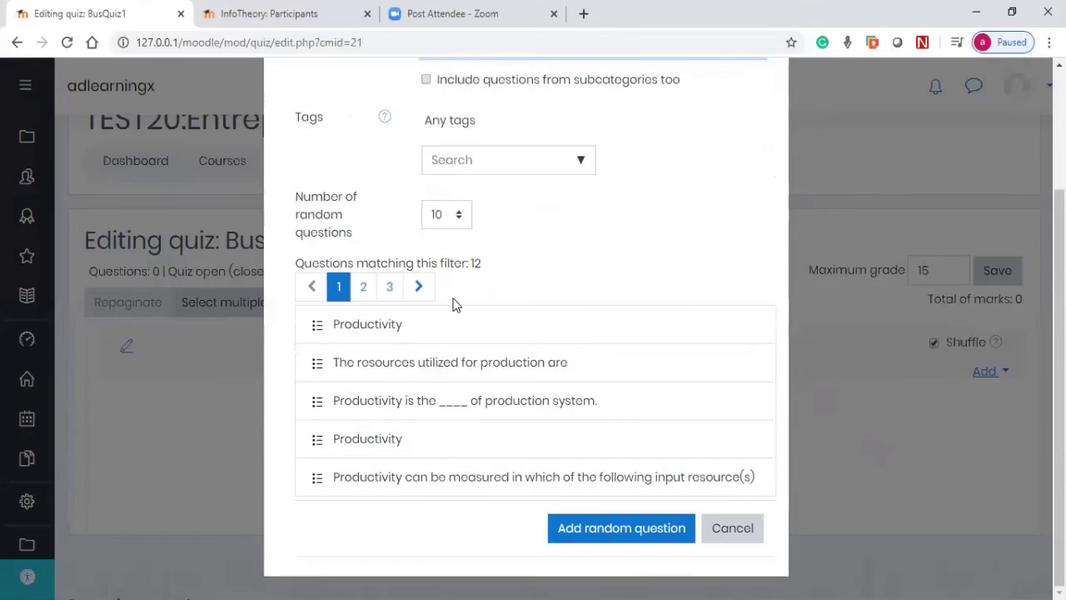
{"action": "left_click", "coordinate": [586, 517]}
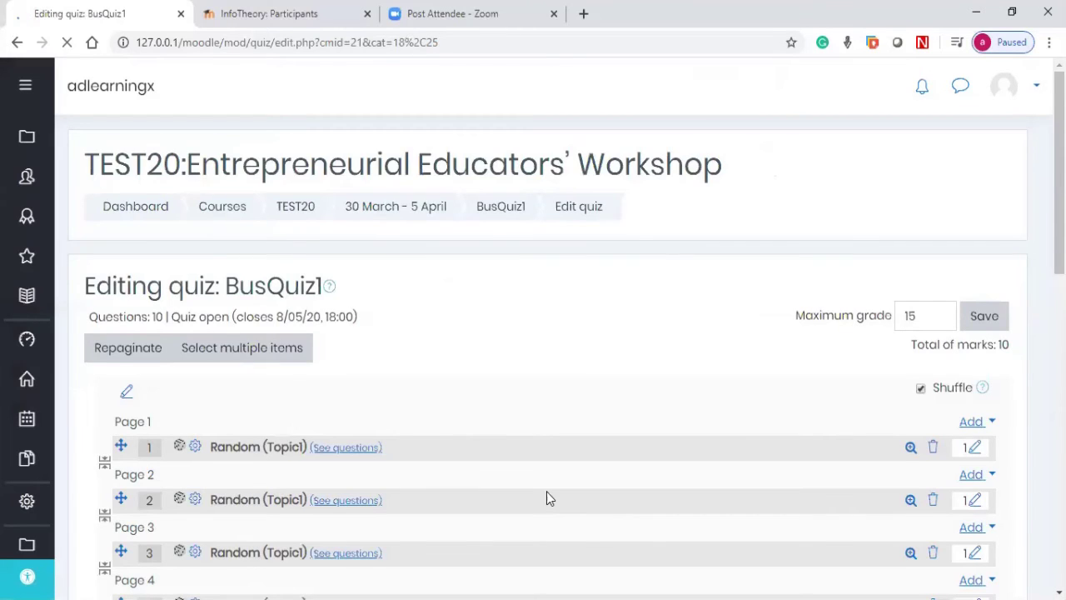
Step: Scroll through the ten Random (Topic1) questions and show the add options after question 10
{"action": "scroll", "coordinate": [546, 498], "scroll_direction": "down", "scroll_amount": 4}
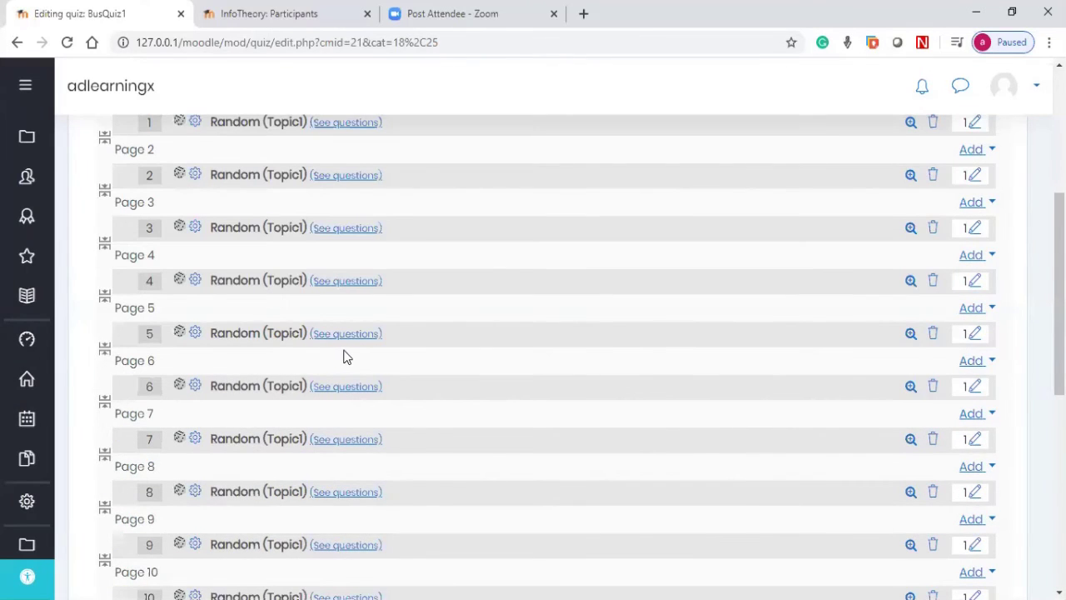
{"action": "scroll", "coordinate": [411, 323], "scroll_direction": "up", "scroll_amount": 2}
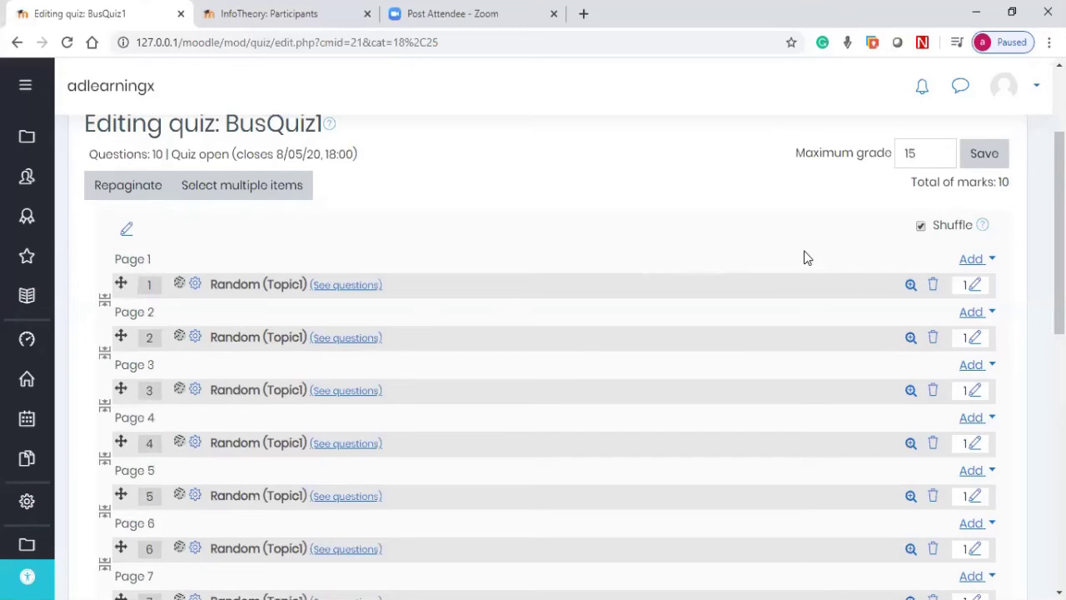
{"action": "scroll", "coordinate": [803, 258], "scroll_direction": "up", "scroll_amount": 2}
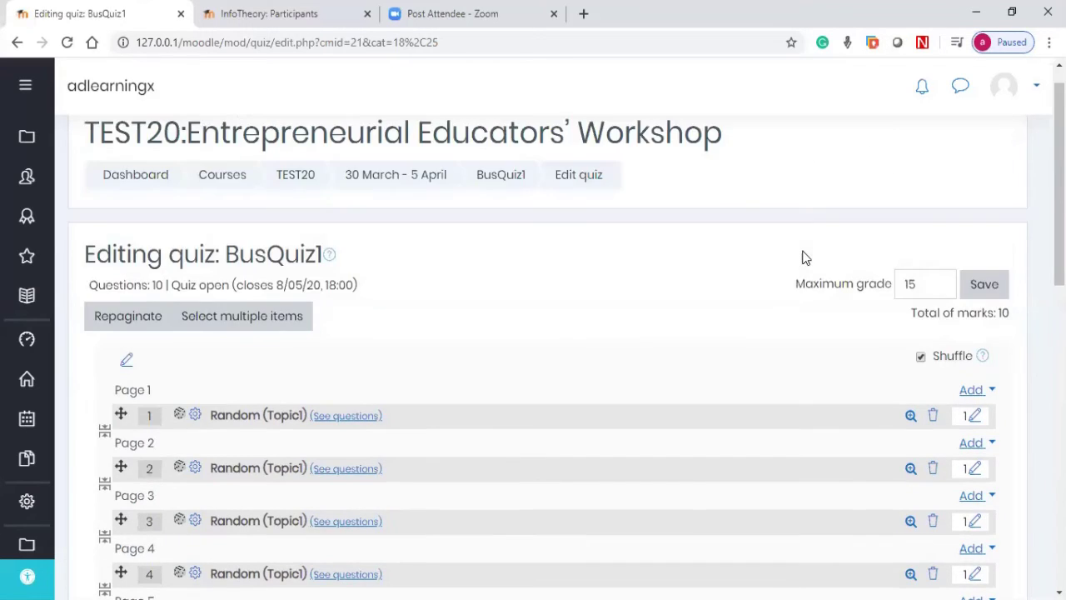
{"action": "scroll", "coordinate": [803, 257], "scroll_direction": "down", "scroll_amount": 5}
{"action": "scroll", "coordinate": [800, 260], "scroll_direction": "down", "scroll_amount": 5}
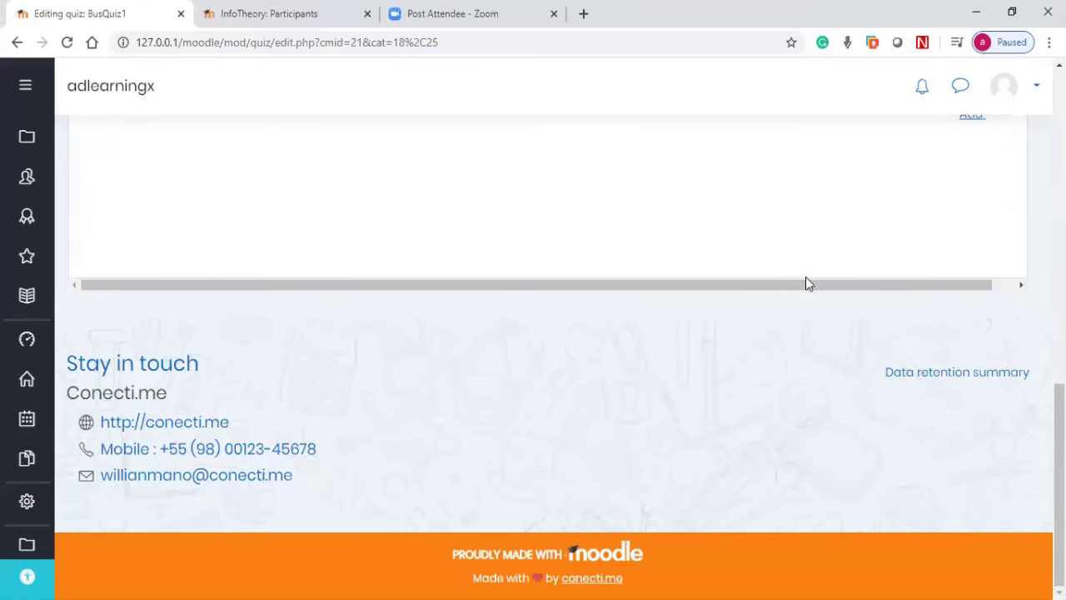
{"action": "scroll", "coordinate": [806, 283], "scroll_direction": "up", "scroll_amount": 3}
{"action": "left_click", "coordinate": [984, 364]}
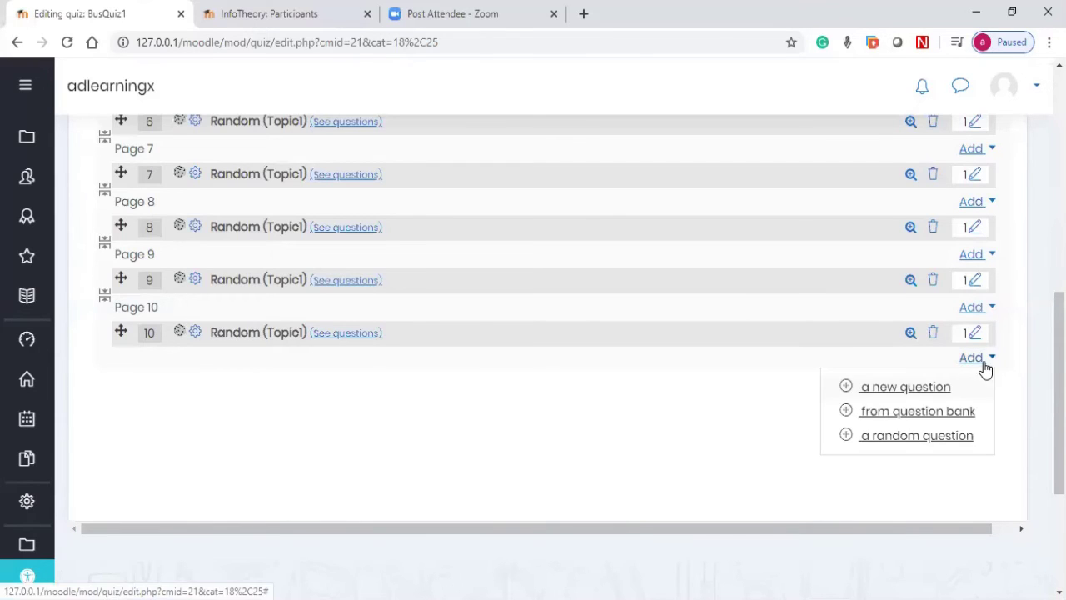
Step: Add 2 random questions from the Topic2 (4) category after question 10
{"action": "left_click", "coordinate": [900, 438]}
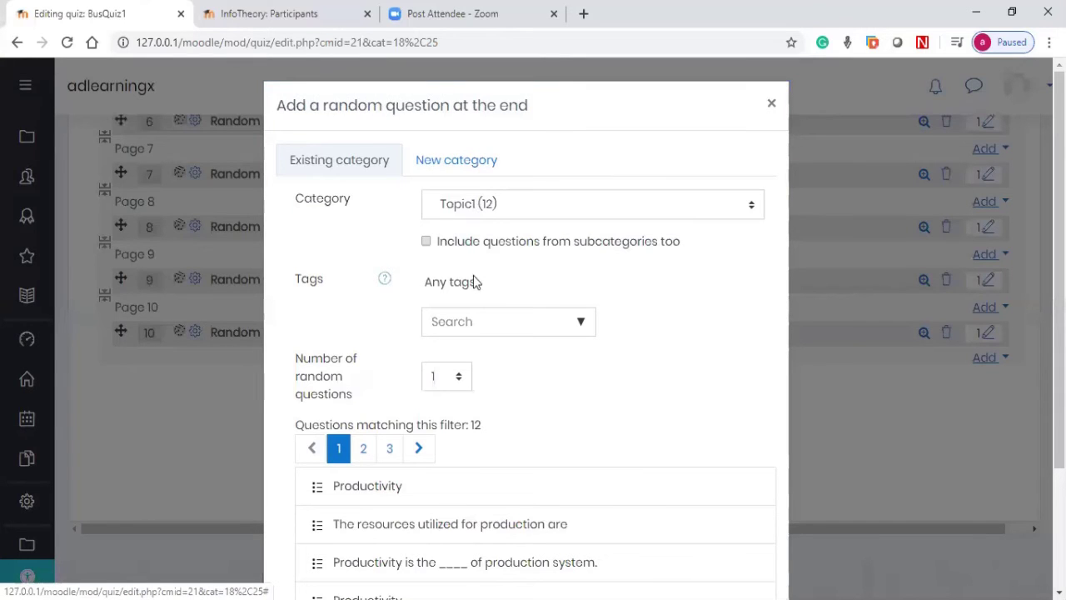
{"action": "key", "text": "Down"}
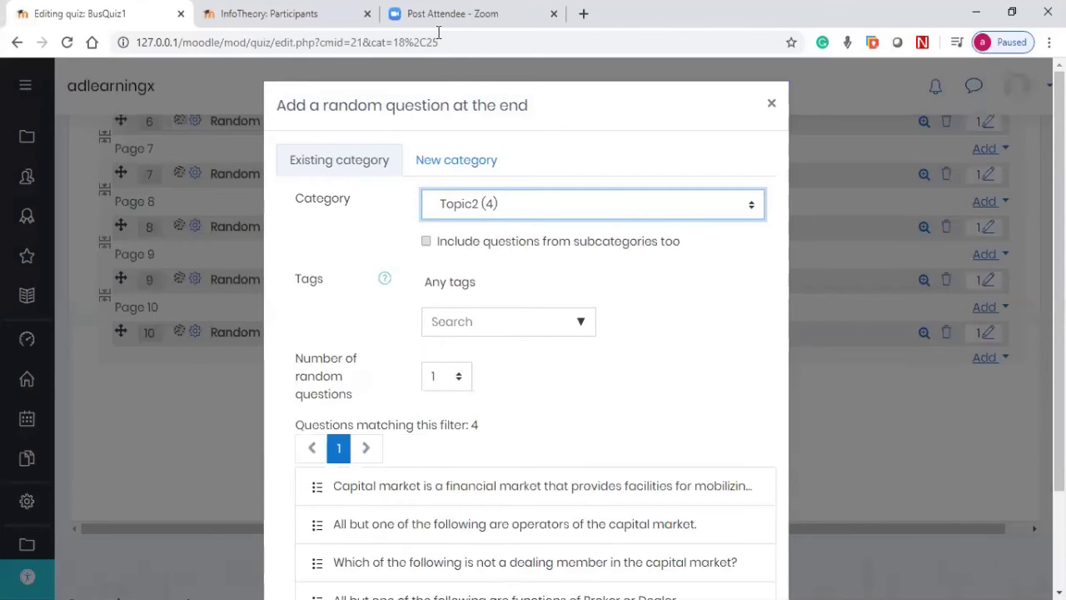
{"action": "key", "text": "Down"}
{"action": "scroll", "coordinate": [515, 405], "scroll_direction": "down", "scroll_amount": 2}
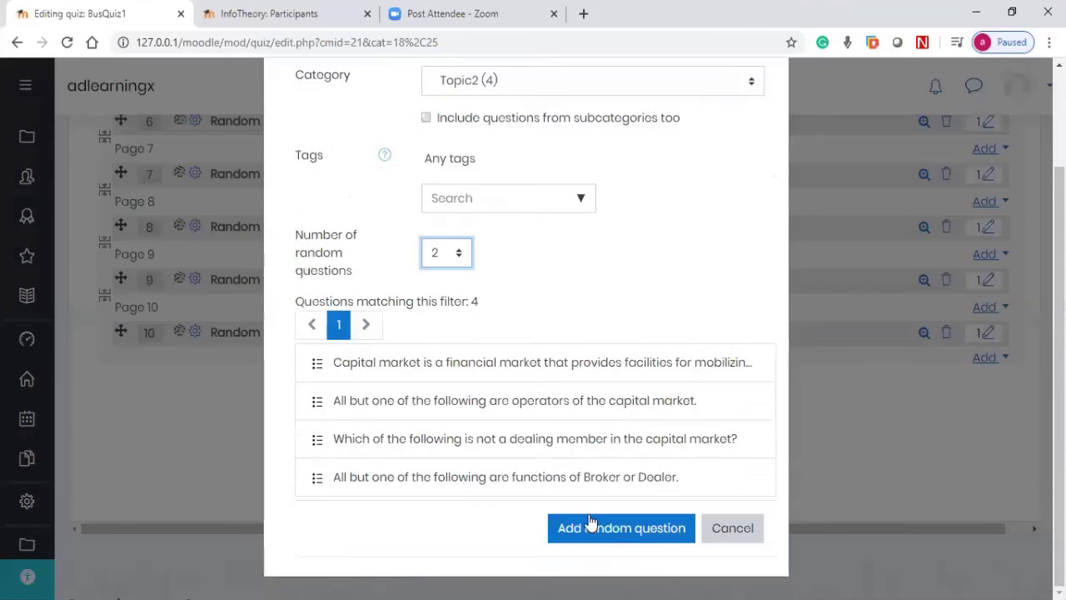
{"action": "left_click", "coordinate": [600, 533]}
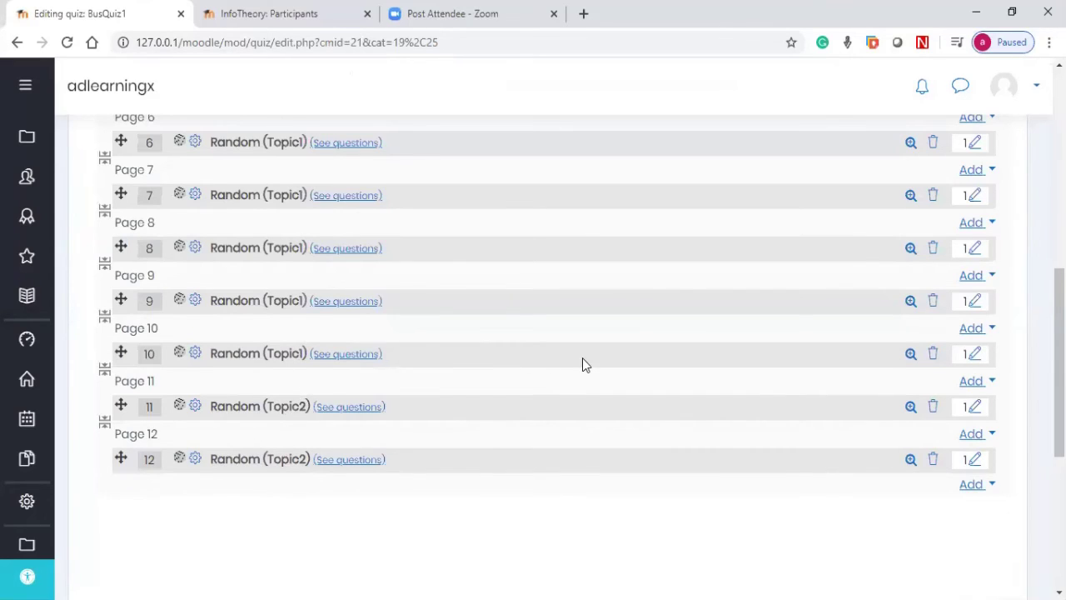
Step: Open the BusQuiz1 overview showing 1 attempt allowed and a 5-minute time limit
{"action": "scroll", "coordinate": [581, 365], "scroll_direction": "up", "scroll_amount": 7}
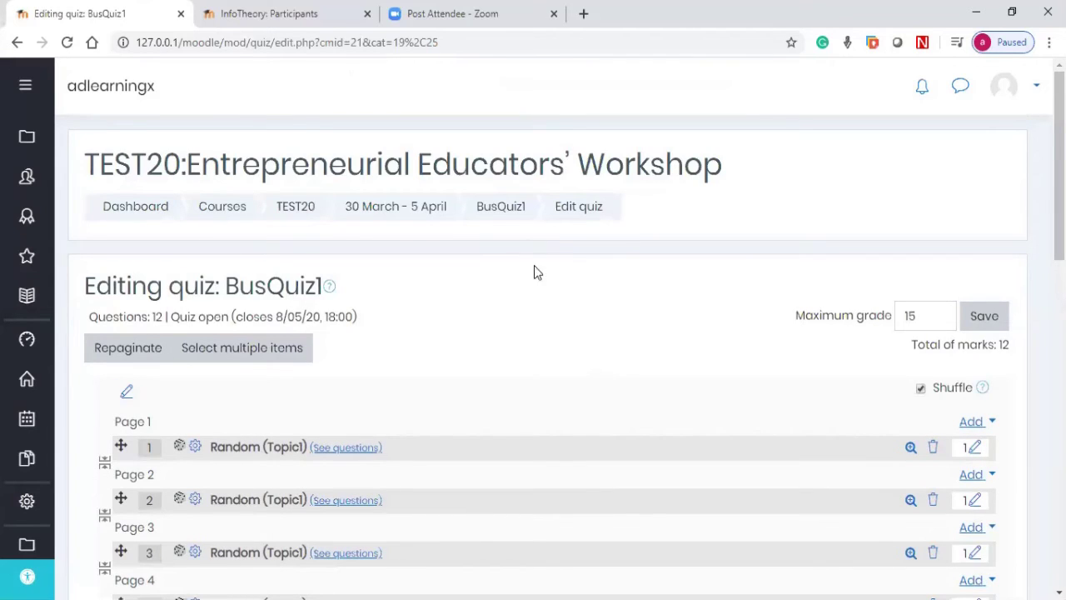
{"action": "left_click", "coordinate": [498, 210]}
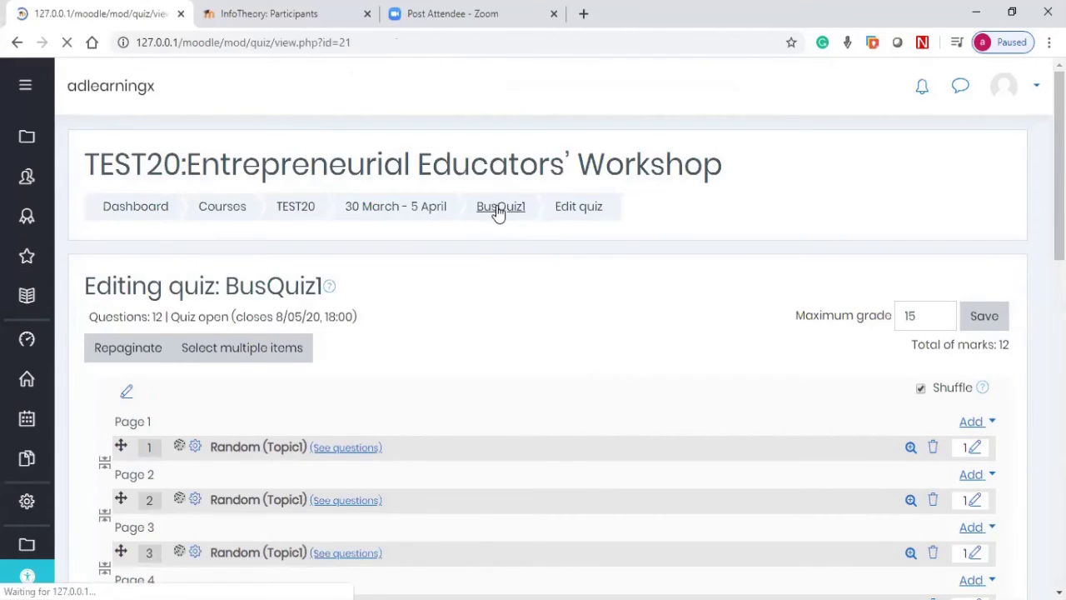
{"action": "scroll", "coordinate": [497, 231], "scroll_direction": "down", "scroll_amount": 2}
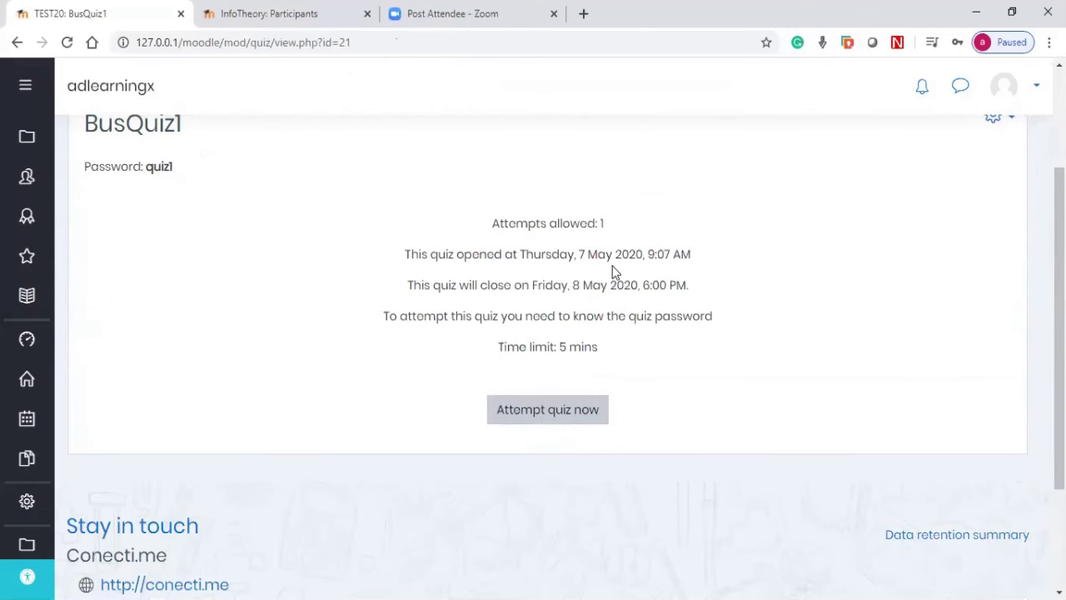
Step: Start a timed BusQuiz1 preview attempt by entering the quiz password
{"action": "left_click", "coordinate": [534, 410]}
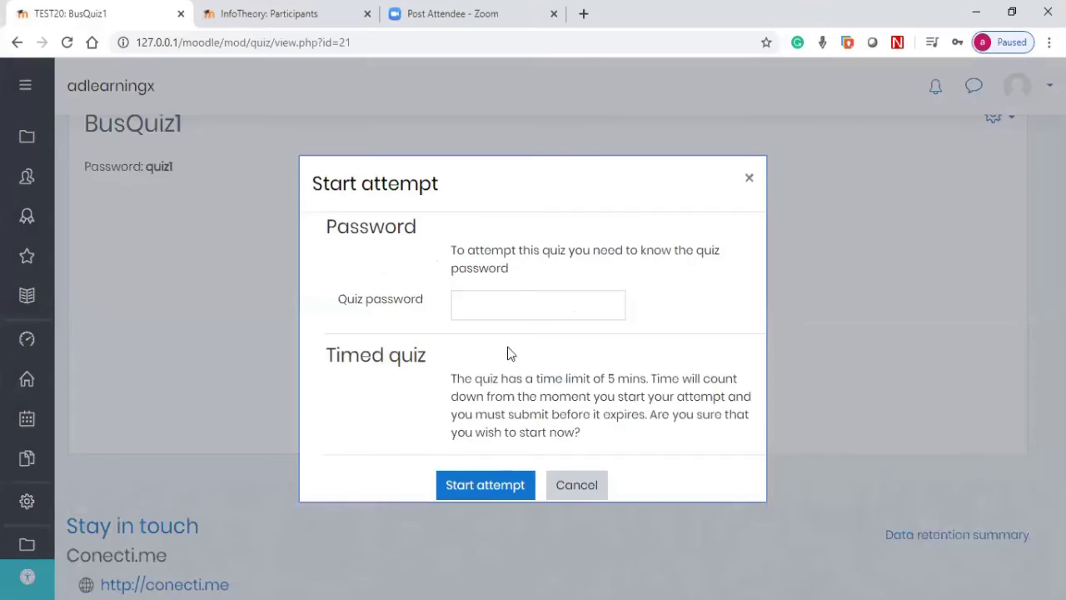
{"action": "left_click", "coordinate": [509, 309]}
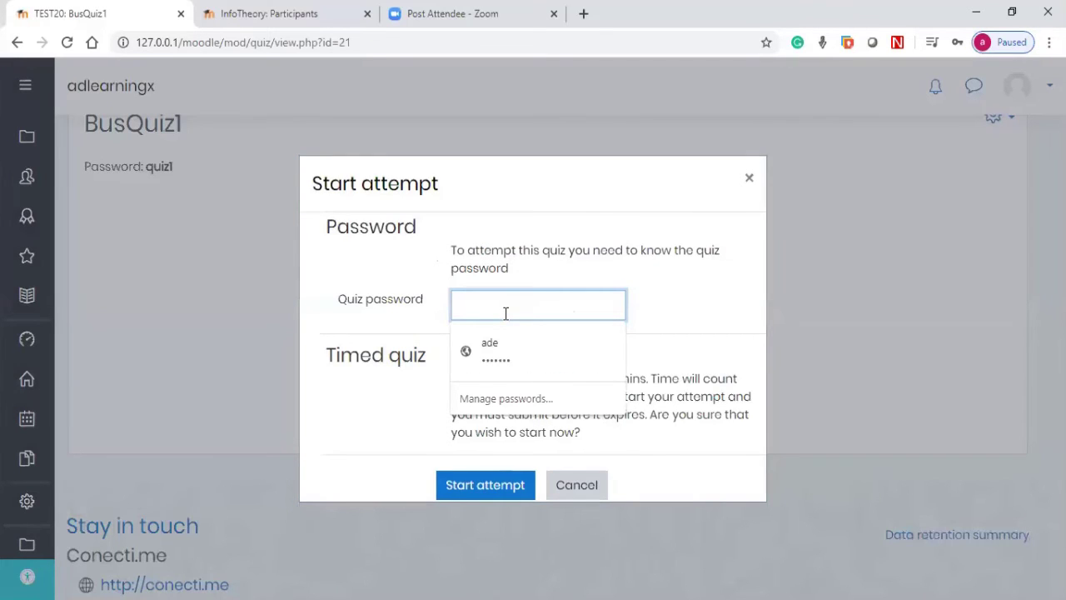
{"action": "type", "text": "quiz1"}
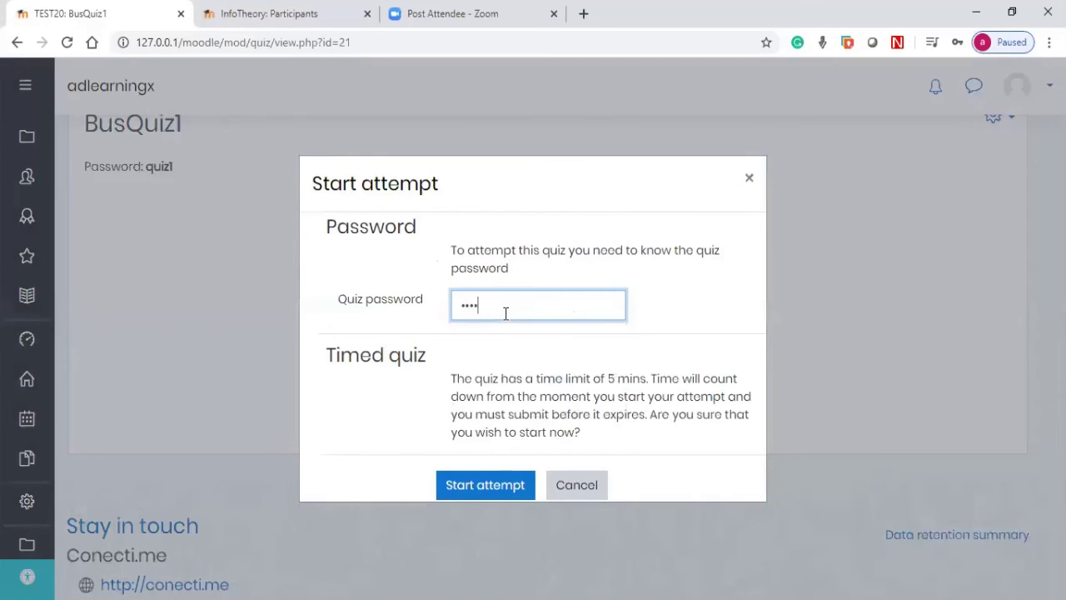
{"action": "left_click", "coordinate": [463, 477]}
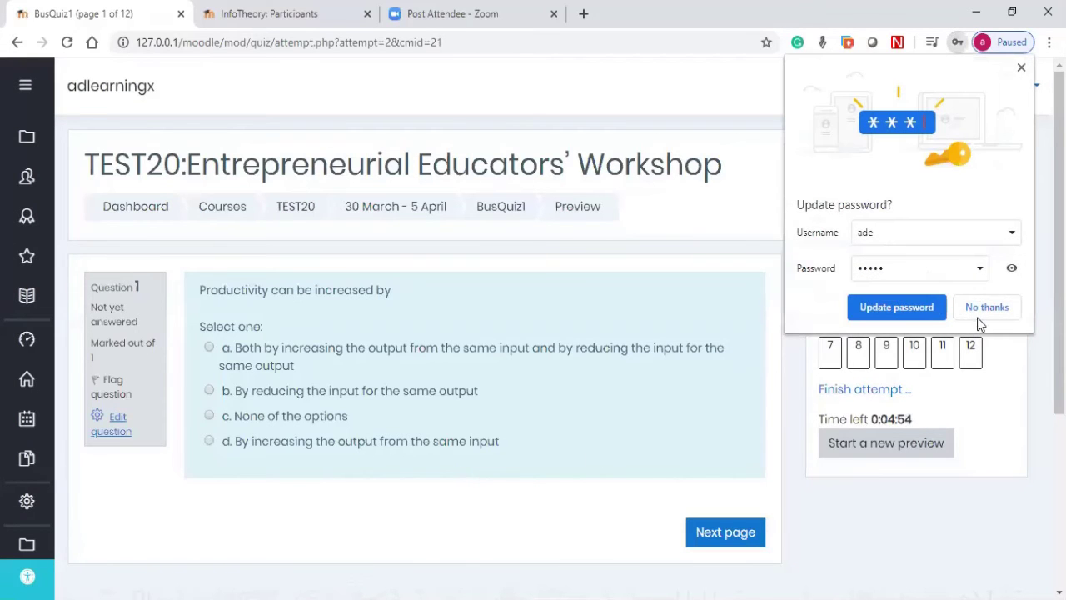
Step: Answer the first preview questions: Q1 b, Q3 Ineffective time, Q4 Material input, Q5 Material productivity
{"action": "left_click", "coordinate": [981, 308]}
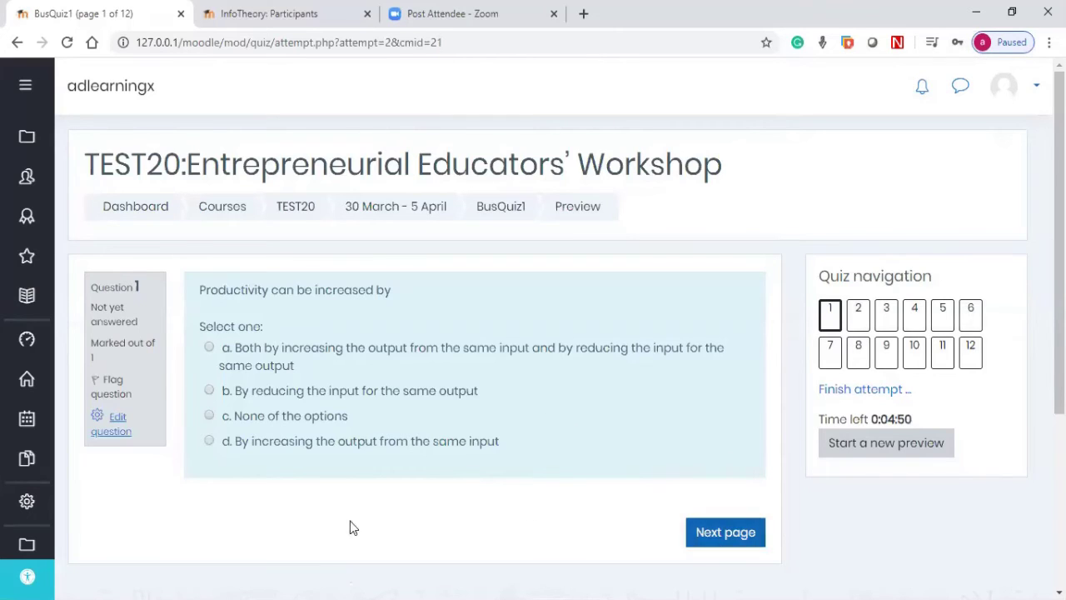
{"action": "left_click", "coordinate": [243, 392]}
{"action": "left_click", "coordinate": [747, 560]}
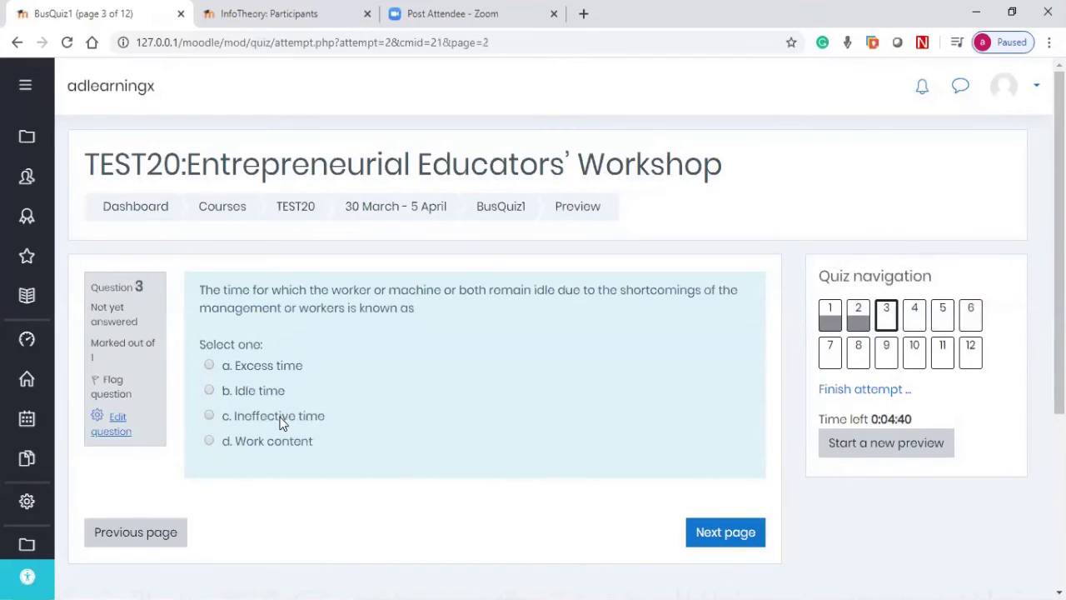
{"action": "left_click", "coordinate": [281, 417]}
{"action": "left_click", "coordinate": [744, 556]}
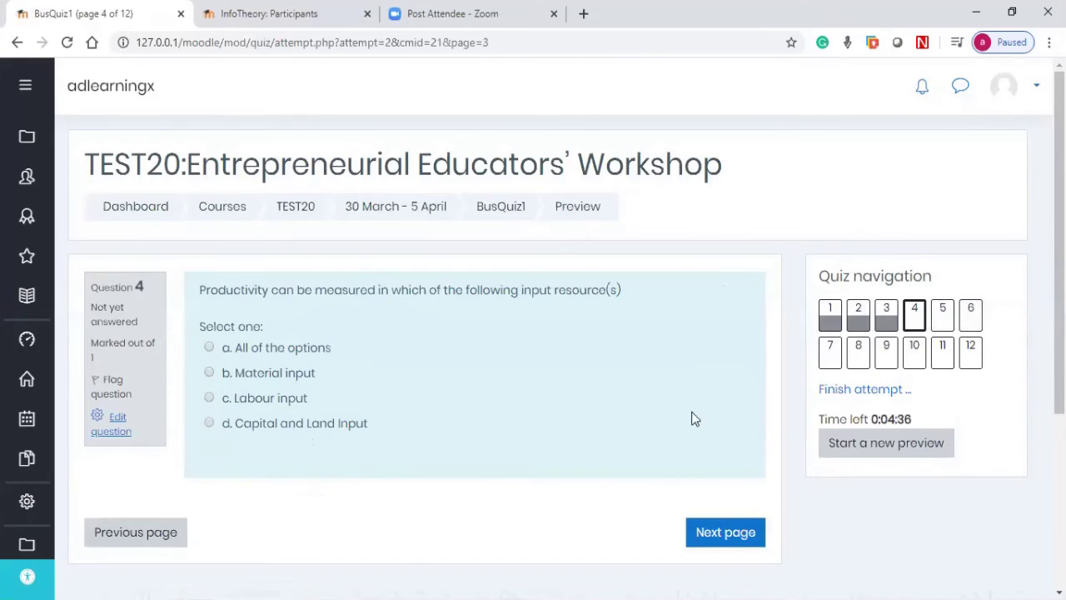
{"action": "left_click", "coordinate": [294, 376]}
{"action": "left_click", "coordinate": [690, 532]}
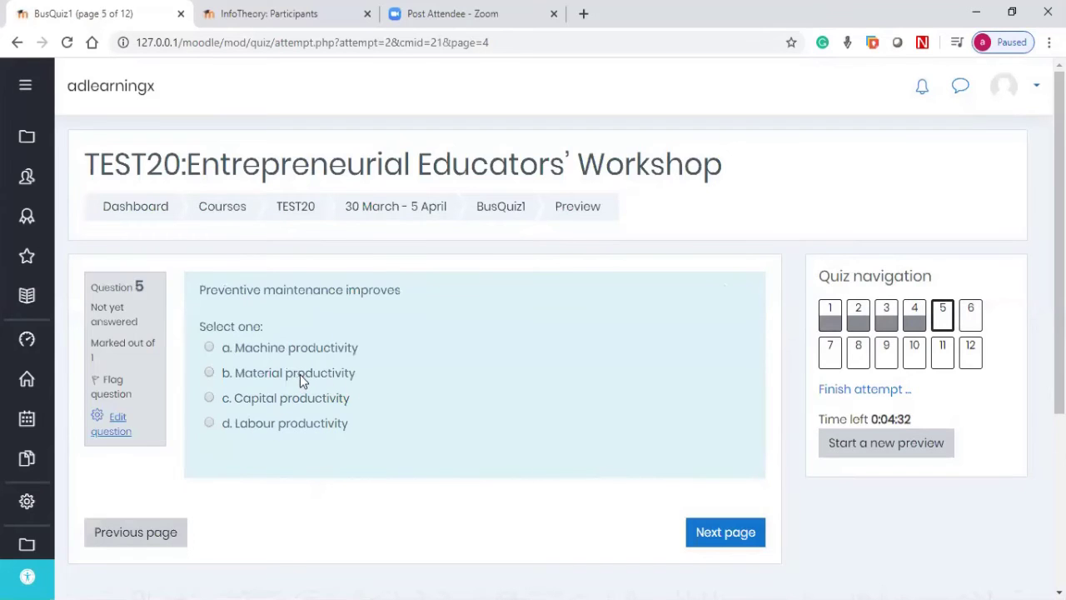
{"action": "left_click", "coordinate": [300, 374]}
{"action": "left_click", "coordinate": [741, 528]}
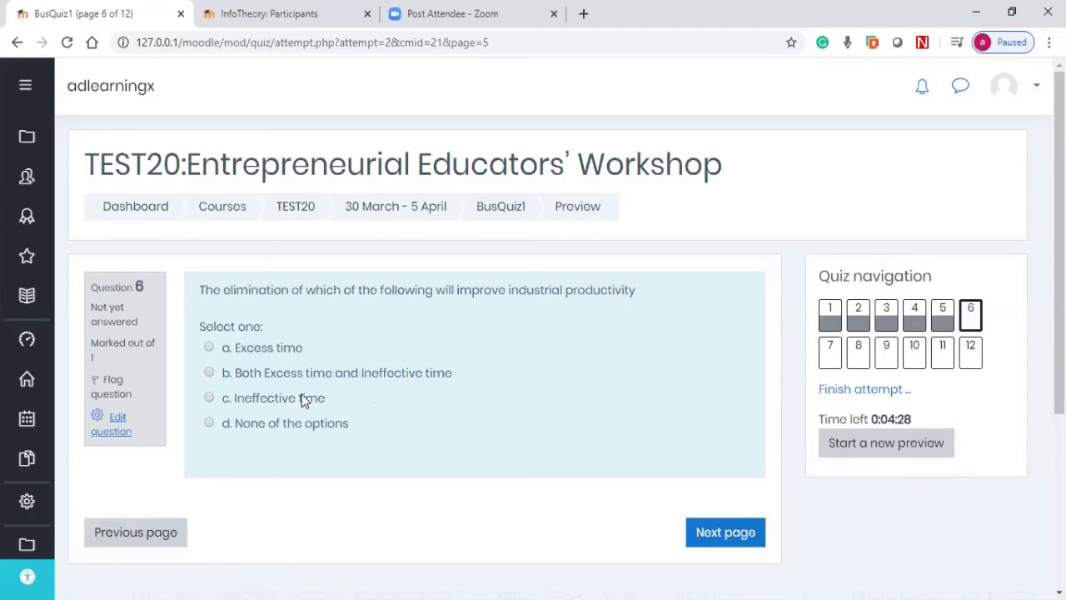
Step: Answer Q6 option b, Q7 Basic work content – Excess time, Q8 Machines, Manpower, Methods, Q9 1+ (Profit/Cost)
{"action": "left_click", "coordinate": [301, 397]}
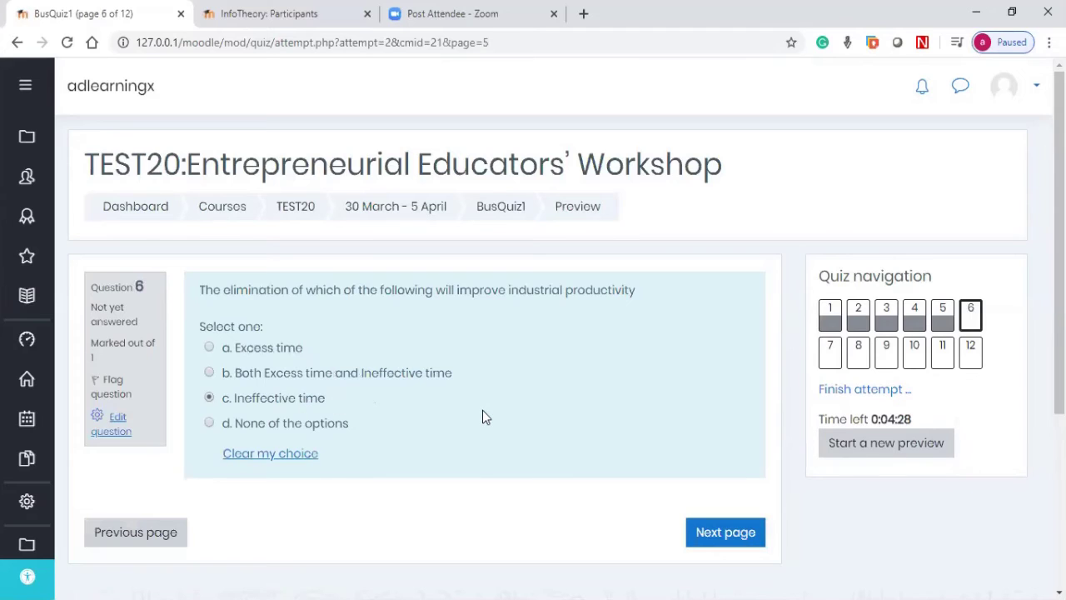
{"action": "key", "text": "Up"}
{"action": "left_click", "coordinate": [738, 532]}
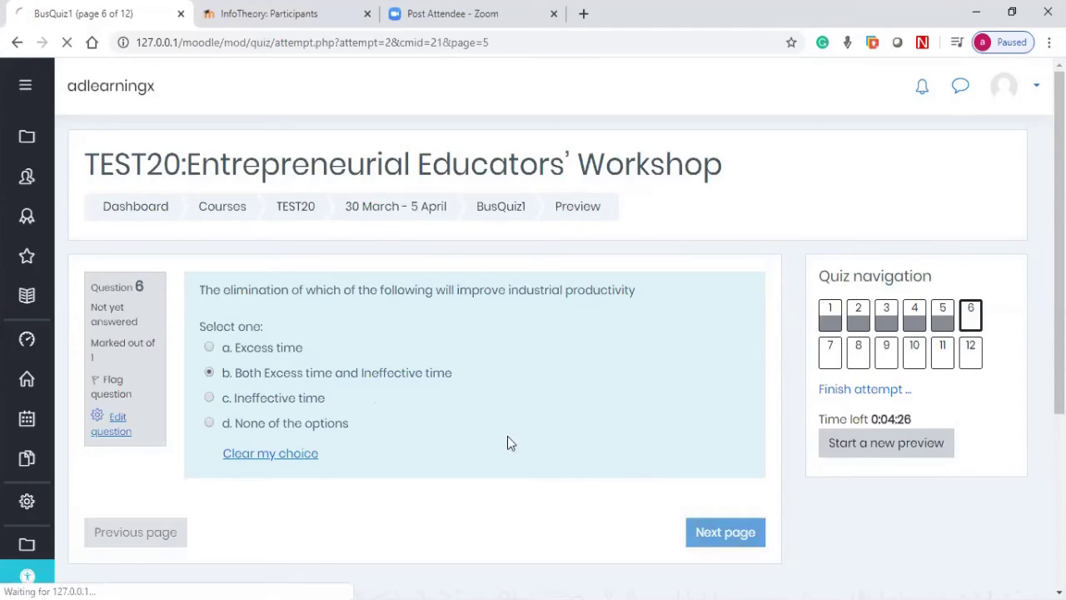
{"action": "left_click", "coordinate": [320, 396]}
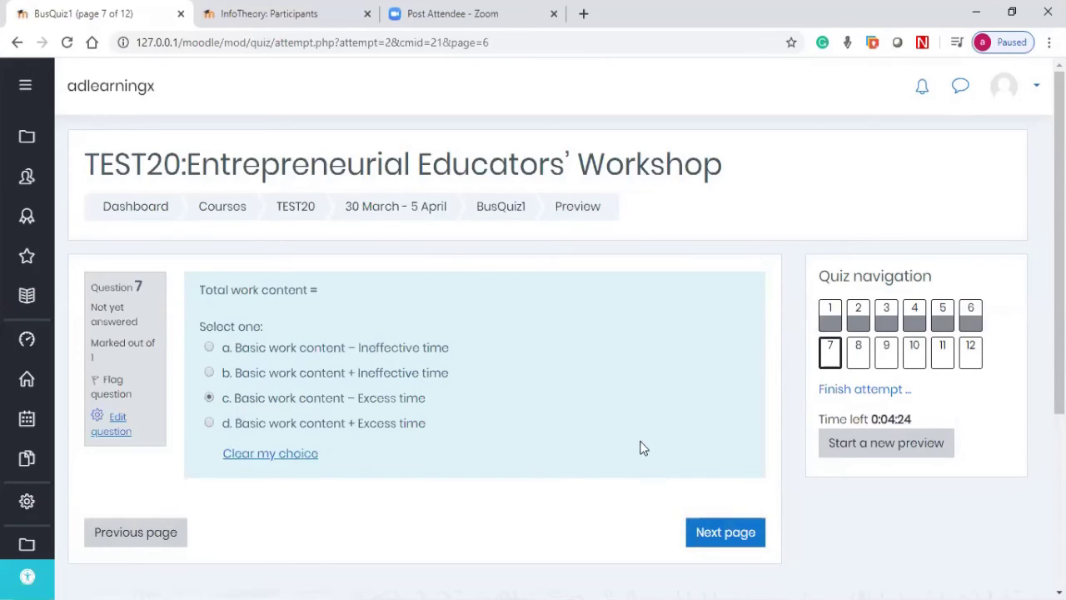
{"action": "left_click", "coordinate": [728, 532]}
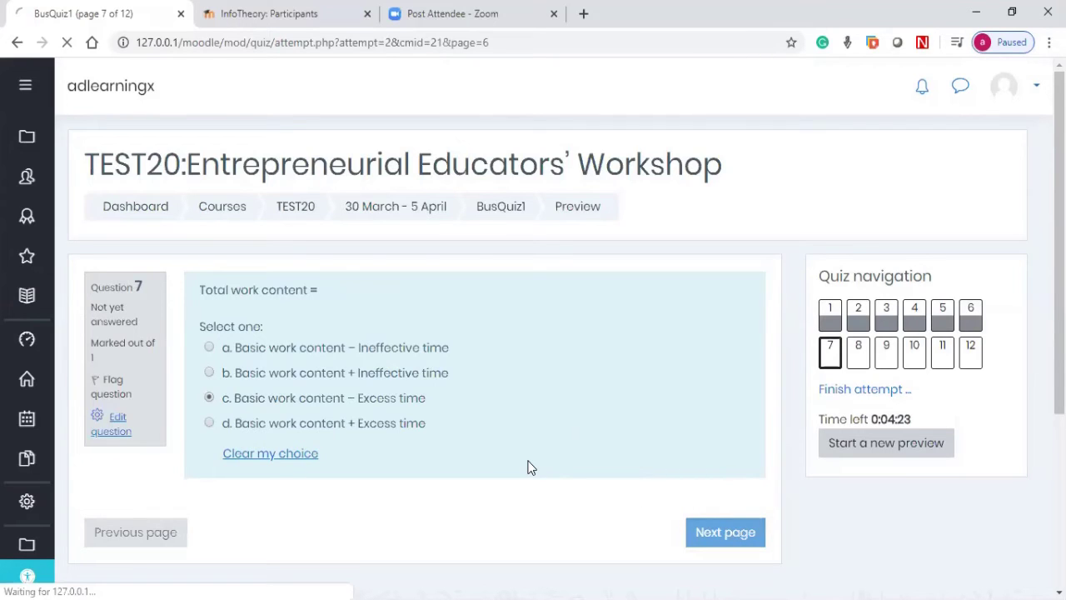
{"action": "left_click", "coordinate": [269, 374]}
{"action": "left_click", "coordinate": [729, 532]}
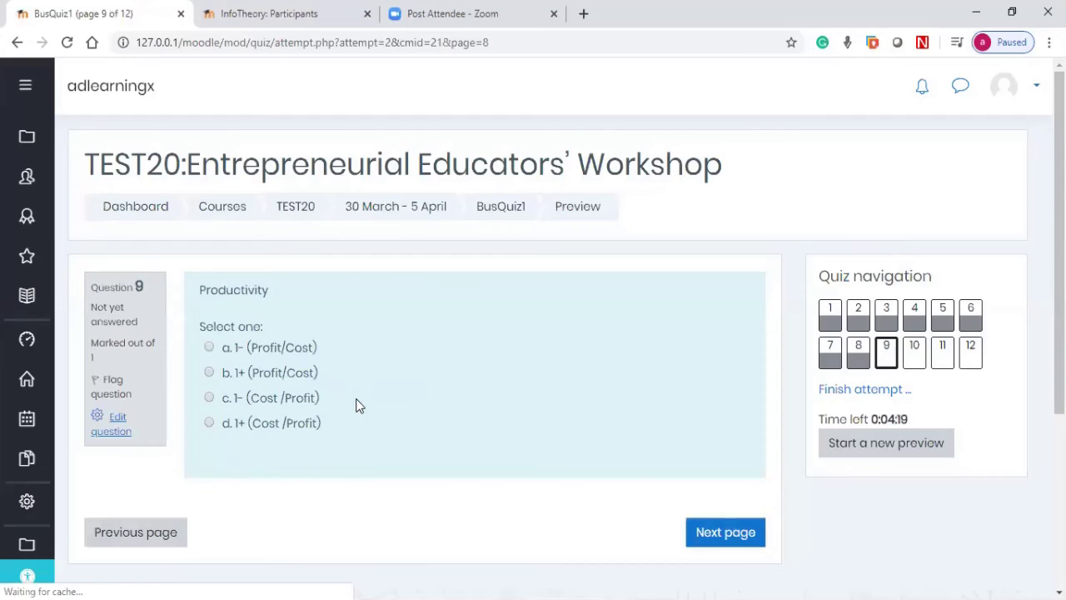
{"action": "left_click", "coordinate": [250, 372]}
{"action": "left_click", "coordinate": [700, 527]}
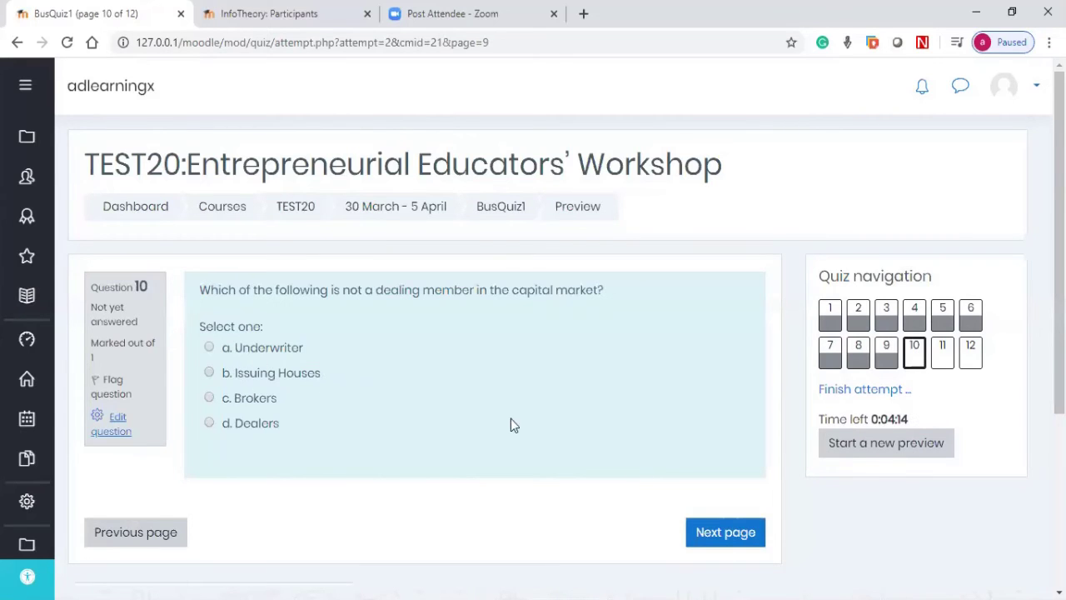
Step: Answer Q10 Issuing Houses, Q11 both product variety and standardization, Q12 Introduction of primary market securities
{"action": "left_click", "coordinate": [705, 533]}
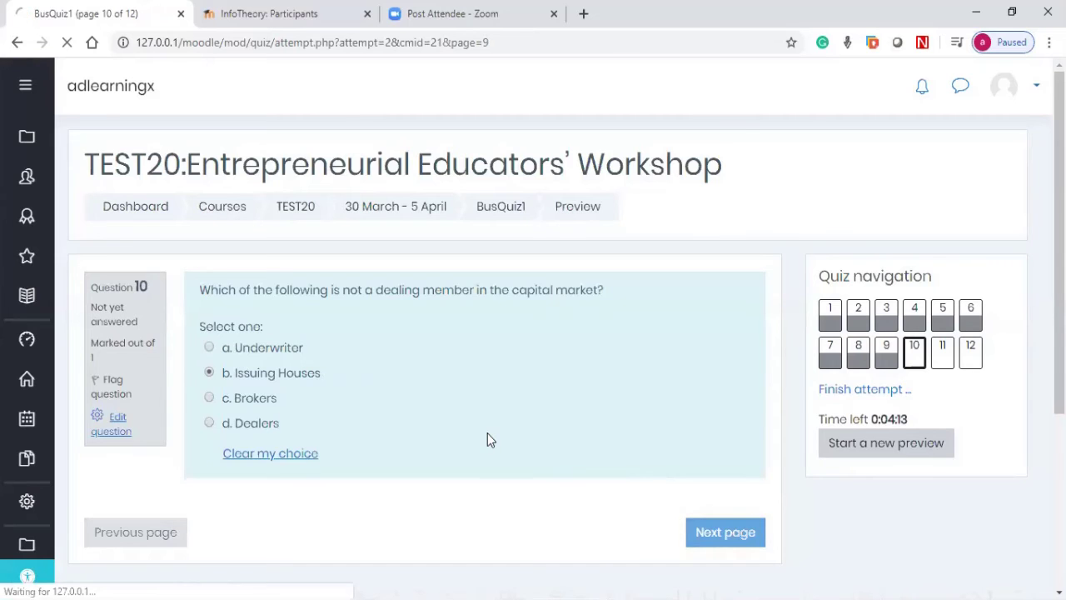
{"action": "left_click", "coordinate": [259, 372]}
{"action": "left_click", "coordinate": [303, 398]}
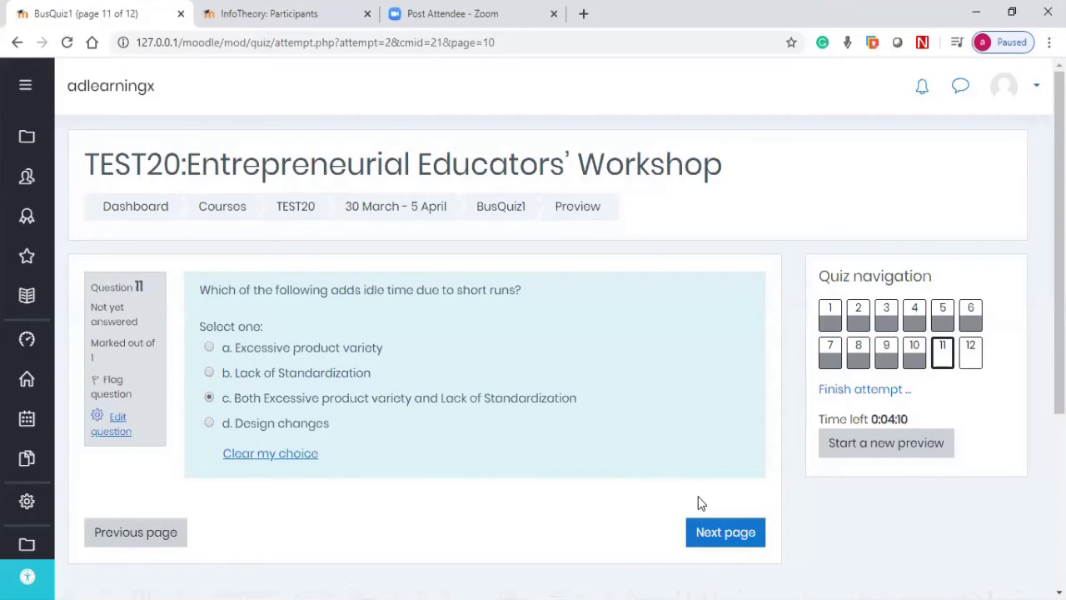
{"action": "left_click", "coordinate": [707, 531]}
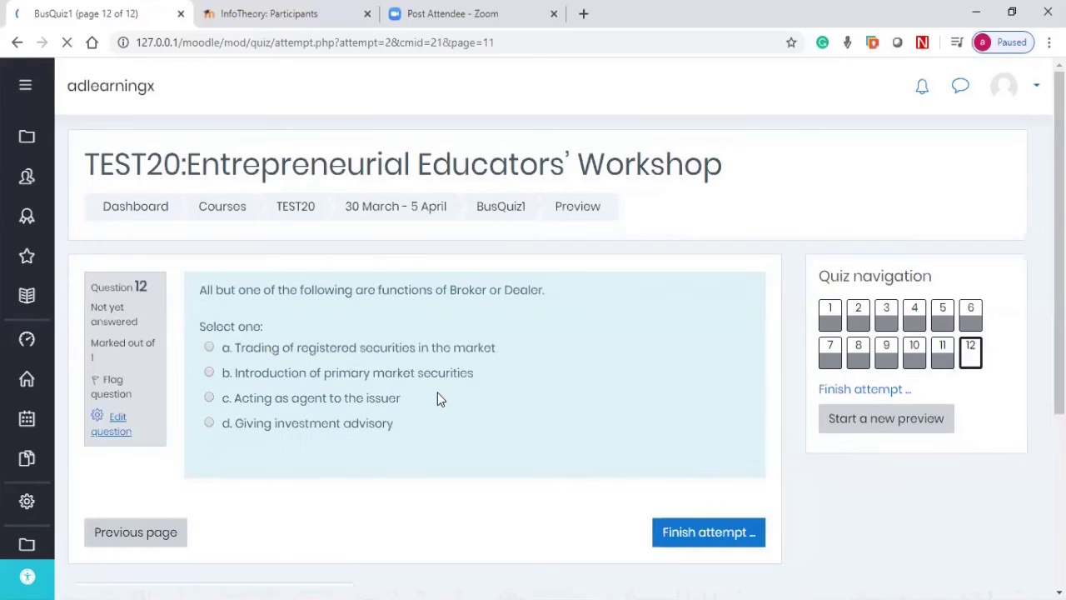
{"action": "left_click", "coordinate": [380, 374]}
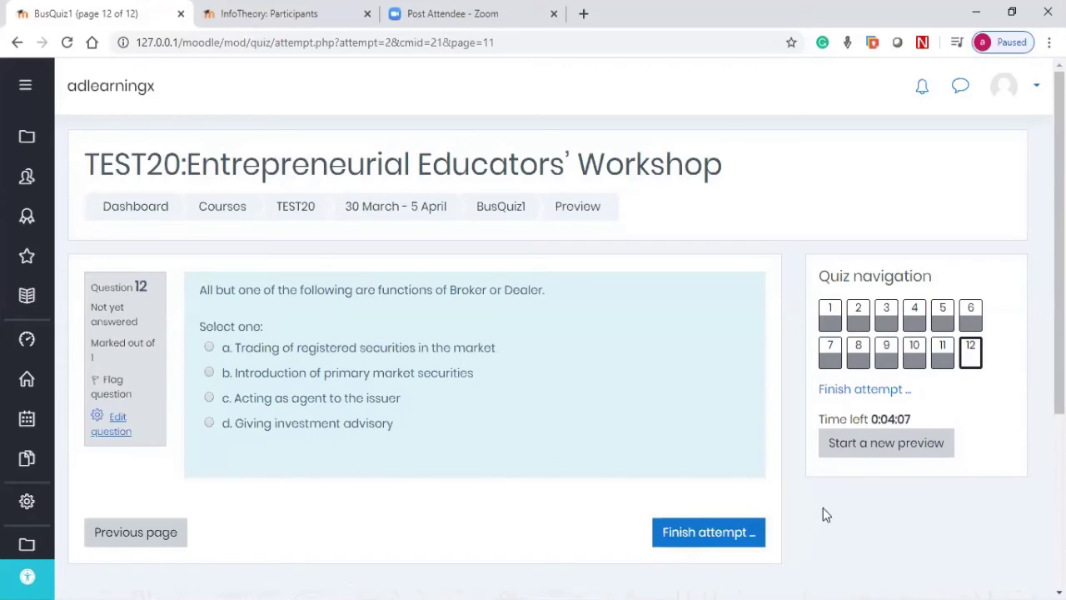
Step: Submit all answers and review the result: 6/12 marks, a grade of 8 out of 15
{"action": "left_click", "coordinate": [715, 537]}
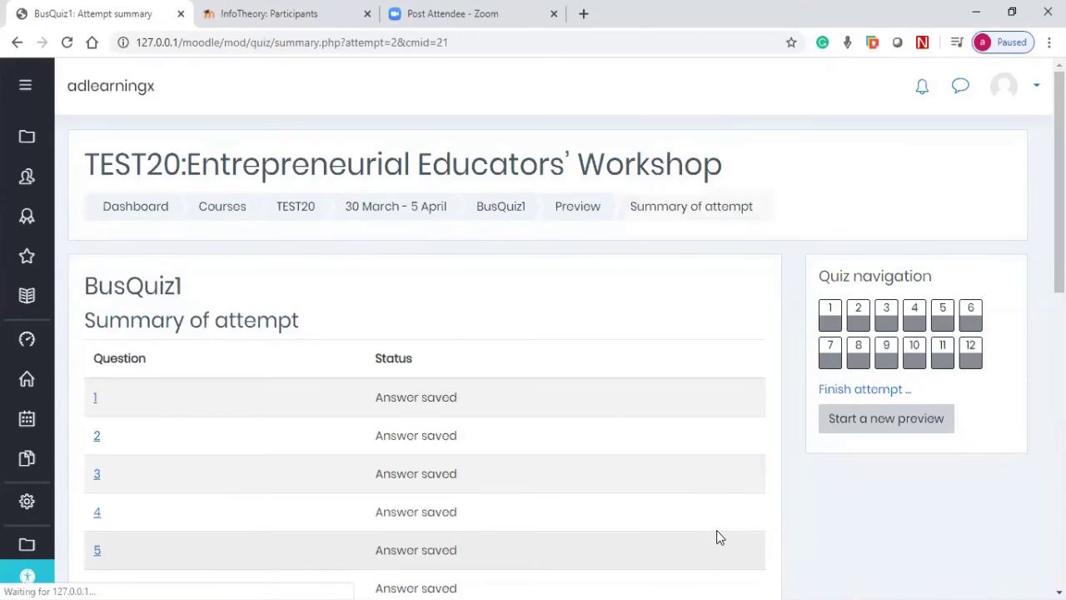
{"action": "scroll", "coordinate": [717, 536], "scroll_direction": "down", "scroll_amount": 6}
{"action": "scroll", "coordinate": [494, 517], "scroll_direction": "up", "scroll_amount": 1}
{"action": "scroll", "coordinate": [453, 506], "scroll_direction": "down", "scroll_amount": 1}
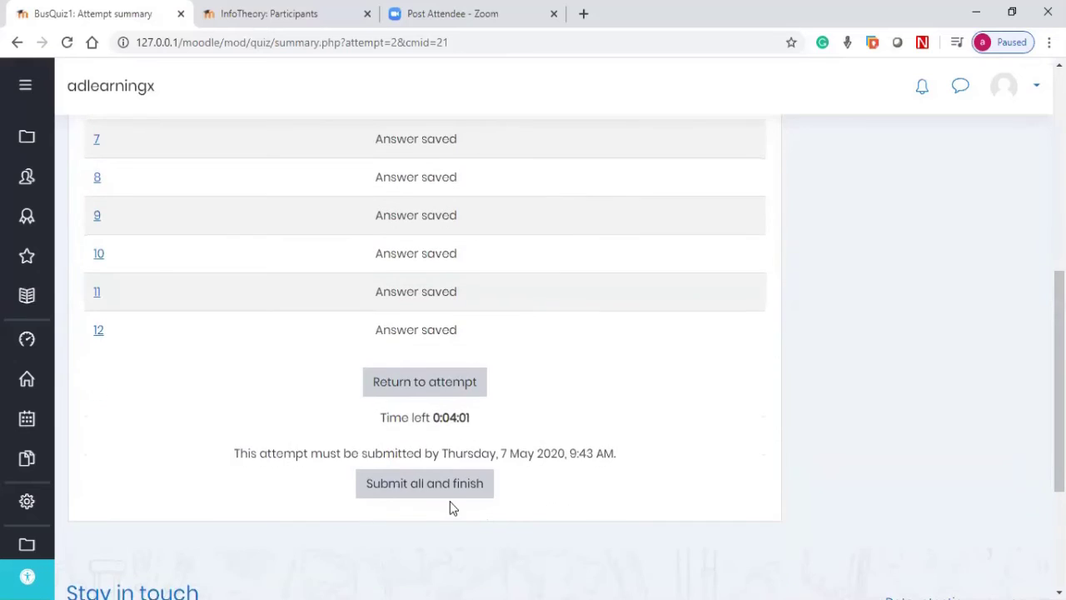
{"action": "left_click", "coordinate": [451, 493]}
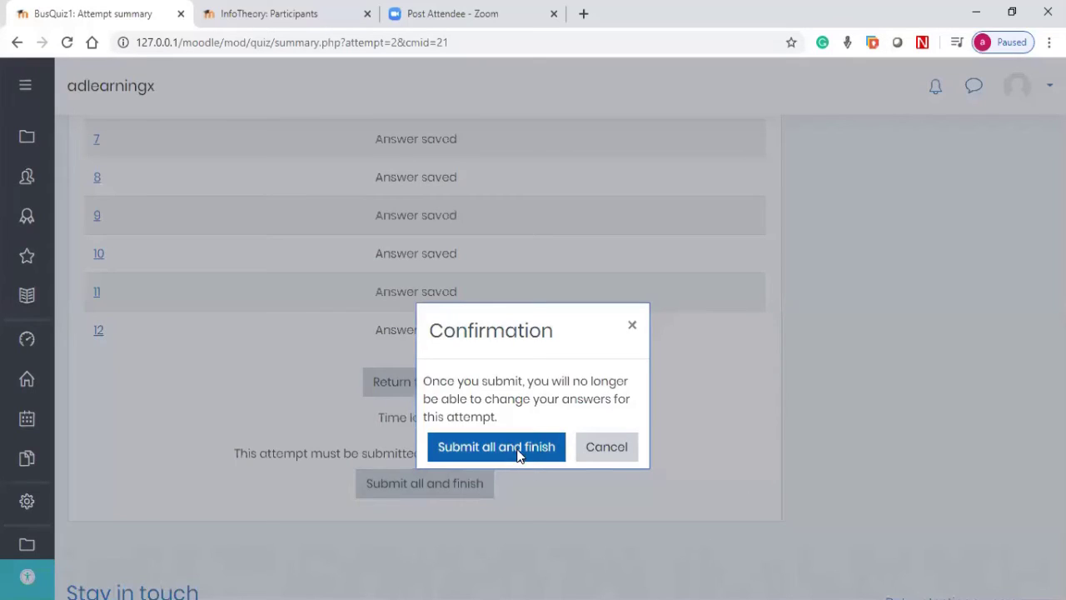
{"action": "left_click", "coordinate": [497, 447]}
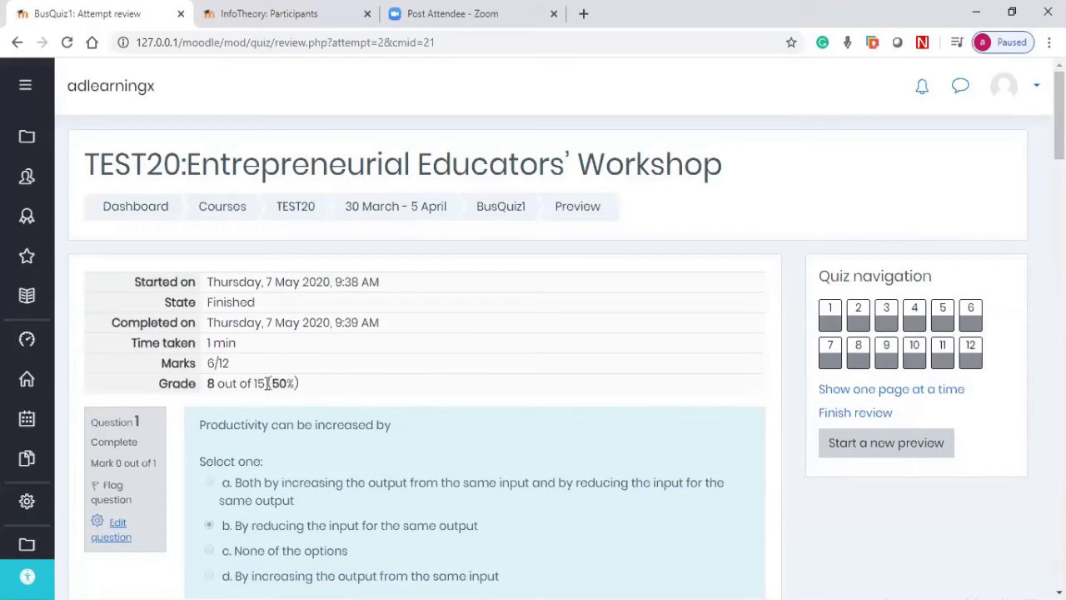
{"action": "double_click", "coordinate": [259, 383]}
{"action": "left_click_drag", "start_coordinate": [230, 364], "coordinate": [261, 384]}
{"action": "left_click", "coordinate": [503, 212]}
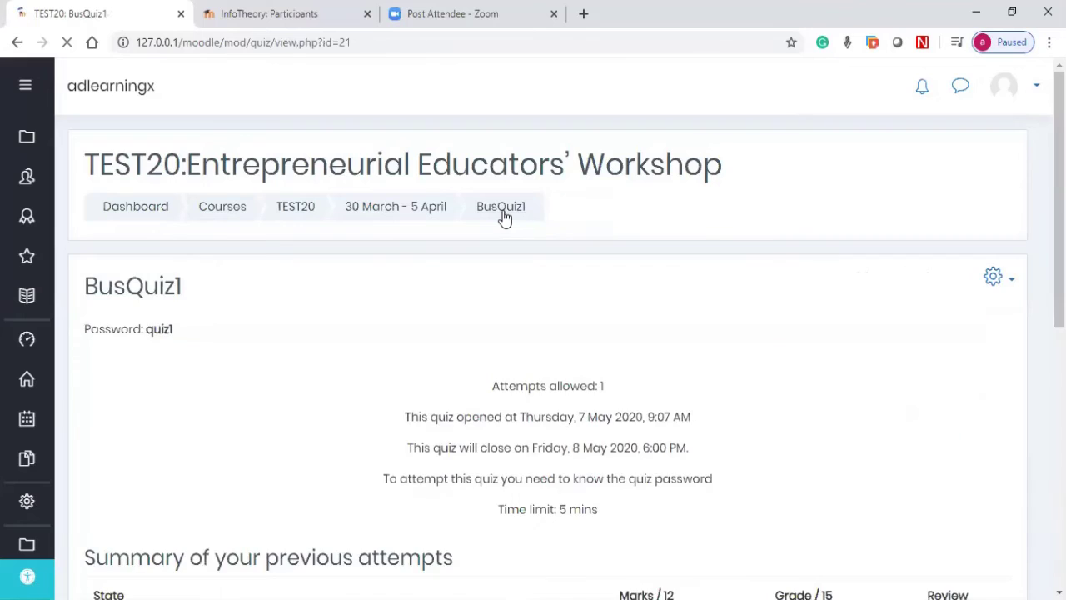
Step: Go back to the TEST20 course page and switch BusQuiz1 to Show for students
{"action": "scroll", "coordinate": [489, 261], "scroll_direction": "down", "scroll_amount": 3}
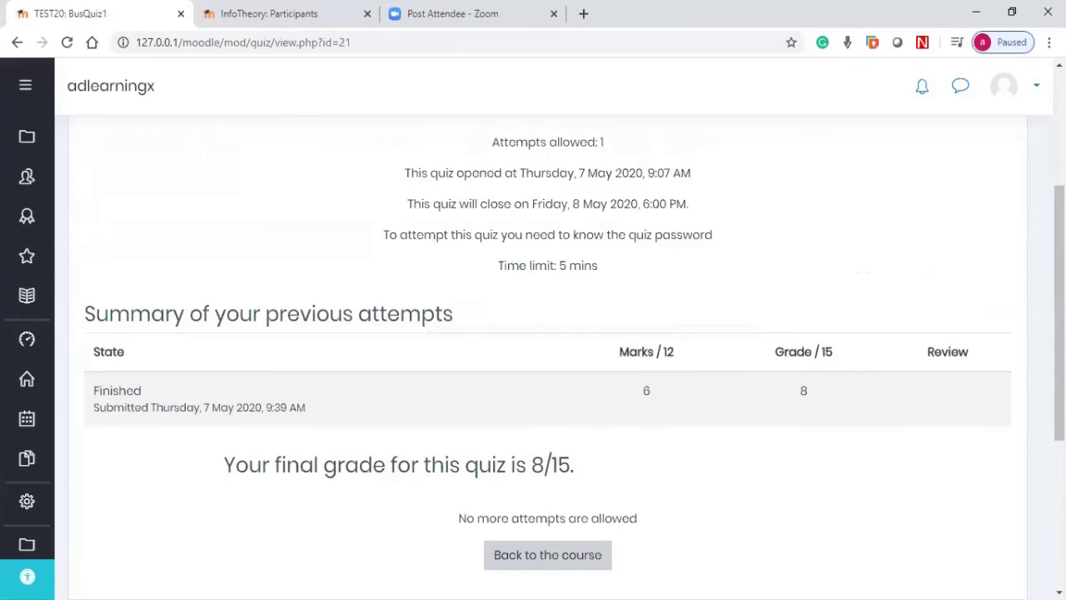
{"action": "left_click", "coordinate": [548, 555]}
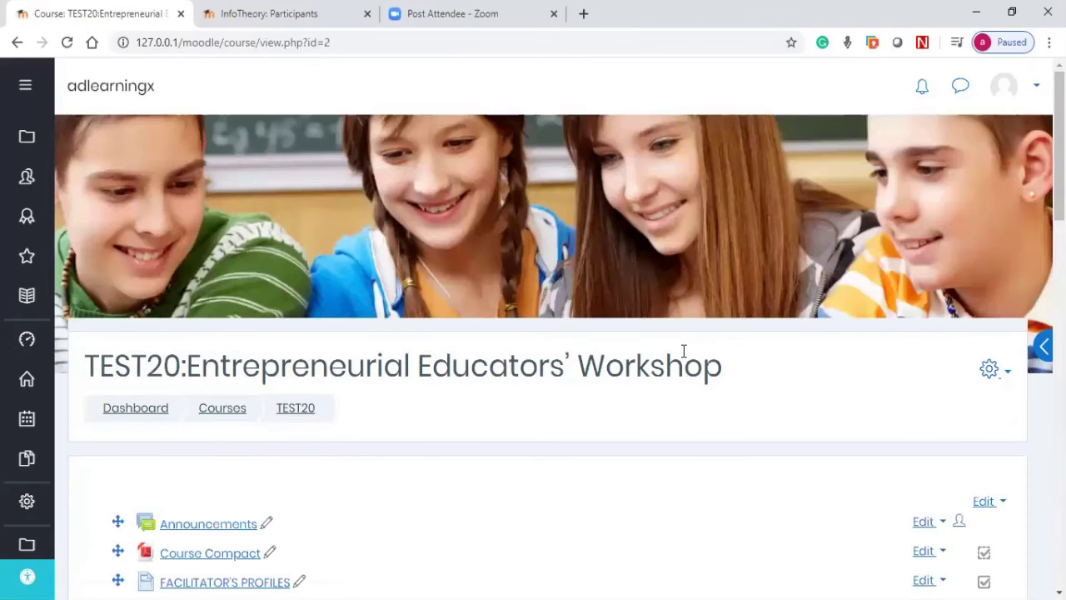
{"action": "scroll", "coordinate": [683, 354], "scroll_direction": "down", "scroll_amount": 3}
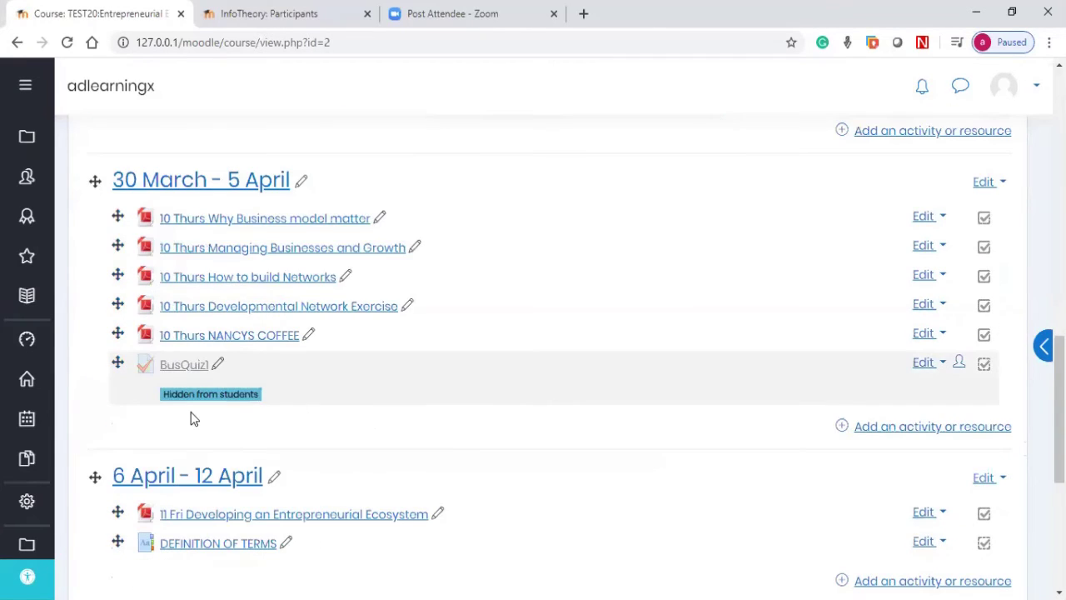
{"action": "left_click", "coordinate": [923, 363]}
{"action": "left_click", "coordinate": [881, 442]}
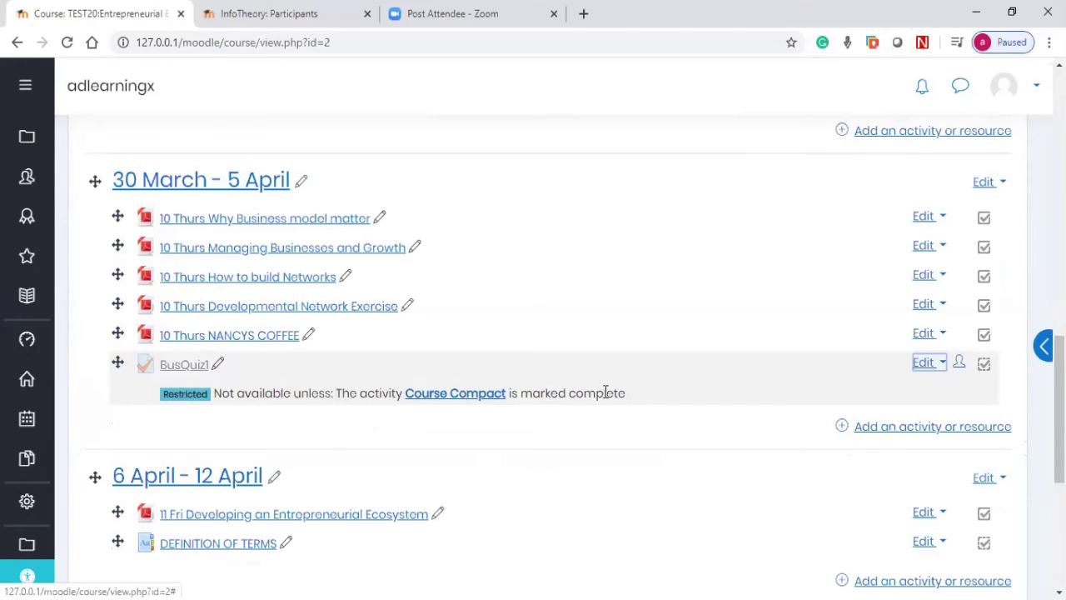
{"action": "scroll", "coordinate": [500, 409], "scroll_direction": "up", "scroll_amount": 5}
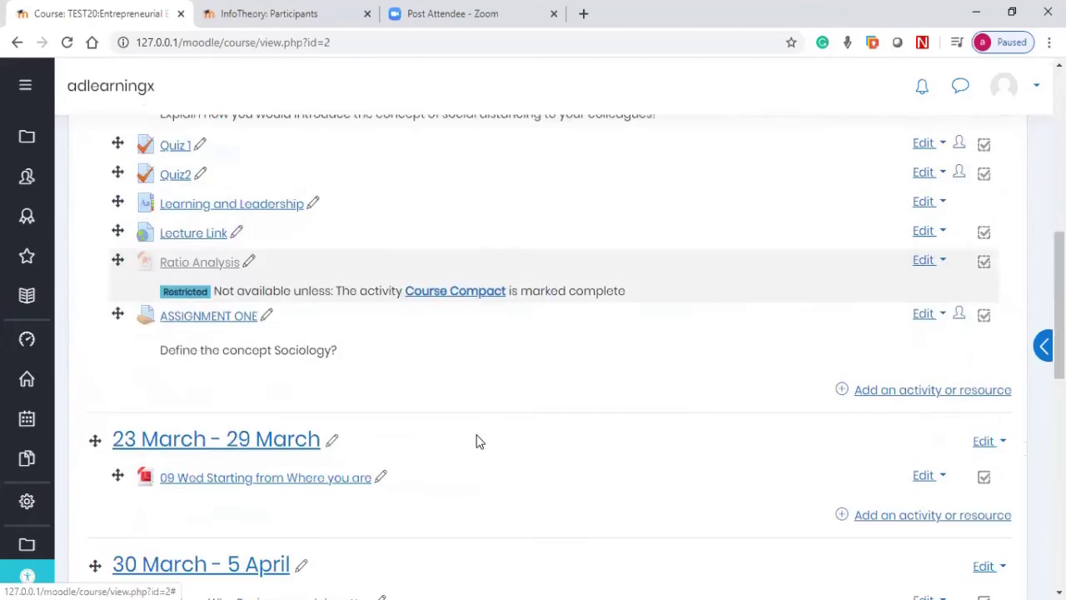
{"action": "scroll", "coordinate": [416, 499], "scroll_direction": "down", "scroll_amount": 2}
{"action": "scroll", "coordinate": [392, 467], "scroll_direction": "up", "scroll_amount": 5}
{"action": "scroll", "coordinate": [233, 302], "scroll_direction": "up", "scroll_amount": 3}
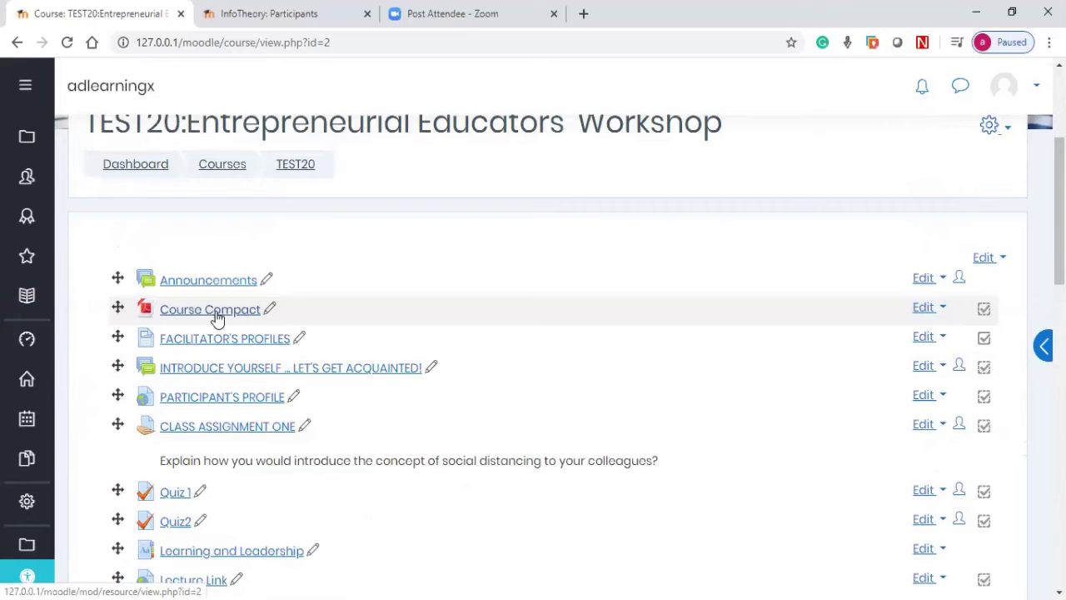
{"action": "scroll", "coordinate": [705, 338], "scroll_direction": "down", "scroll_amount": 5}
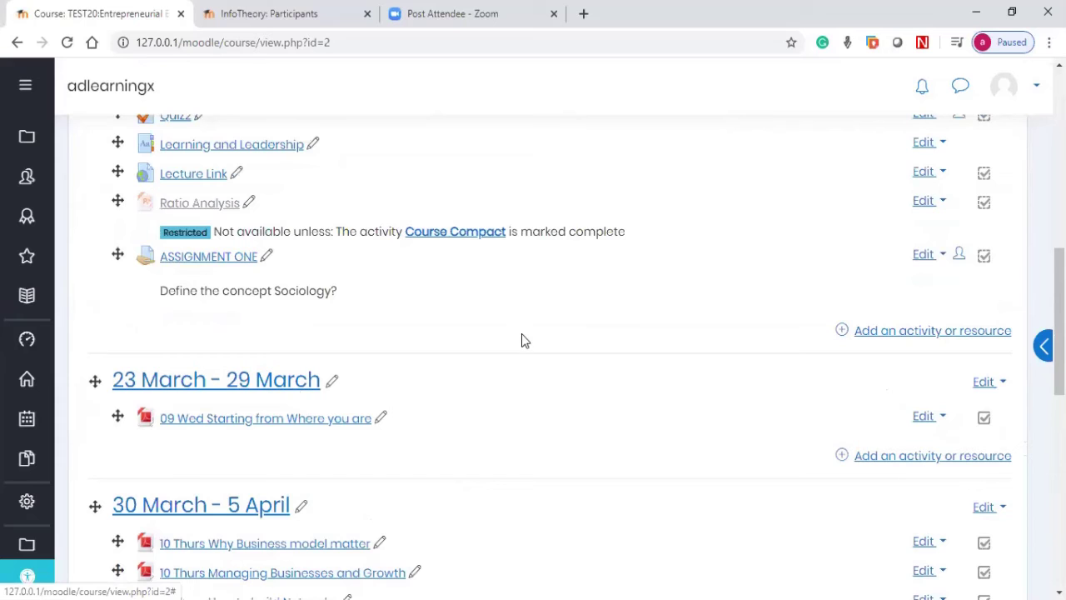
{"action": "scroll", "coordinate": [481, 340], "scroll_direction": "down", "scroll_amount": 3}
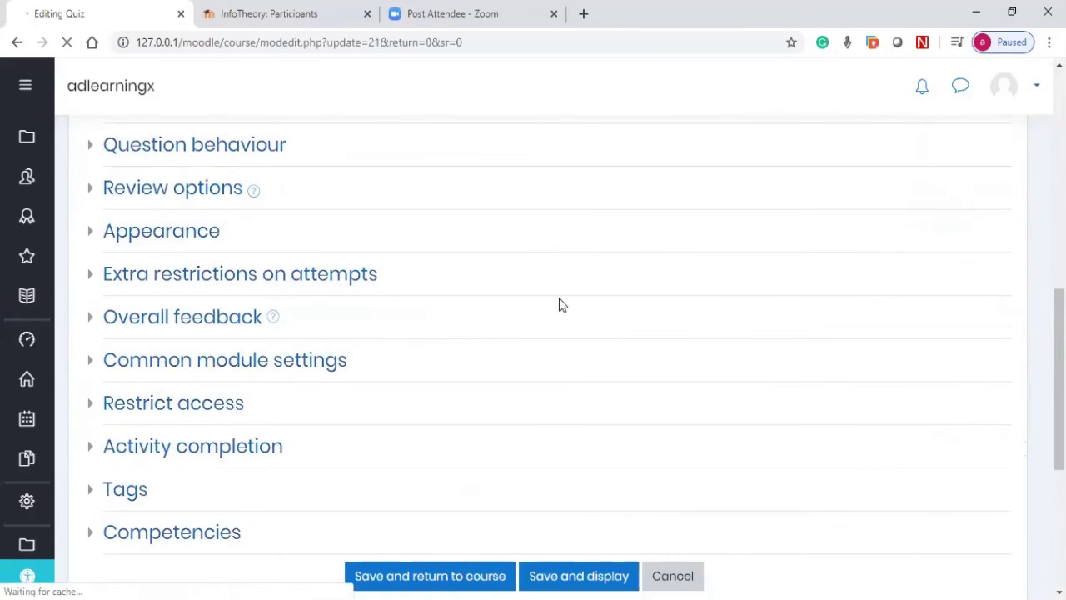
Step: Delete the Course Compact completion condition under Restrict access and save, returning to the course
{"action": "scroll", "coordinate": [142, 365], "scroll_direction": "down", "scroll_amount": 1}
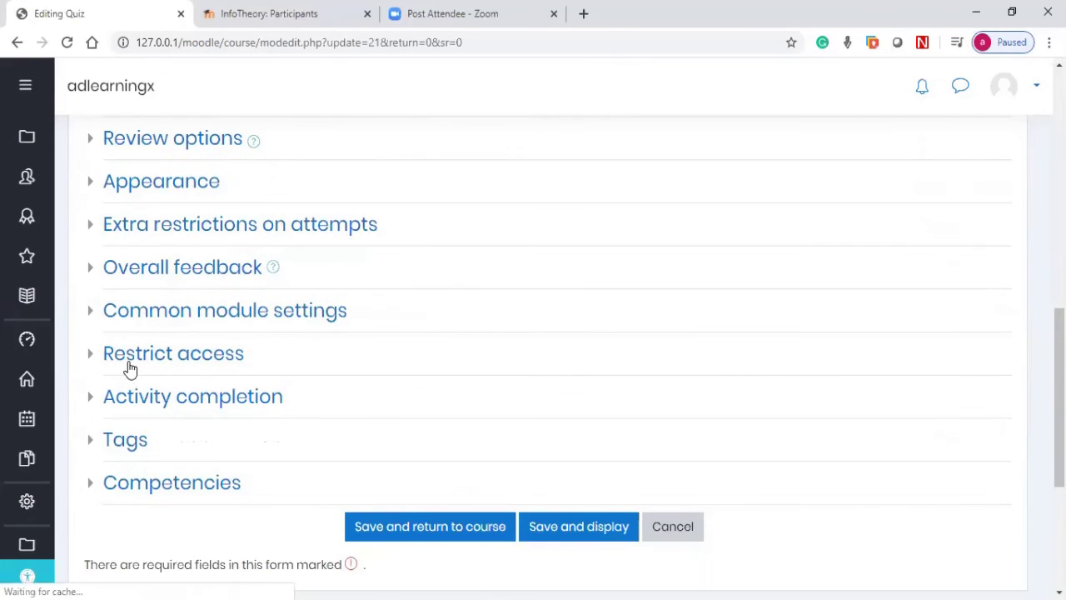
{"action": "left_click", "coordinate": [130, 365]}
{"action": "left_click", "coordinate": [840, 464]}
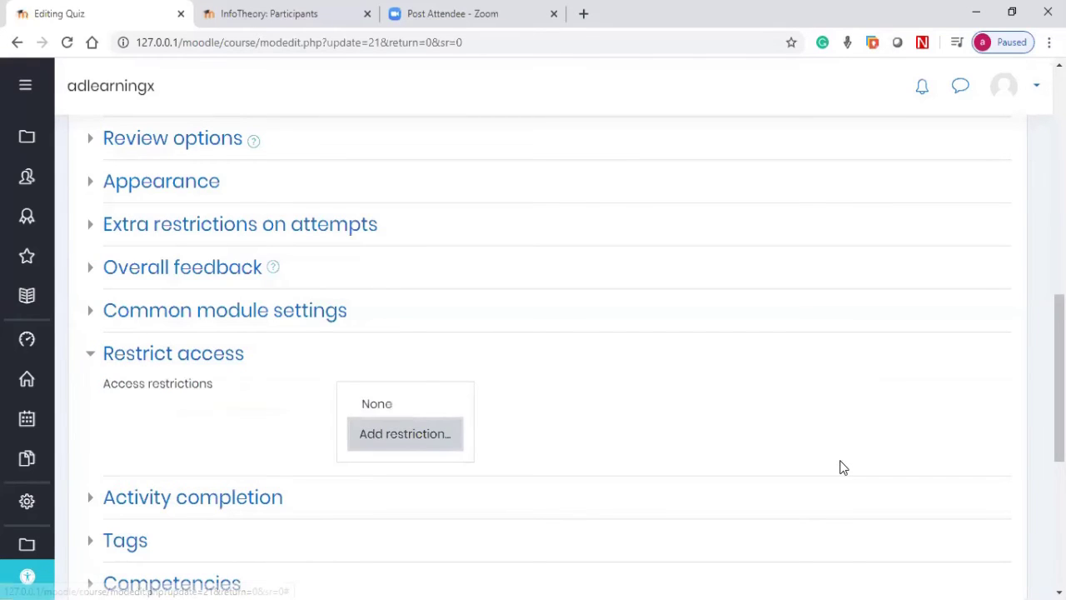
{"action": "scroll", "coordinate": [841, 467], "scroll_direction": "down", "scroll_amount": 1}
{"action": "scroll", "coordinate": [525, 326], "scroll_direction": "down", "scroll_amount": 3}
{"action": "scroll", "coordinate": [407, 302], "scroll_direction": "down", "scroll_amount": 2}
{"action": "left_click", "coordinate": [406, 298]}
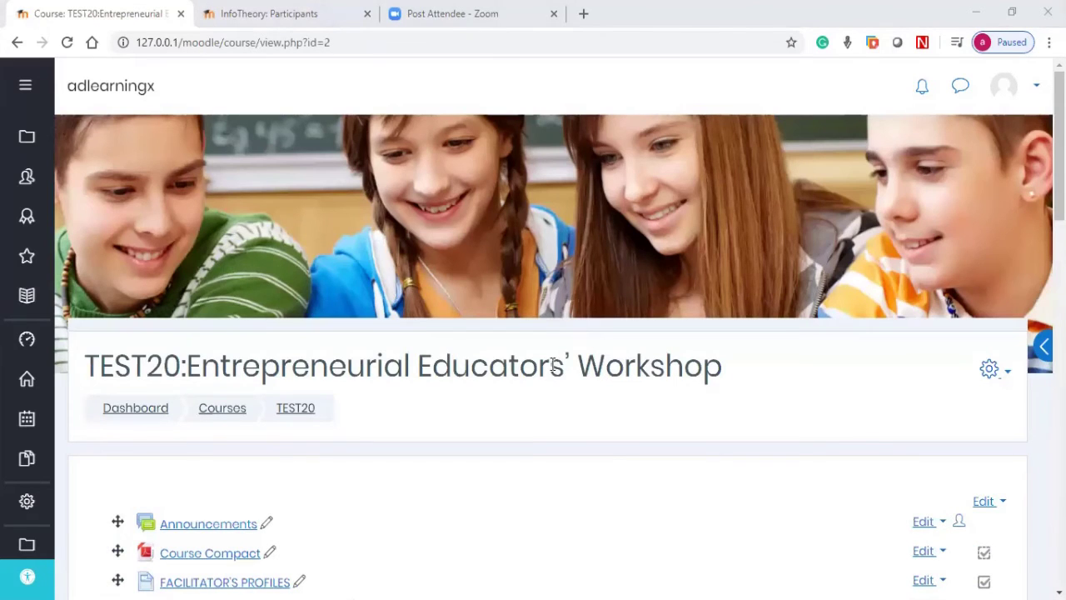
Step: Scroll down the course page and open the BusQuiz1 quiz
{"action": "scroll", "coordinate": [551, 377], "scroll_direction": "down", "scroll_amount": 3}
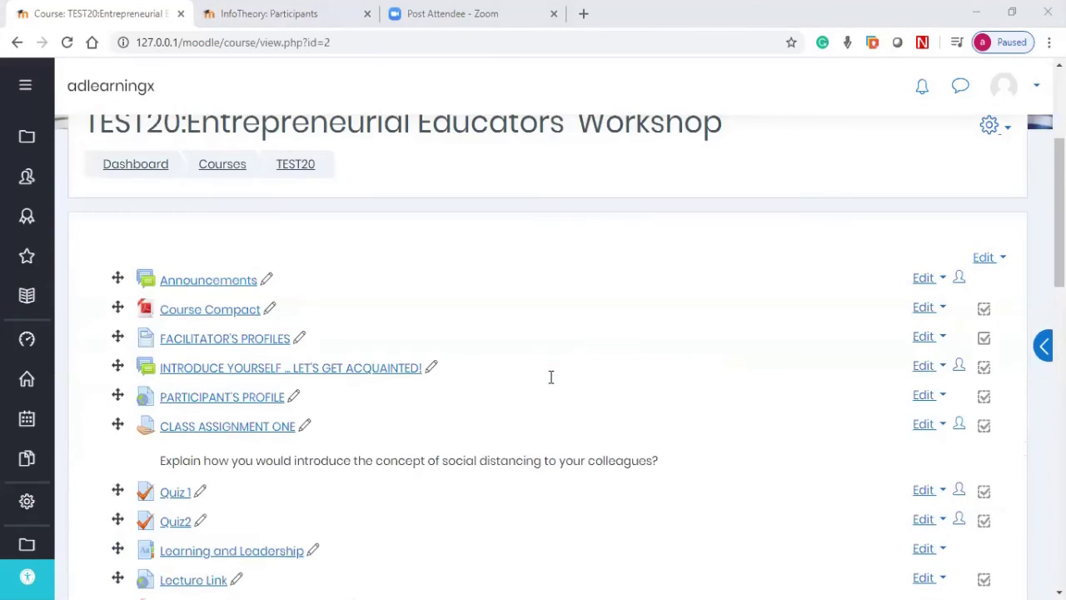
{"action": "scroll", "coordinate": [357, 422], "scroll_direction": "down", "scroll_amount": 5}
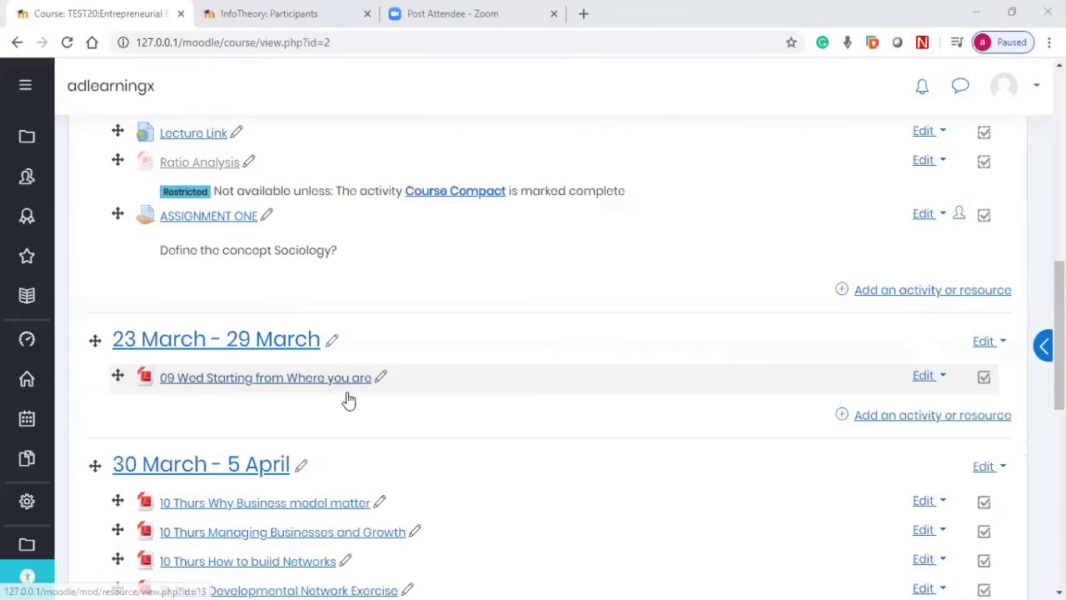
{"action": "scroll", "coordinate": [928, 292], "scroll_direction": "down", "scroll_amount": 4}
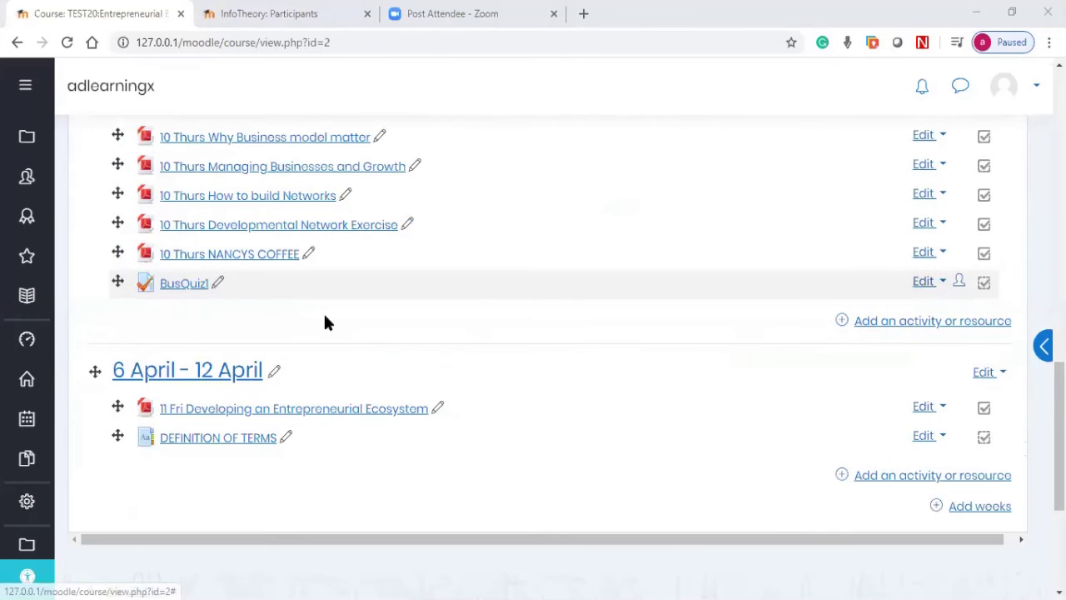
{"action": "left_click", "coordinate": [193, 291]}
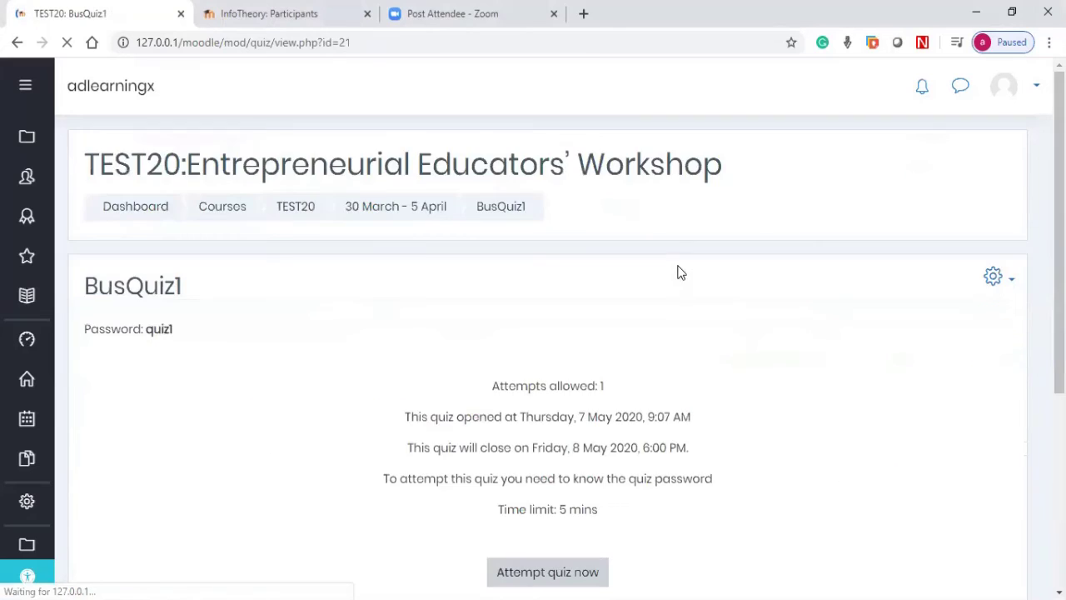
{"action": "scroll", "coordinate": [964, 222], "scroll_direction": "down", "scroll_amount": 1}
{"action": "scroll", "coordinate": [1011, 281], "scroll_direction": "up", "scroll_amount": 1}
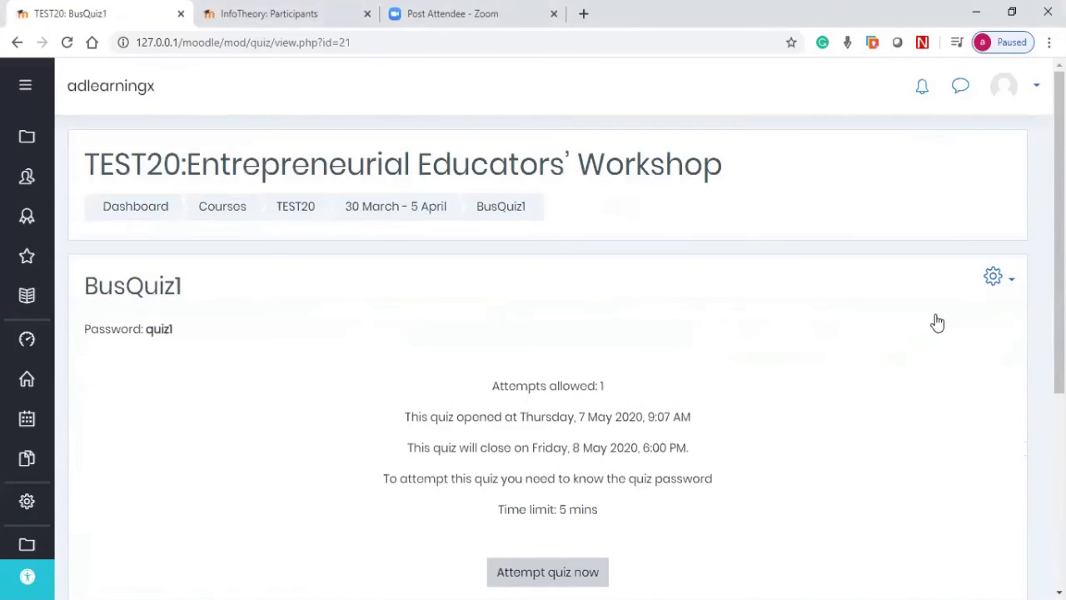
Step: Open the quiz's question bank from the gear menu and launch 'Create a new question…'
{"action": "left_click", "coordinate": [993, 276]}
{"action": "scroll", "coordinate": [900, 358], "scroll_direction": "down", "scroll_amount": 4}
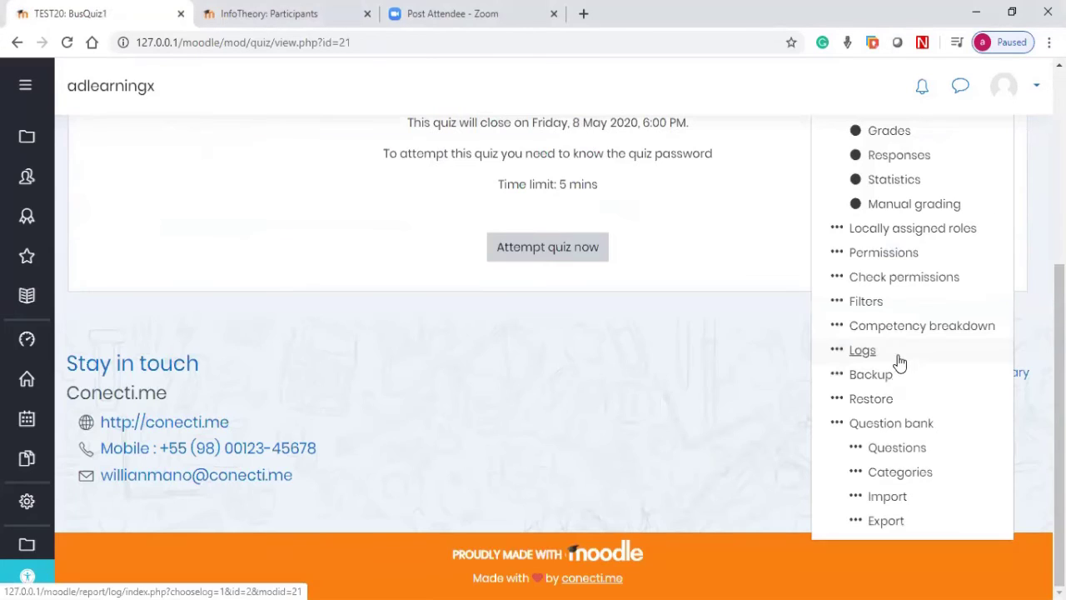
{"action": "left_click", "coordinate": [894, 447]}
{"action": "scroll", "coordinate": [484, 285], "scroll_direction": "up", "scroll_amount": 4}
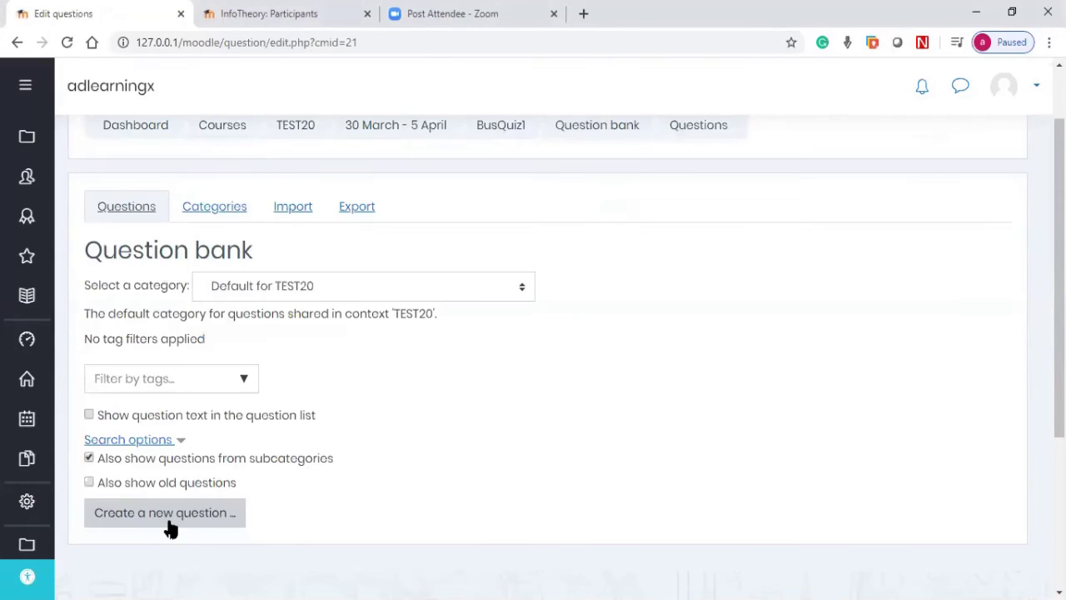
{"action": "left_click", "coordinate": [172, 520]}
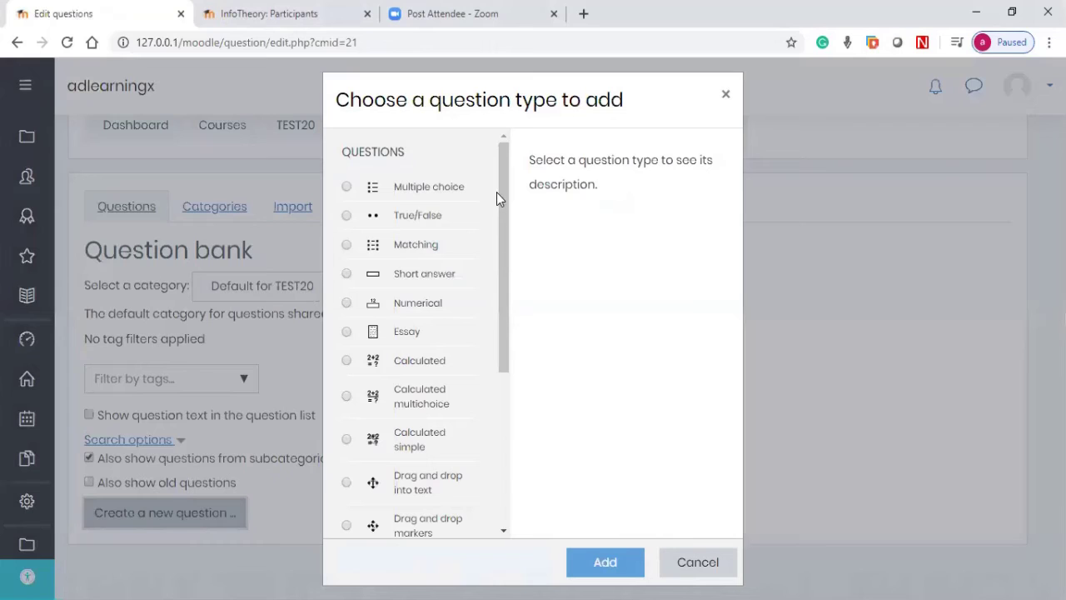
{"action": "scroll", "coordinate": [496, 193], "scroll_direction": "down", "scroll_amount": 1}
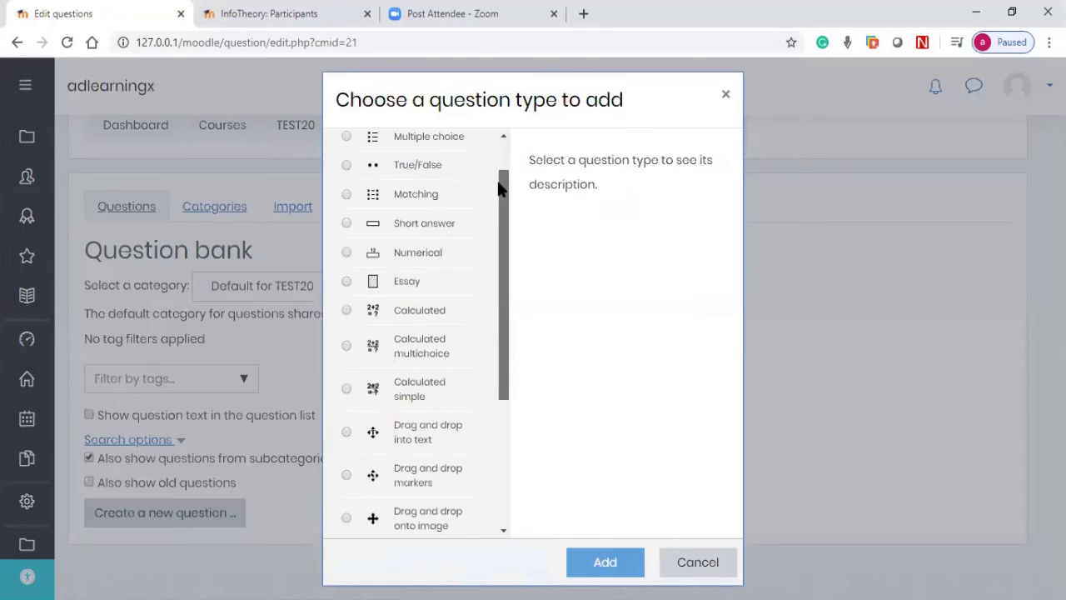
{"action": "scroll", "coordinate": [498, 189], "scroll_direction": "up", "scroll_amount": 1}
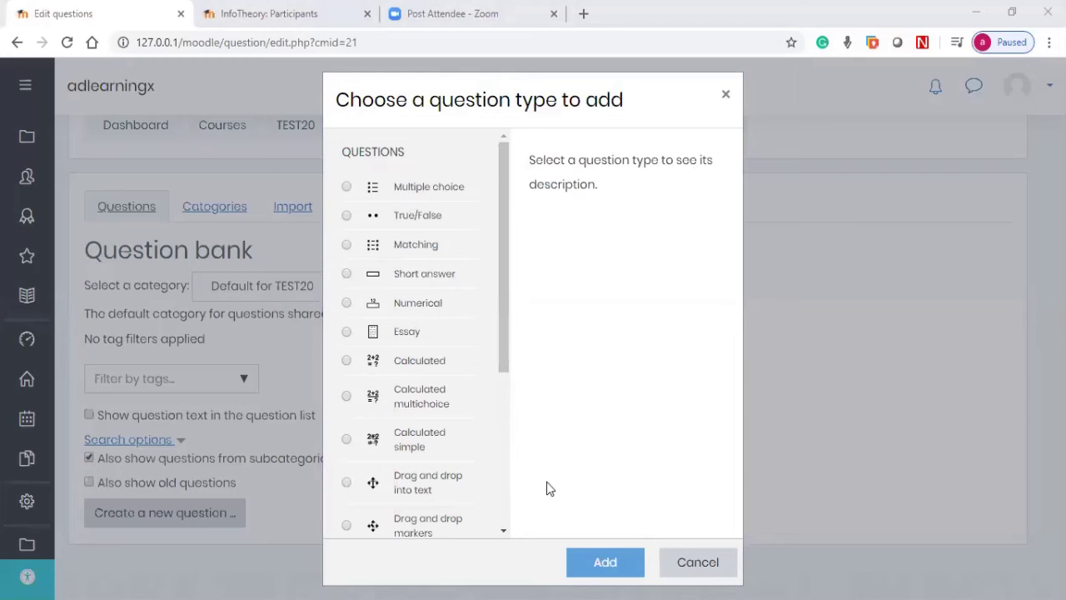
Step: Cancel the question type chooser, then go back to the TEST20 course page
{"action": "left_click", "coordinate": [686, 563]}
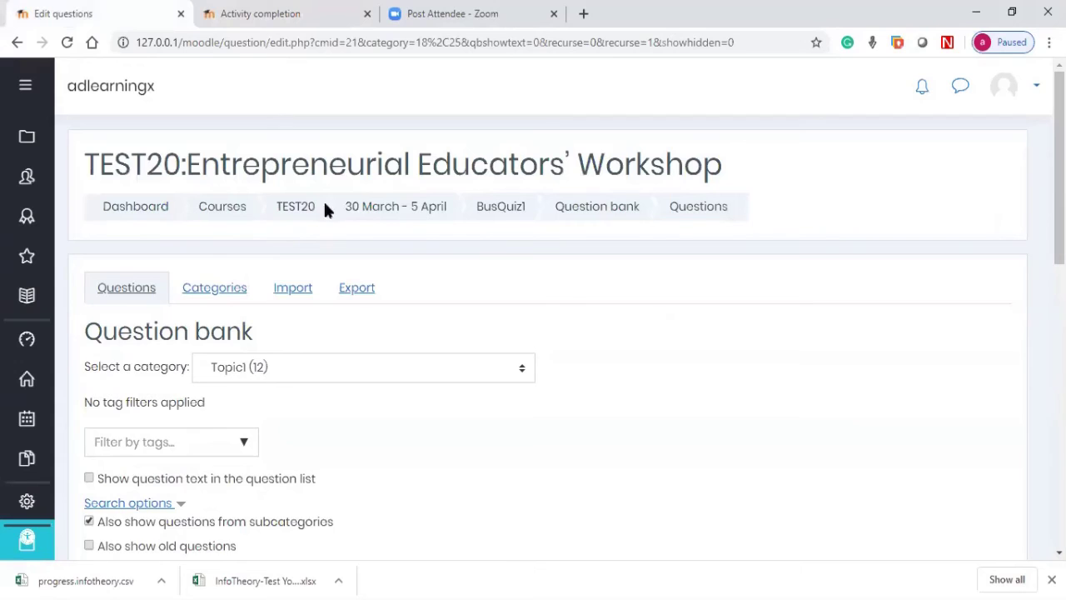
{"action": "left_click", "coordinate": [323, 208]}
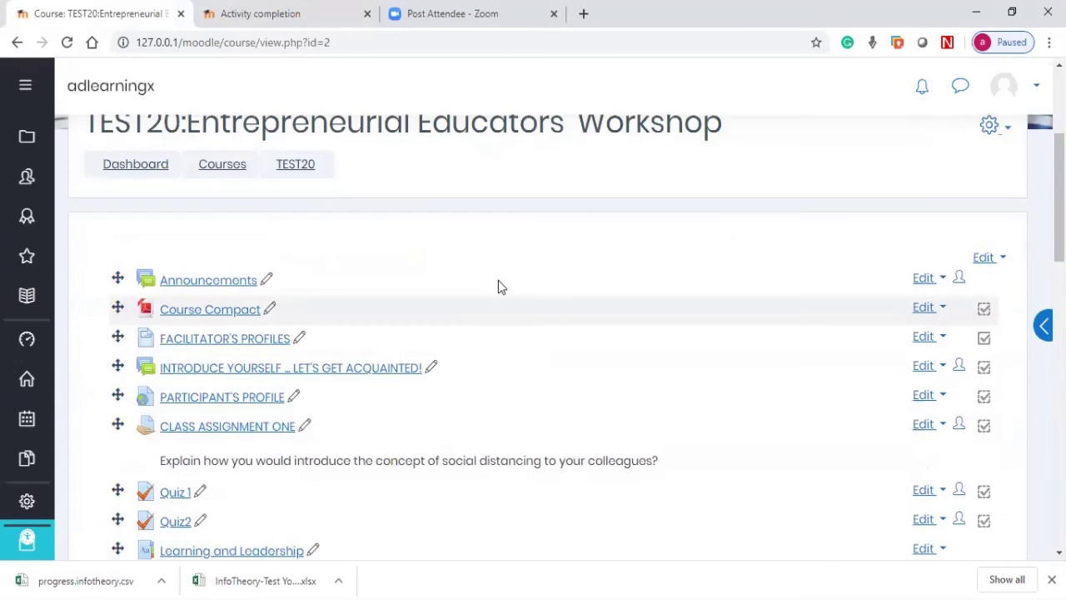
{"action": "scroll", "coordinate": [508, 284], "scroll_direction": "down", "scroll_amount": 2}
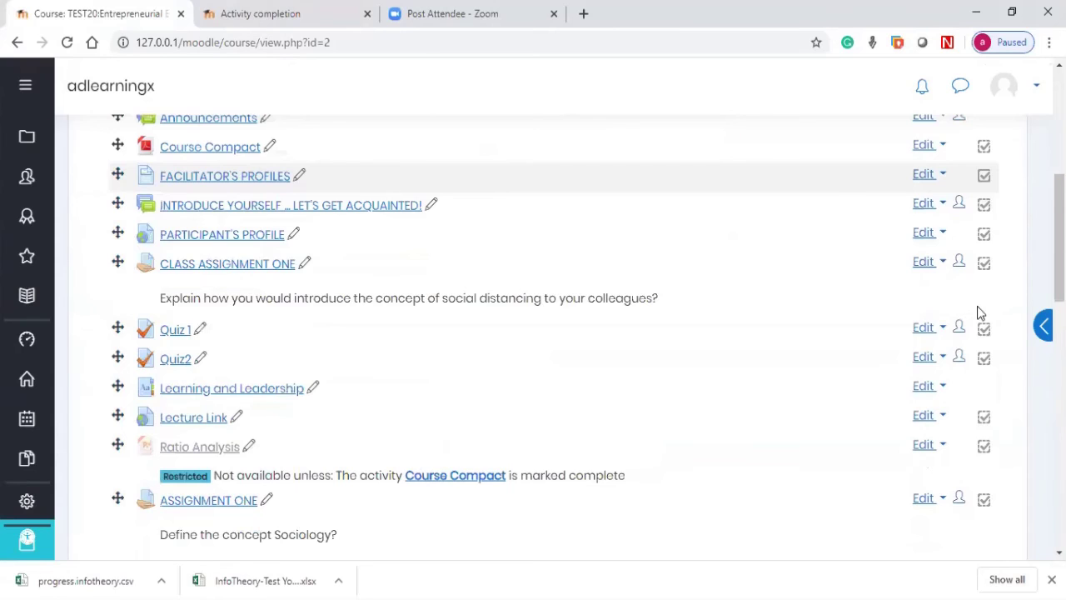
{"action": "scroll", "coordinate": [977, 306], "scroll_direction": "up", "scroll_amount": 4}
{"action": "left_click", "coordinate": [988, 287]}
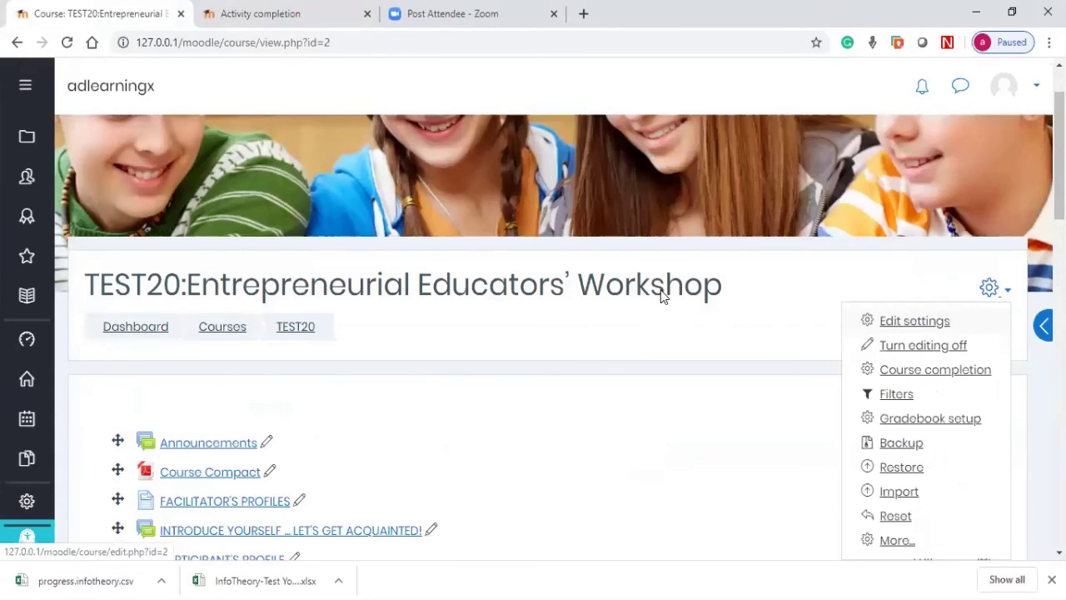
{"action": "key", "text": "Return"}
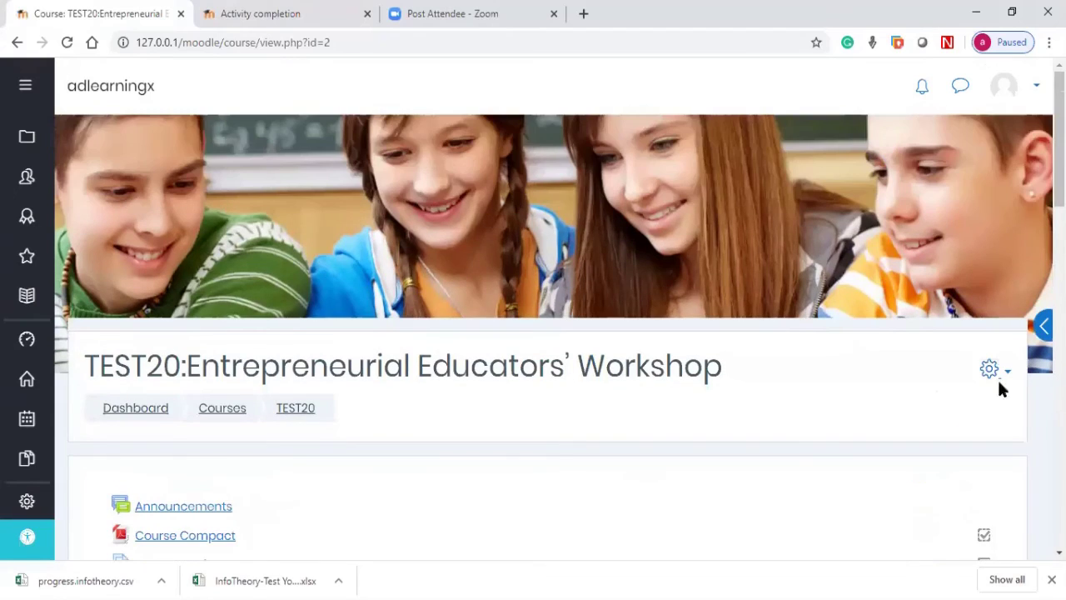
{"action": "left_click", "coordinate": [992, 372]}
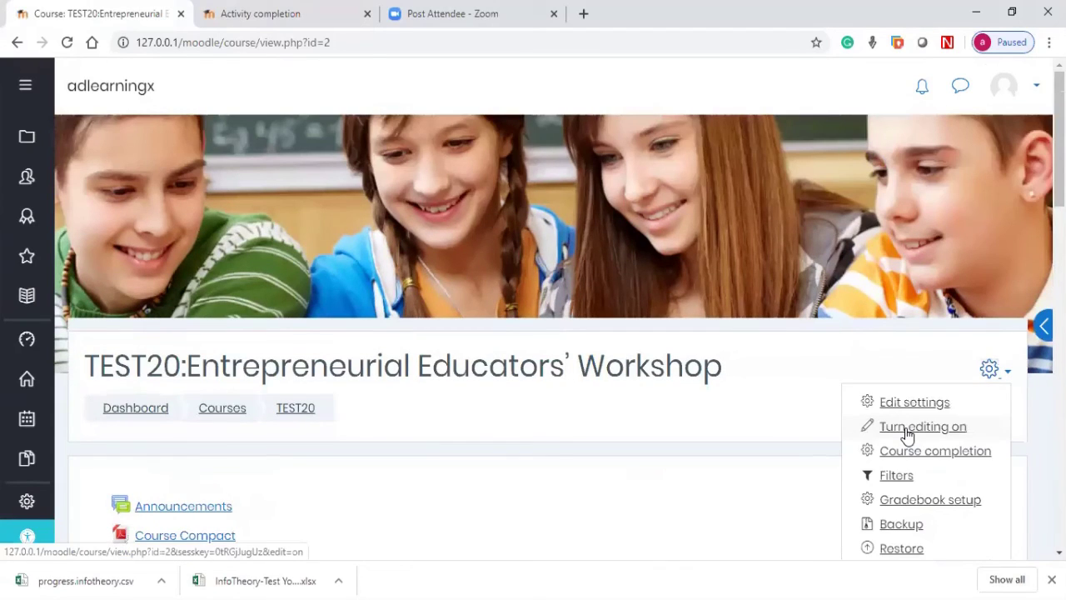
{"action": "left_click", "coordinate": [907, 428]}
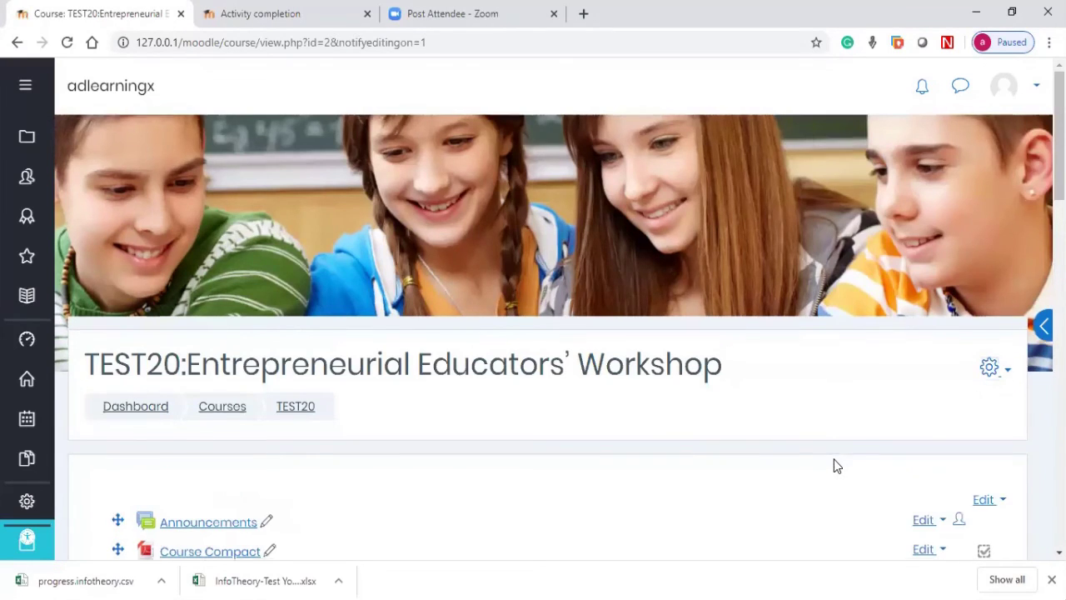
{"action": "scroll", "coordinate": [837, 463], "scroll_direction": "down", "scroll_amount": 3}
{"action": "scroll", "coordinate": [834, 457], "scroll_direction": "down", "scroll_amount": 4}
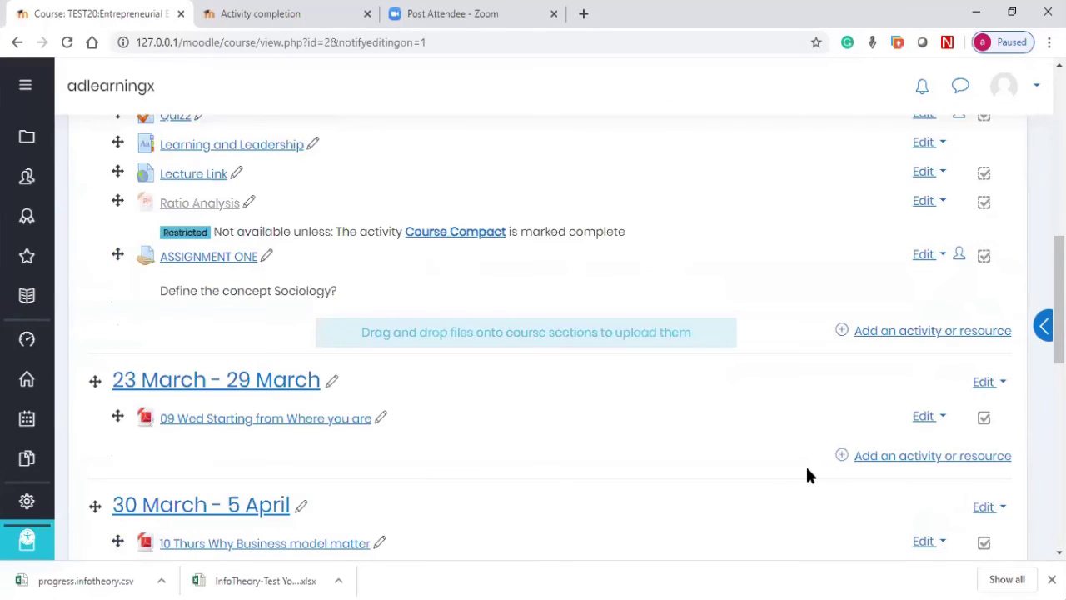
{"action": "scroll", "coordinate": [808, 471], "scroll_direction": "down", "scroll_amount": 4}
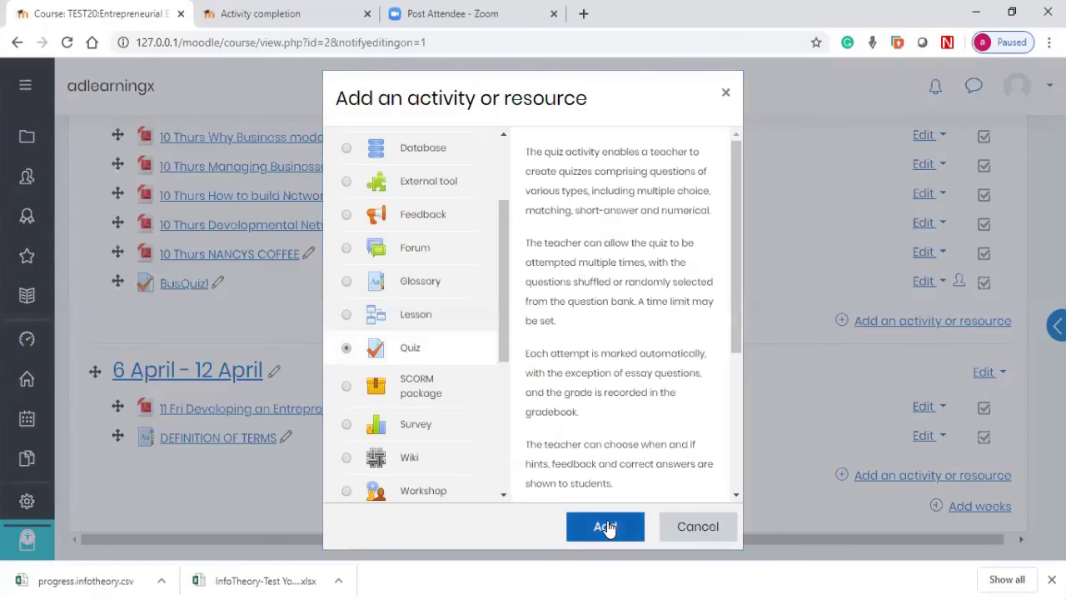
{"action": "left_click", "coordinate": [693, 530]}
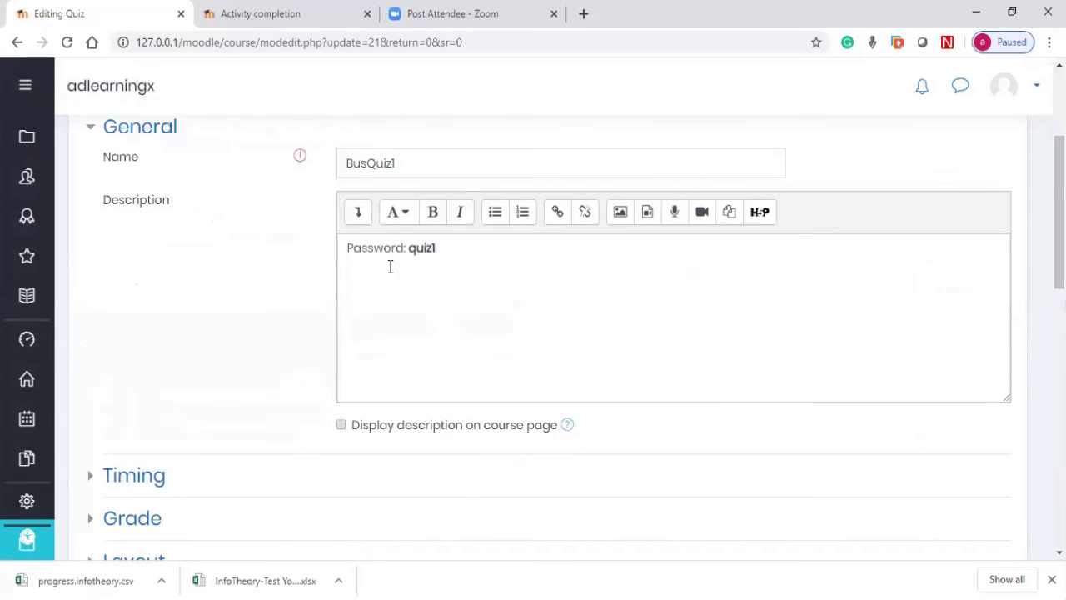
Step: Review BusQuiz1's name, description and Timing: open 7 May, close 8 May 2020, 5-minute limit
{"action": "left_click", "coordinate": [419, 165]}
{"action": "key", "text": "ctrl+a"}
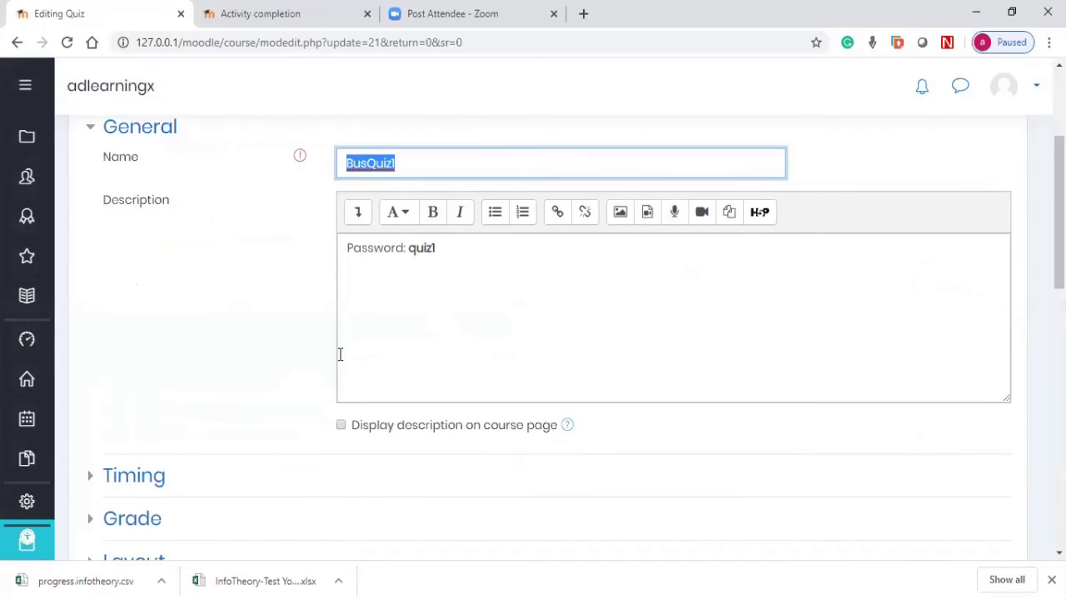
{"action": "left_click", "coordinate": [378, 307]}
{"action": "scroll", "coordinate": [382, 308], "scroll_direction": "down", "scroll_amount": 1}
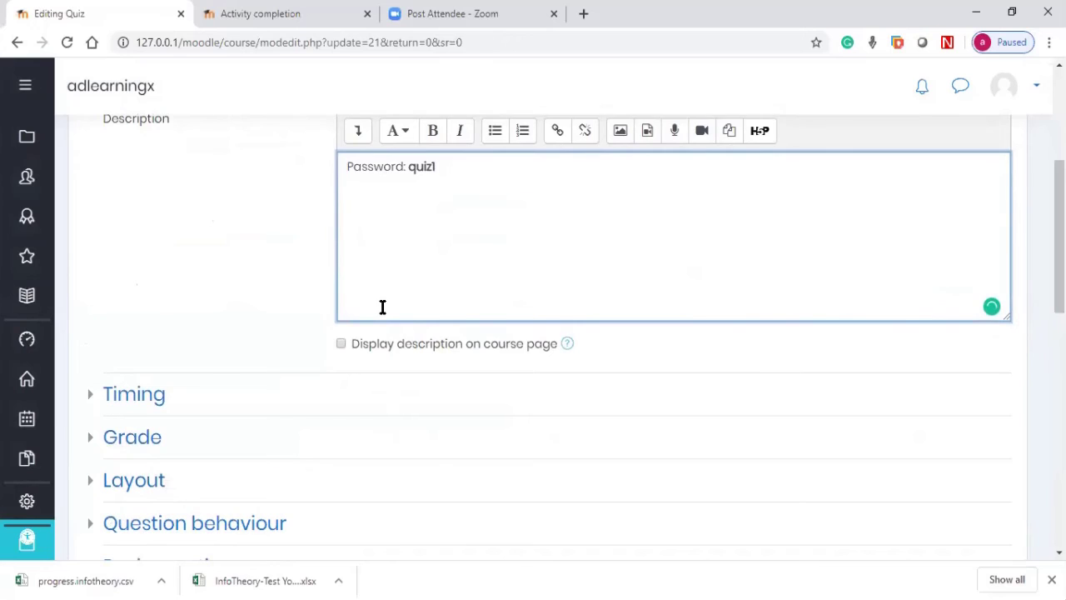
{"action": "scroll", "coordinate": [382, 307], "scroll_direction": "down", "scroll_amount": 1}
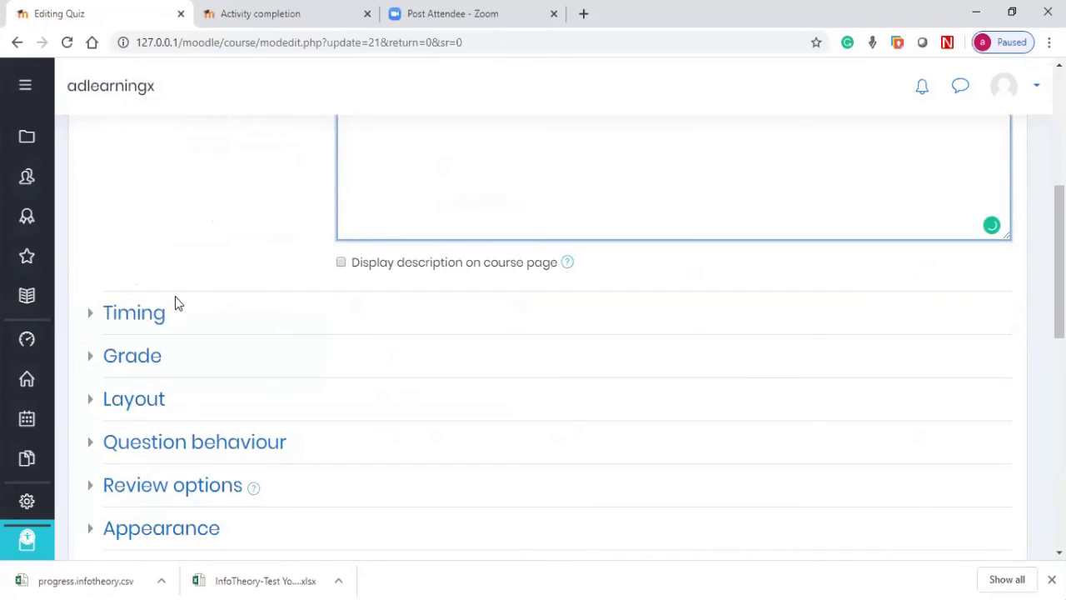
{"action": "left_click", "coordinate": [105, 315]}
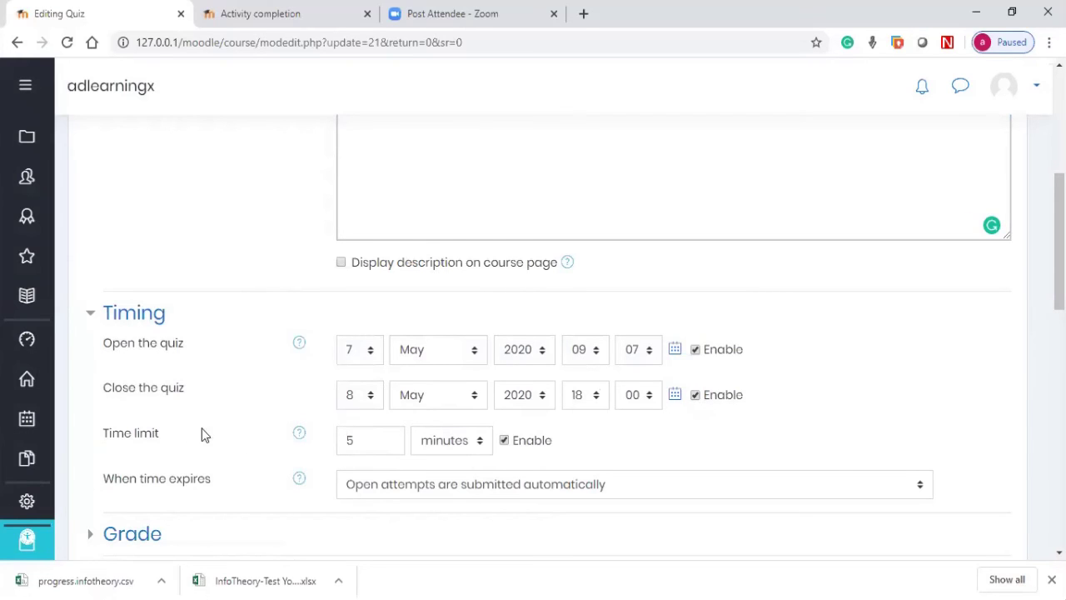
{"action": "left_click", "coordinate": [360, 449]}
{"action": "scroll", "coordinate": [395, 445], "scroll_direction": "down", "scroll_amount": 3}
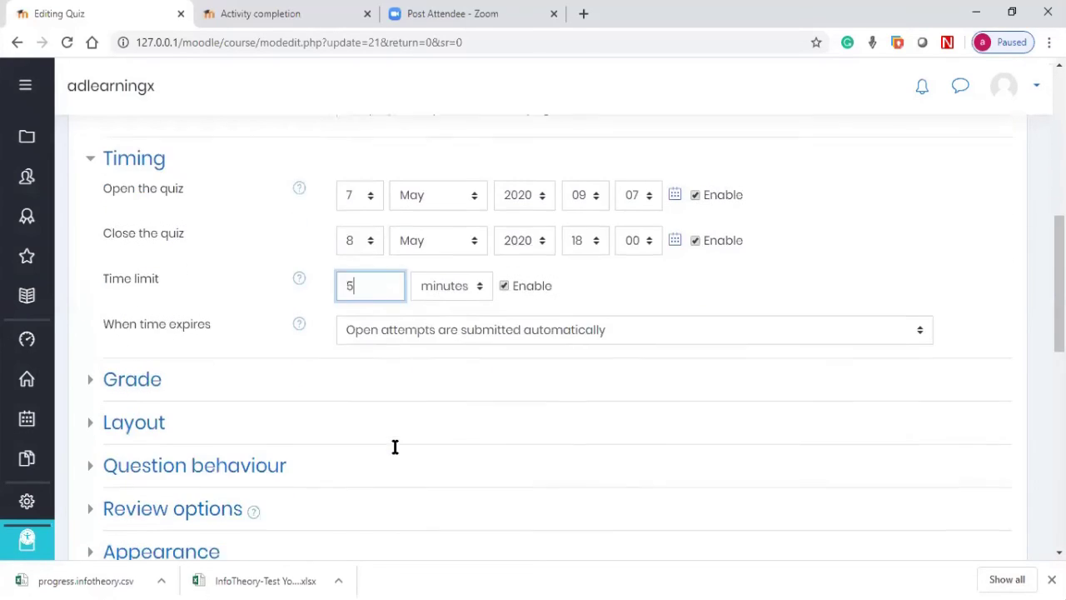
{"action": "scroll", "coordinate": [395, 450], "scroll_direction": "down", "scroll_amount": 1}
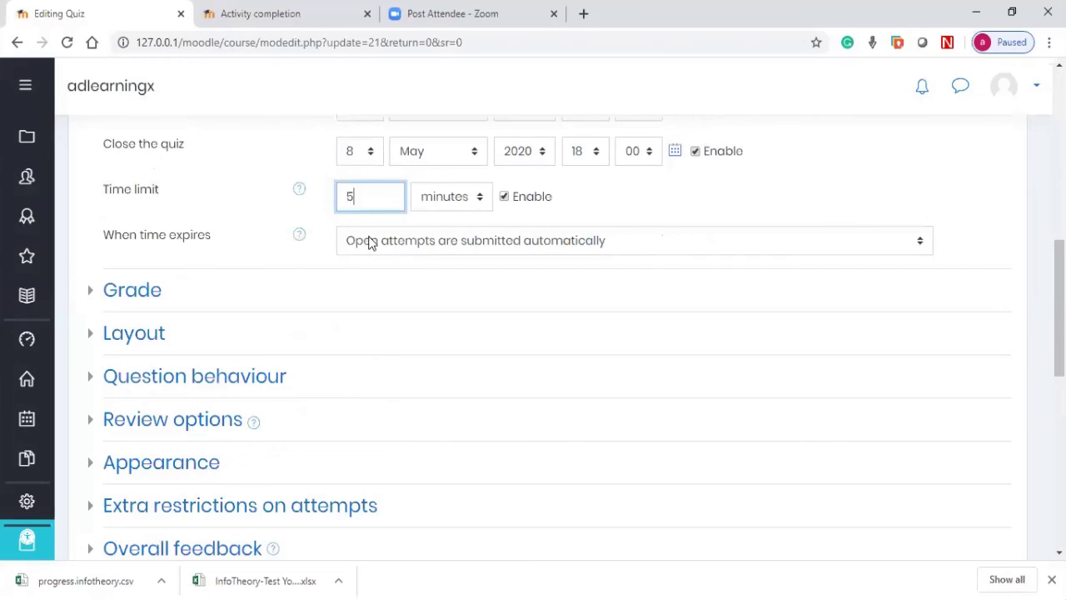
Step: Expand the Grade section and try Attempts allowed as Unlimited, then 2
{"action": "left_click", "coordinate": [135, 300]}
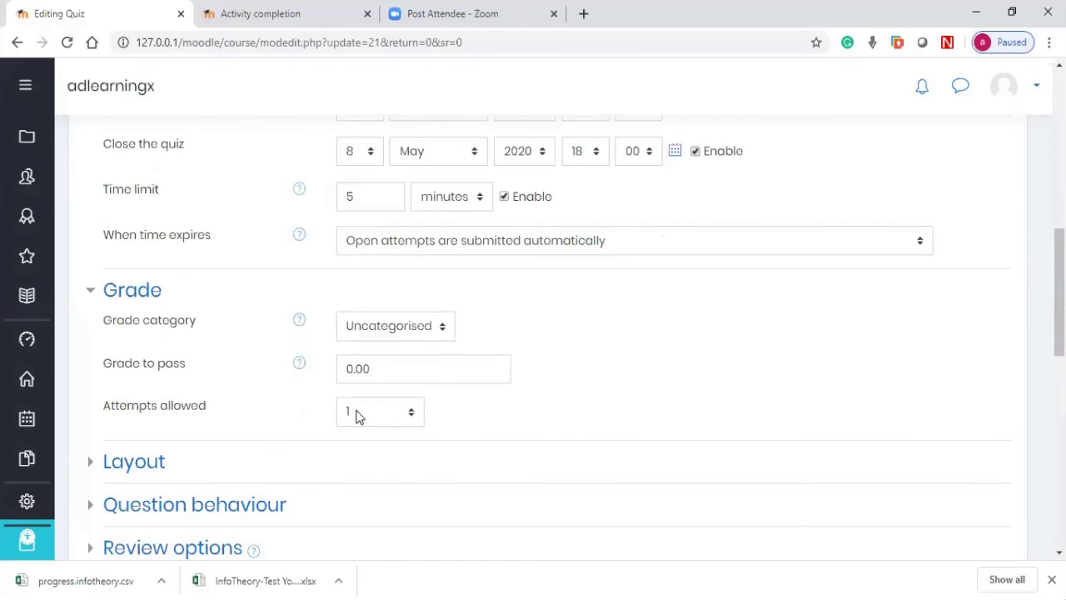
{"action": "left_click", "coordinate": [356, 415]}
{"action": "left_click", "coordinate": [355, 415]}
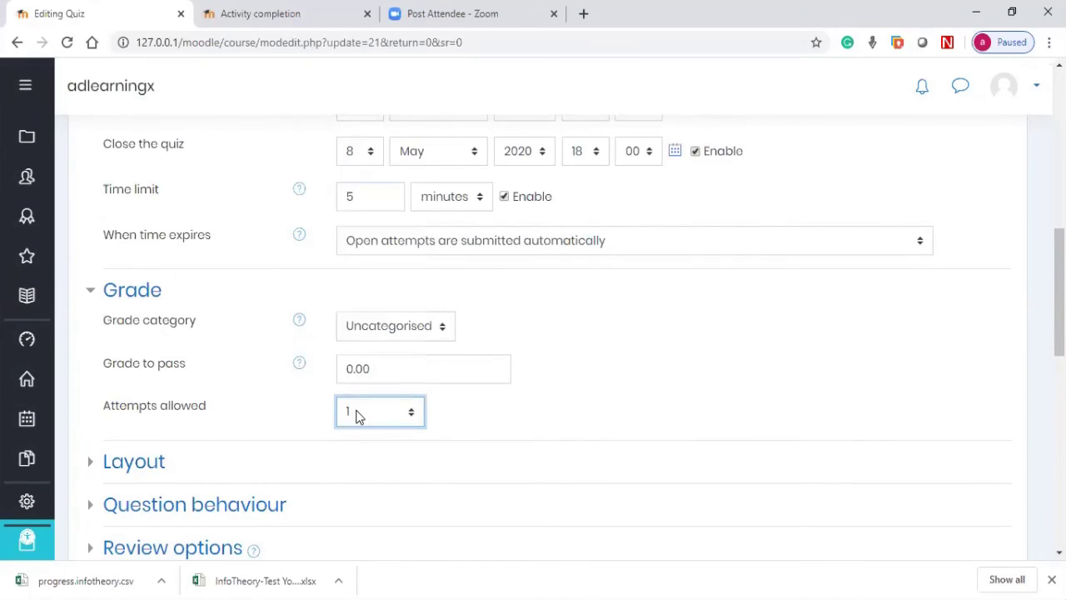
{"action": "left_click", "coordinate": [356, 415]}
{"action": "left_click", "coordinate": [357, 414]}
{"action": "left_click", "coordinate": [359, 413]}
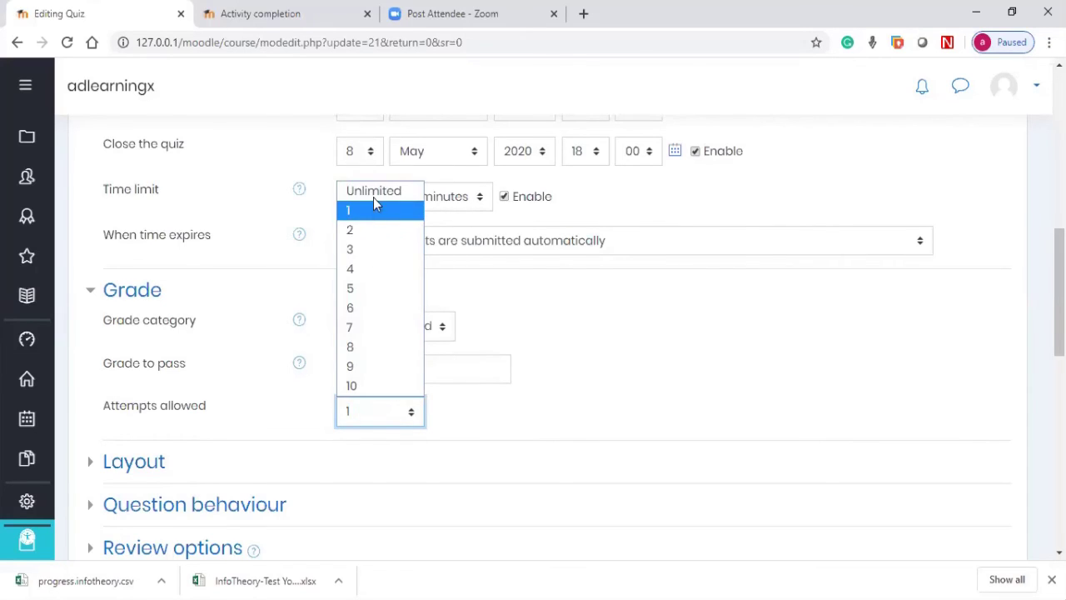
{"action": "left_click", "coordinate": [374, 192]}
{"action": "left_click", "coordinate": [372, 421]}
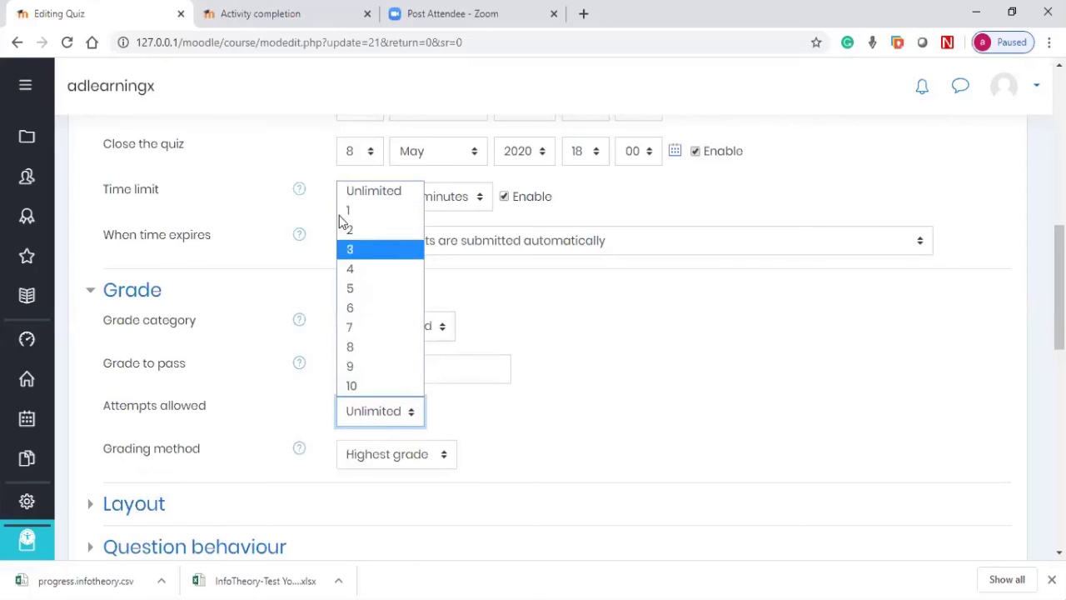
{"action": "left_click", "coordinate": [347, 228]}
Step: Check the Grading method choices and set Attempts allowed back to 1
{"action": "left_click", "coordinate": [374, 454]}
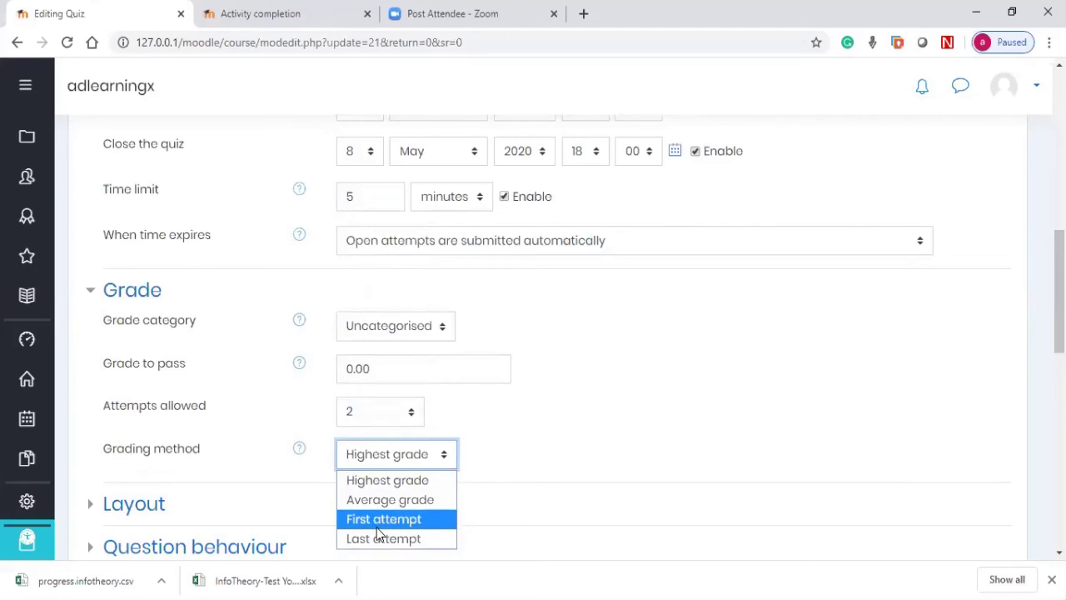
{"action": "left_click", "coordinate": [369, 424]}
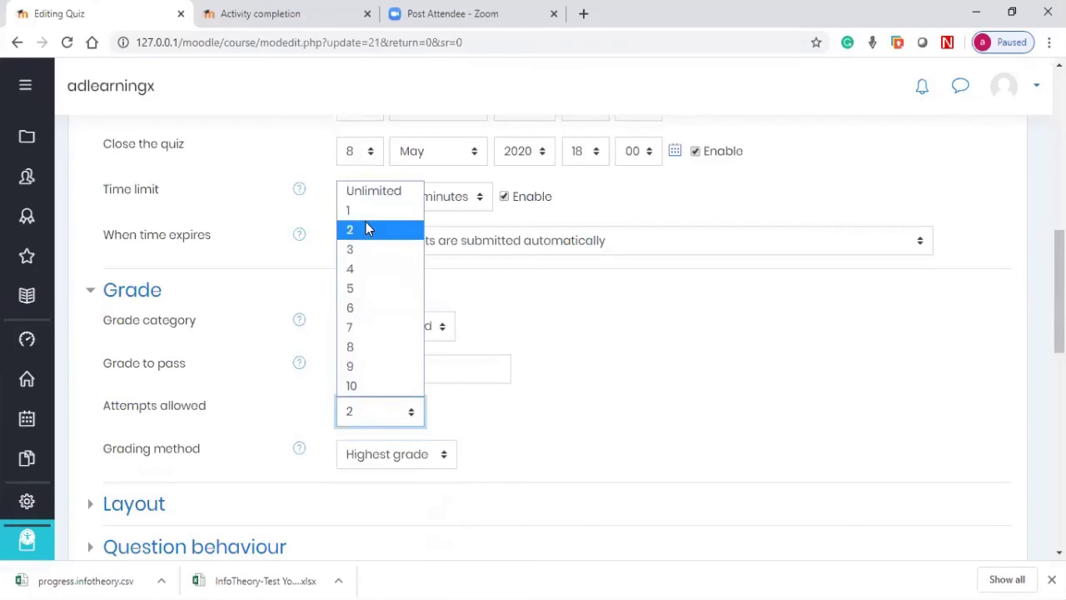
{"action": "left_click", "coordinate": [364, 212]}
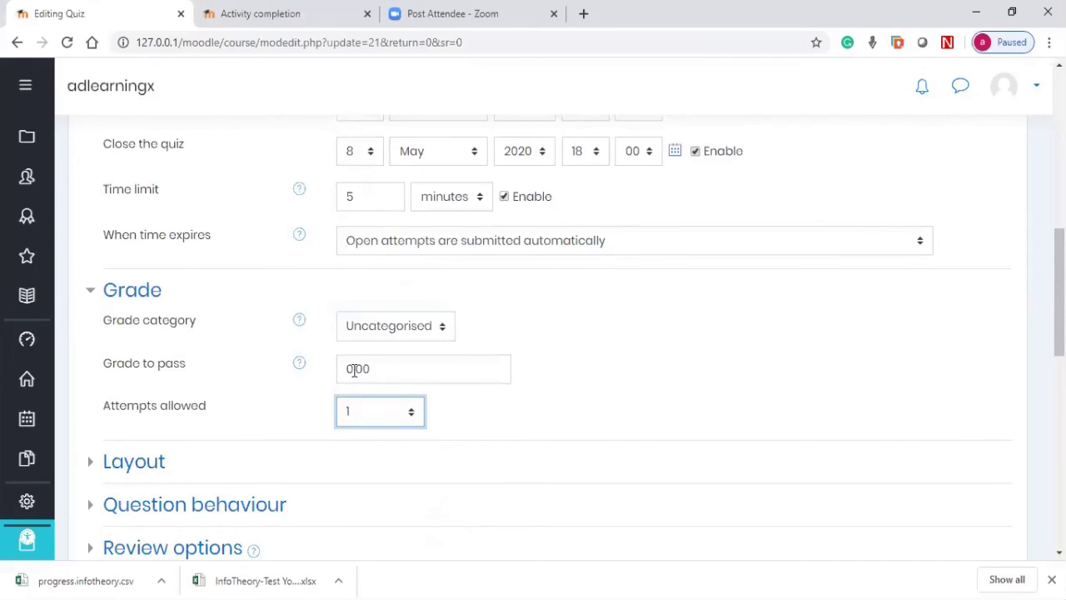
{"action": "left_click", "coordinate": [364, 414]}
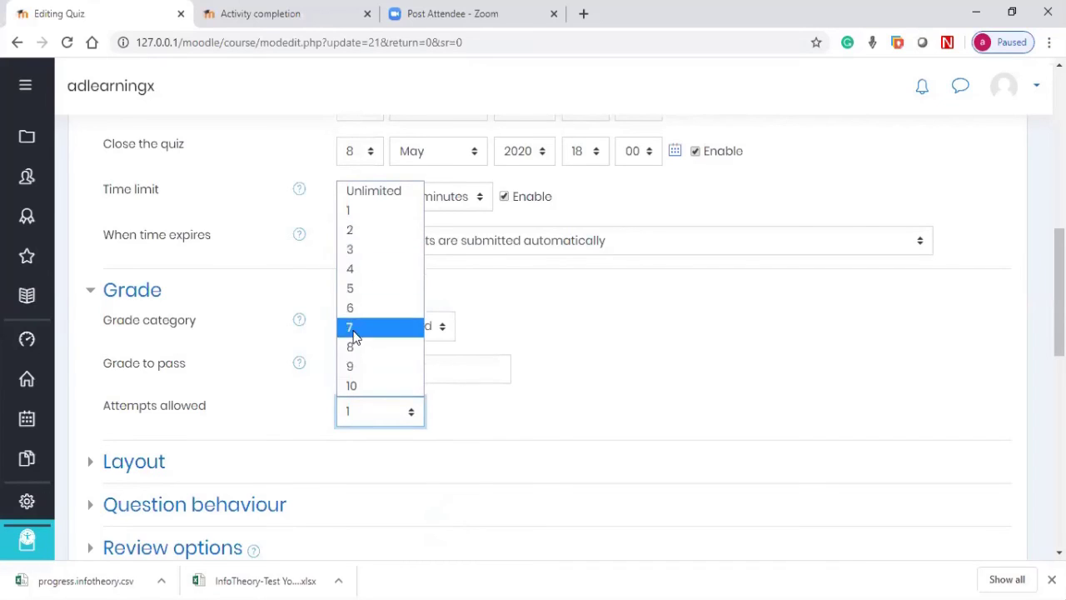
{"action": "left_click", "coordinate": [487, 304]}
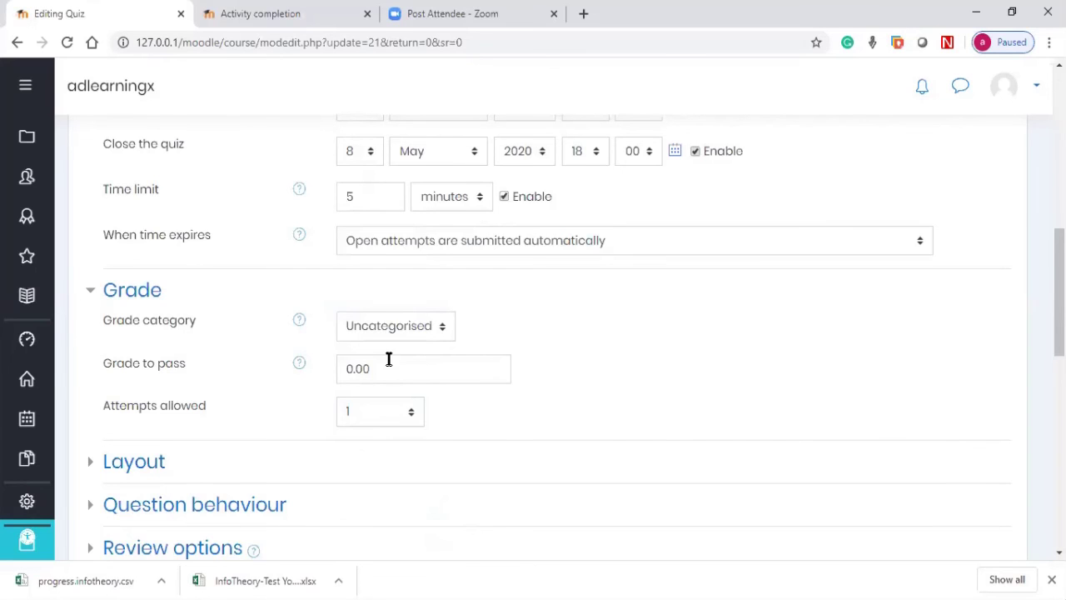
{"action": "scroll", "coordinate": [388, 359], "scroll_direction": "down", "scroll_amount": 4}
{"action": "scroll", "coordinate": [376, 379], "scroll_direction": "up", "scroll_amount": 2}
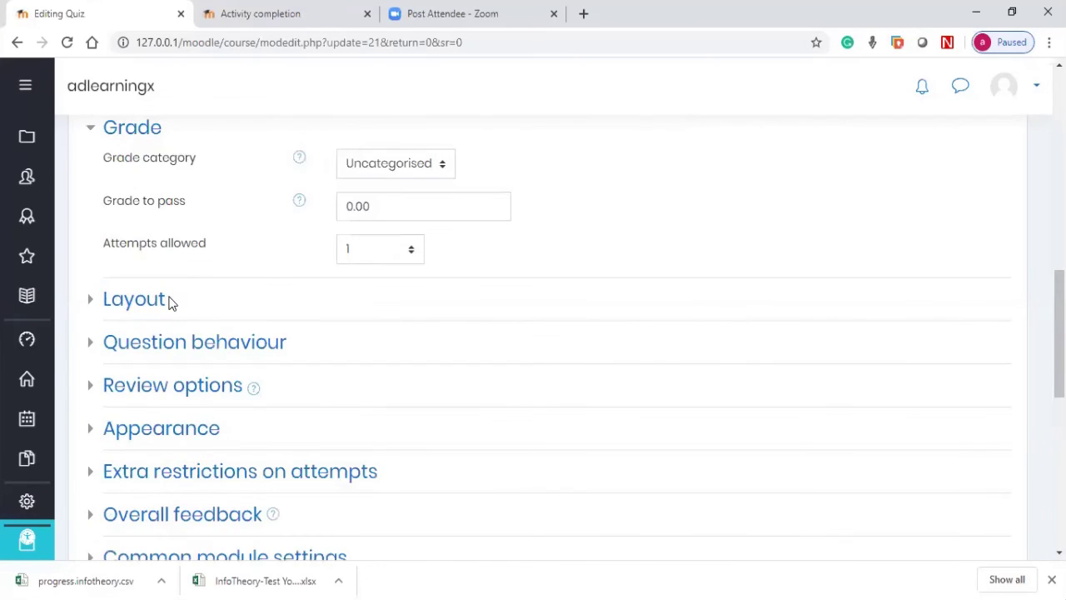
Step: Expand BusQuiz1's Layout and Question behaviour settings sections
{"action": "left_click", "coordinate": [132, 296]}
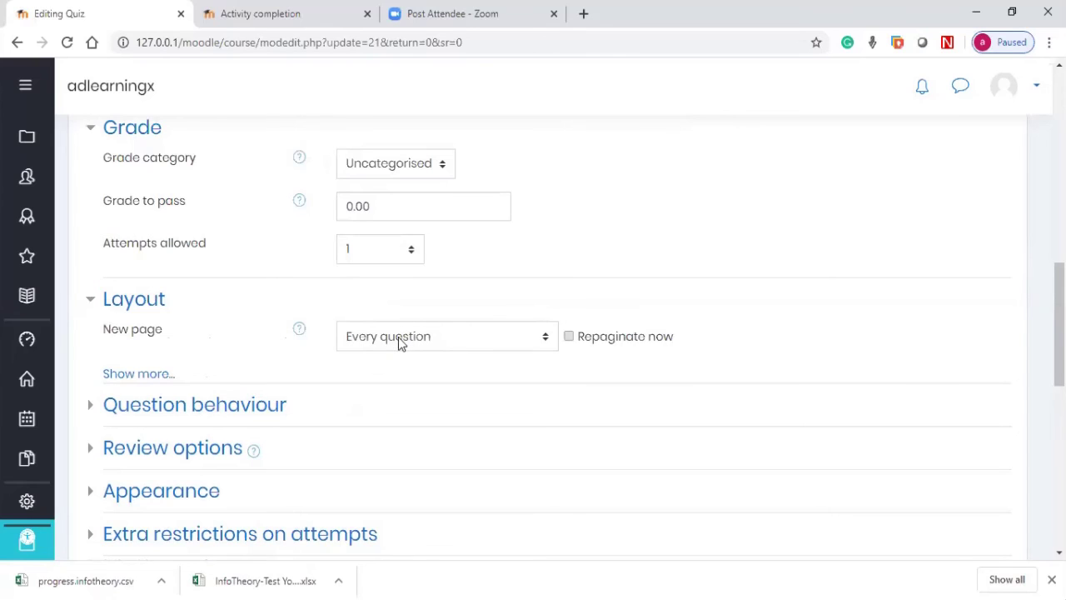
{"action": "scroll", "coordinate": [309, 372], "scroll_direction": "down", "scroll_amount": 1}
{"action": "left_click", "coordinate": [214, 316]}
{"action": "scroll", "coordinate": [408, 313], "scroll_direction": "down", "scroll_amount": 1}
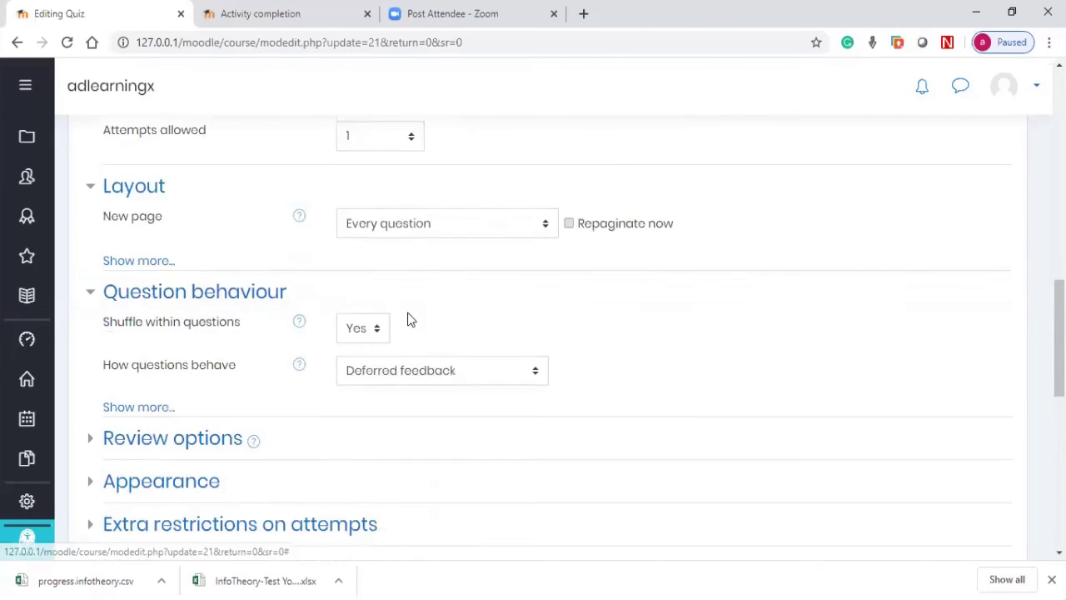
{"action": "scroll", "coordinate": [408, 314], "scroll_direction": "down", "scroll_amount": 1}
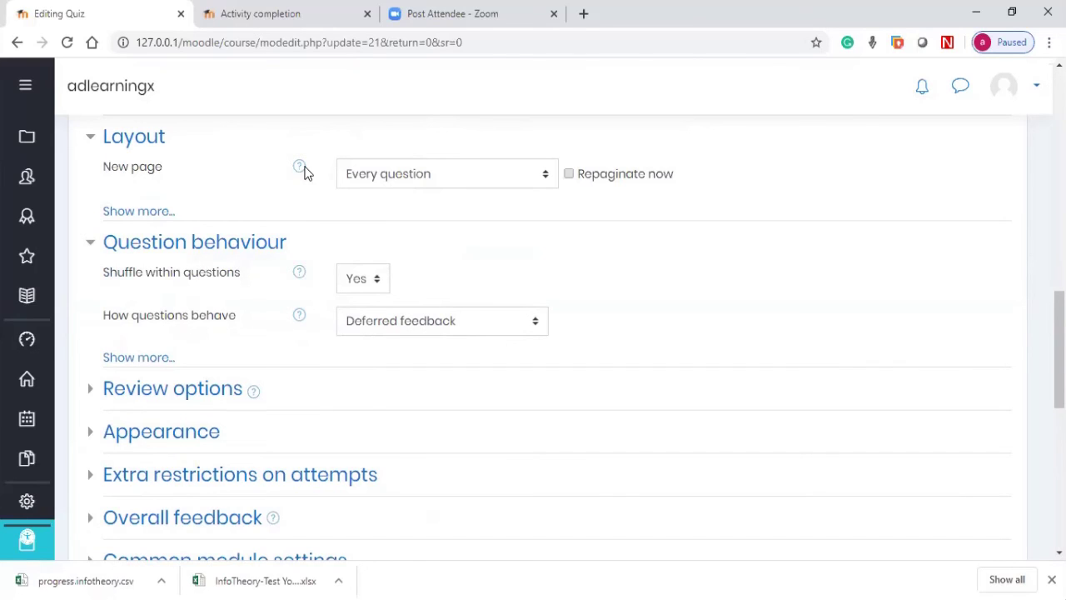
Step: Read the help for 'How questions behave' and 'Shuffle within questions'
{"action": "left_click", "coordinate": [301, 316]}
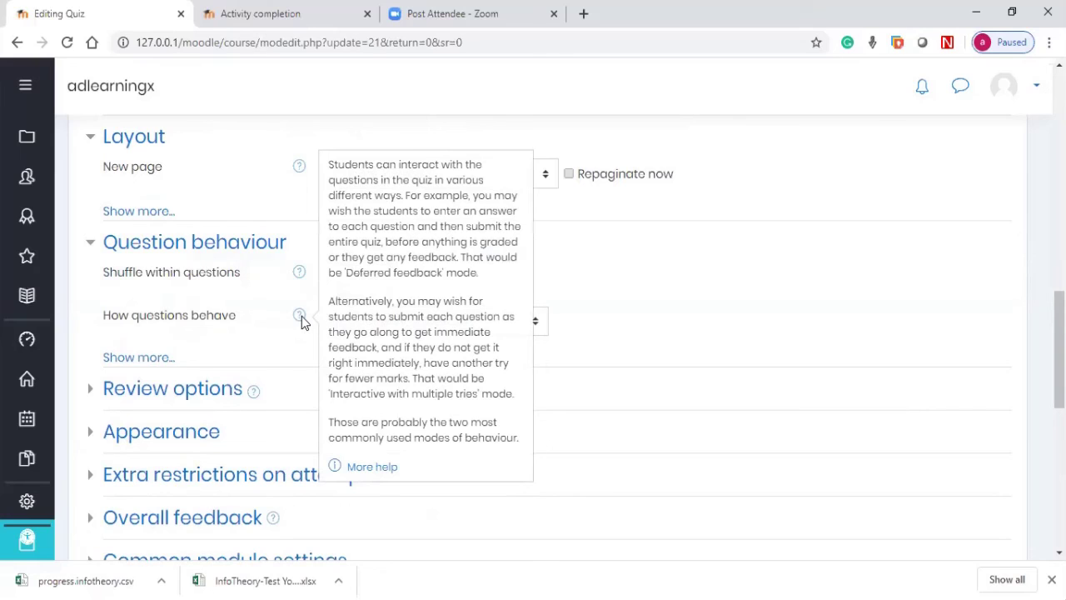
{"action": "left_click", "coordinate": [285, 304]}
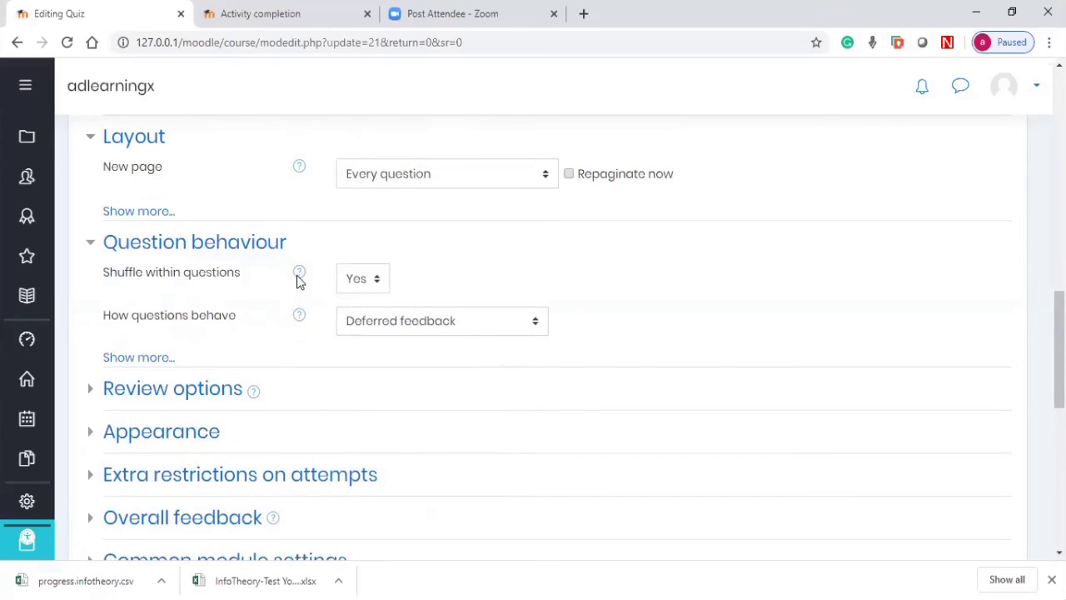
{"action": "left_click", "coordinate": [299, 275]}
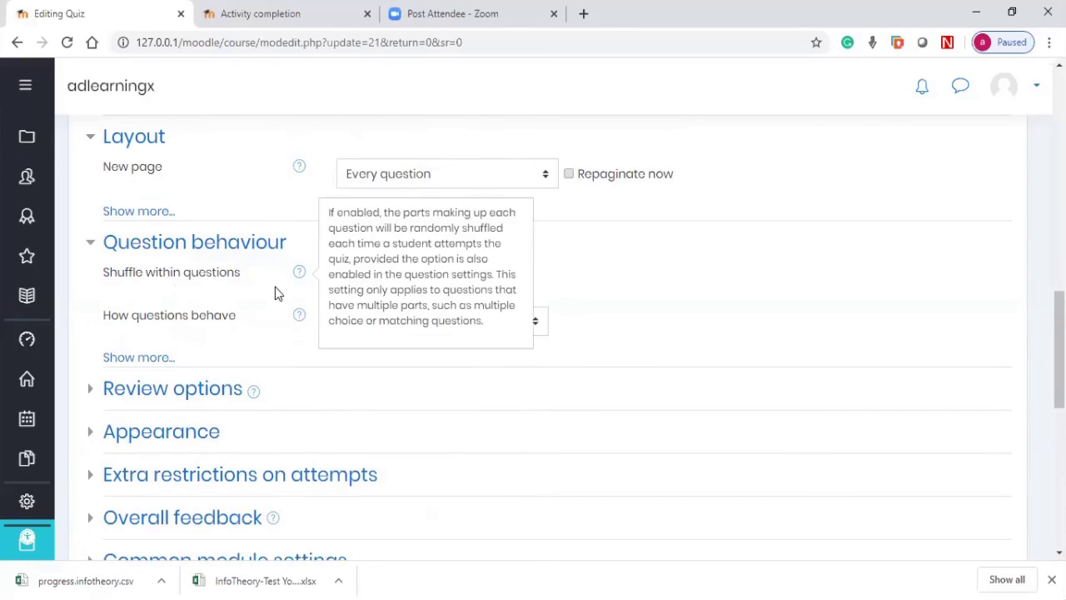
{"action": "left_click", "coordinate": [291, 300]}
{"action": "scroll", "coordinate": [300, 304], "scroll_direction": "down", "scroll_amount": 1}
Step: In Review options, untick Marks for 'Immediately after the attempt' and 'Later, while the quiz is still open'
{"action": "left_click", "coordinate": [185, 309]}
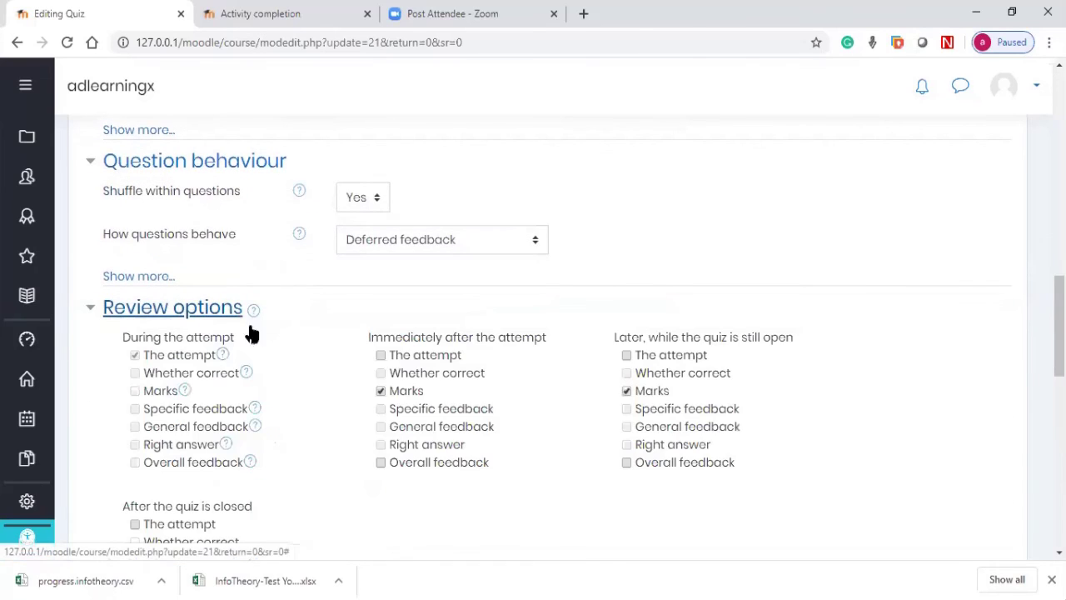
{"action": "scroll", "coordinate": [700, 341], "scroll_direction": "down", "scroll_amount": 1}
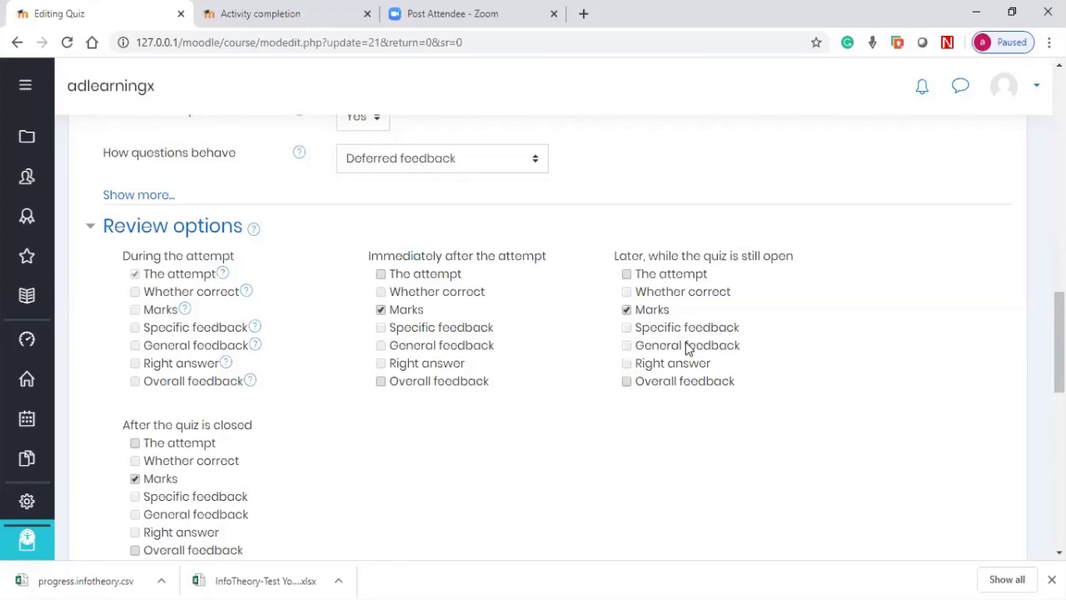
{"action": "left_click", "coordinate": [381, 309]}
{"action": "left_click", "coordinate": [627, 309]}
{"action": "scroll", "coordinate": [262, 400], "scroll_direction": "down", "scroll_amount": 2}
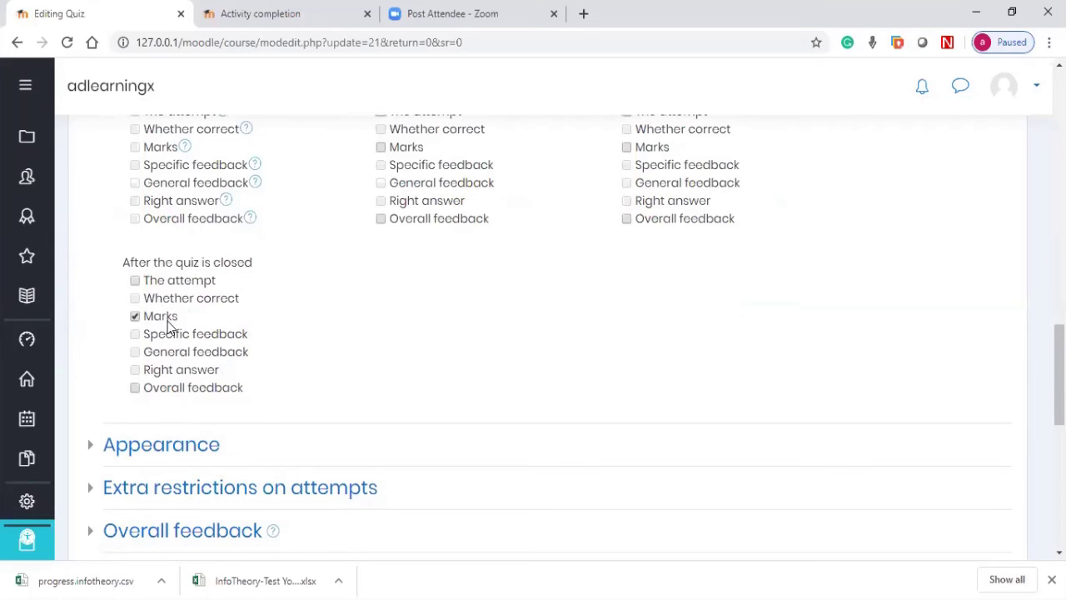
{"action": "scroll", "coordinate": [168, 327], "scroll_direction": "down", "scroll_amount": 3}
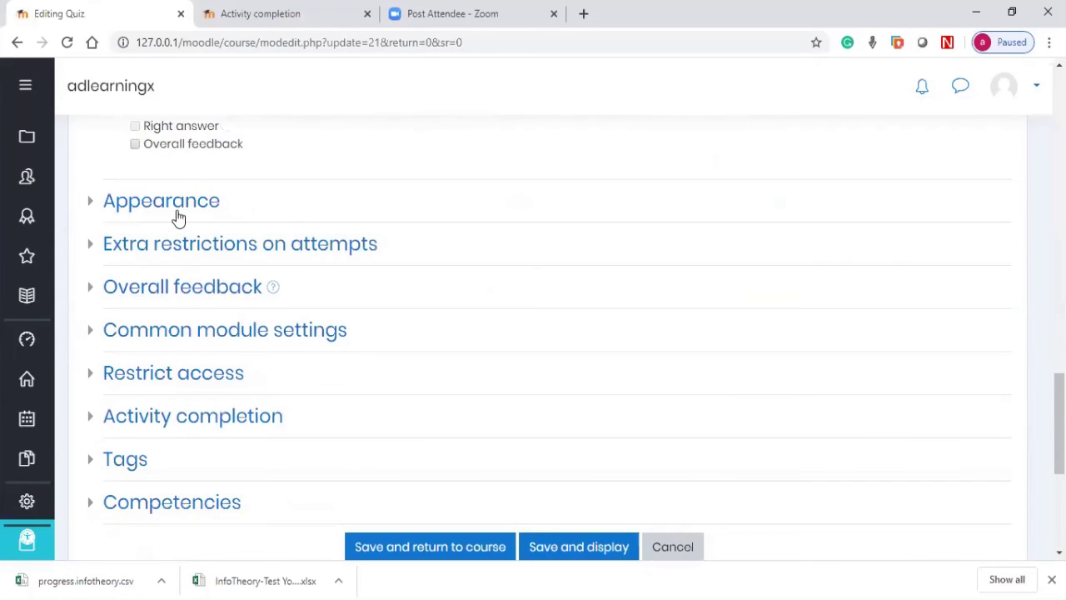
Step: Review the Appearance decimal places in grades and reveal the quiz password under Extra restrictions
{"action": "left_click", "coordinate": [175, 206]}
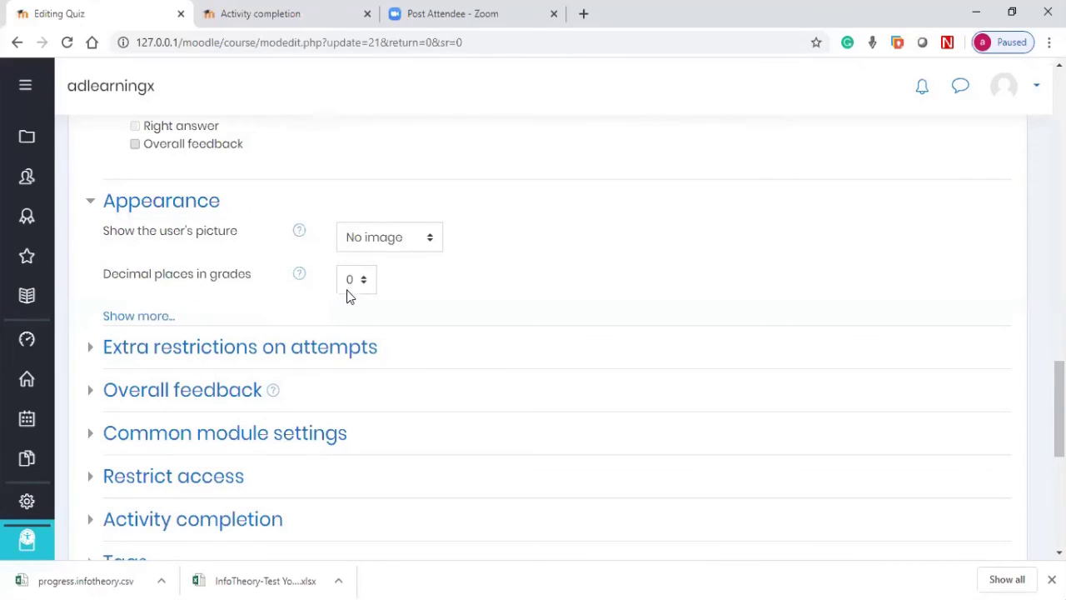
{"action": "left_click", "coordinate": [348, 287]}
{"action": "left_click", "coordinate": [267, 347]}
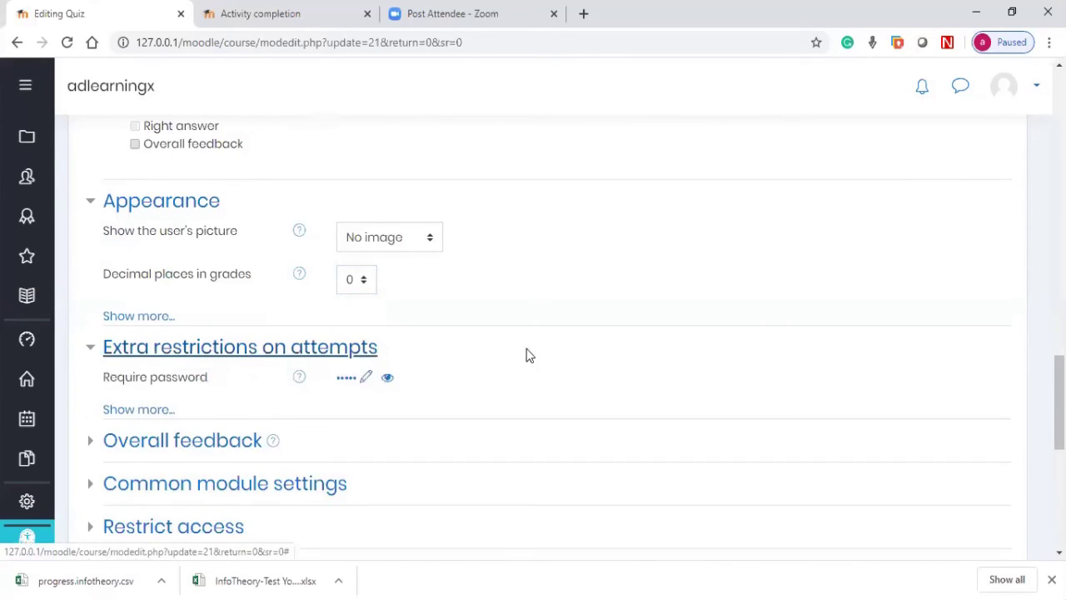
{"action": "scroll", "coordinate": [526, 356], "scroll_direction": "down", "scroll_amount": 3}
{"action": "left_click", "coordinate": [393, 215]}
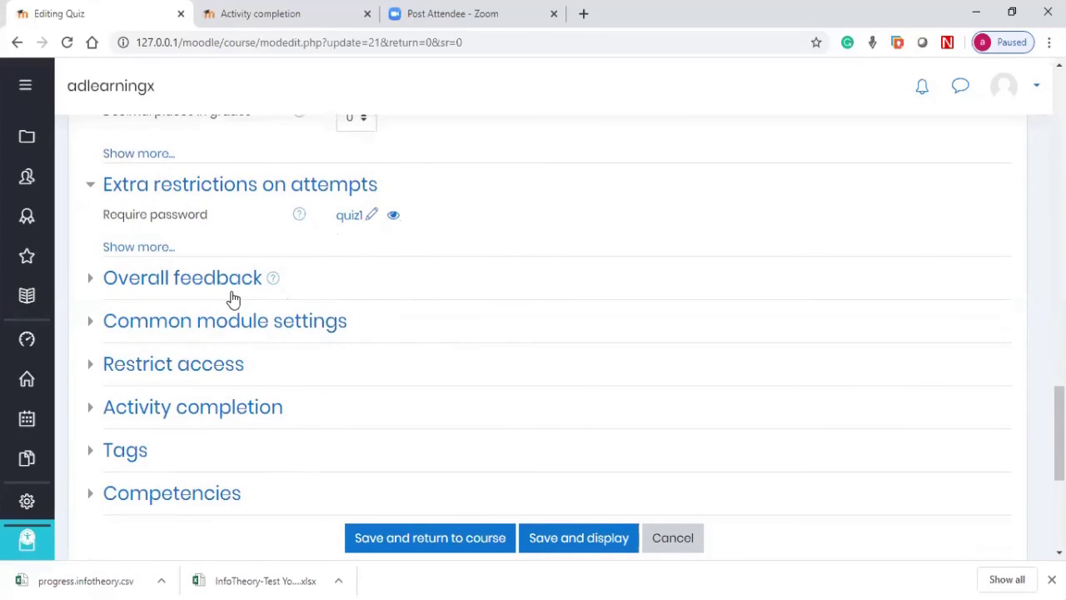
{"action": "scroll", "coordinate": [241, 200], "scroll_direction": "down", "scroll_amount": 2}
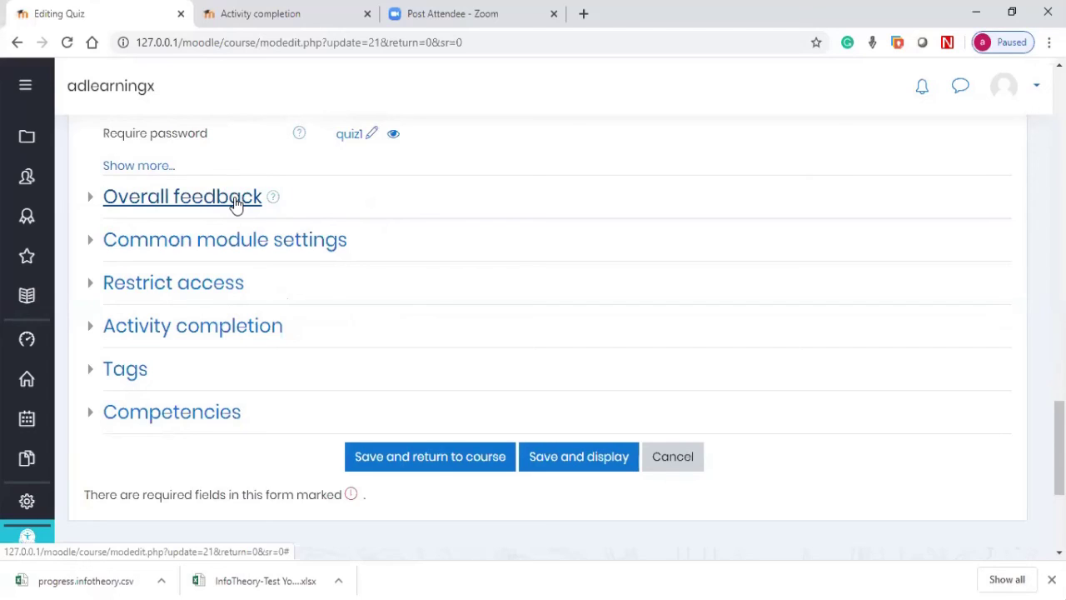
Step: Check the Common module settings availability choices unchanged, then expand Restrict access, which shows None
{"action": "left_click", "coordinate": [238, 250]}
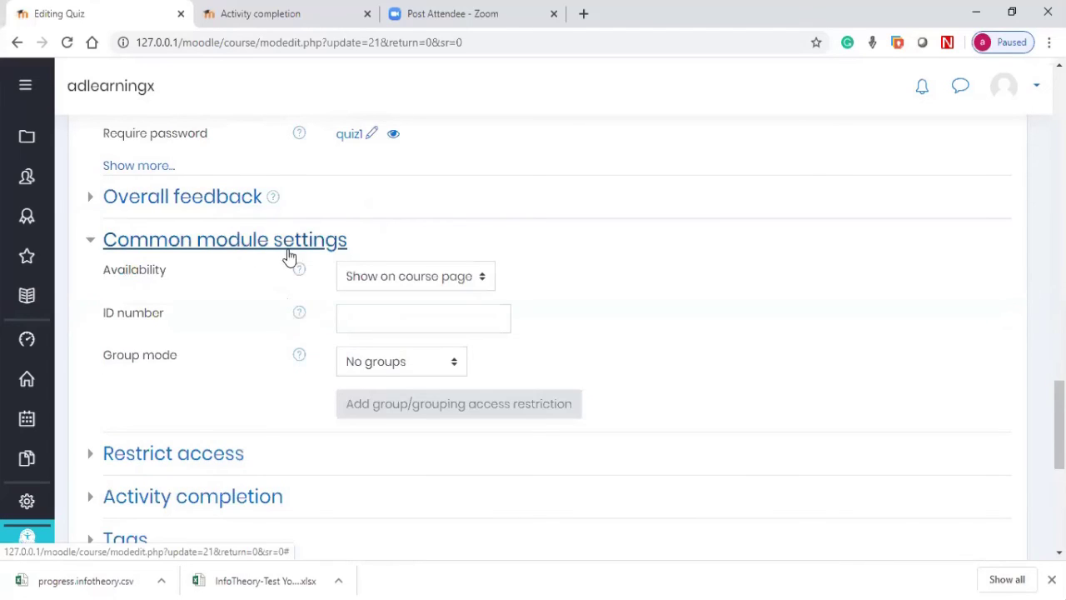
{"action": "left_click", "coordinate": [385, 279]}
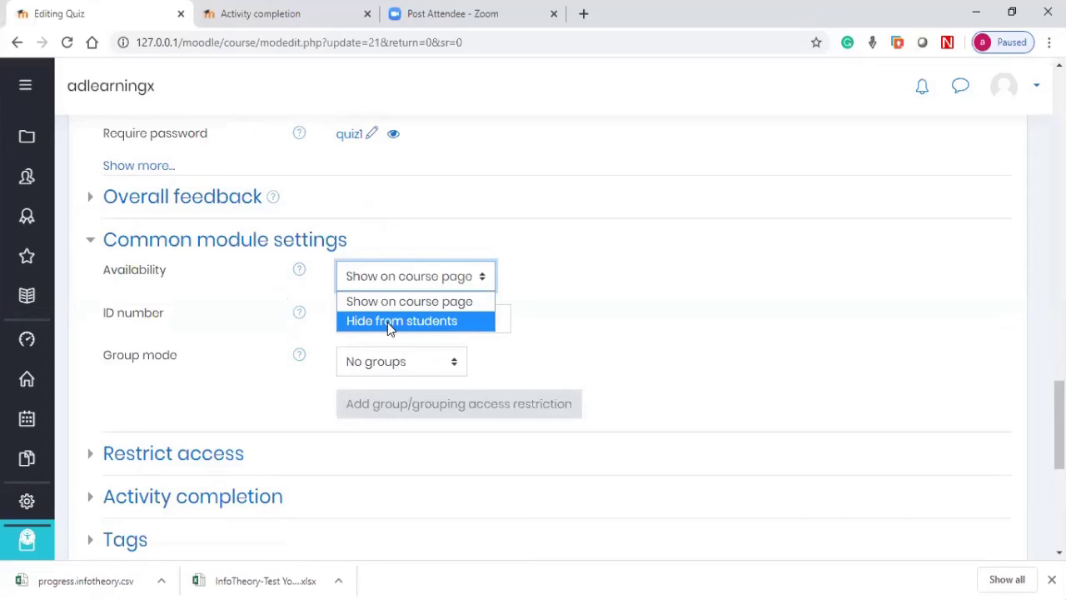
{"action": "left_click", "coordinate": [316, 240]}
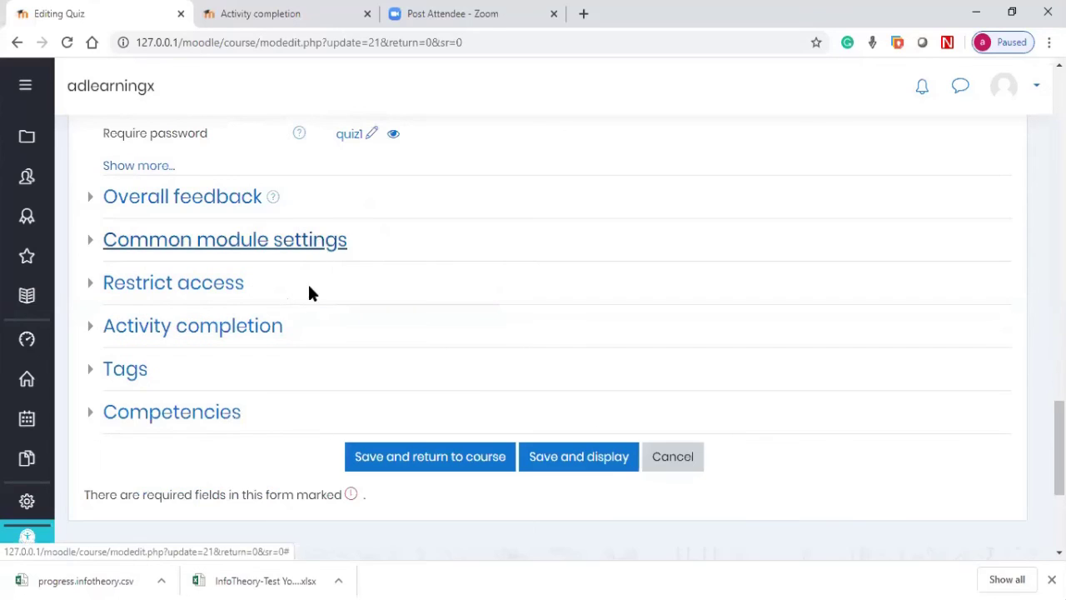
{"action": "scroll", "coordinate": [207, 210], "scroll_direction": "down", "scroll_amount": 1}
{"action": "left_click", "coordinate": [207, 213]}
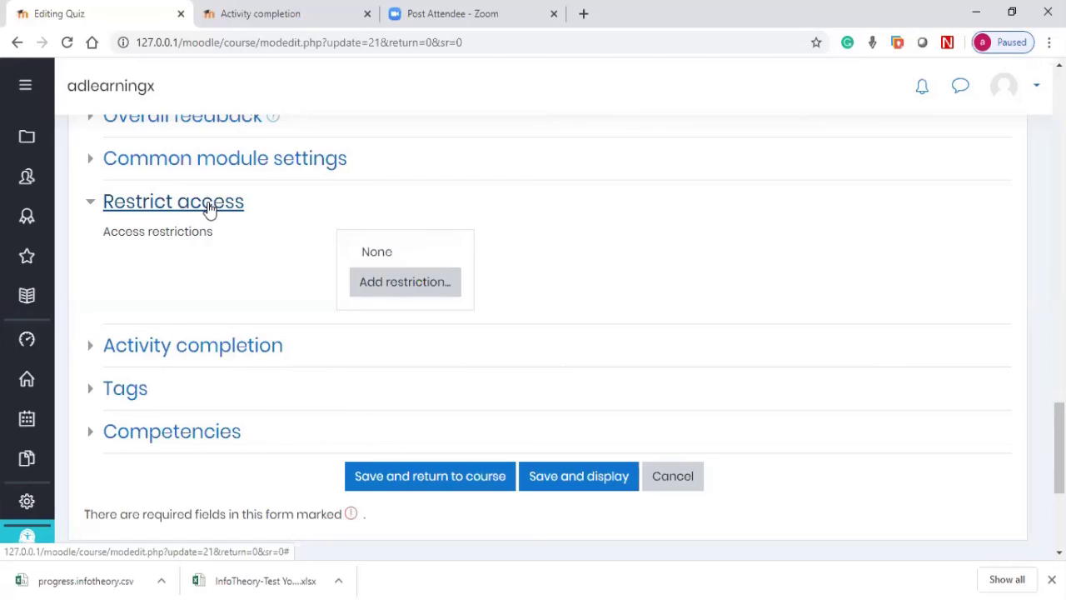
Step: Expand and review the BusQuiz1 Activity completion settings
{"action": "left_click", "coordinate": [191, 357]}
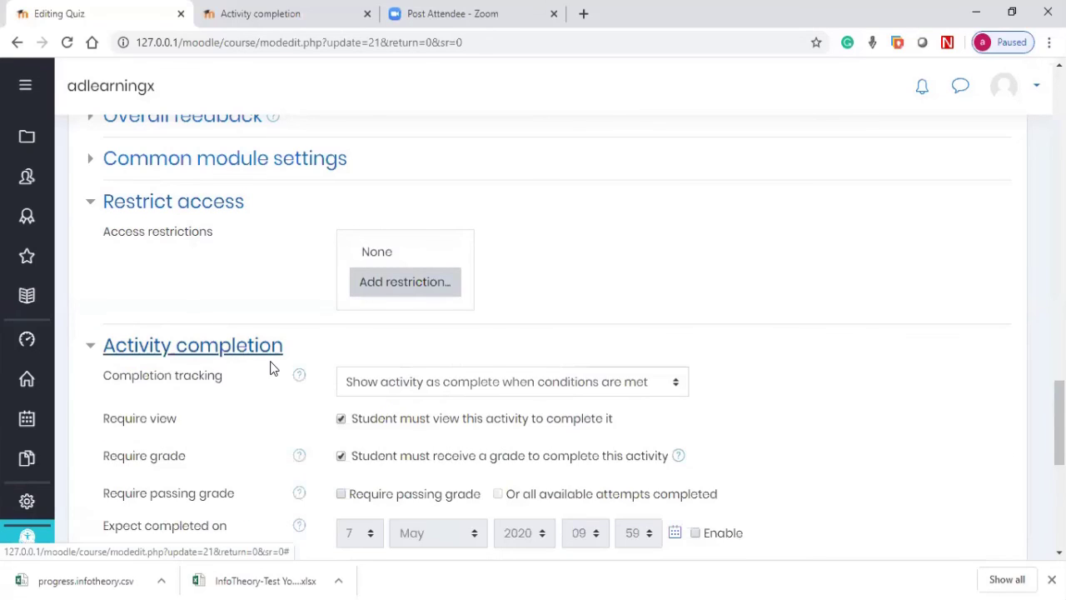
{"action": "scroll", "coordinate": [270, 368], "scroll_direction": "down", "scroll_amount": 1}
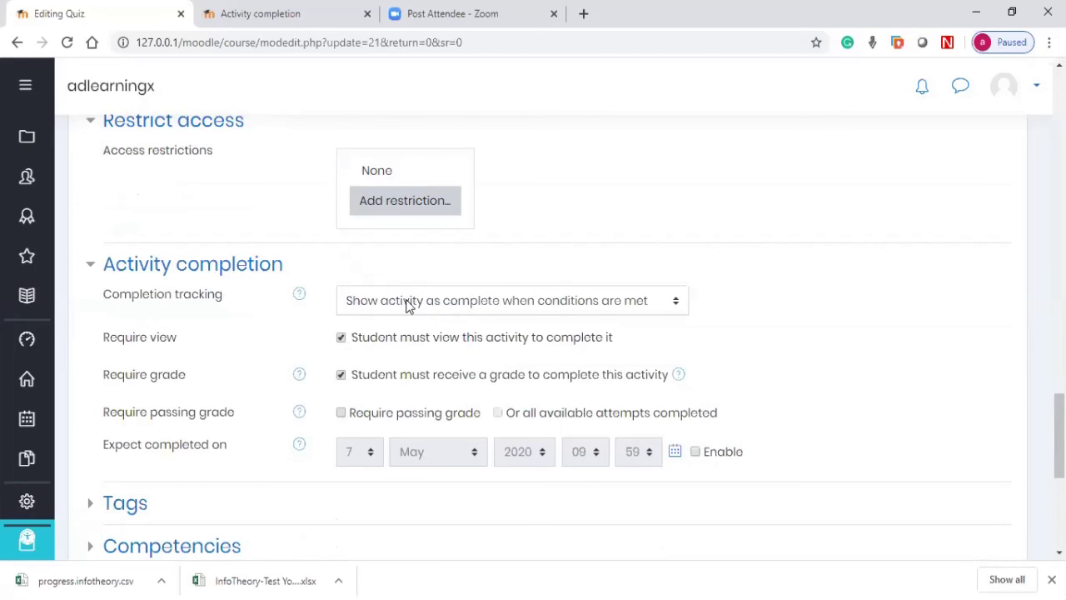
{"action": "scroll", "coordinate": [425, 434], "scroll_direction": "down", "scroll_amount": 1}
{"action": "scroll", "coordinate": [190, 255], "scroll_direction": "down", "scroll_amount": 3}
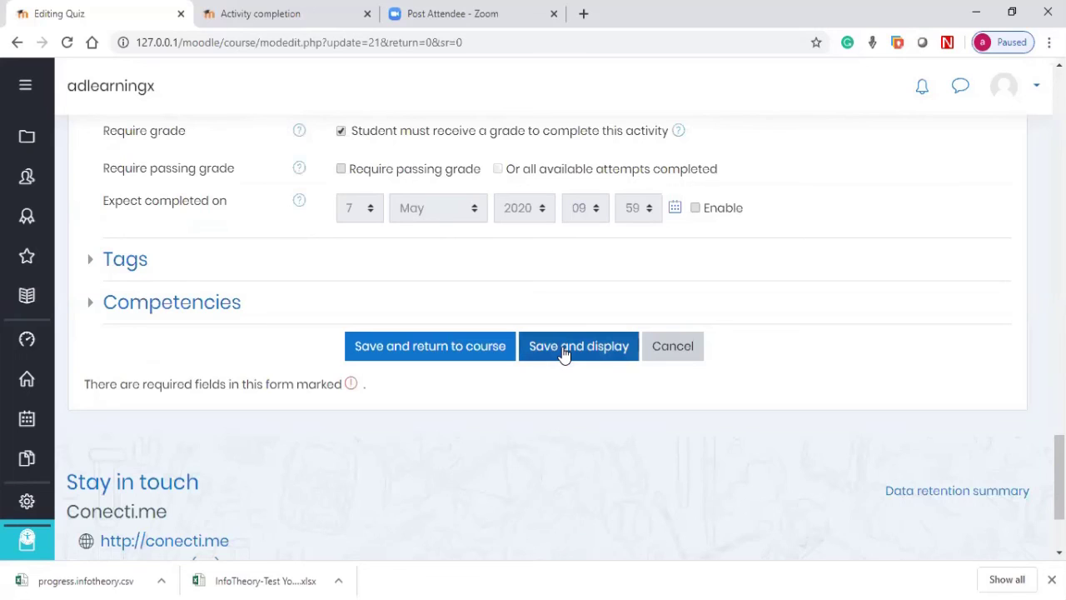
Step: Save and display BusQuiz1 and bring up its administration gear menu
{"action": "left_click", "coordinate": [563, 350]}
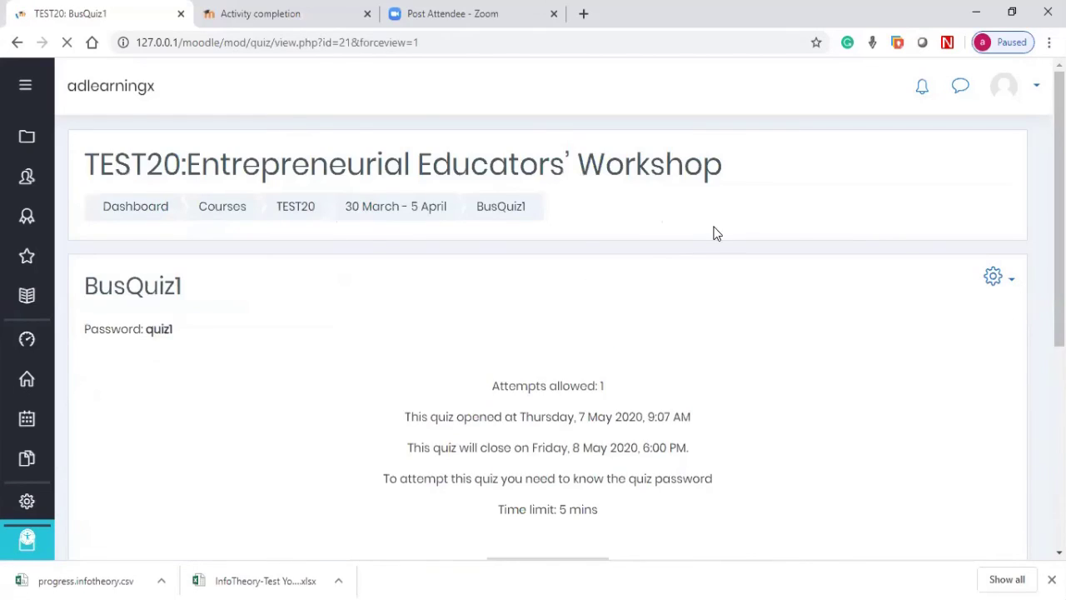
{"action": "scroll", "coordinate": [833, 235], "scroll_direction": "down", "scroll_amount": 2}
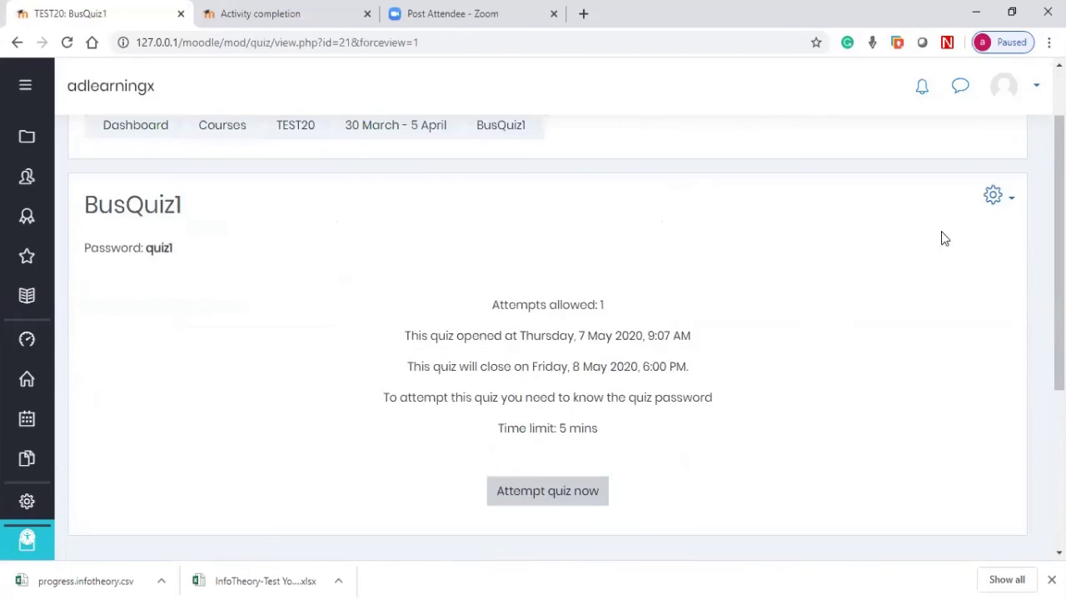
{"action": "left_click", "coordinate": [999, 200]}
{"action": "scroll", "coordinate": [955, 299], "scroll_direction": "down", "scroll_amount": 3}
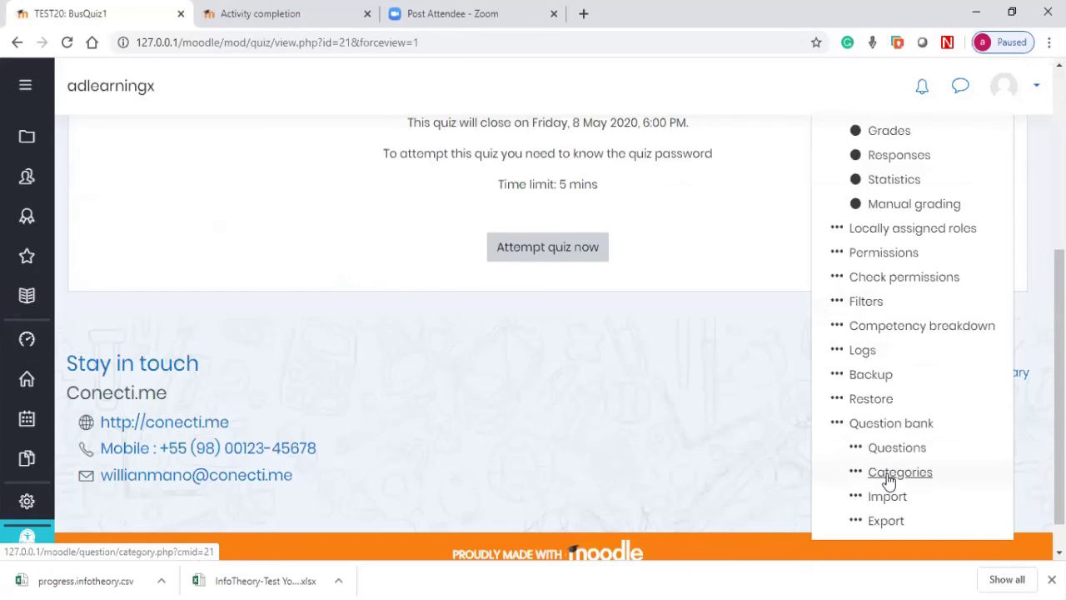
Step: Open Question bank > Categories to see Topic1 (12) and Topic2 (4) under TEST20
{"action": "left_click", "coordinate": [890, 480]}
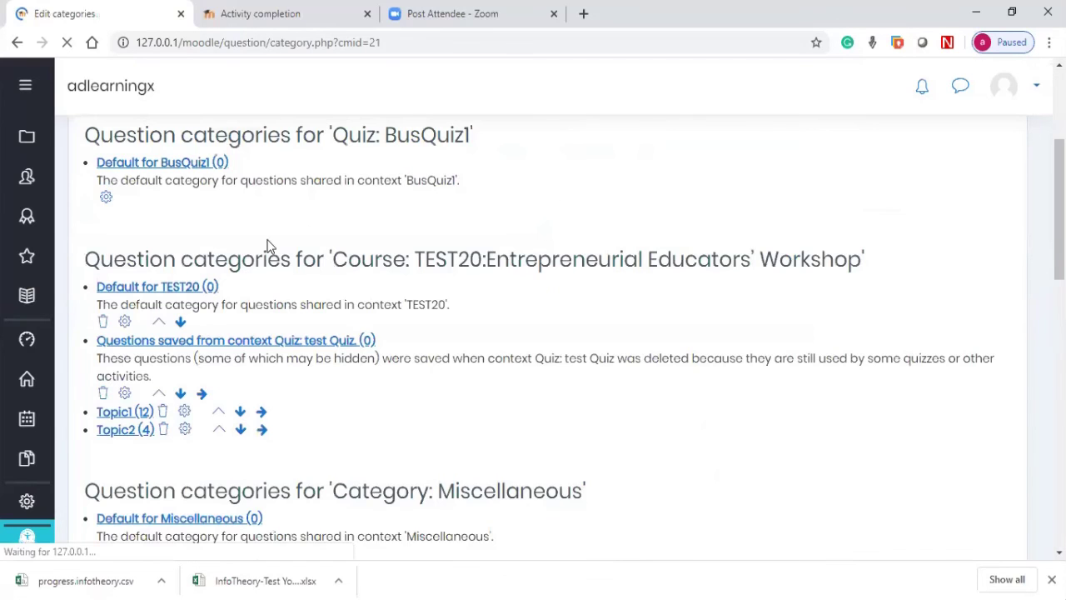
{"action": "scroll", "coordinate": [171, 209], "scroll_direction": "down", "scroll_amount": 3}
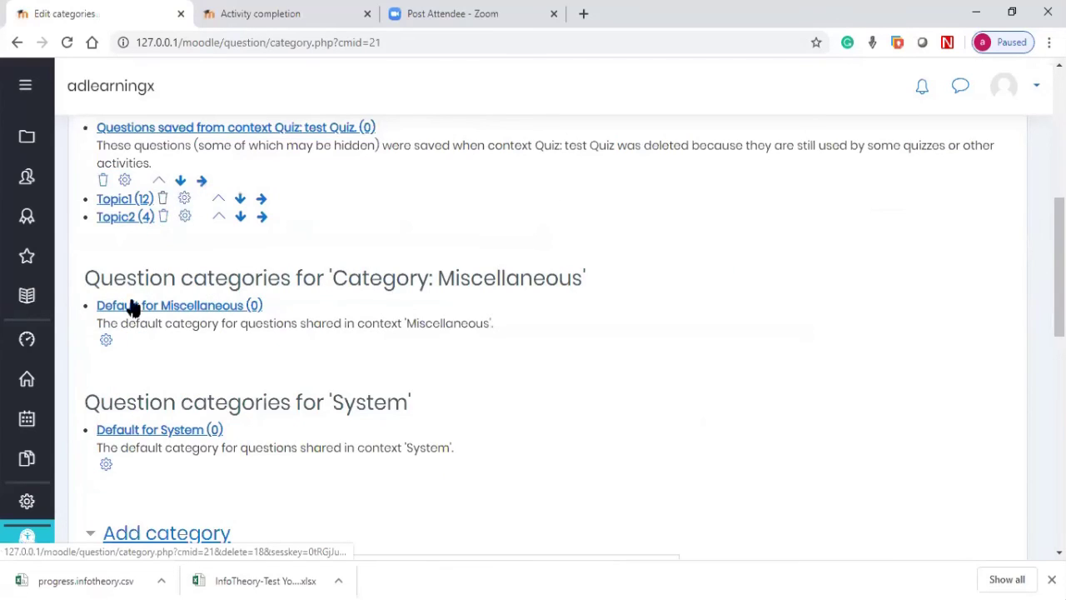
{"action": "scroll", "coordinate": [133, 308], "scroll_direction": "up", "scroll_amount": 1}
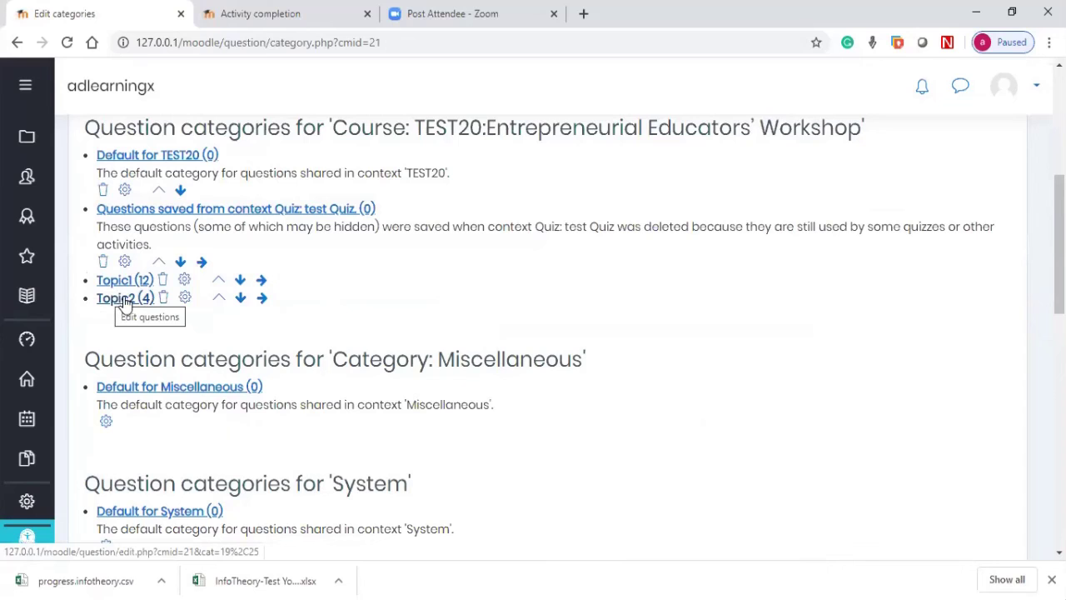
{"action": "left_click", "coordinate": [261, 282]}
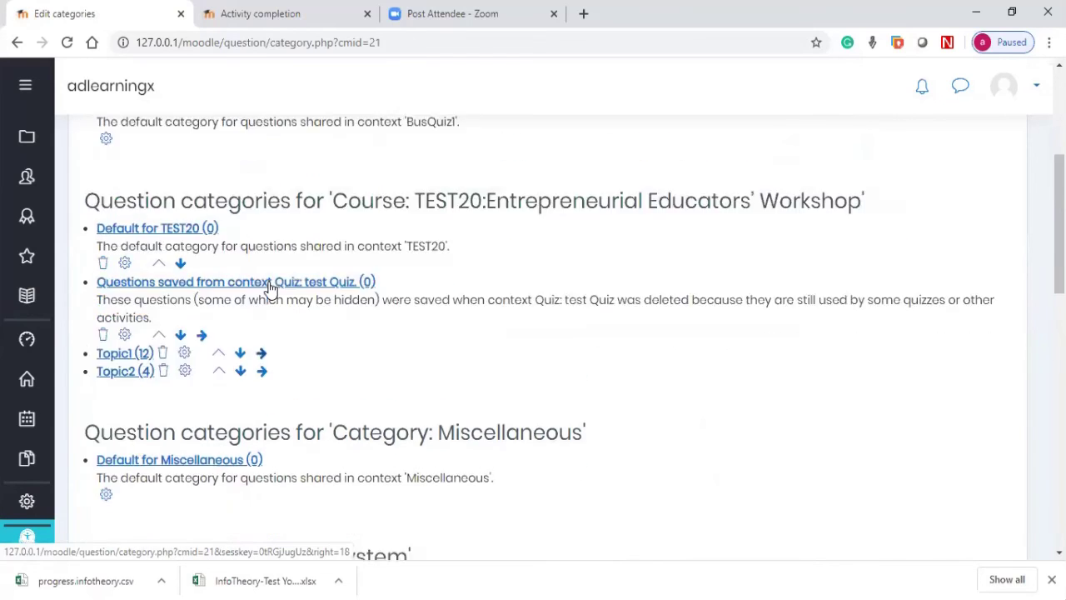
{"action": "scroll", "coordinate": [269, 287], "scroll_direction": "up", "scroll_amount": 2}
{"action": "scroll", "coordinate": [326, 209], "scroll_direction": "up", "scroll_amount": 1}
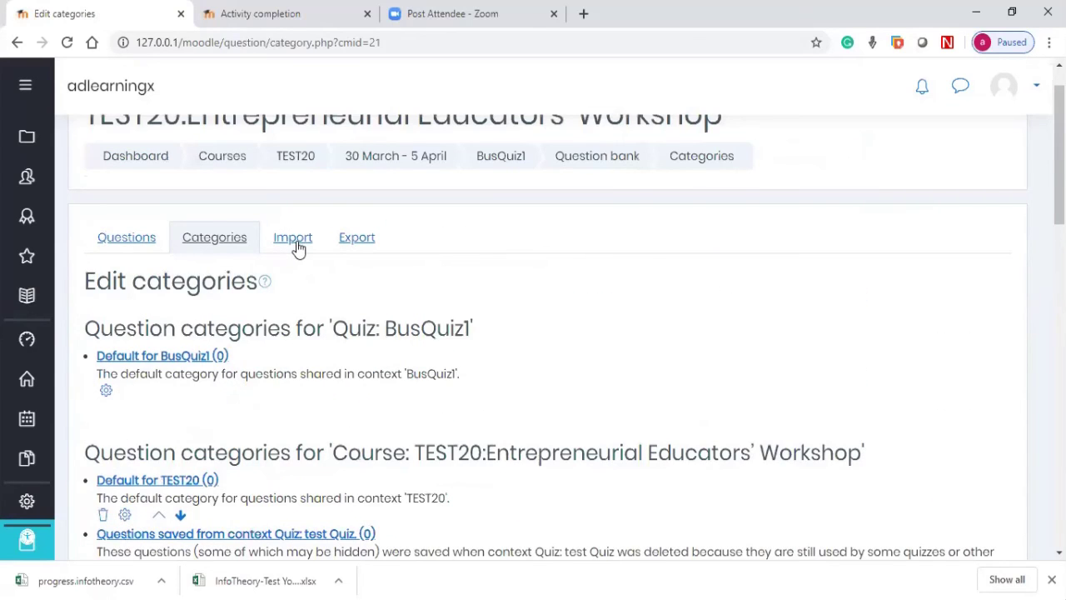
Step: On the Import page, choose Aiken format, expand General, and open the file picker
{"action": "left_click", "coordinate": [299, 247]}
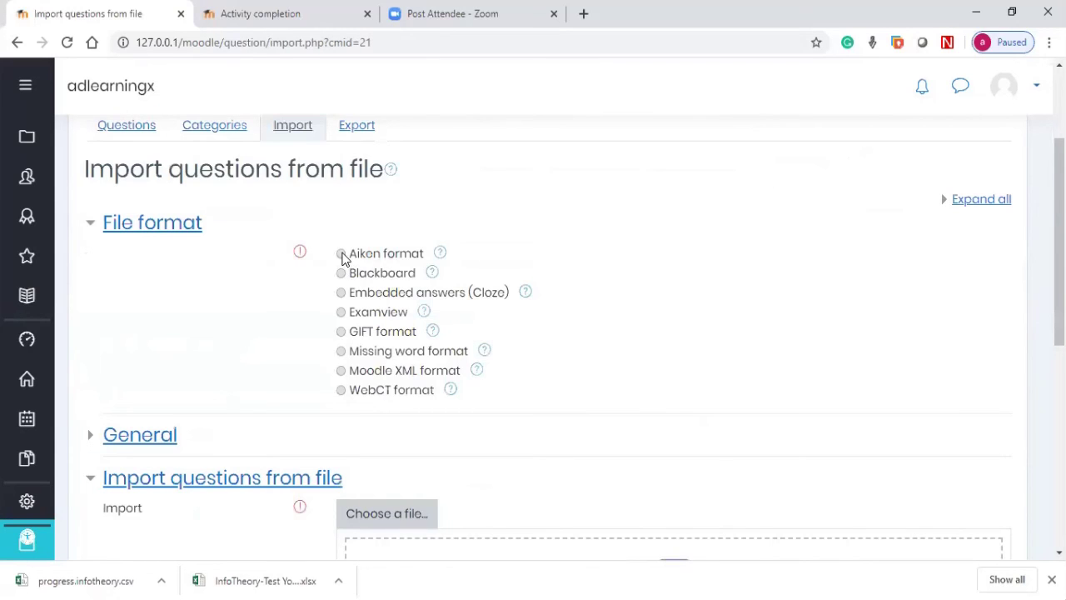
{"action": "left_click", "coordinate": [342, 258]}
{"action": "left_click", "coordinate": [156, 425]}
{"action": "scroll", "coordinate": [441, 416], "scroll_direction": "down", "scroll_amount": 2}
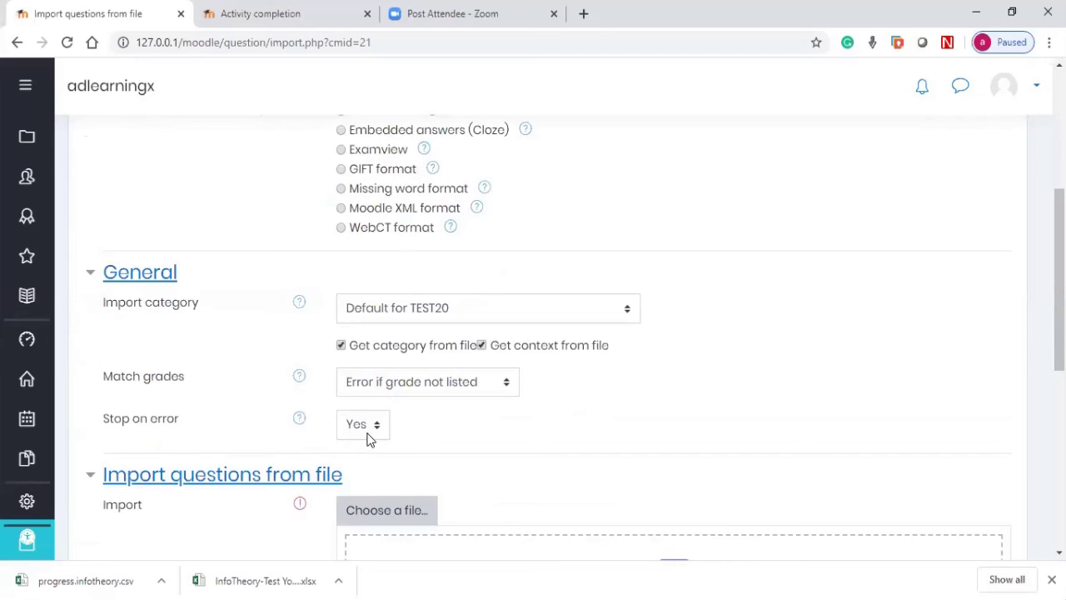
{"action": "scroll", "coordinate": [369, 439], "scroll_direction": "down", "scroll_amount": 1}
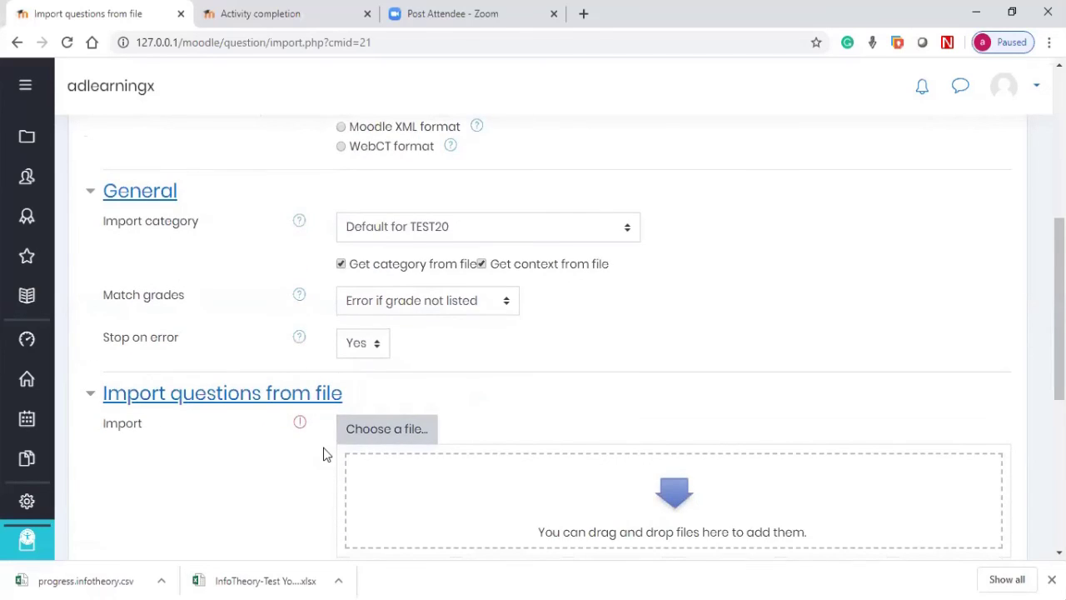
{"action": "scroll", "coordinate": [324, 453], "scroll_direction": "down", "scroll_amount": 1}
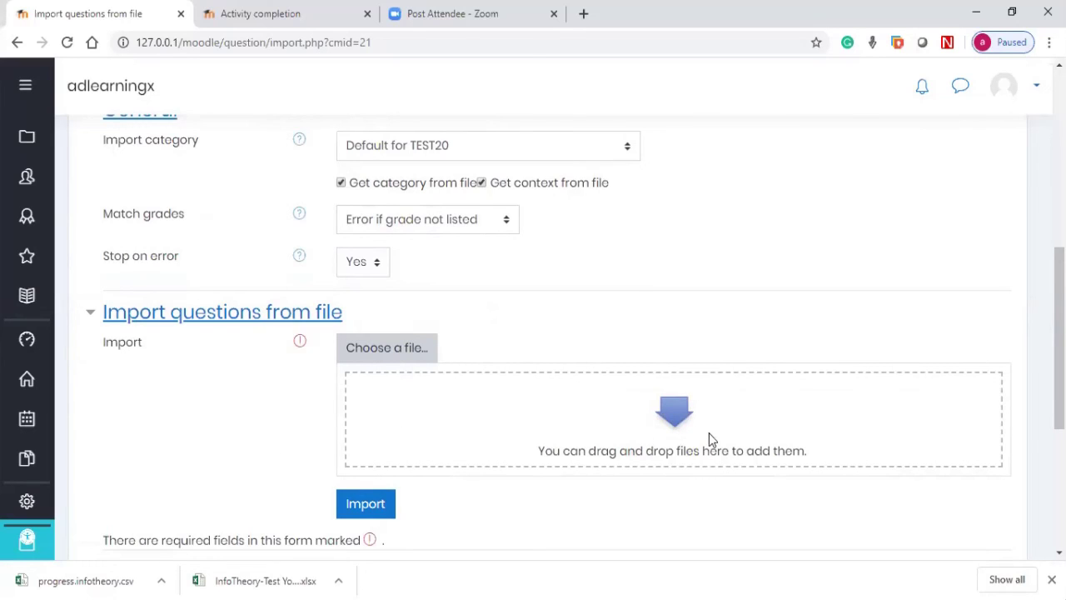
{"action": "left_click", "coordinate": [389, 354]}
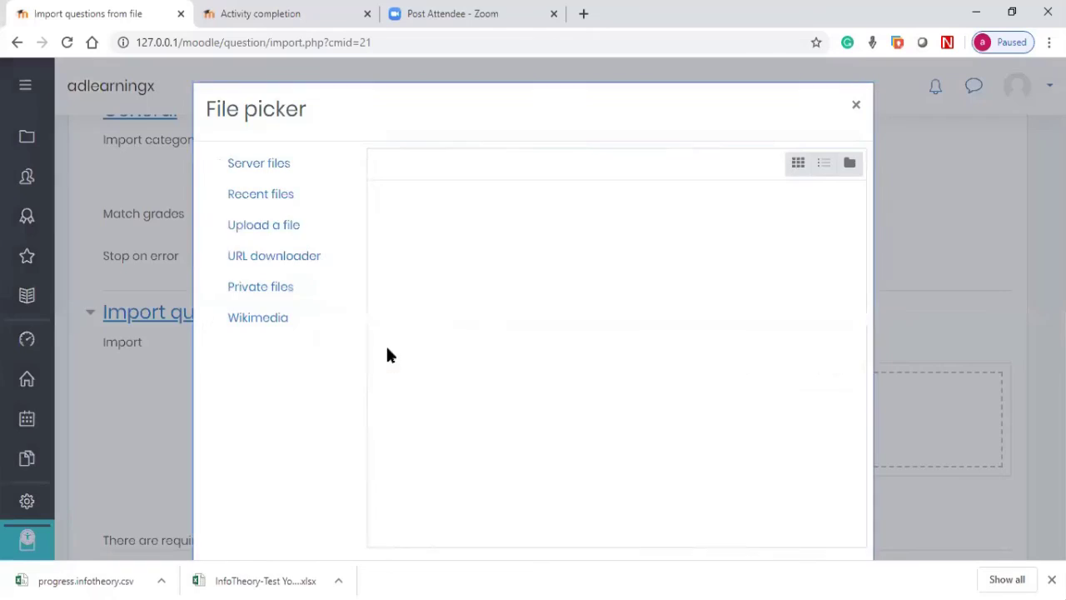
Step: View the Upload a file pane, then close the file picker without uploading
{"action": "left_click", "coordinate": [283, 226]}
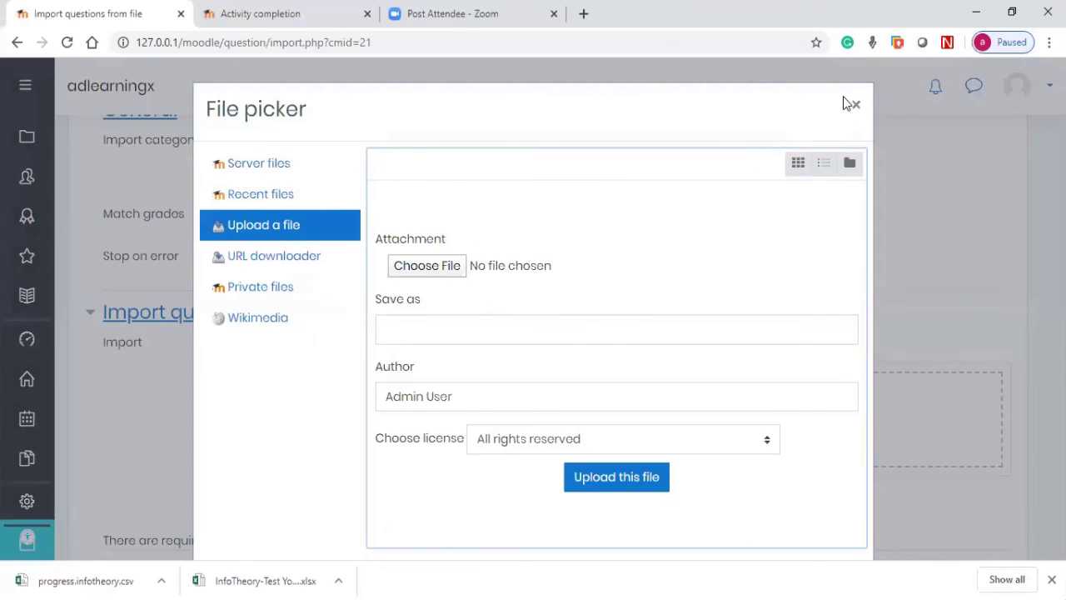
{"action": "key", "text": "Escape"}
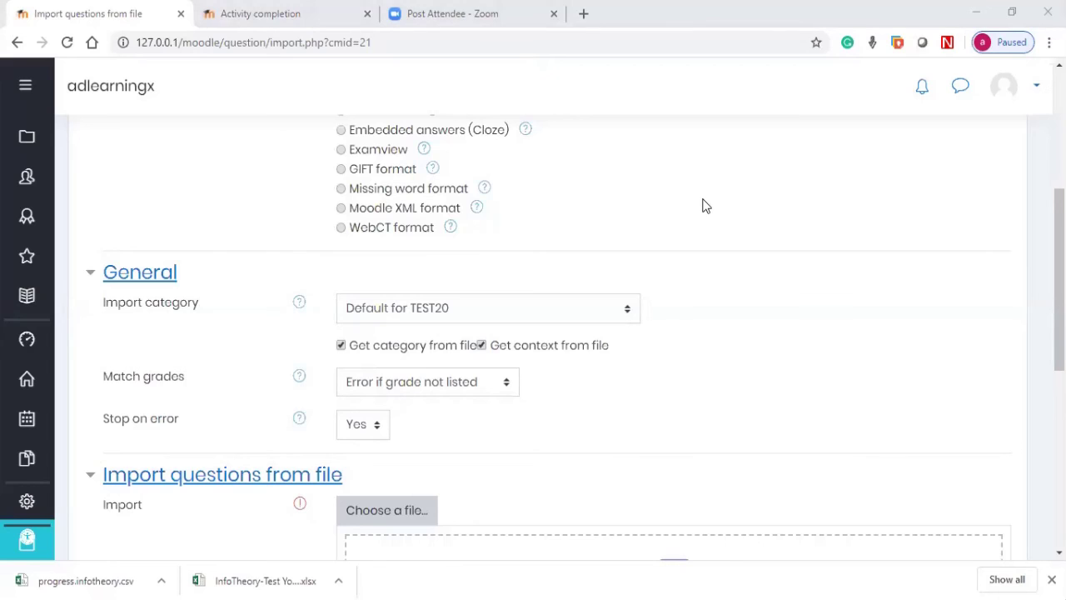
{"action": "scroll", "coordinate": [444, 302], "scroll_direction": "down", "scroll_amount": 5}
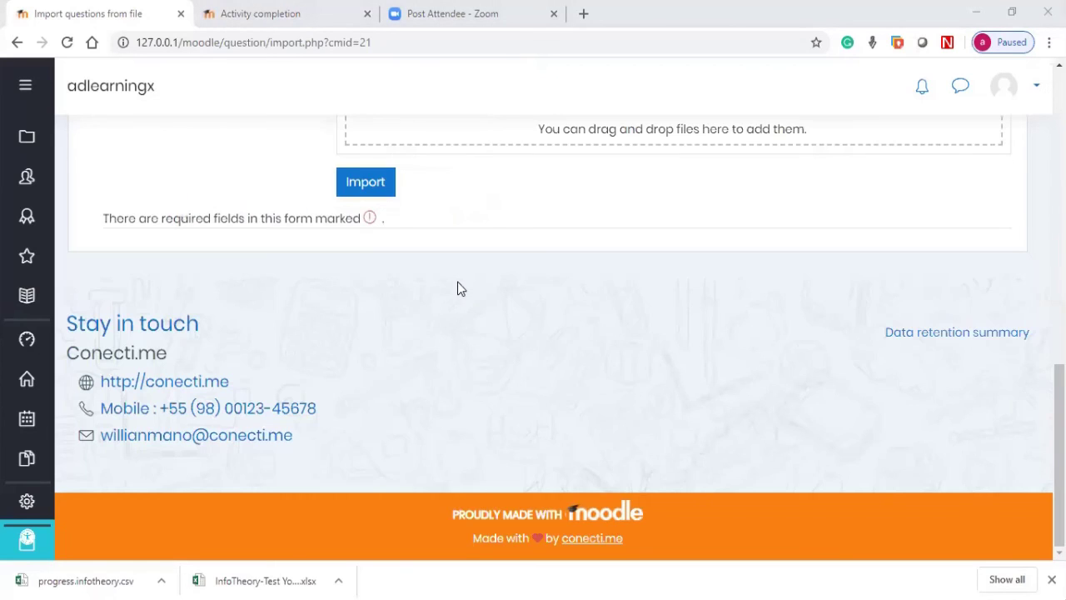
{"action": "scroll", "coordinate": [457, 288], "scroll_direction": "up", "scroll_amount": 10}
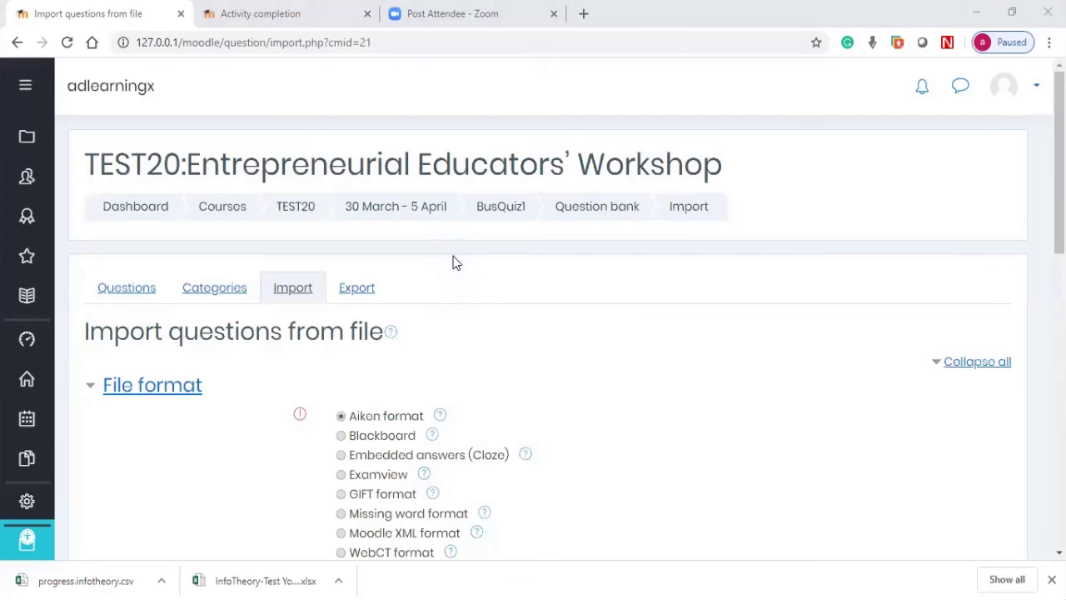
Step: Leave the import page for BusQuiz1 and open Edit quiz, showing 12 questions against maximum grade 15
{"action": "left_click", "coordinate": [517, 215]}
{"action": "left_click", "coordinate": [616, 139]}
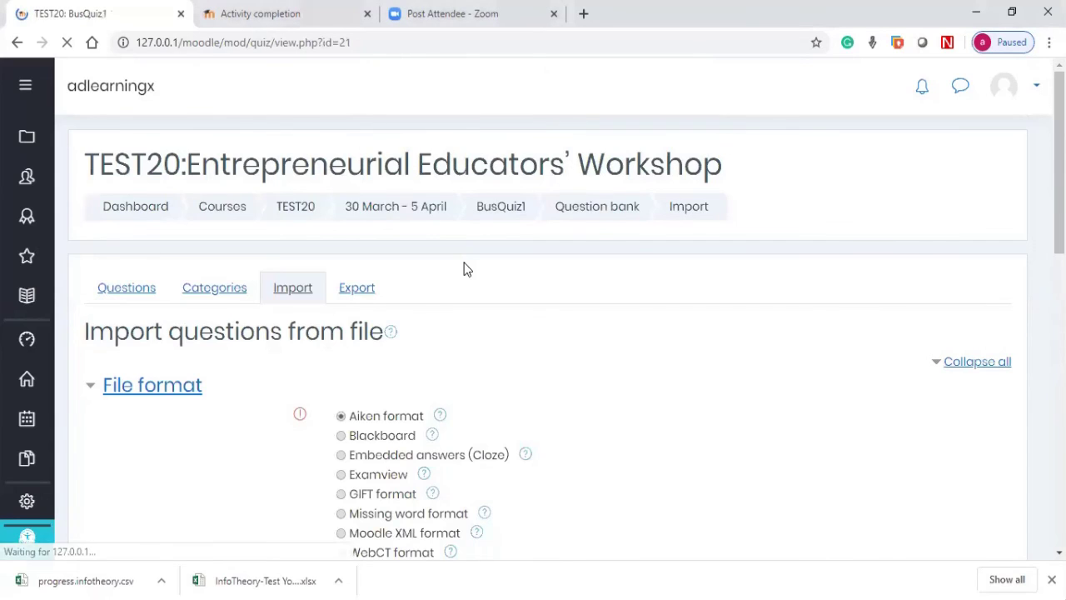
{"action": "scroll", "coordinate": [497, 248], "scroll_direction": "down", "scroll_amount": 2}
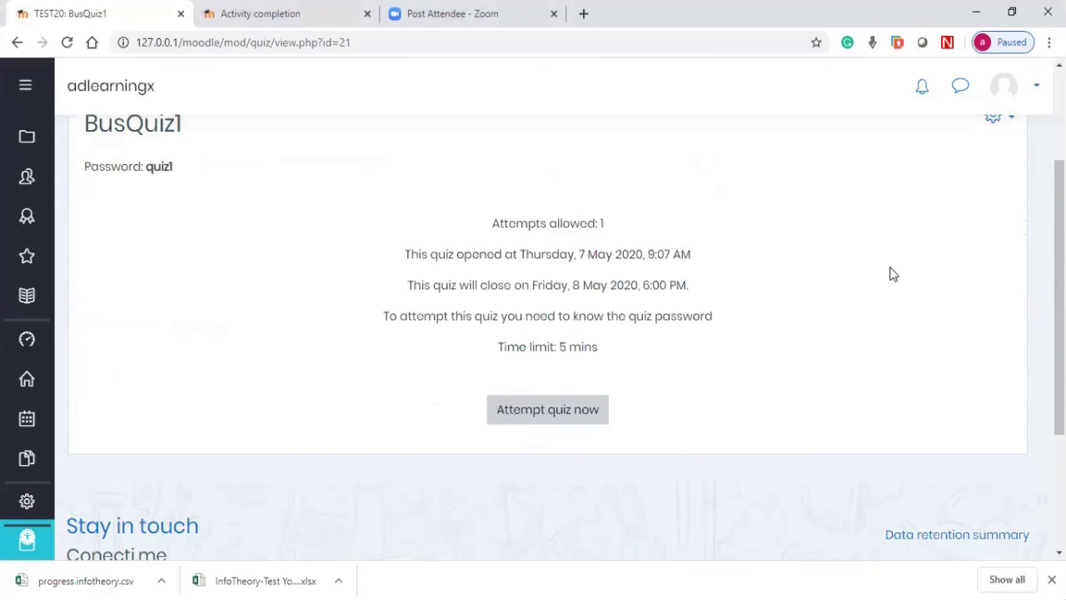
{"action": "scroll", "coordinate": [917, 275], "scroll_direction": "up", "scroll_amount": 2}
{"action": "left_click", "coordinate": [992, 279]}
{"action": "left_click", "coordinate": [872, 383]}
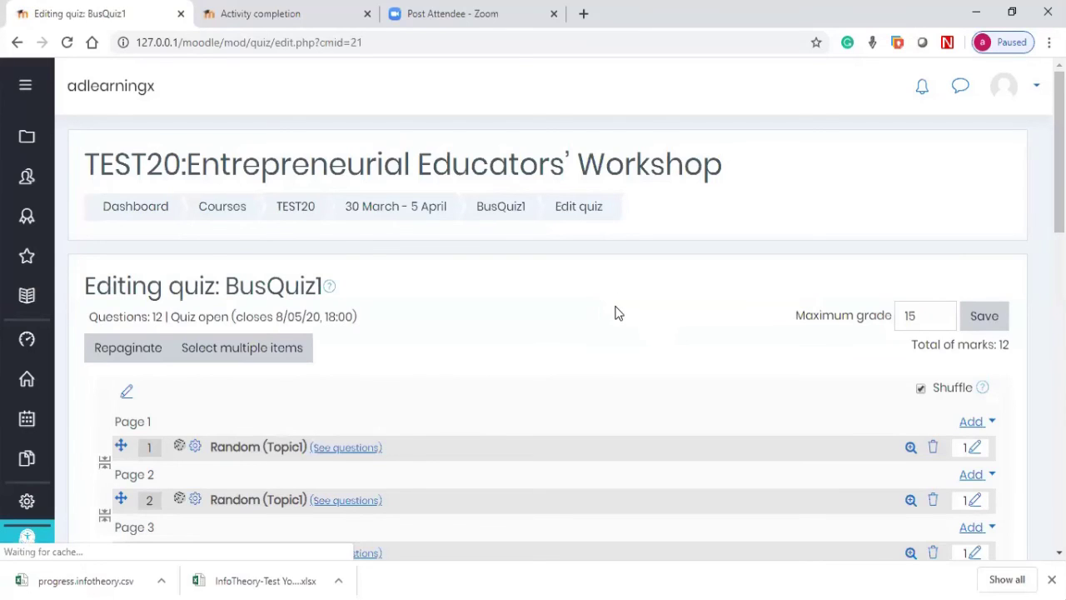
{"action": "scroll", "coordinate": [638, 301], "scroll_direction": "down", "scroll_amount": 2}
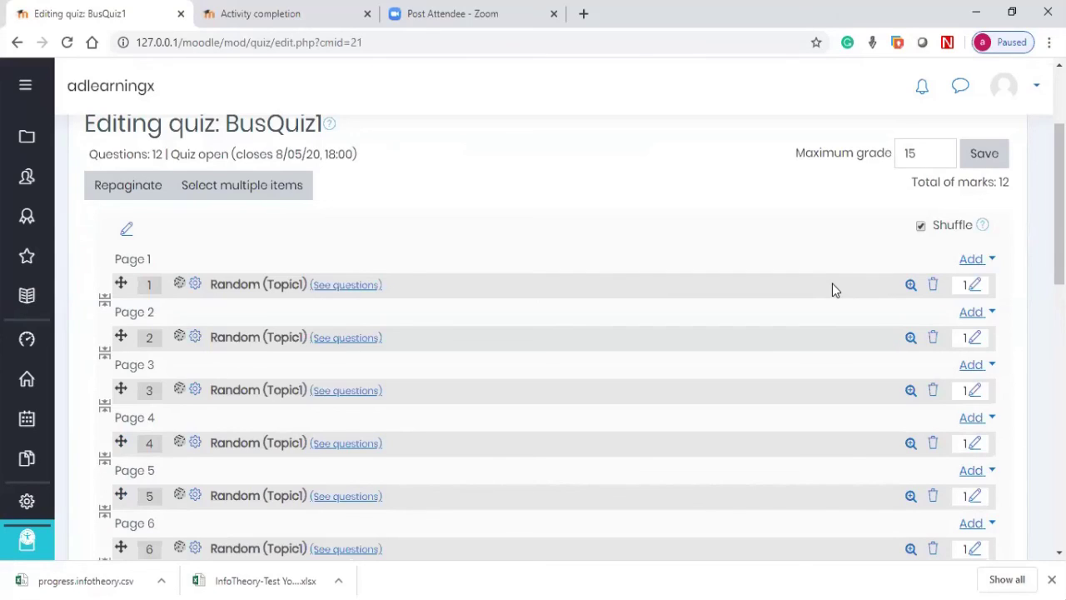
Step: Browse the question types for a new Page 1 question, cancel, and reopen Page 1's Add menu
{"action": "left_click", "coordinate": [974, 260]}
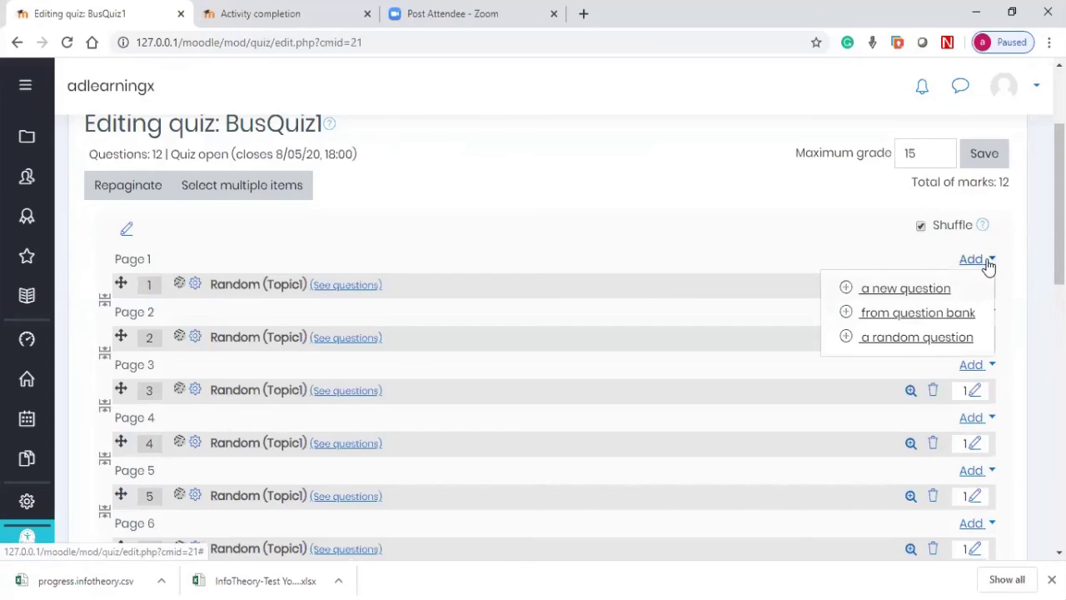
{"action": "left_click", "coordinate": [915, 293]}
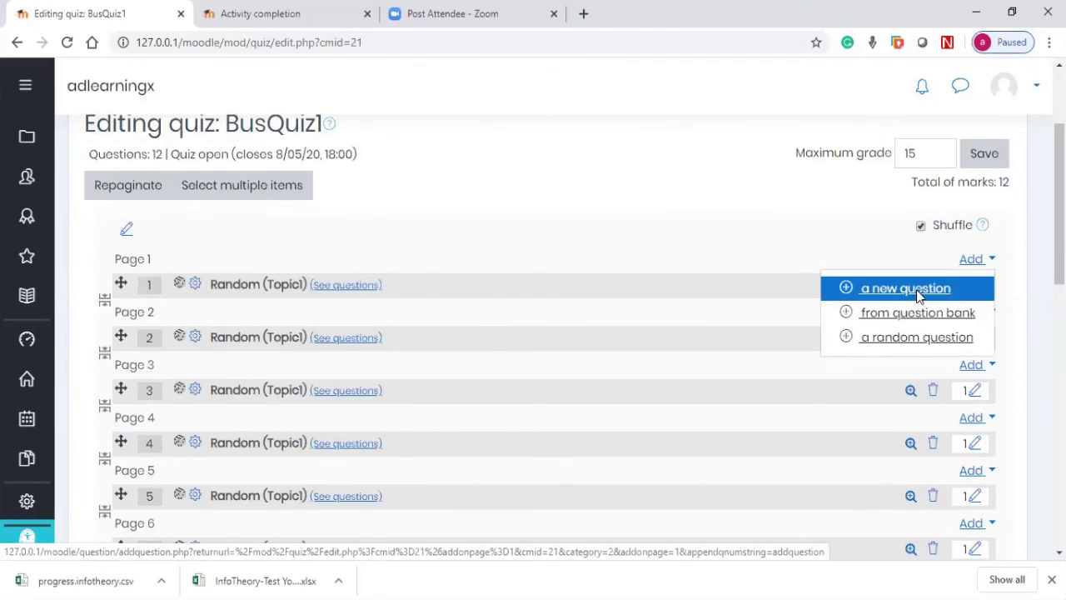
{"action": "scroll", "coordinate": [443, 215], "scroll_direction": "down", "scroll_amount": 4}
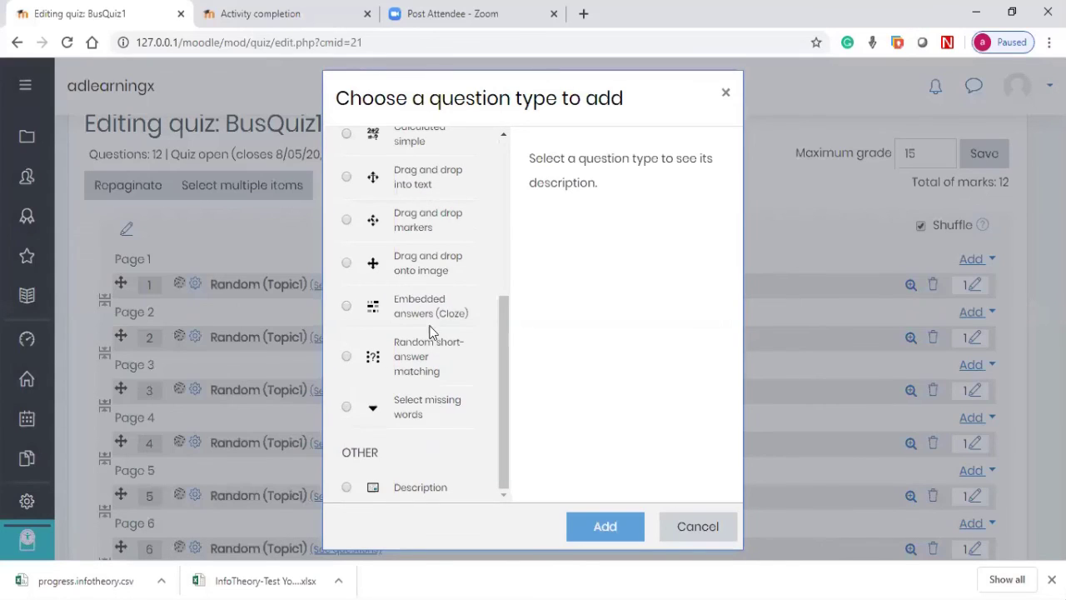
{"action": "scroll", "coordinate": [409, 275], "scroll_direction": "up", "scroll_amount": 5}
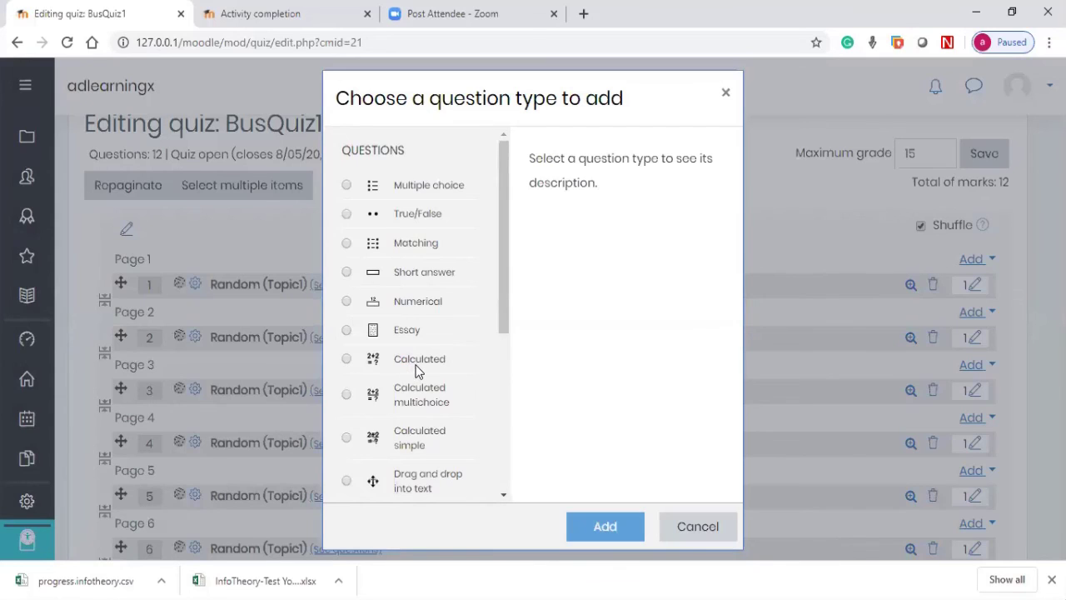
{"action": "left_click", "coordinate": [714, 528]}
{"action": "left_click", "coordinate": [983, 261]}
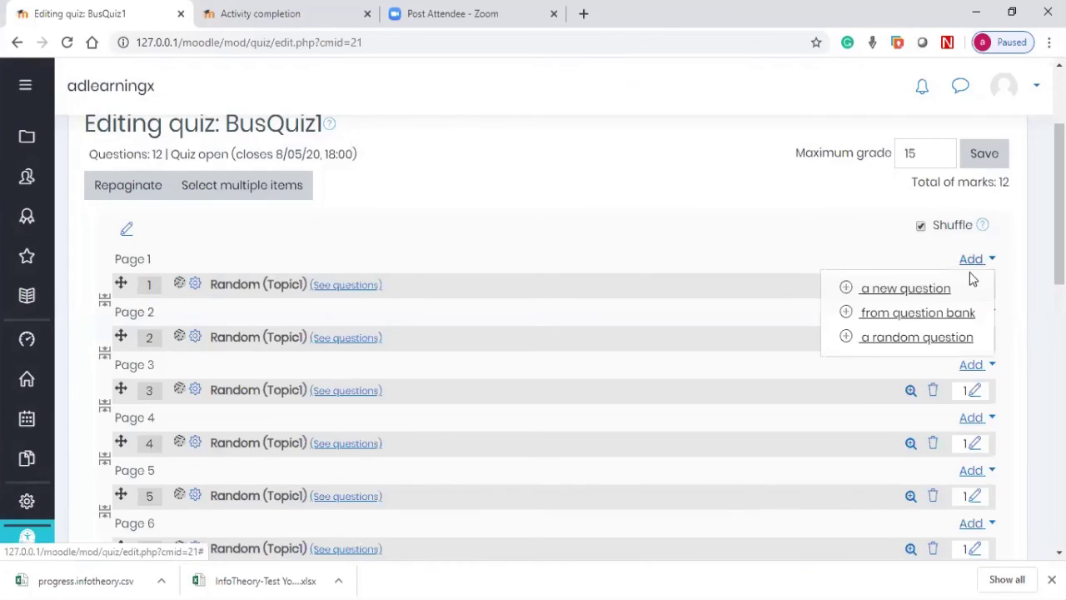
{"action": "left_click", "coordinate": [917, 313]}
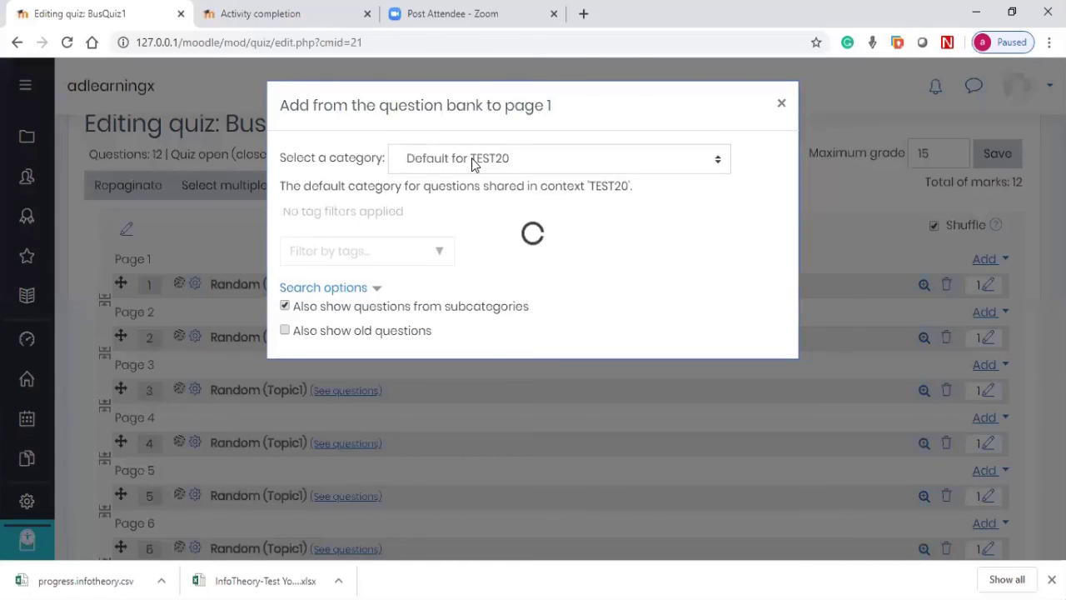
{"action": "left_click", "coordinate": [472, 164]}
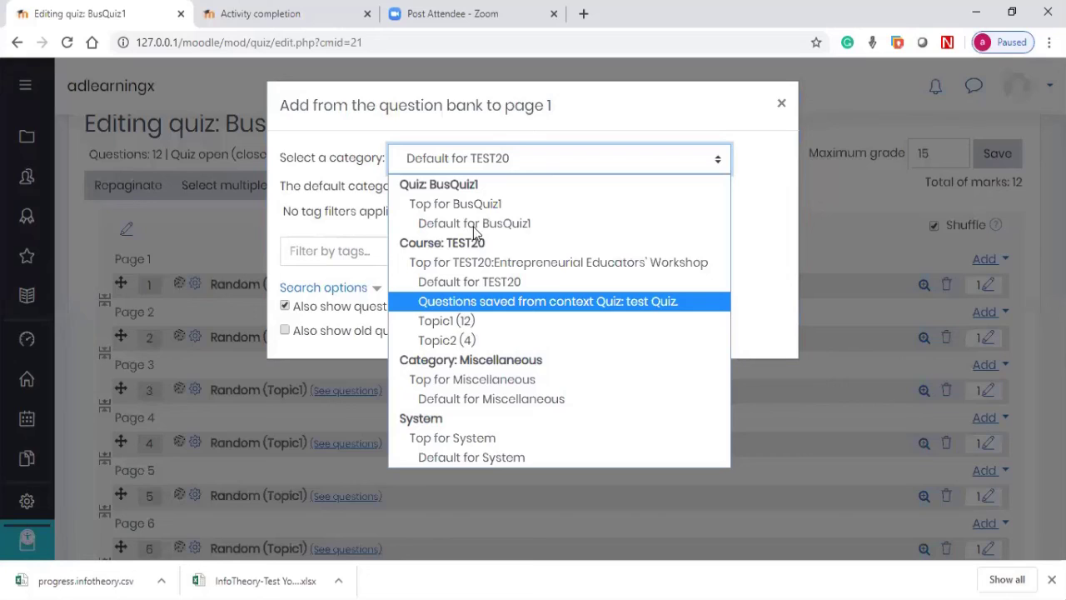
{"action": "left_click", "coordinate": [393, 300]}
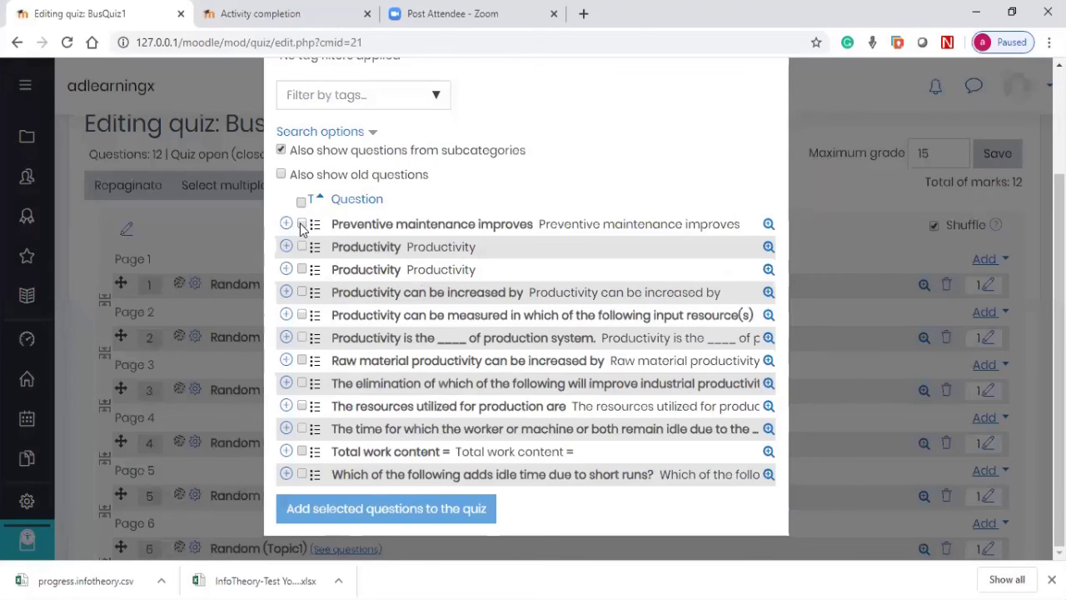
{"action": "left_click", "coordinate": [302, 338]}
{"action": "left_click", "coordinate": [302, 315]}
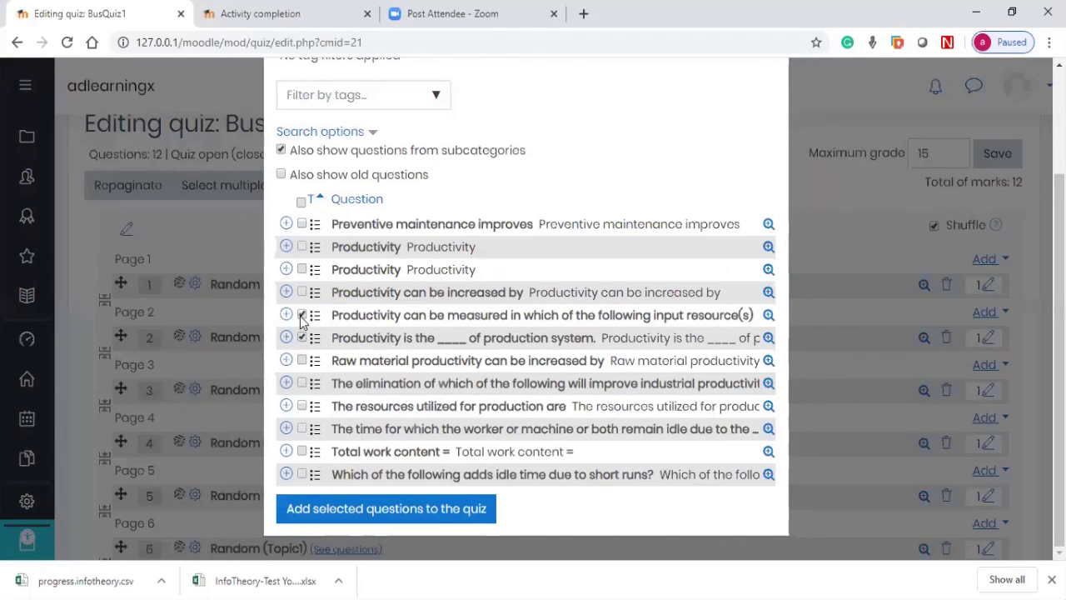
{"action": "left_click", "coordinate": [897, 175]}
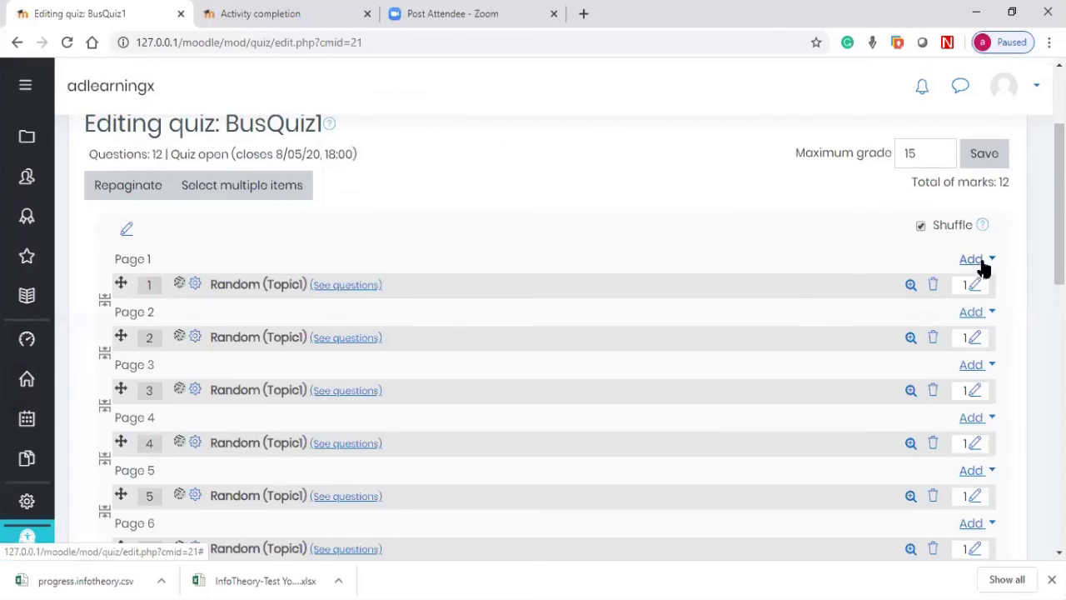
{"action": "left_click", "coordinate": [980, 263]}
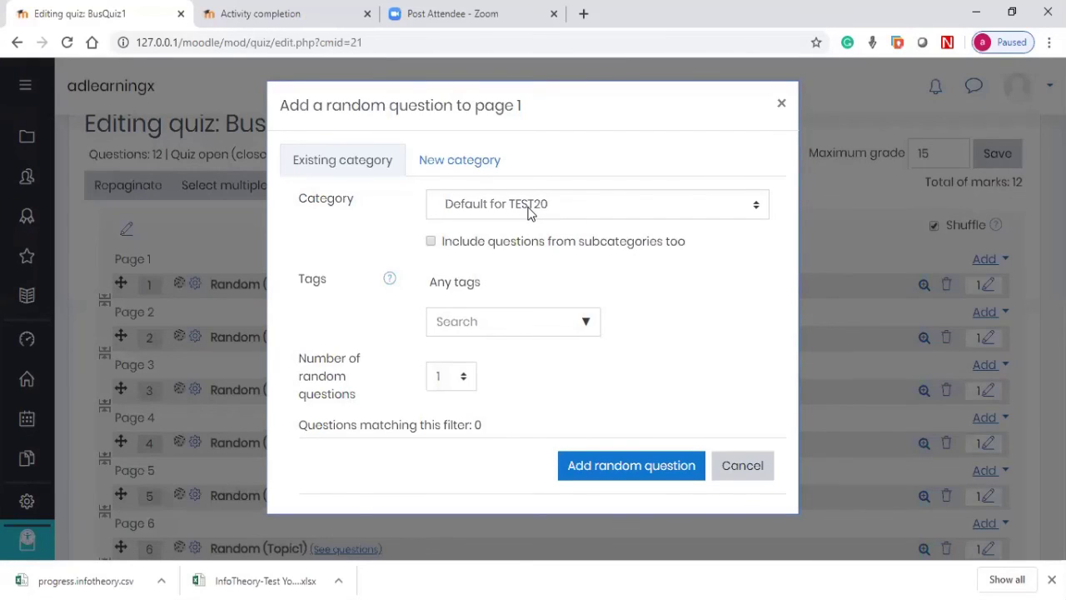
{"action": "left_click", "coordinate": [529, 213]}
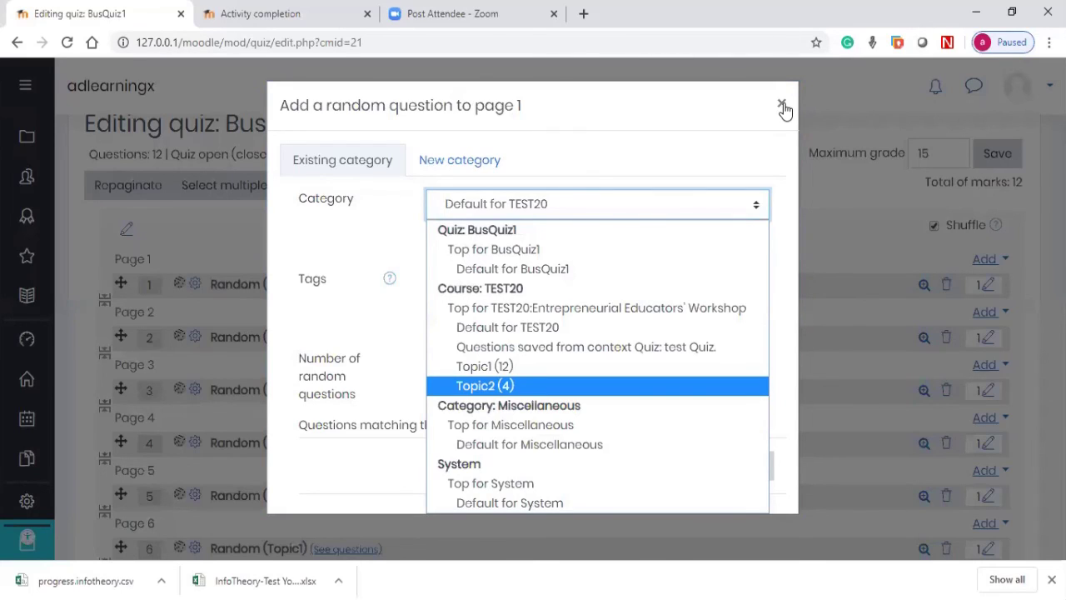
{"action": "key", "text": "Home"}
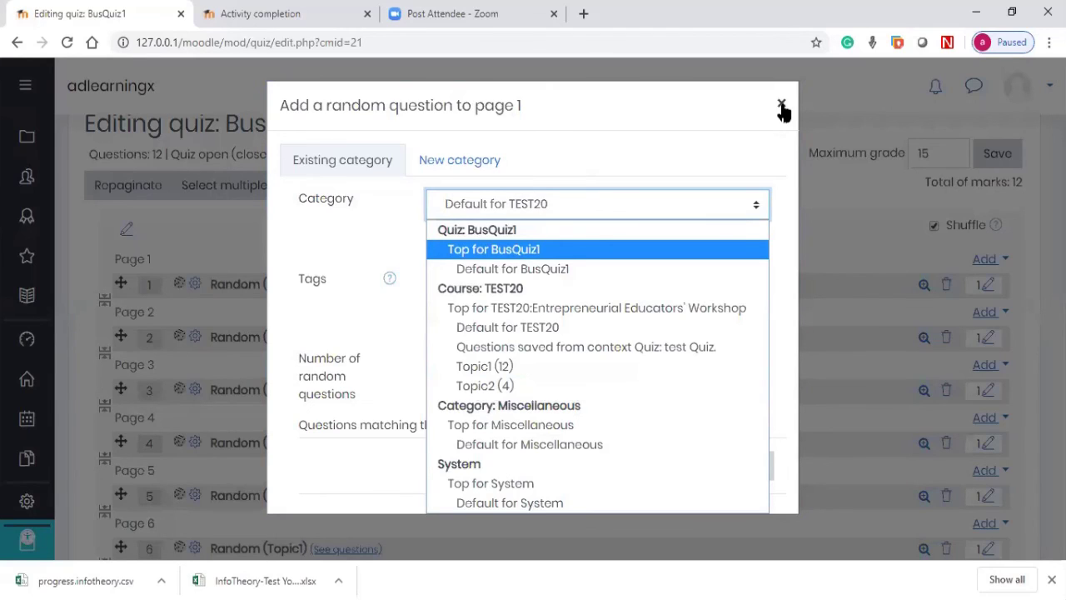
{"action": "key", "text": "Escape"}
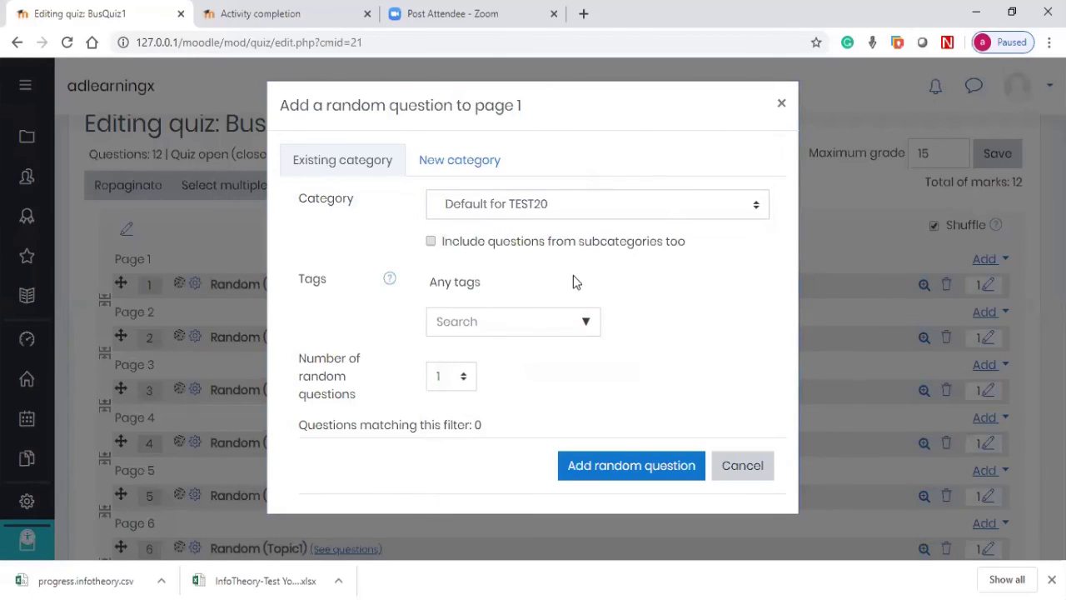
{"action": "left_click", "coordinate": [464, 376]}
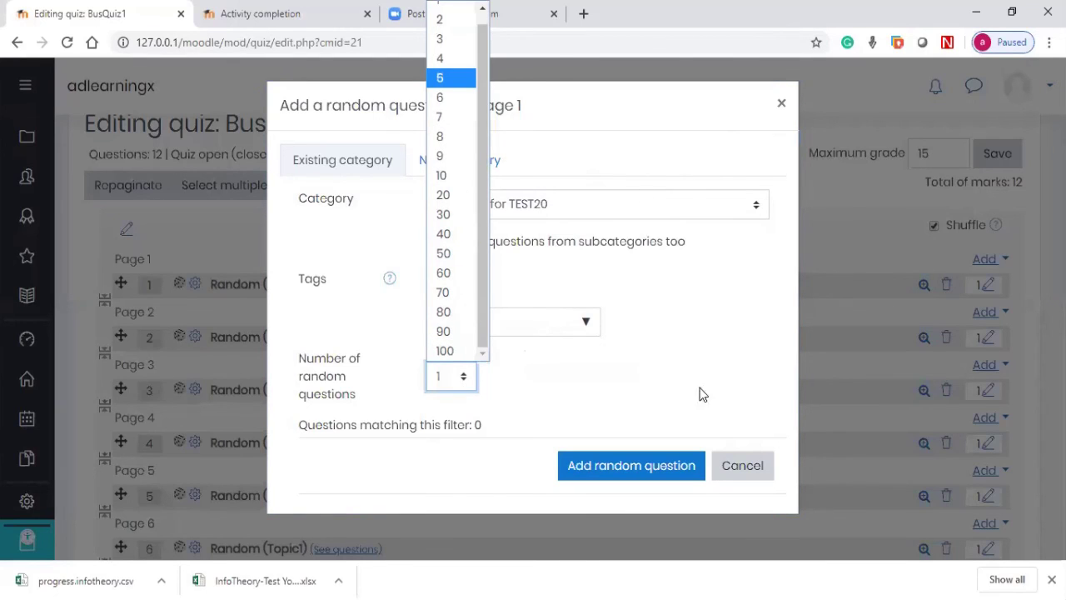
{"action": "left_click", "coordinate": [731, 468]}
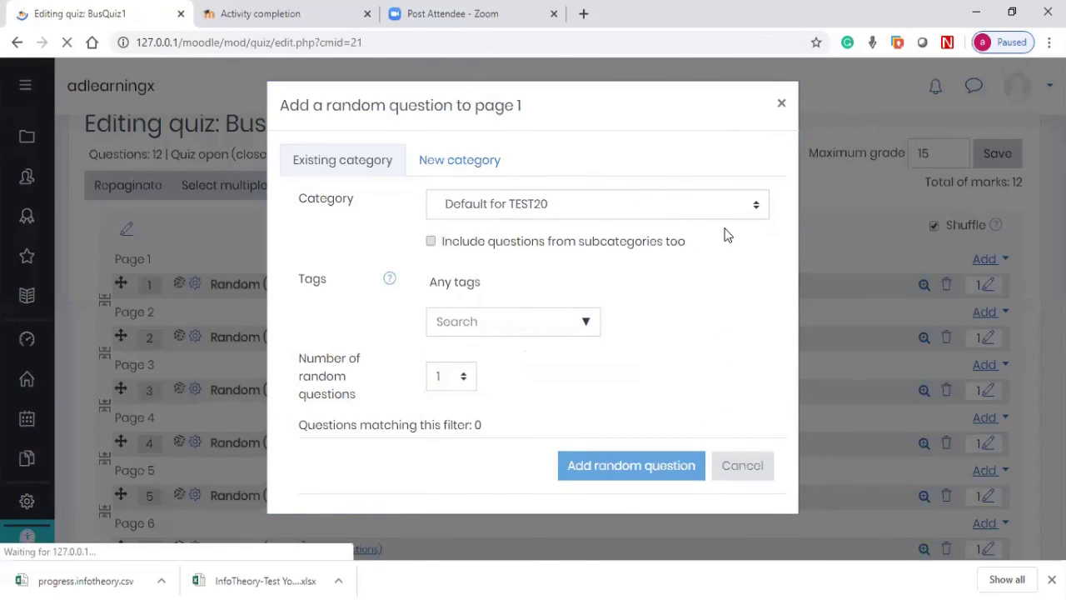